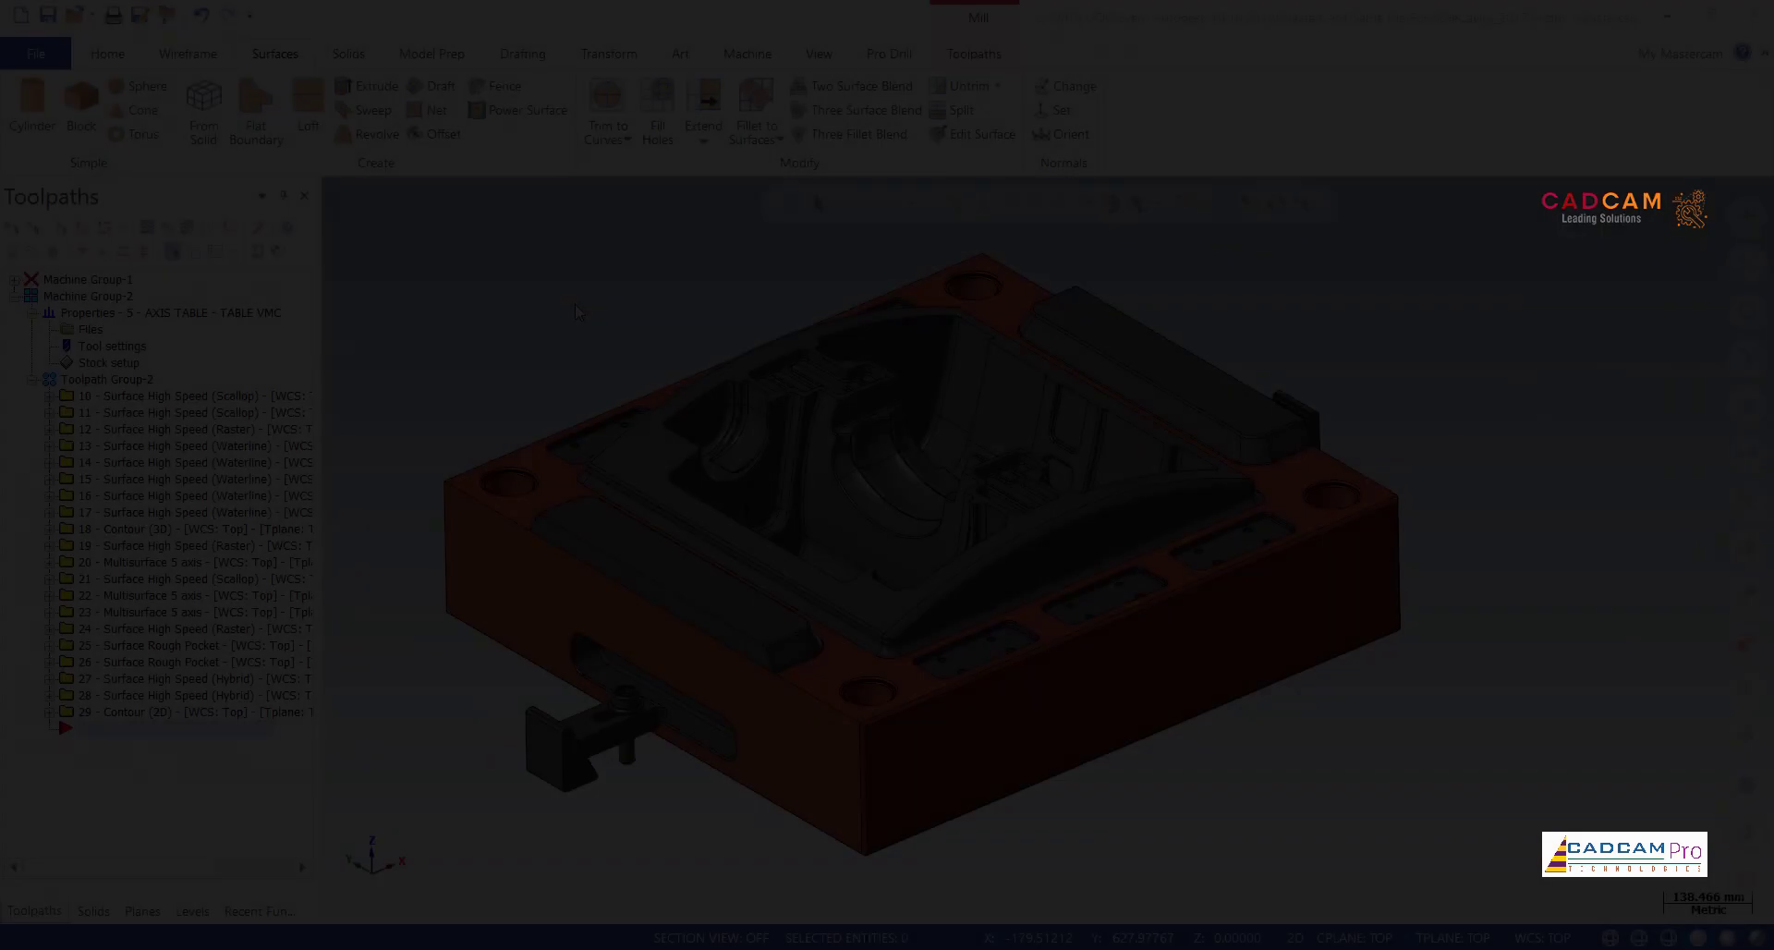
pyautogui.scroll(5, 574, 311)
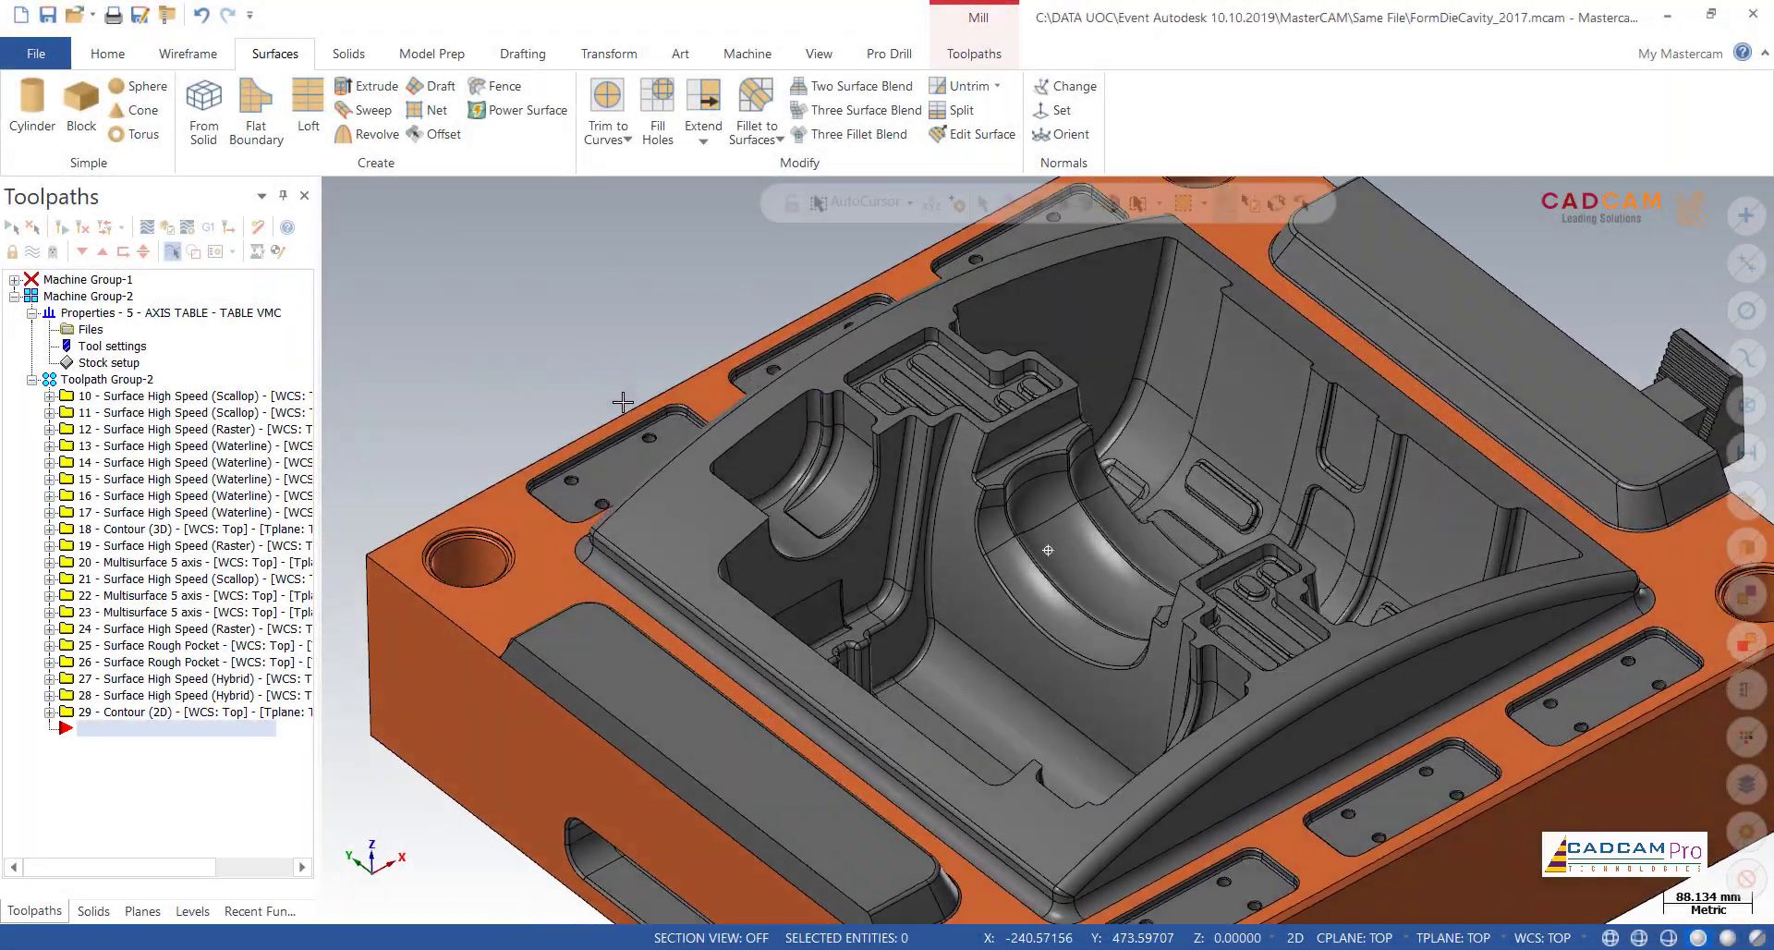
pyautogui.moveTo(622, 402)
pyautogui.mouseDown(button='middle')
pyautogui.moveTo(661, 550)
pyautogui.moveTo(619, 371)
pyautogui.mouseUp(button='middle')
pyautogui.scroll(-5, 615, 367)
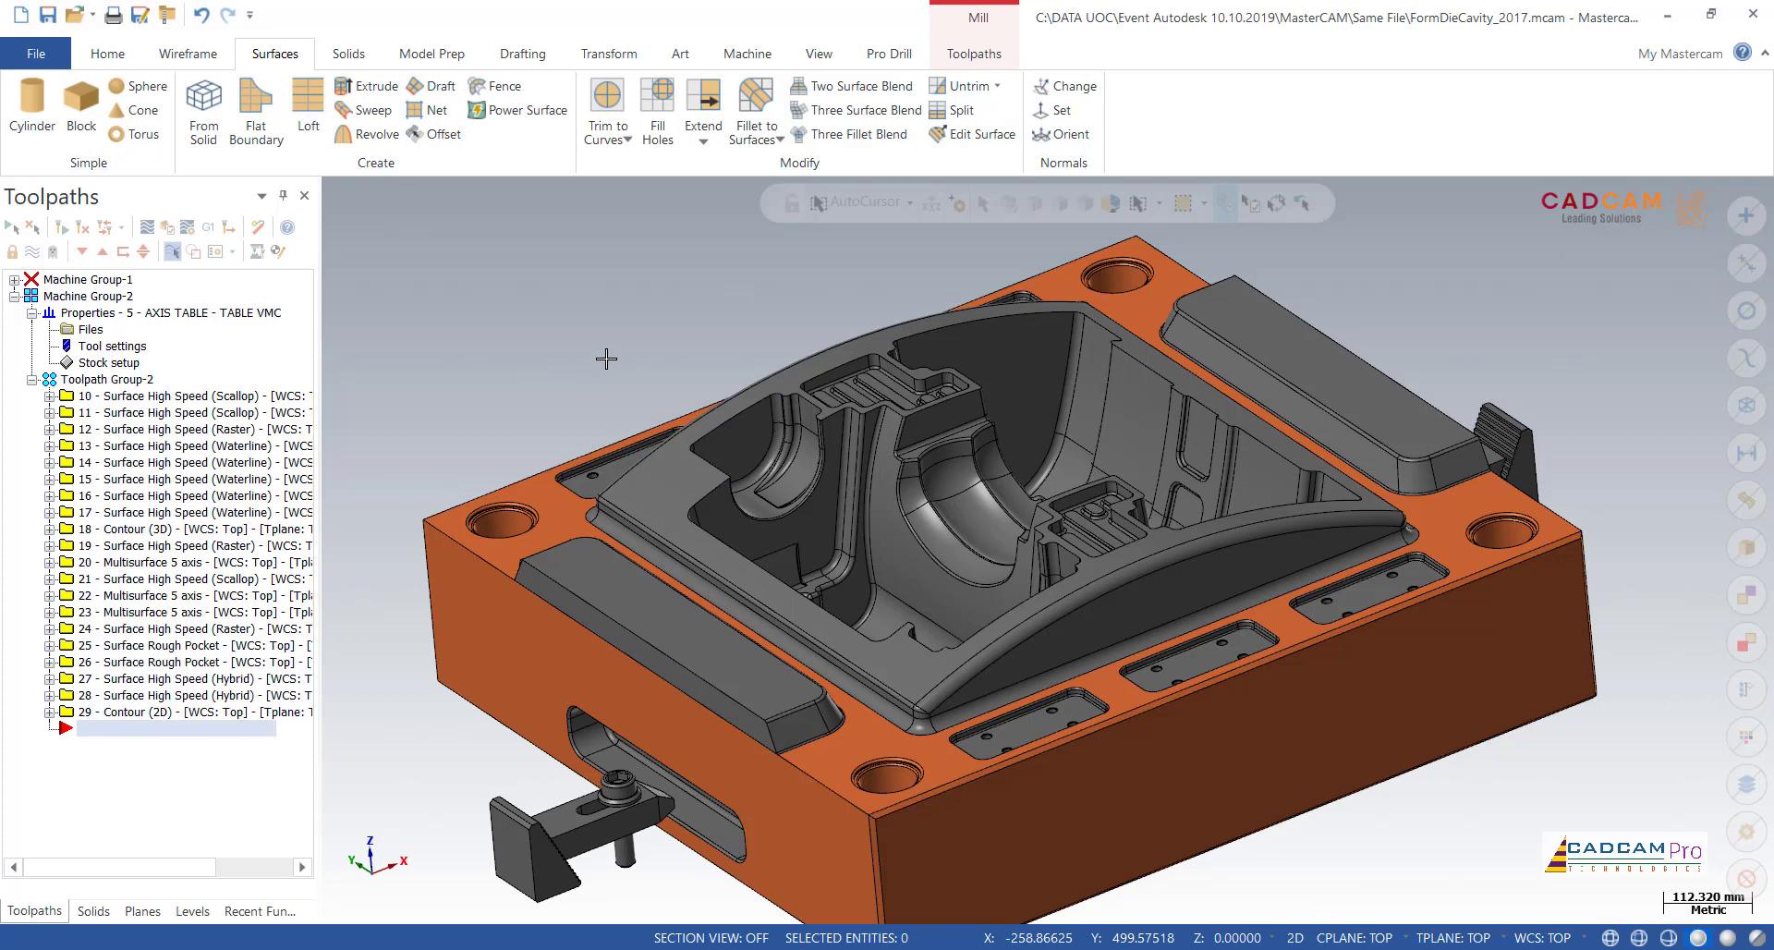
pyautogui.scroll(-5, 606, 359)
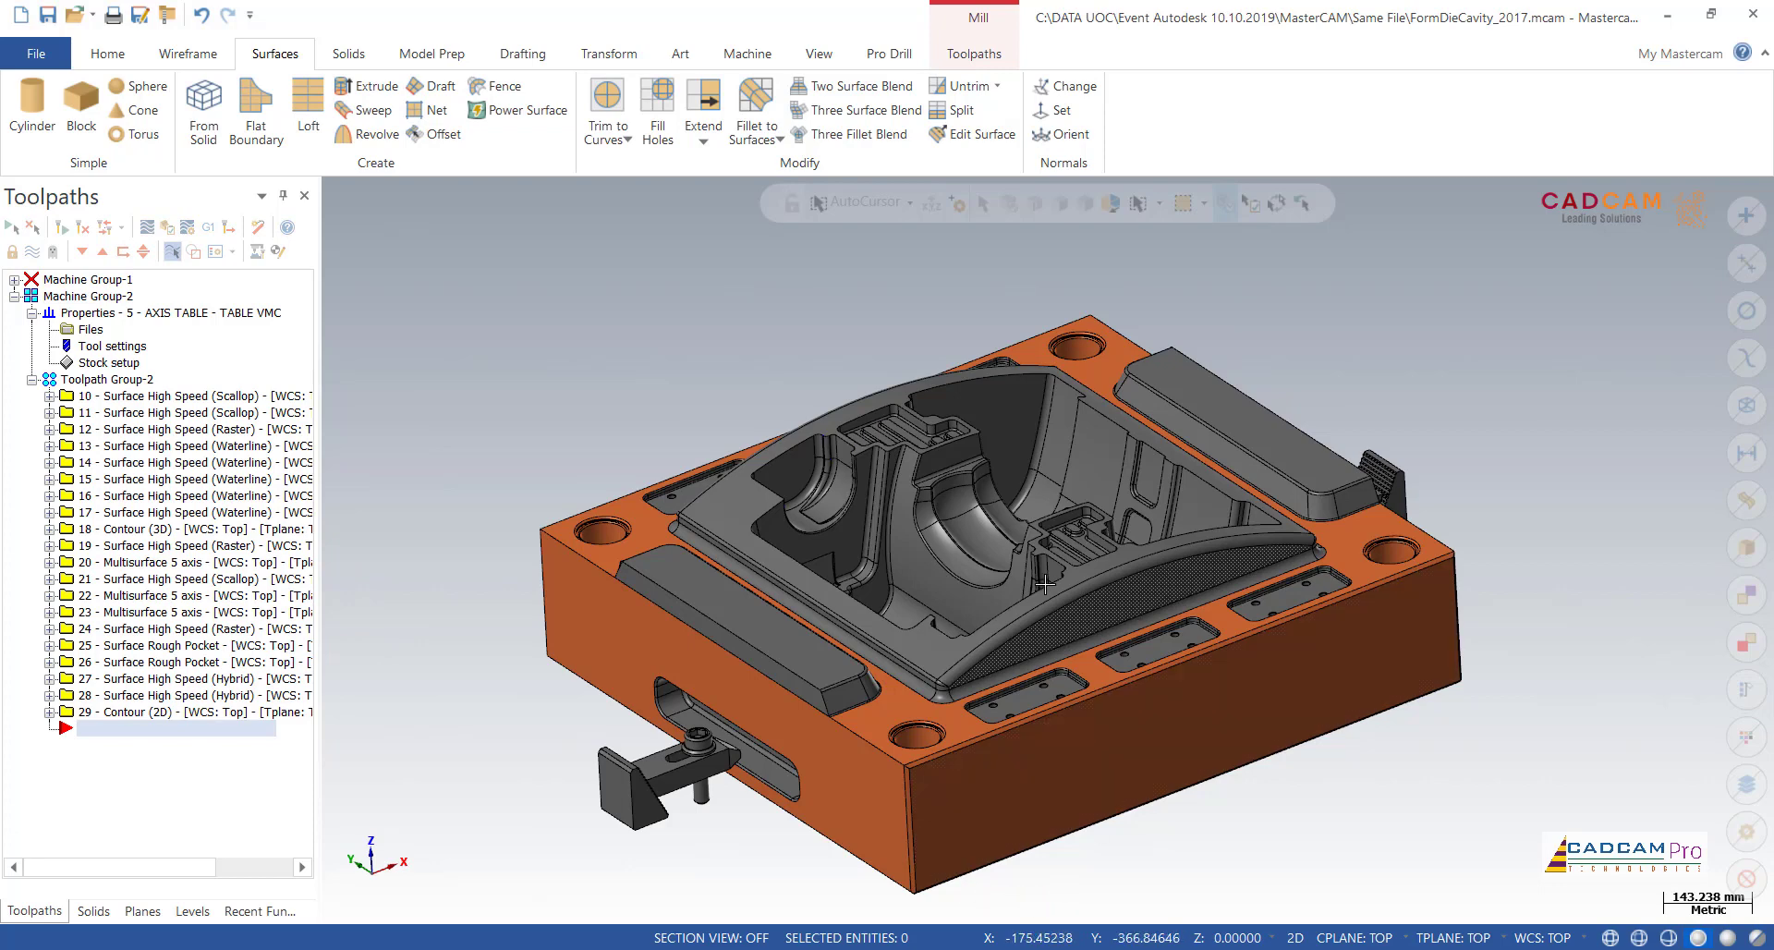
# Step: Add a new level numbered 10 and name it "Curver boundary"
pyautogui.click(189, 912)
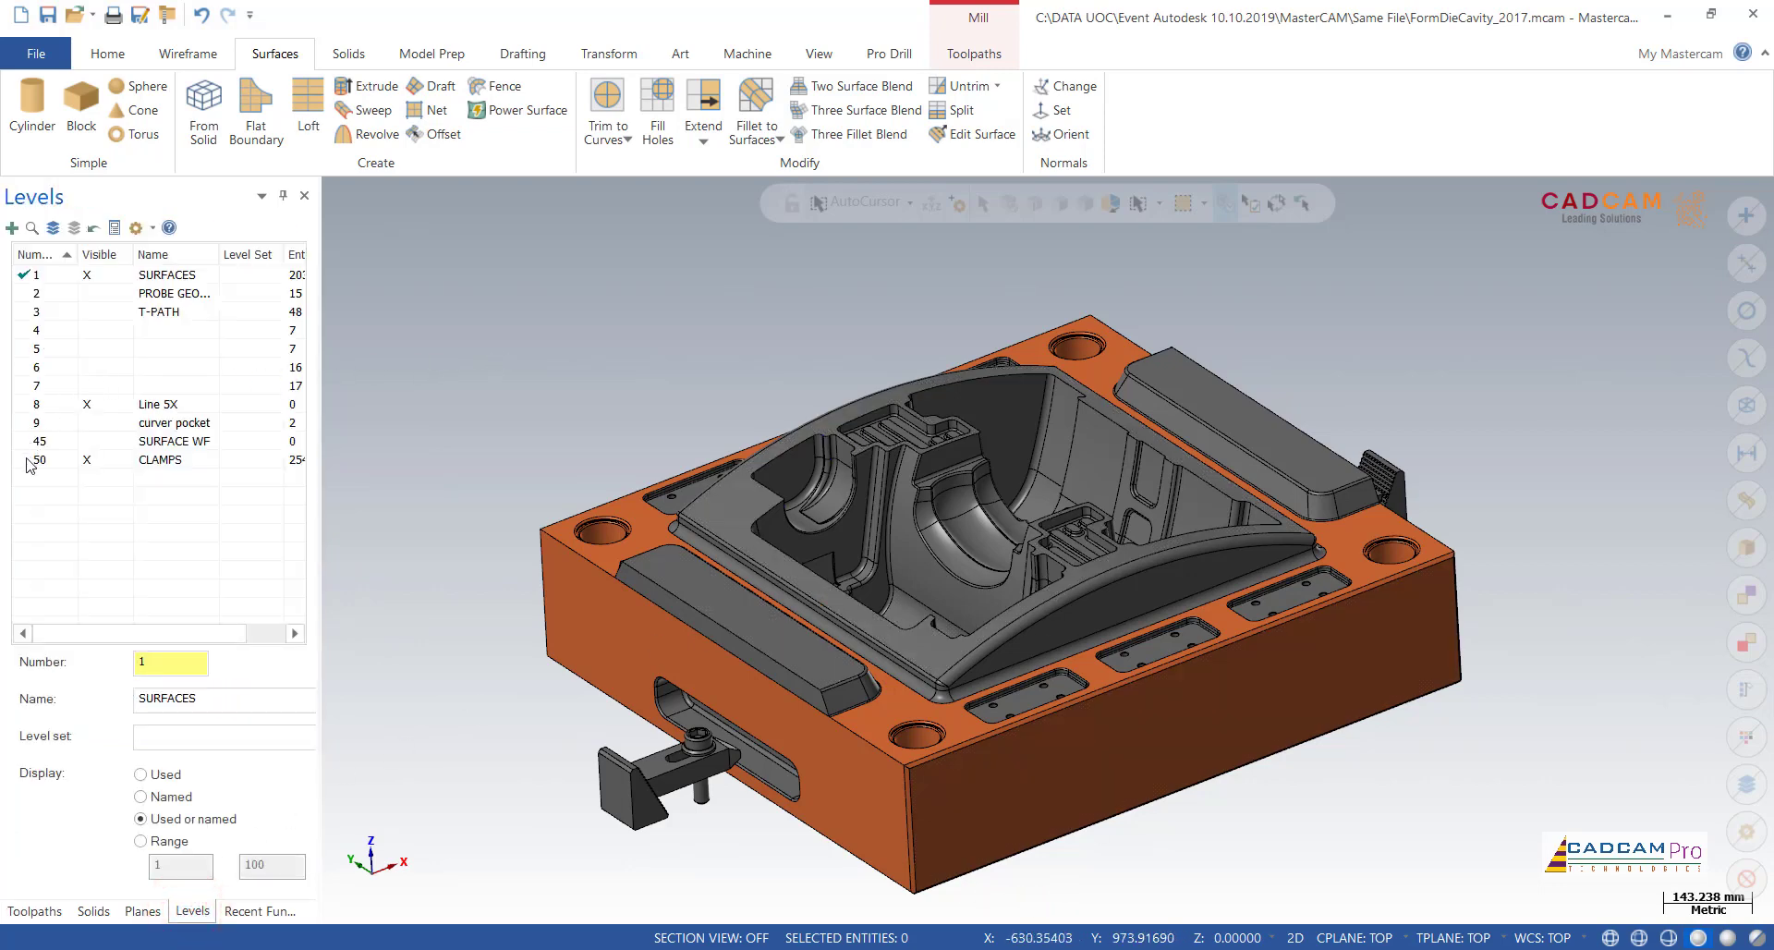
pyautogui.click(12, 227)
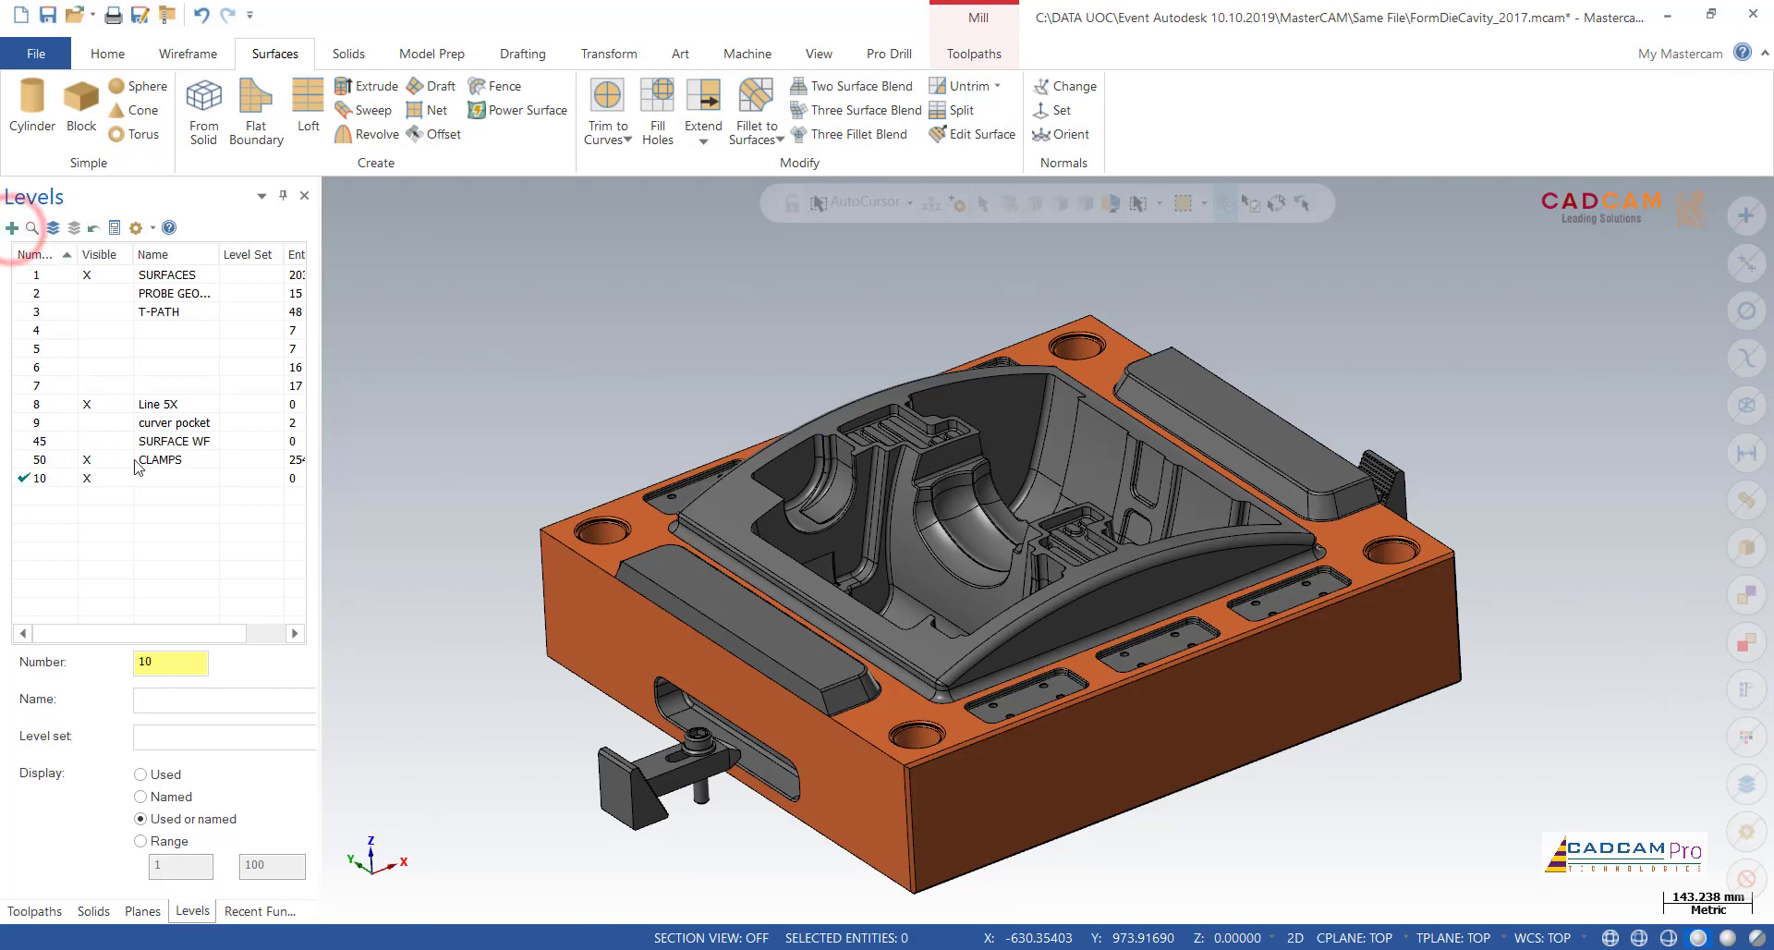
pyautogui.click(157, 479)
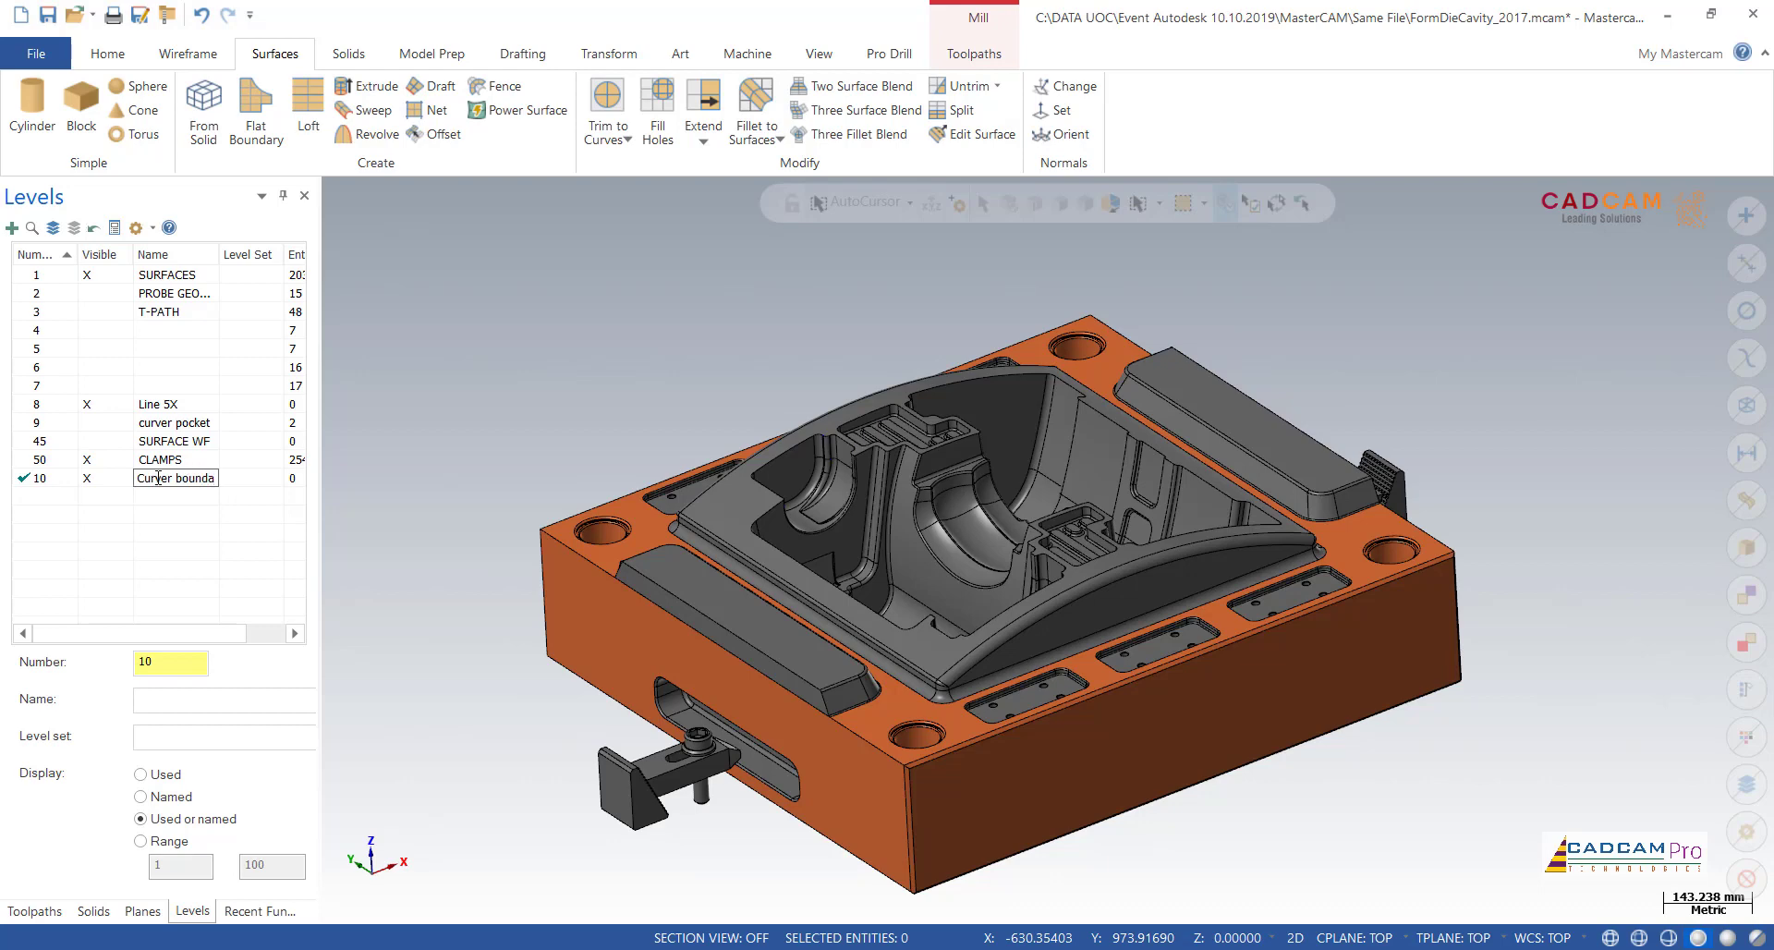
pyautogui.press('Return')
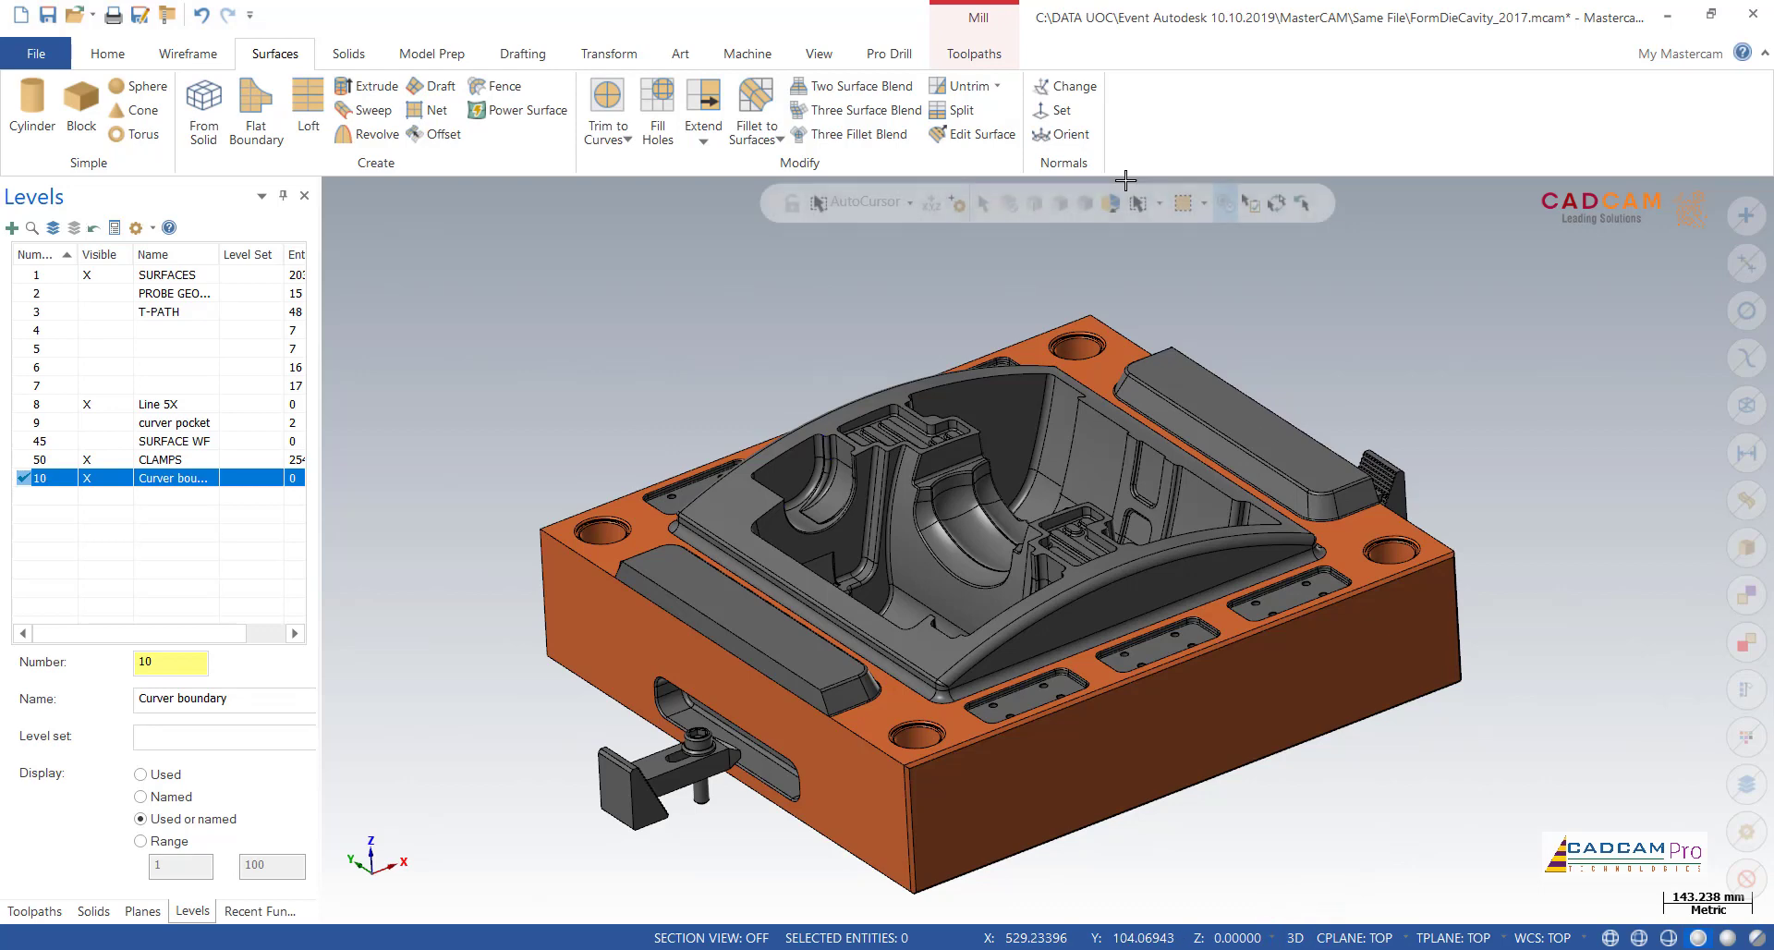
# Step: Show the gnomons and switch the construction mode to 2D
pyautogui.click(819, 53)
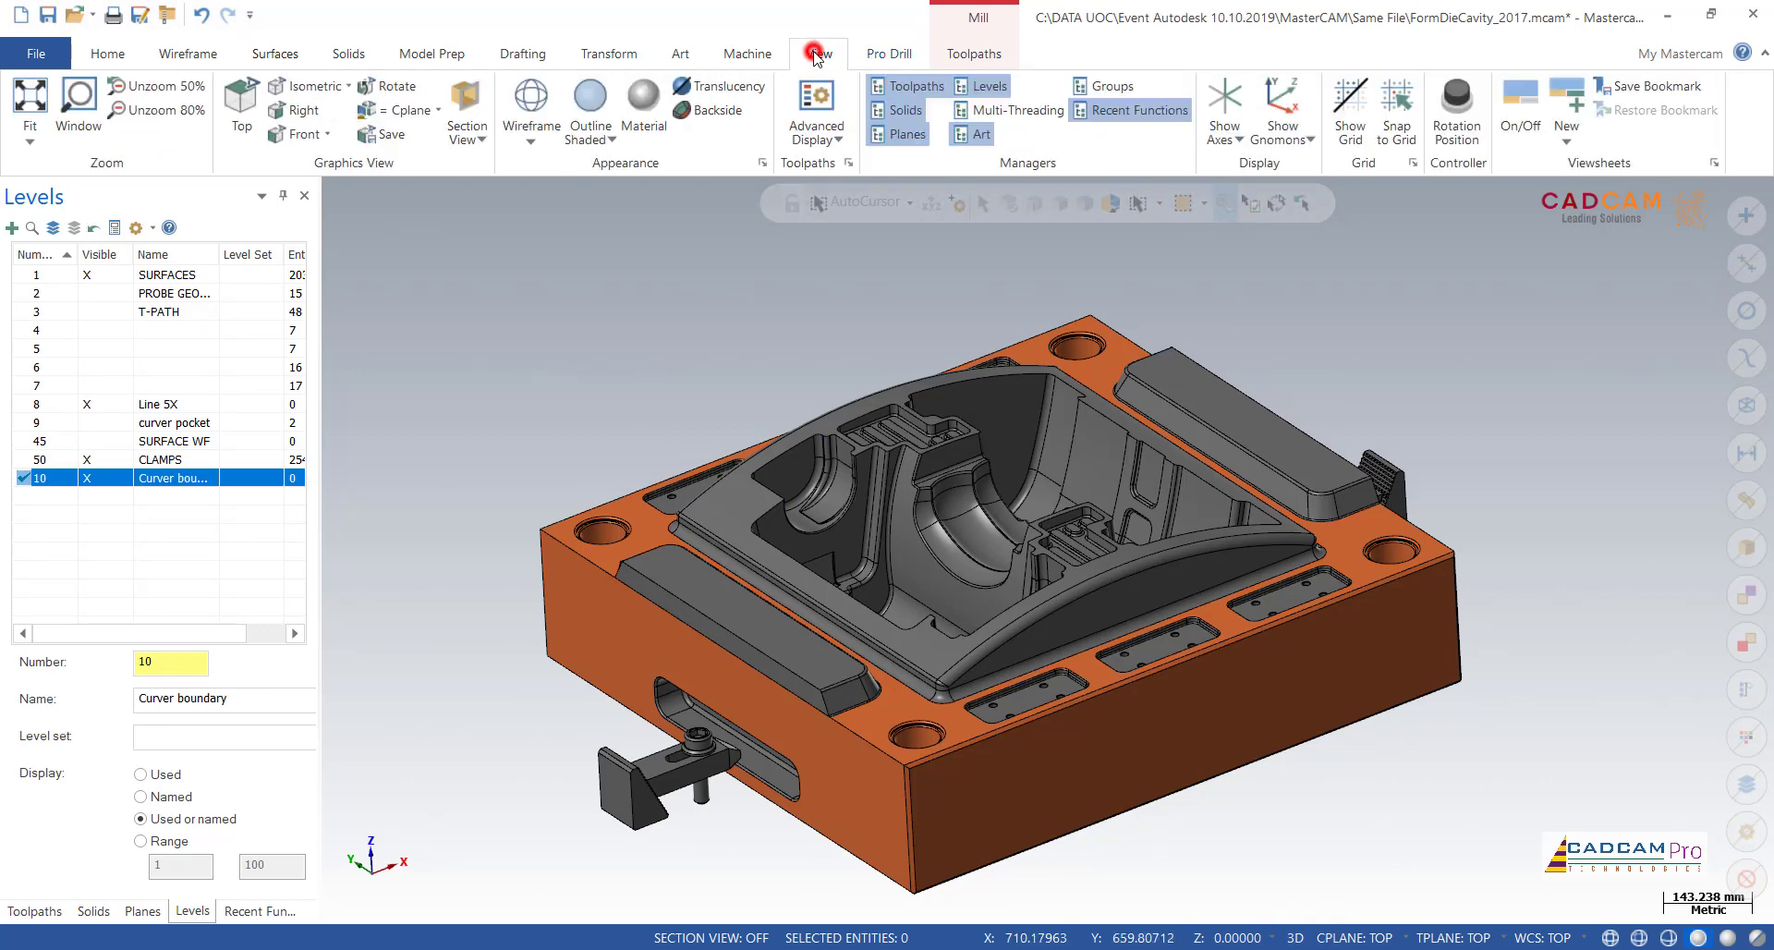
pyautogui.click(1280, 112)
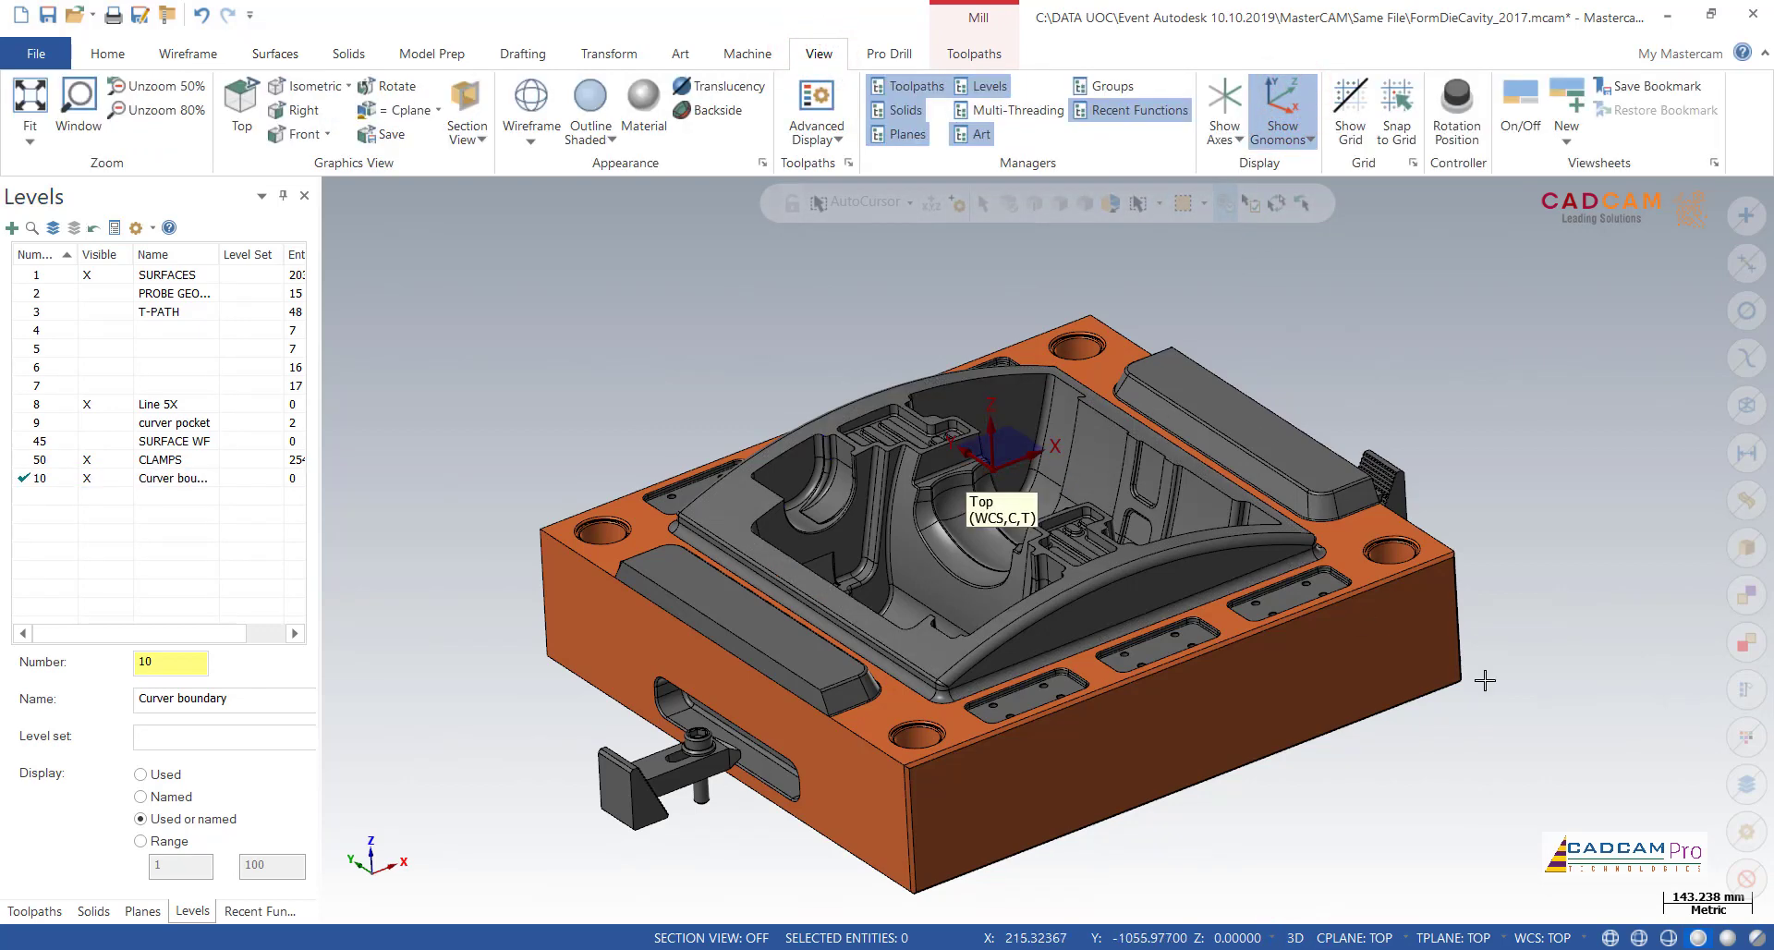
pyautogui.scroll(1, 1549, 681)
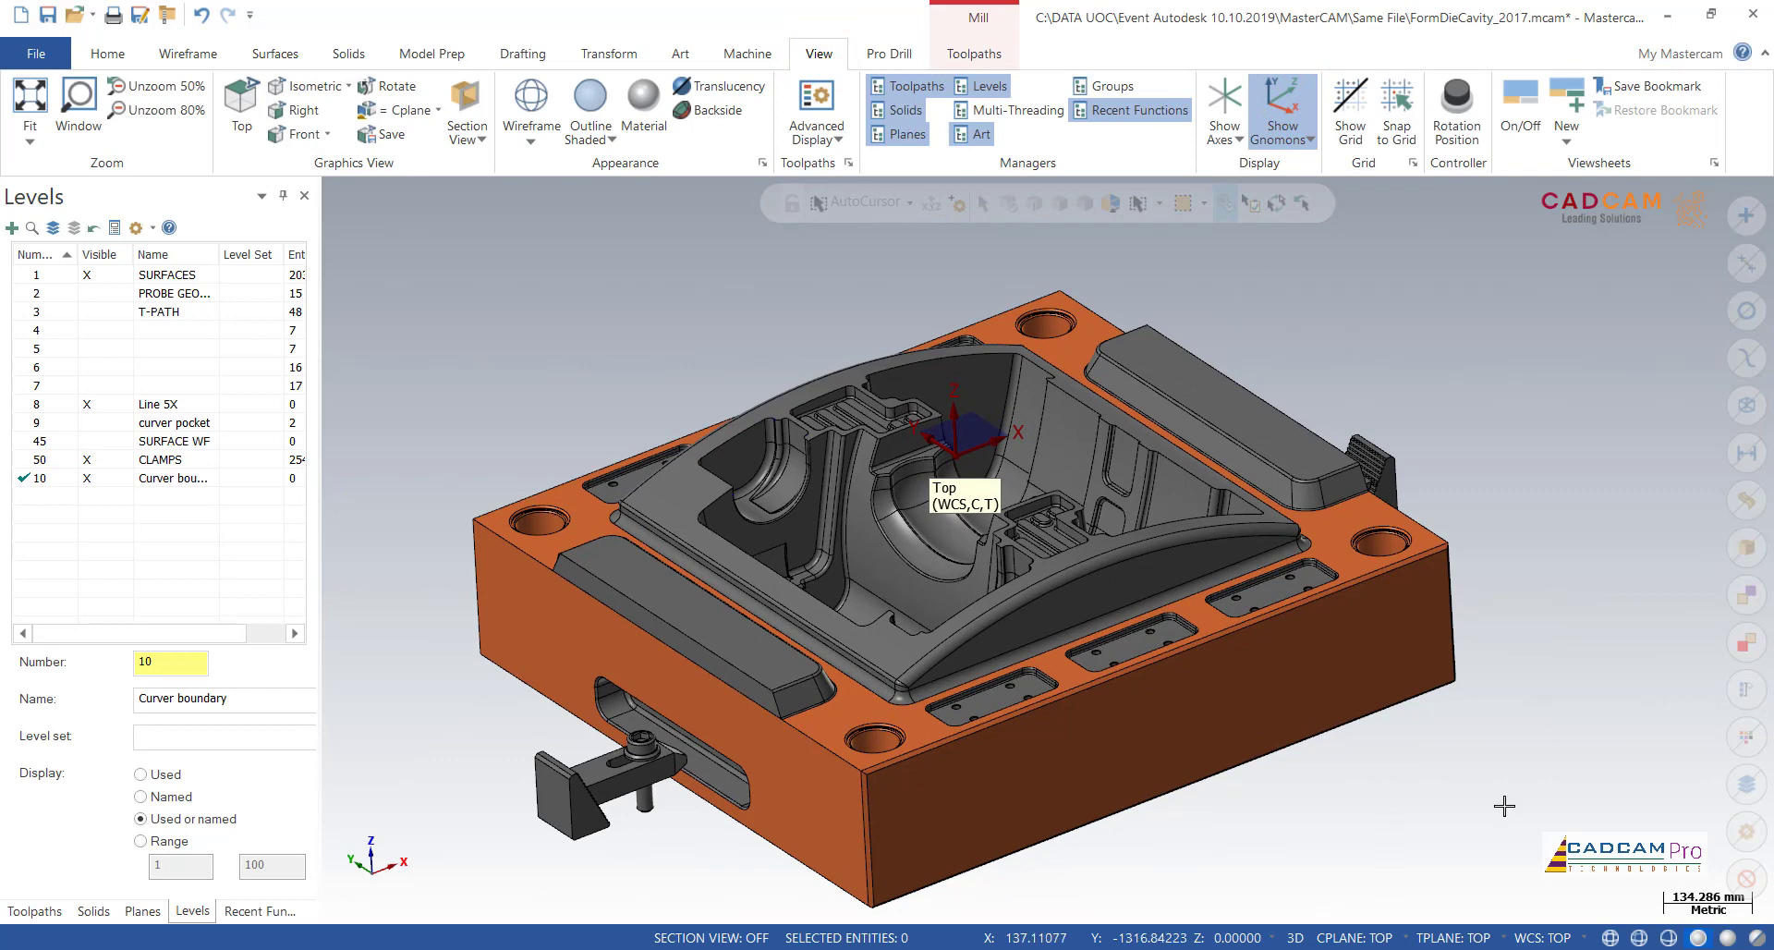
pyautogui.click(1297, 942)
# Step: Create flat curves on all edges of the curved upper rim face around the die cavity
pyautogui.click(188, 53)
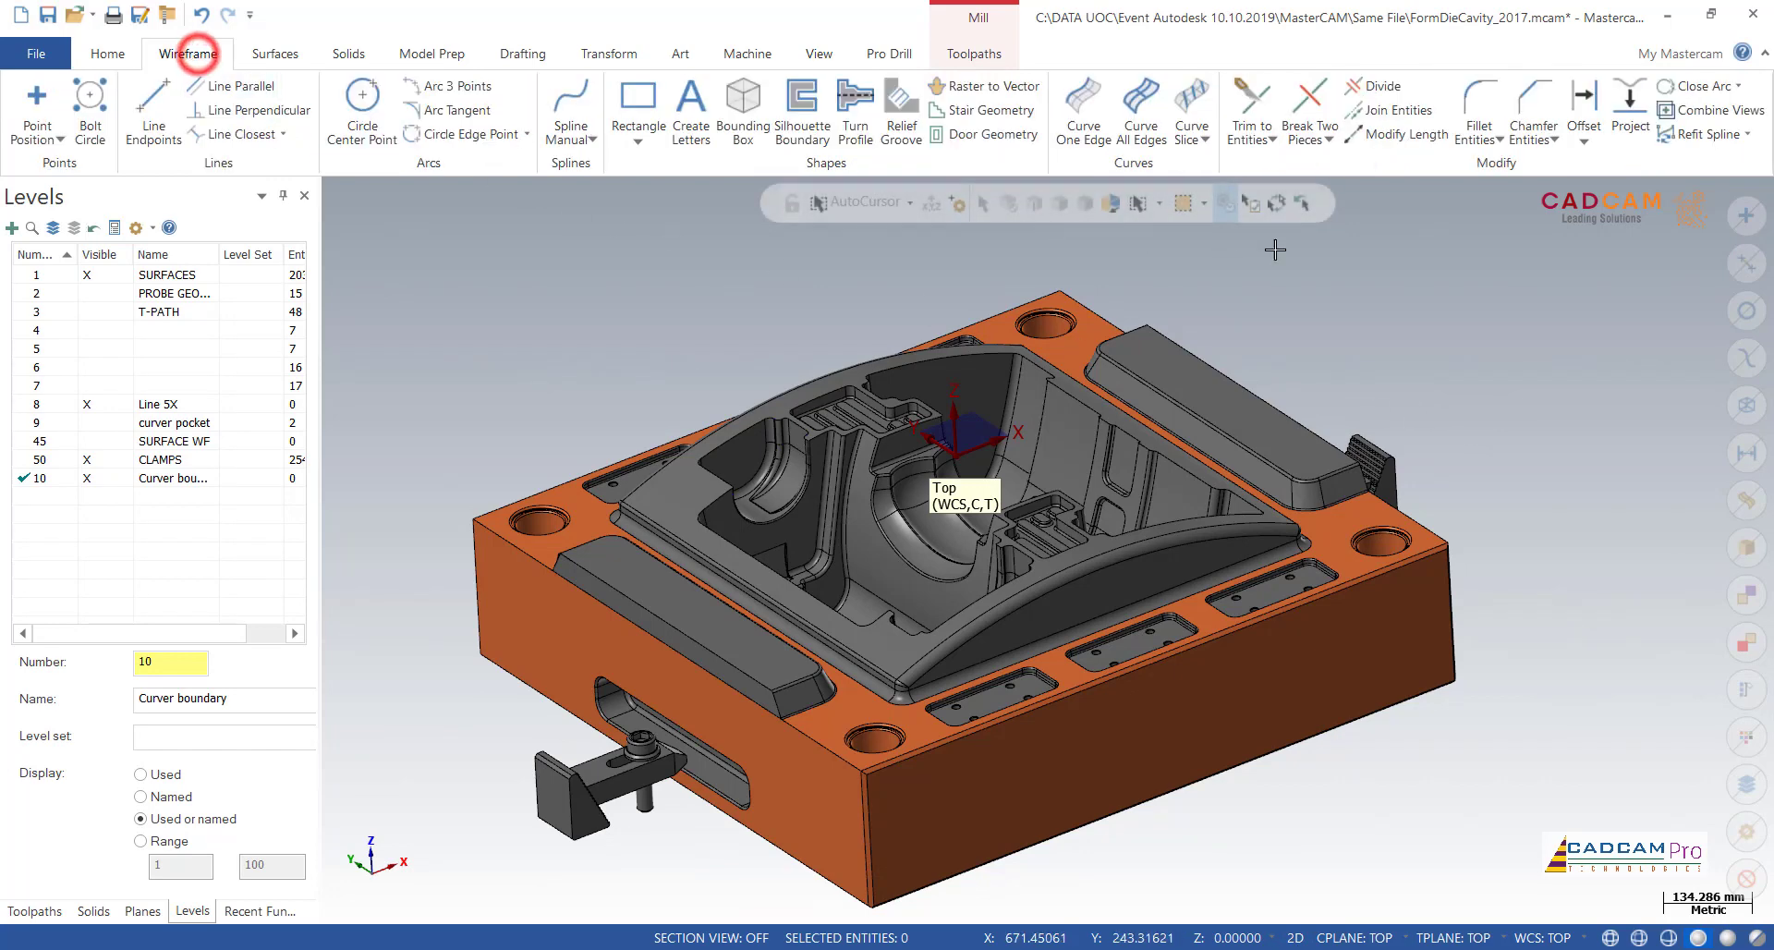
pyautogui.click(1141, 103)
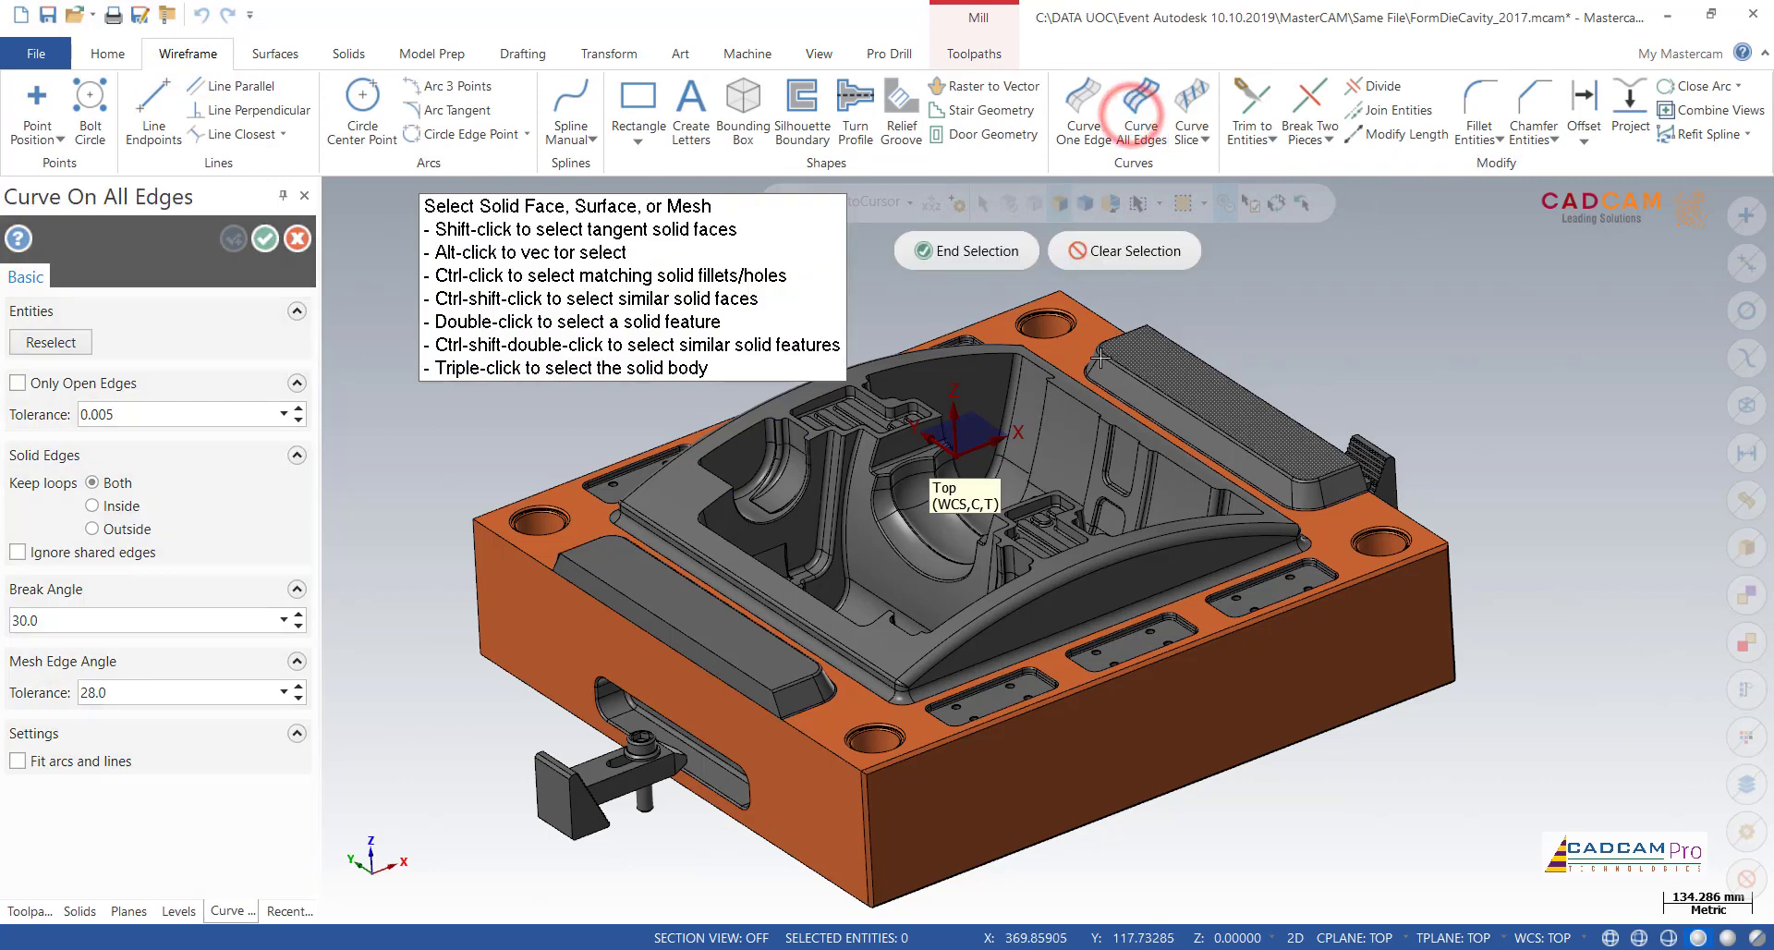
pyautogui.click(1078, 389)
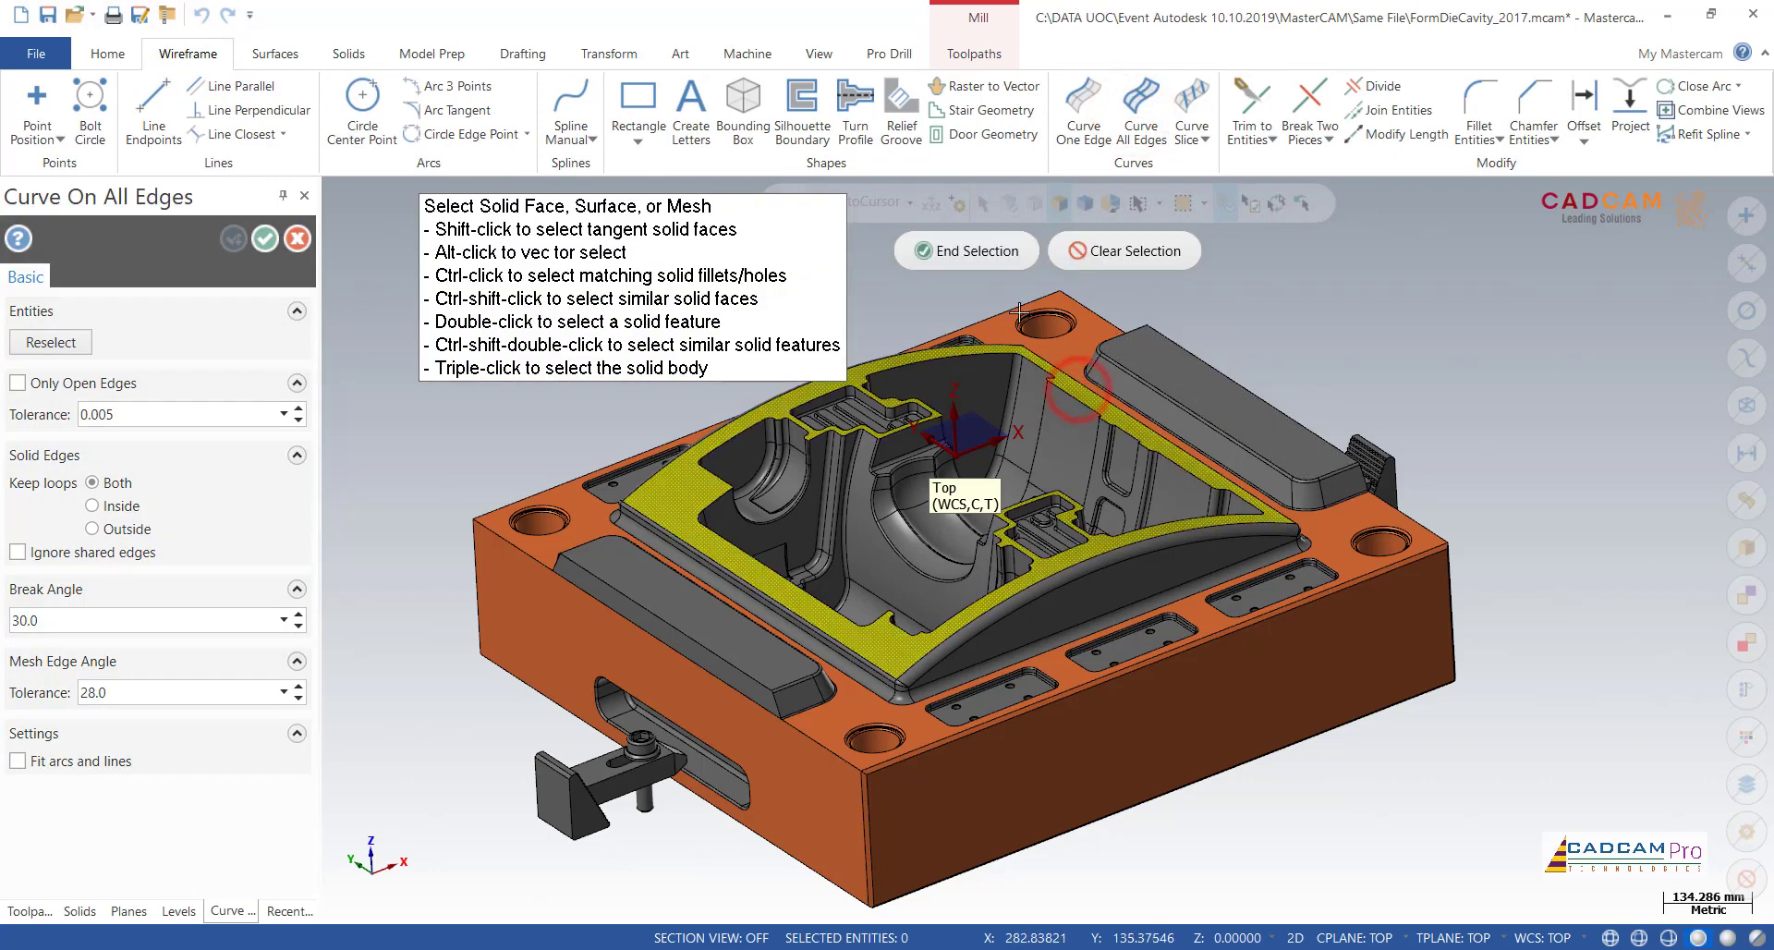
pyautogui.click(986, 263)
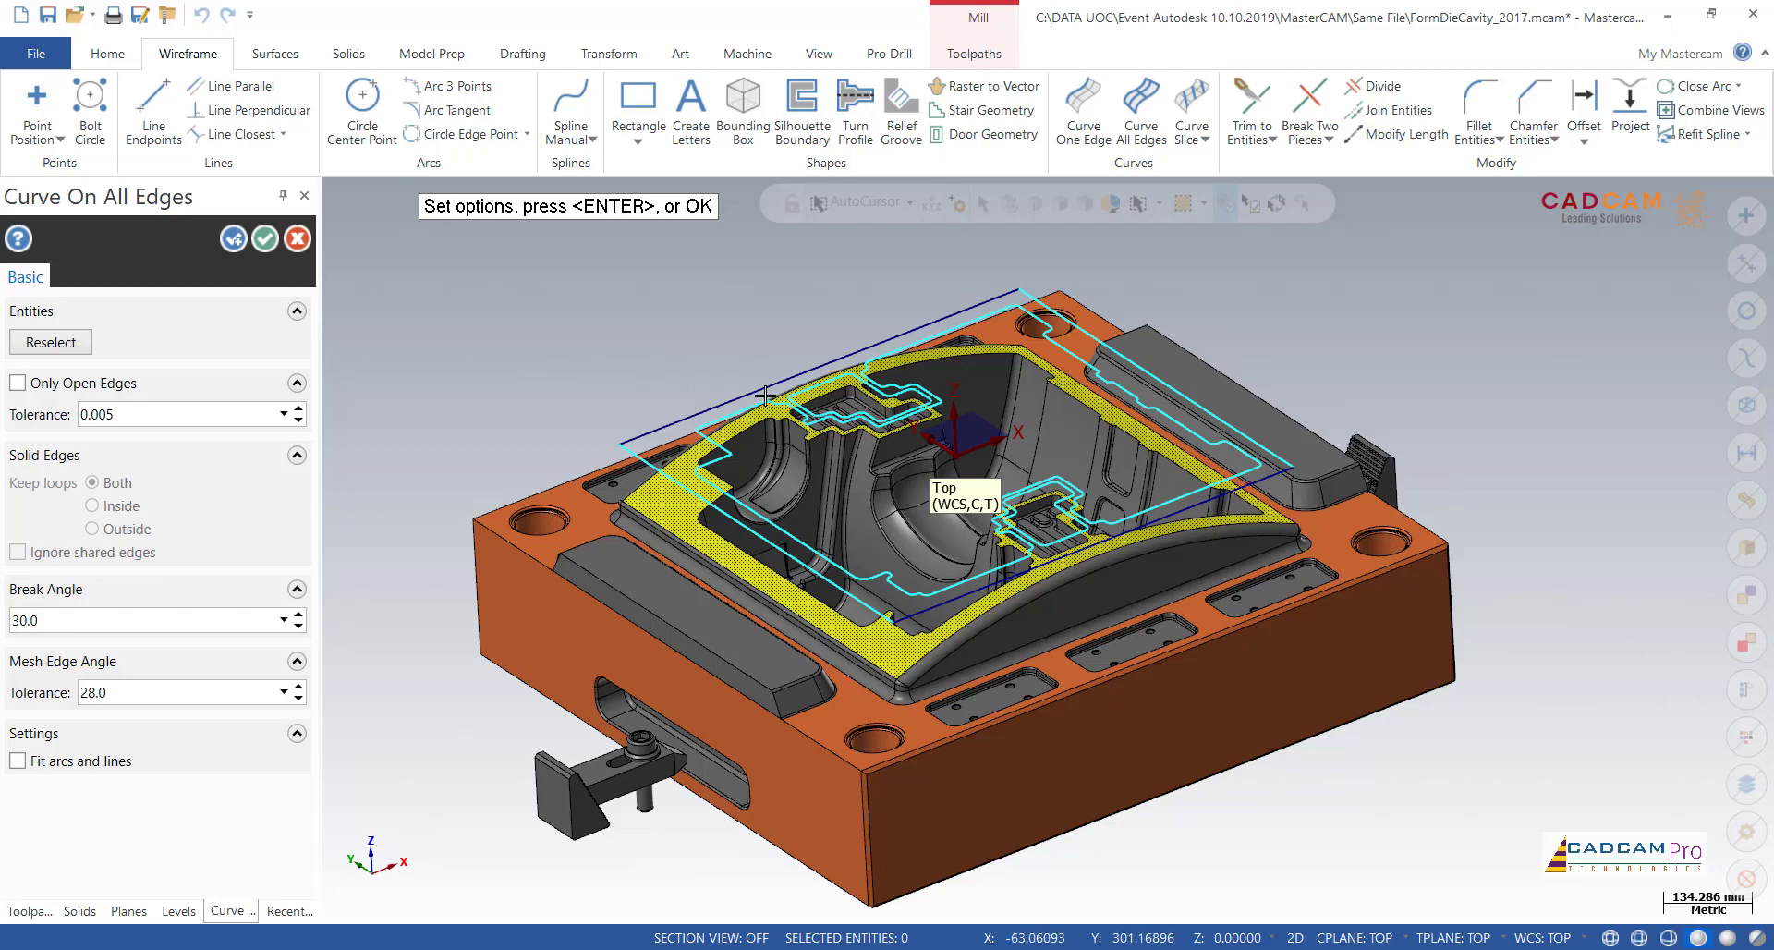
pyautogui.click(265, 239)
pyautogui.moveTo(634, 317)
pyautogui.mouseDown(button='middle')
pyautogui.moveTo(674, 364)
pyautogui.moveTo(756, 395)
pyautogui.moveTo(690, 296)
pyautogui.mouseUp(button='middle')
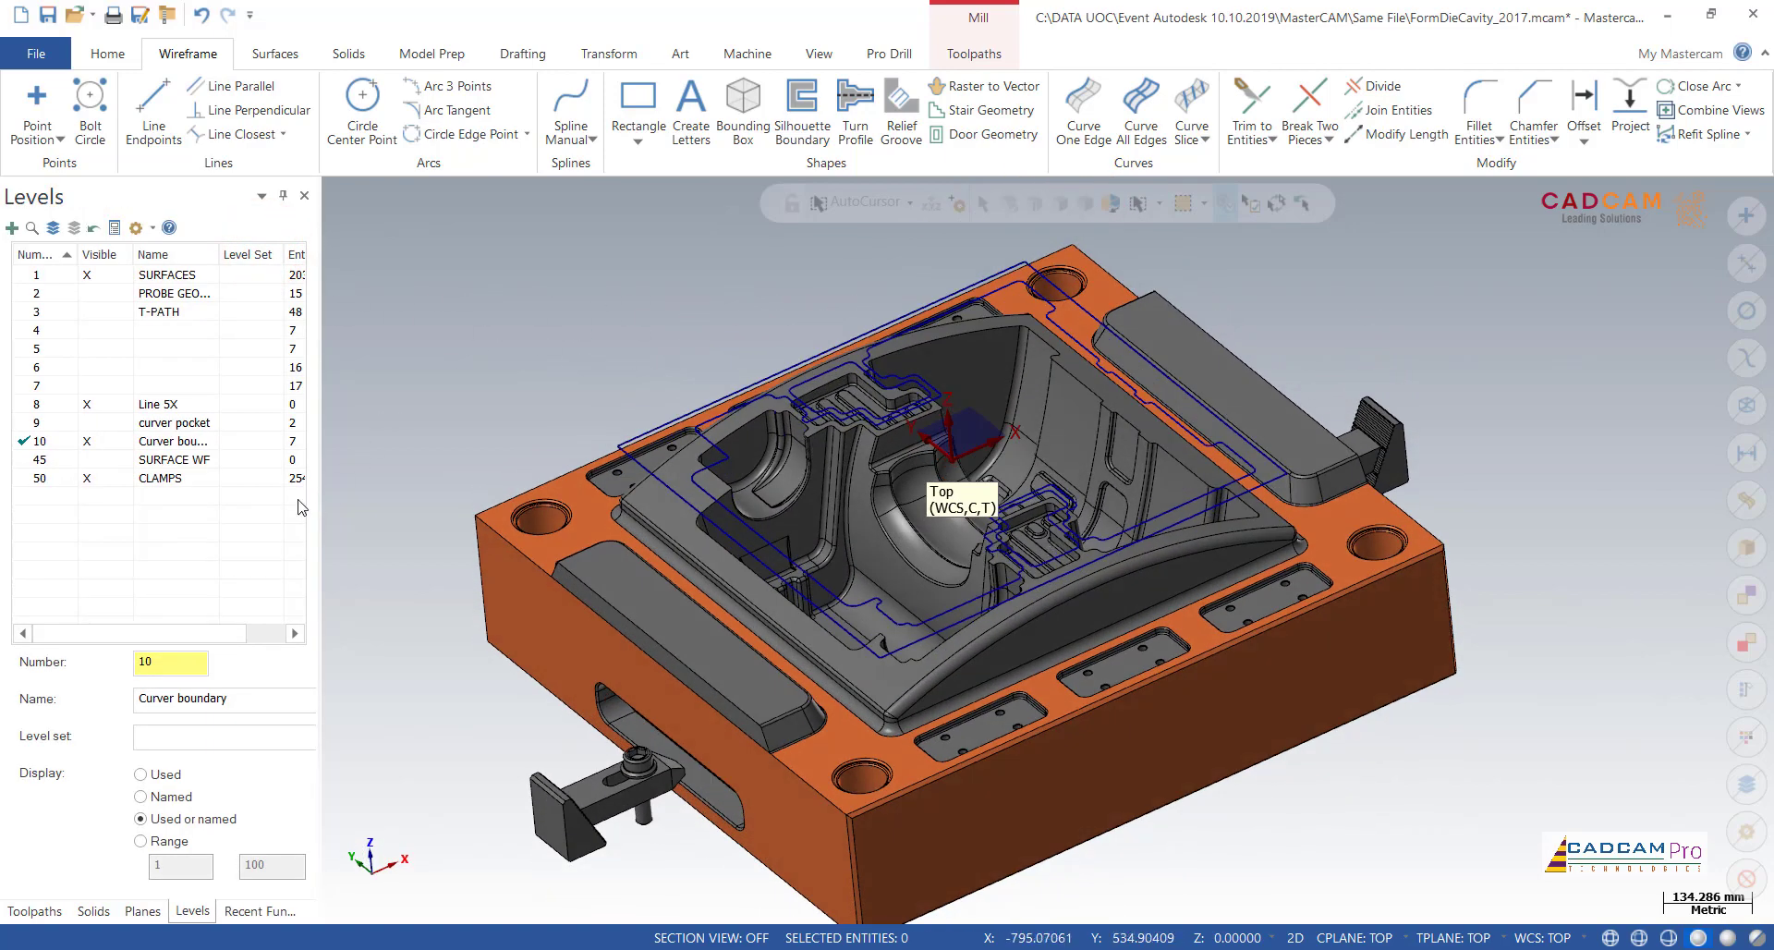
# Step: Hide the SURFACES and CLAMPS levels and fit the boundary curves in the view
pyautogui.click(89, 277)
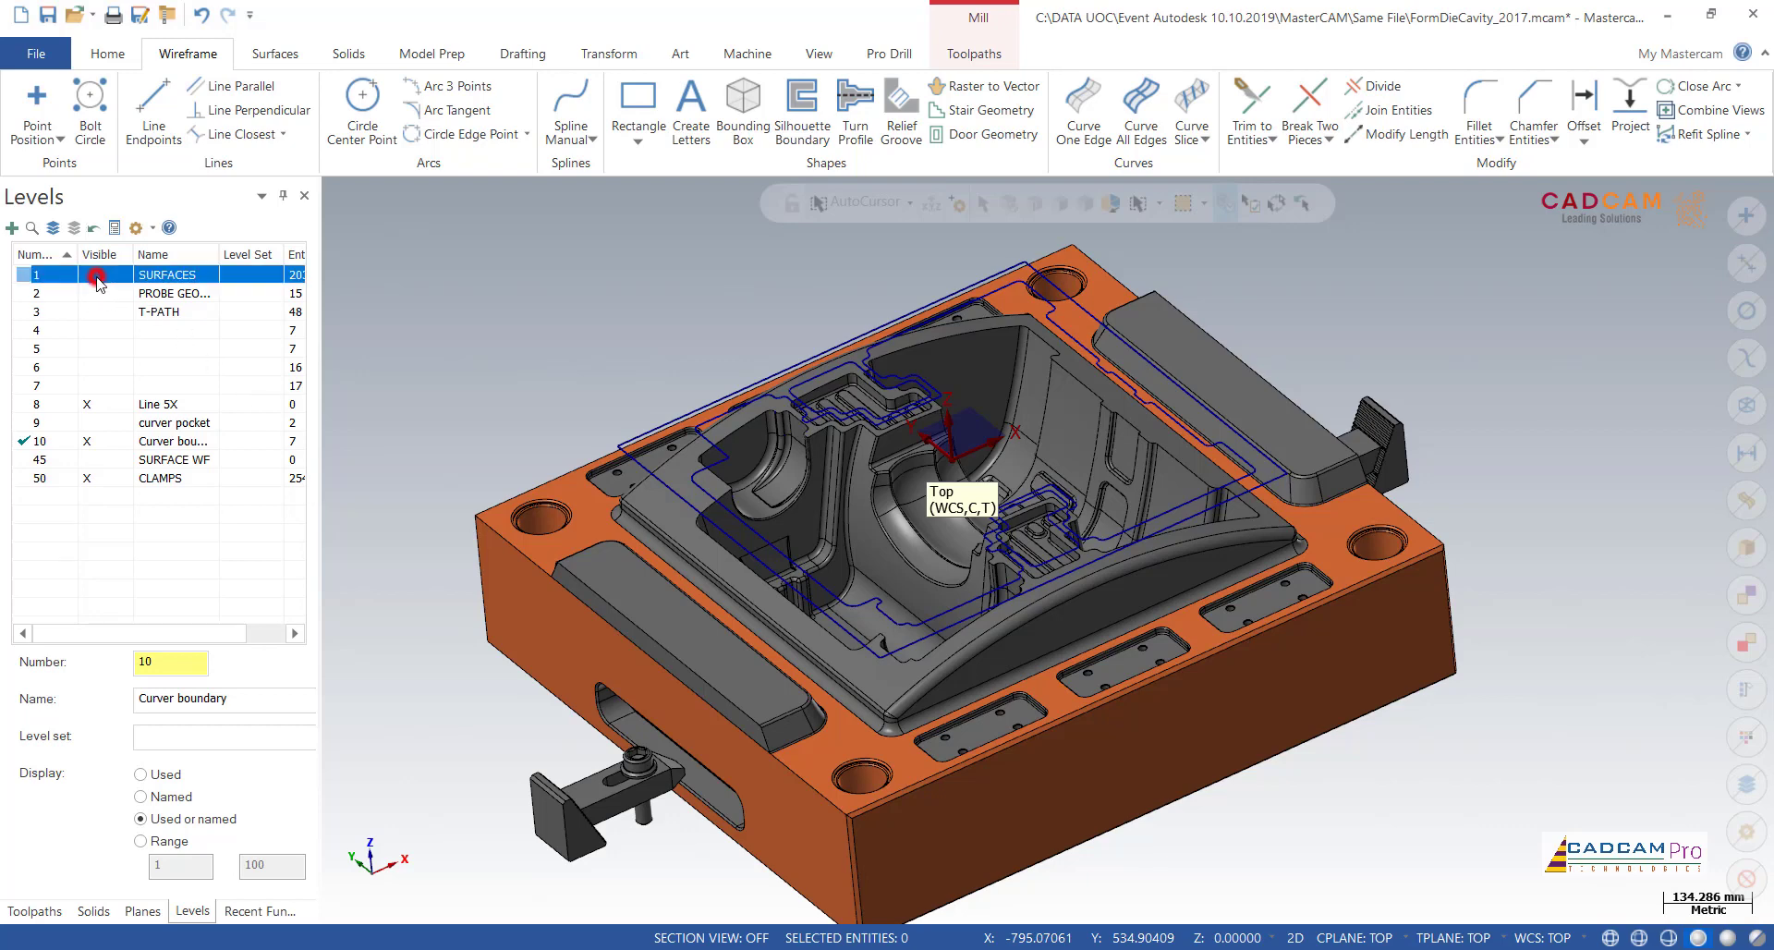
pyautogui.click(91, 479)
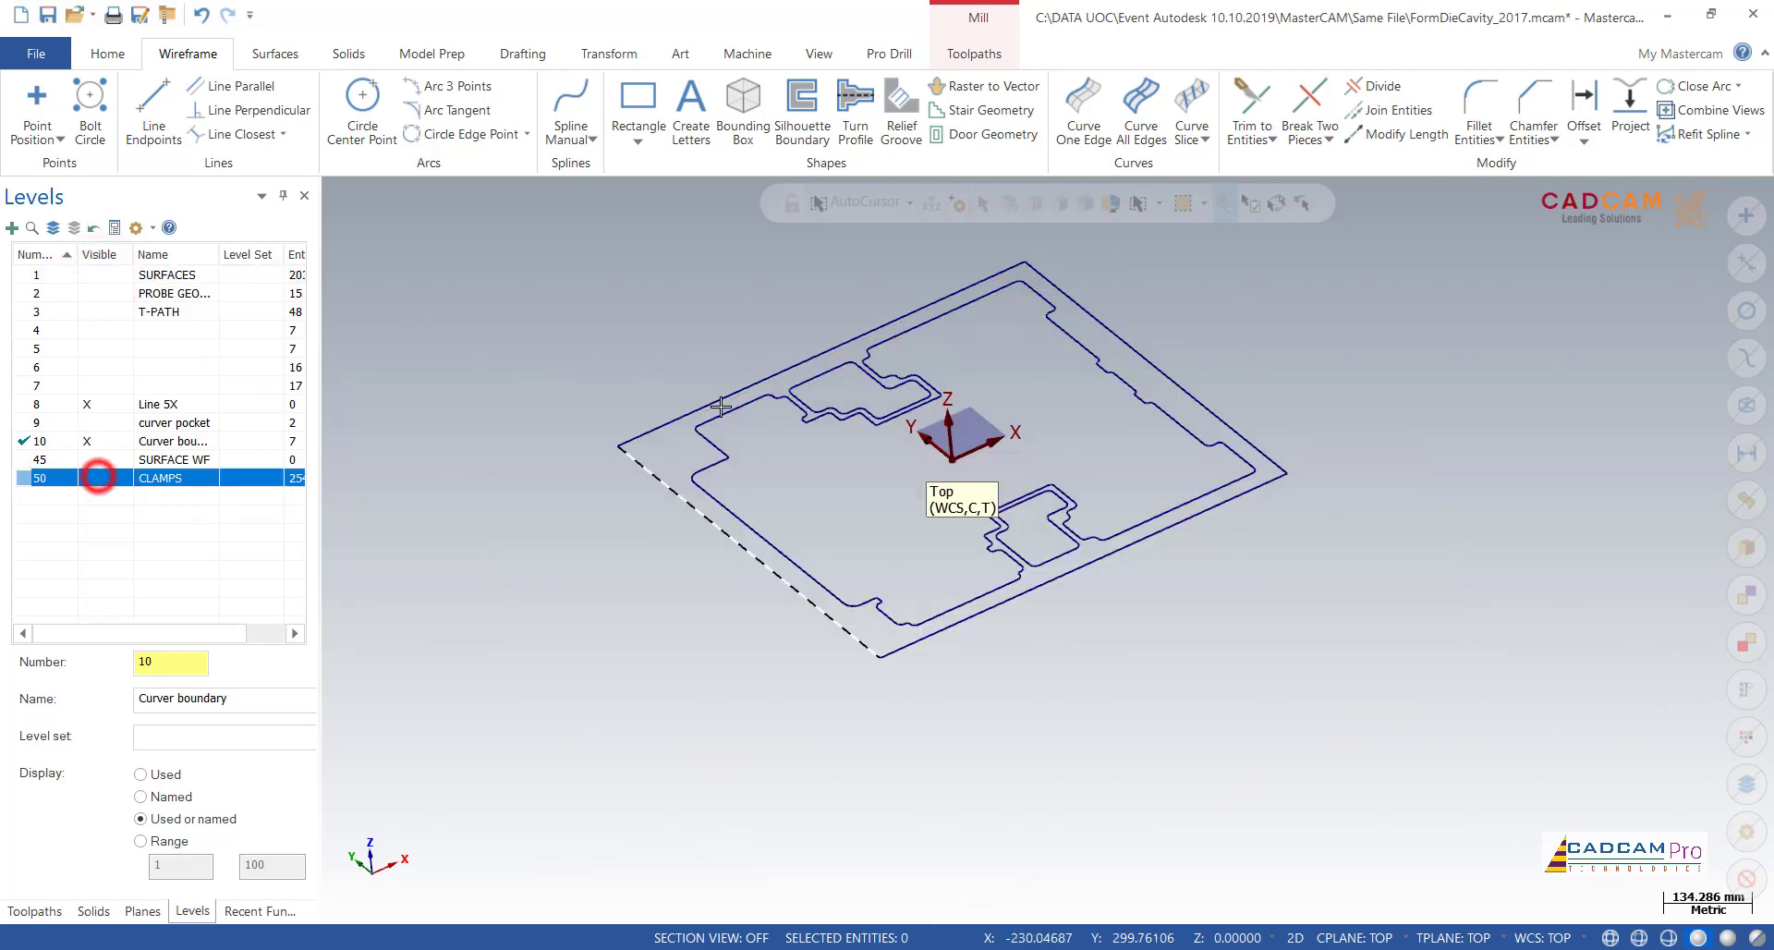
pyautogui.hotkey('alt', 'F1')
# Step: Delete the two small closed loops enclosed by the indentations of the inner boundary
pyautogui.click(840, 369)
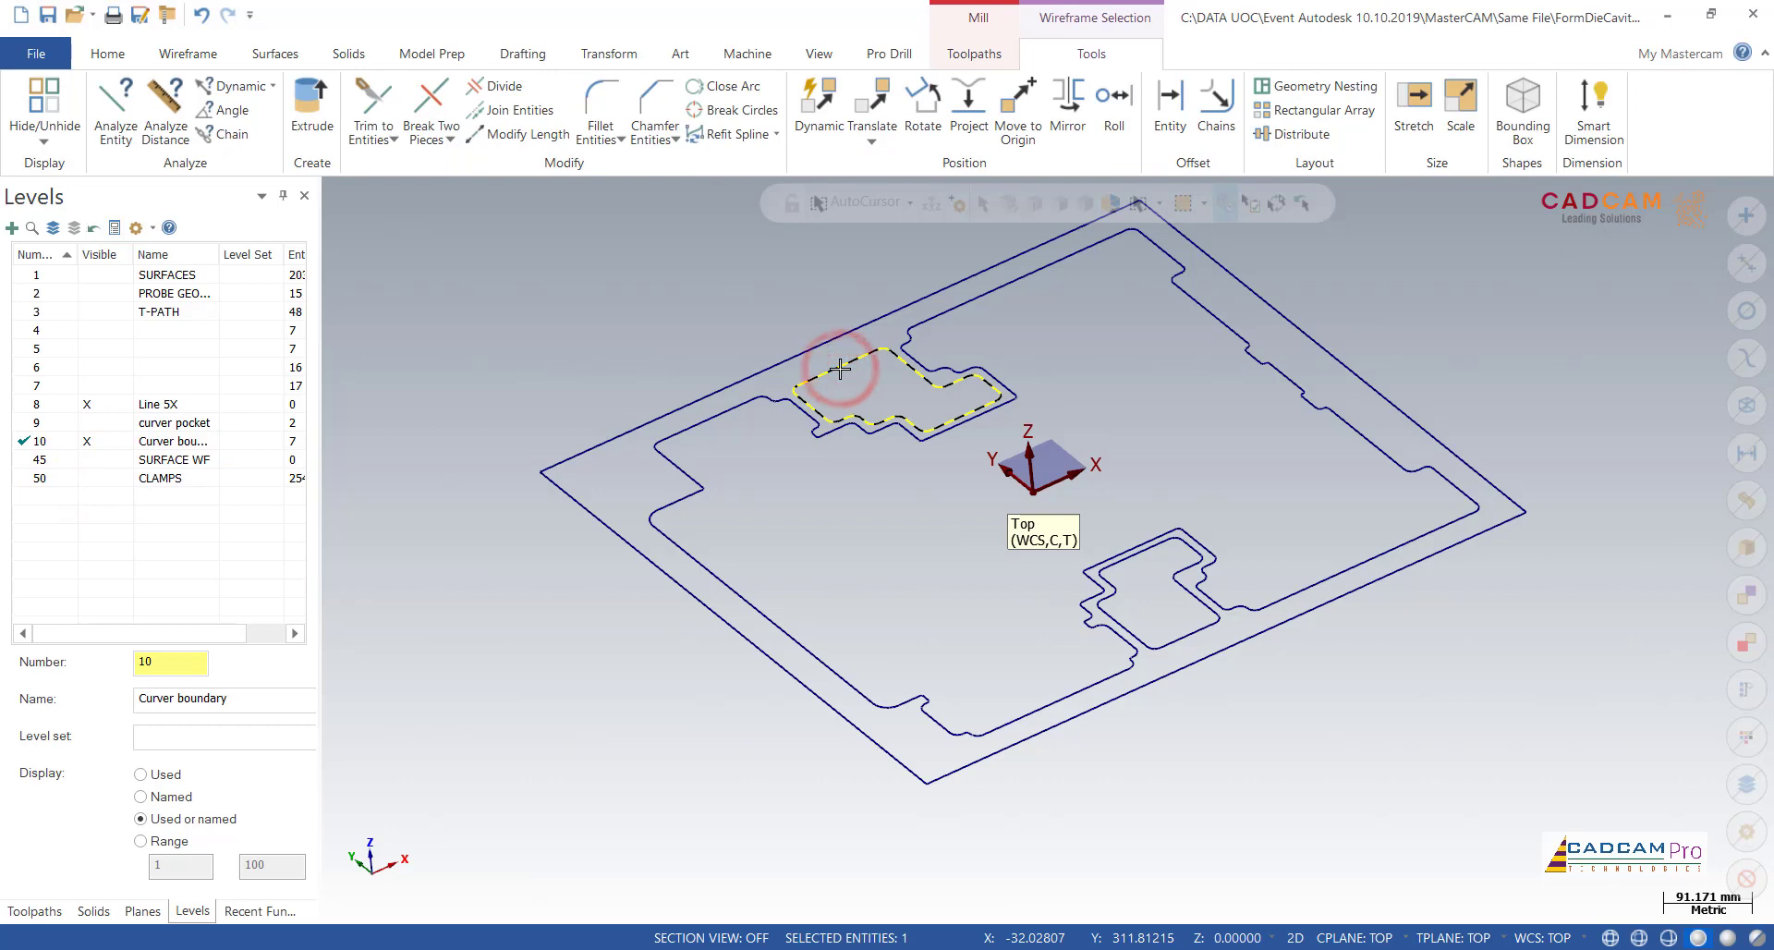
pyautogui.press('Delete')
pyautogui.click(1152, 550)
pyautogui.press('Delete')
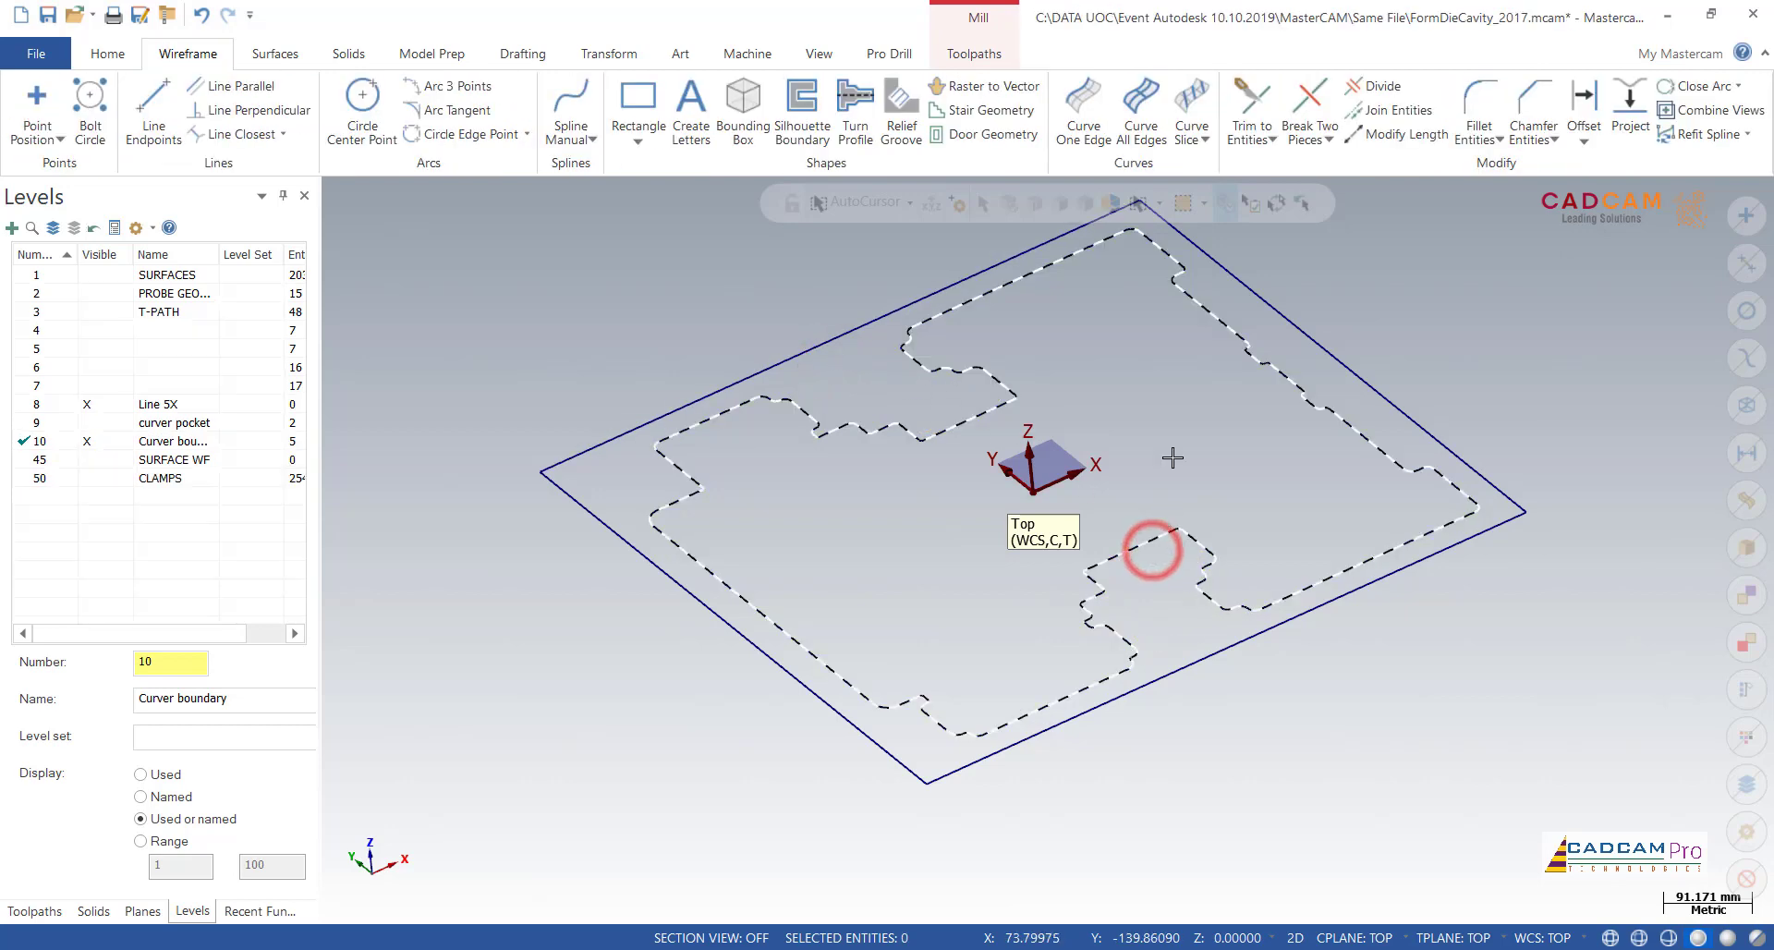
# Step: Set up an outward Offset Chains copy of the outer rectangle at 4.0 mm in the top view
pyautogui.rightClick(1133, 350)
pyautogui.click(1192, 459)
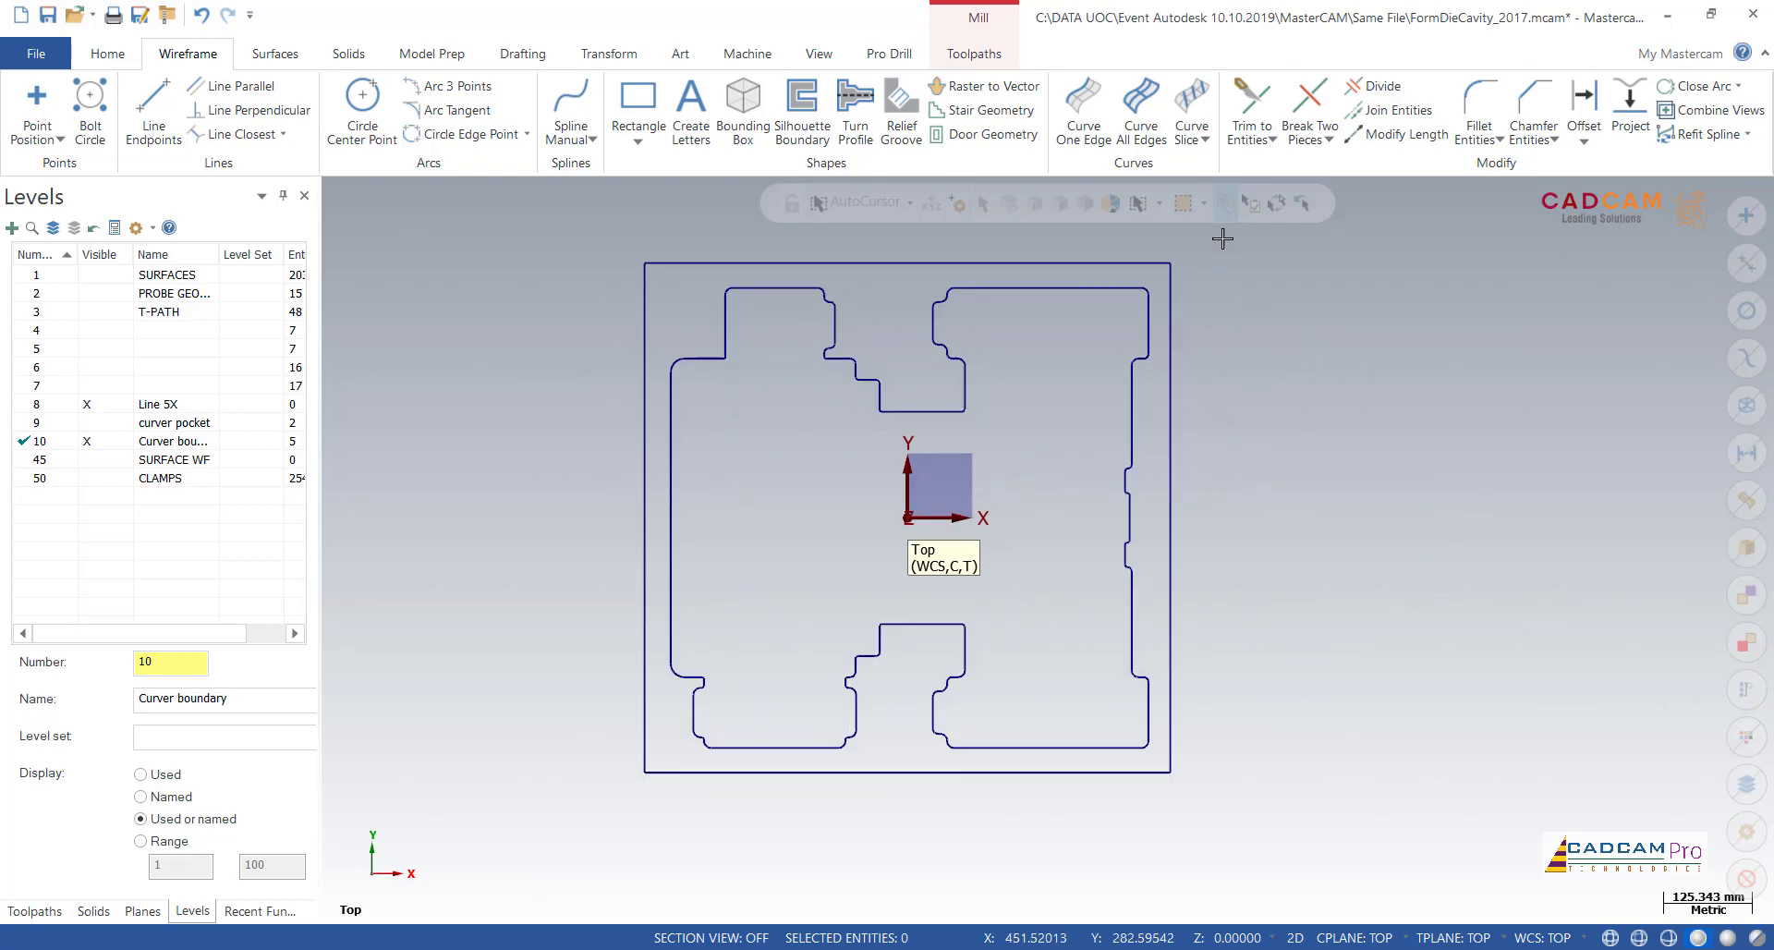
pyautogui.click(1584, 140)
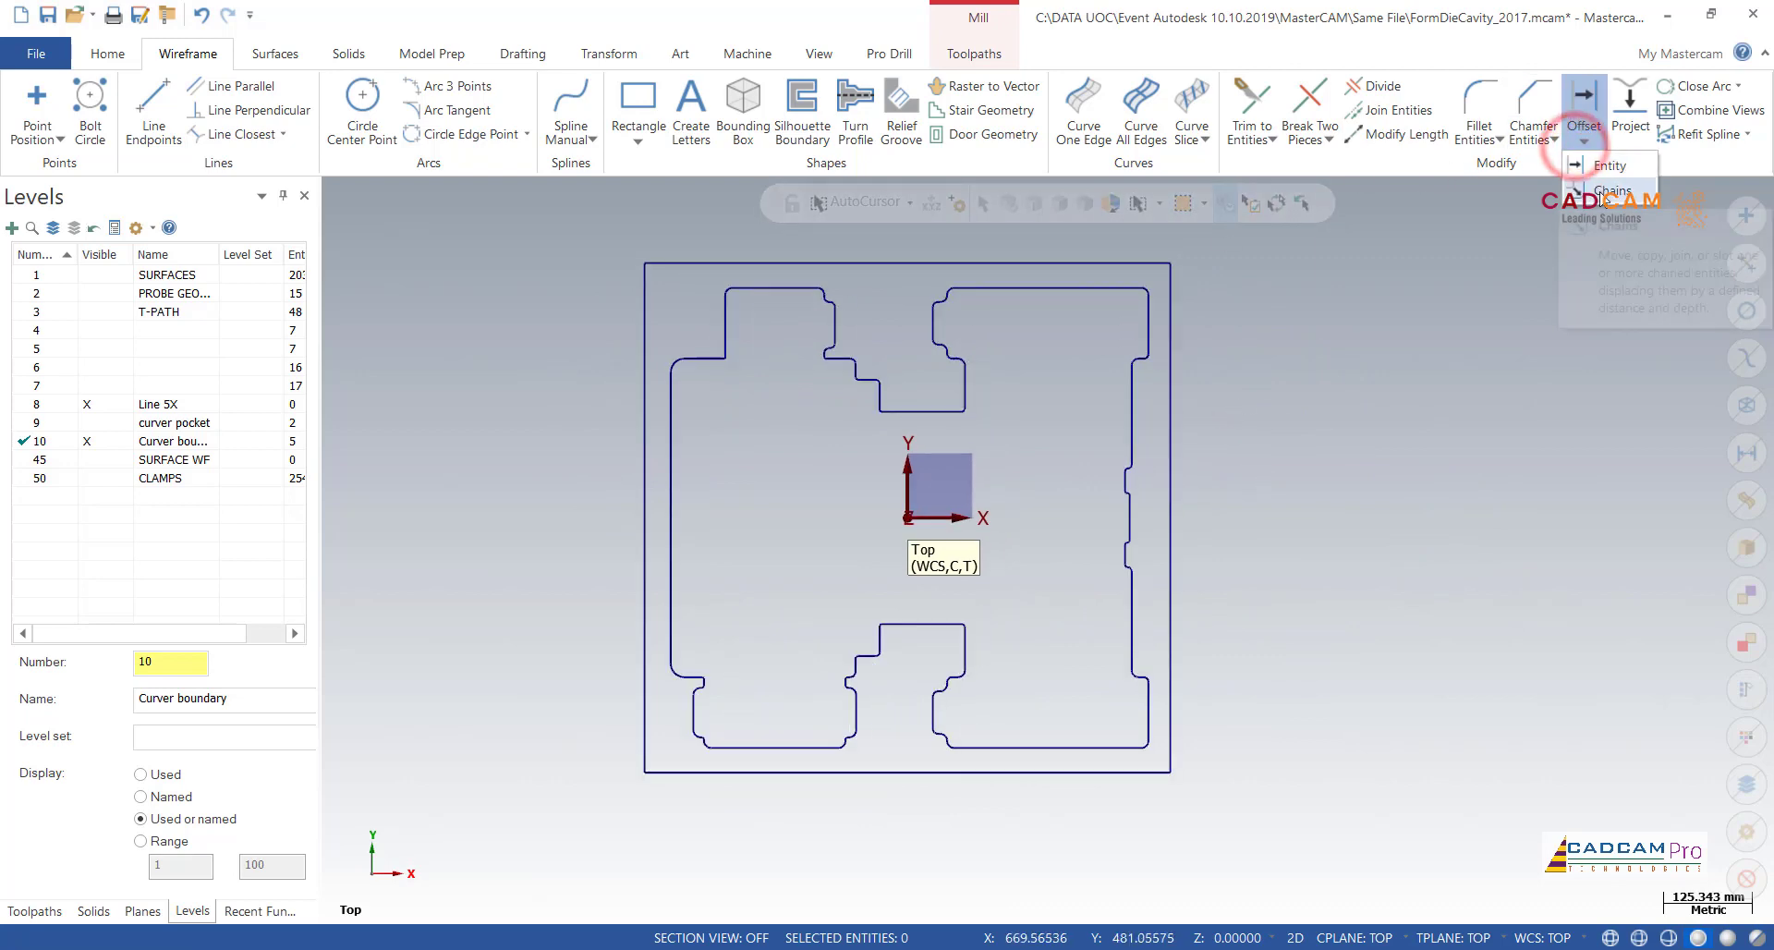
pyautogui.click(1608, 191)
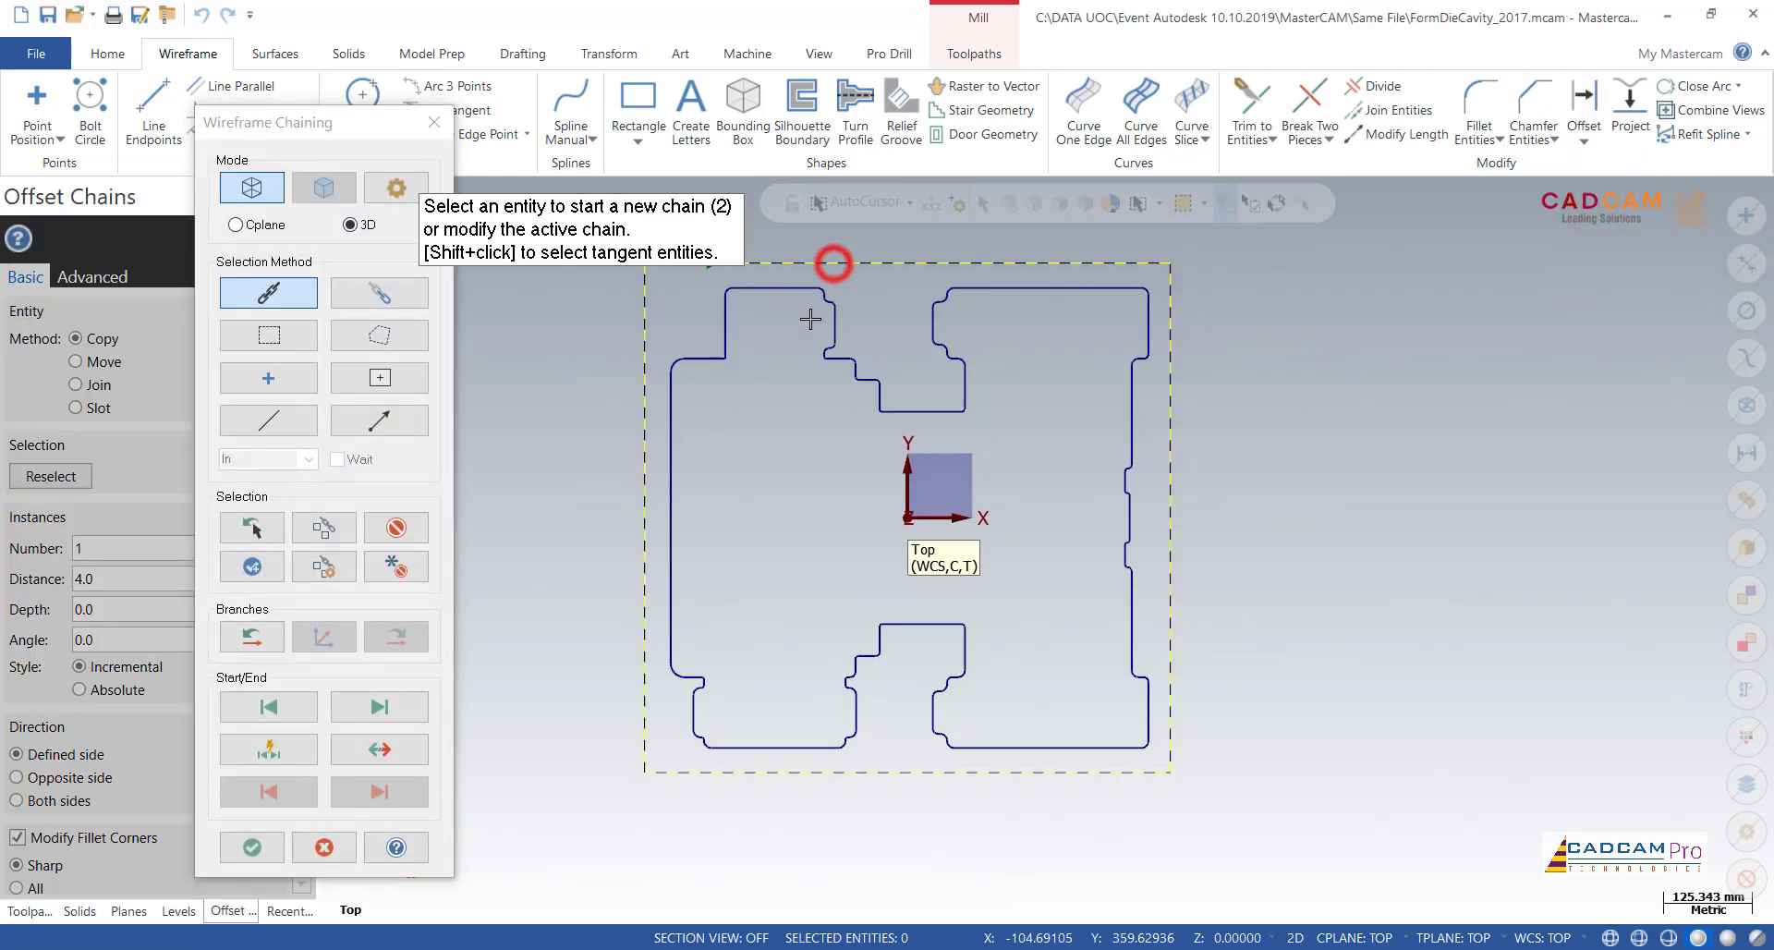
pyautogui.scroll(-2, 779, 558)
pyautogui.click(266, 844)
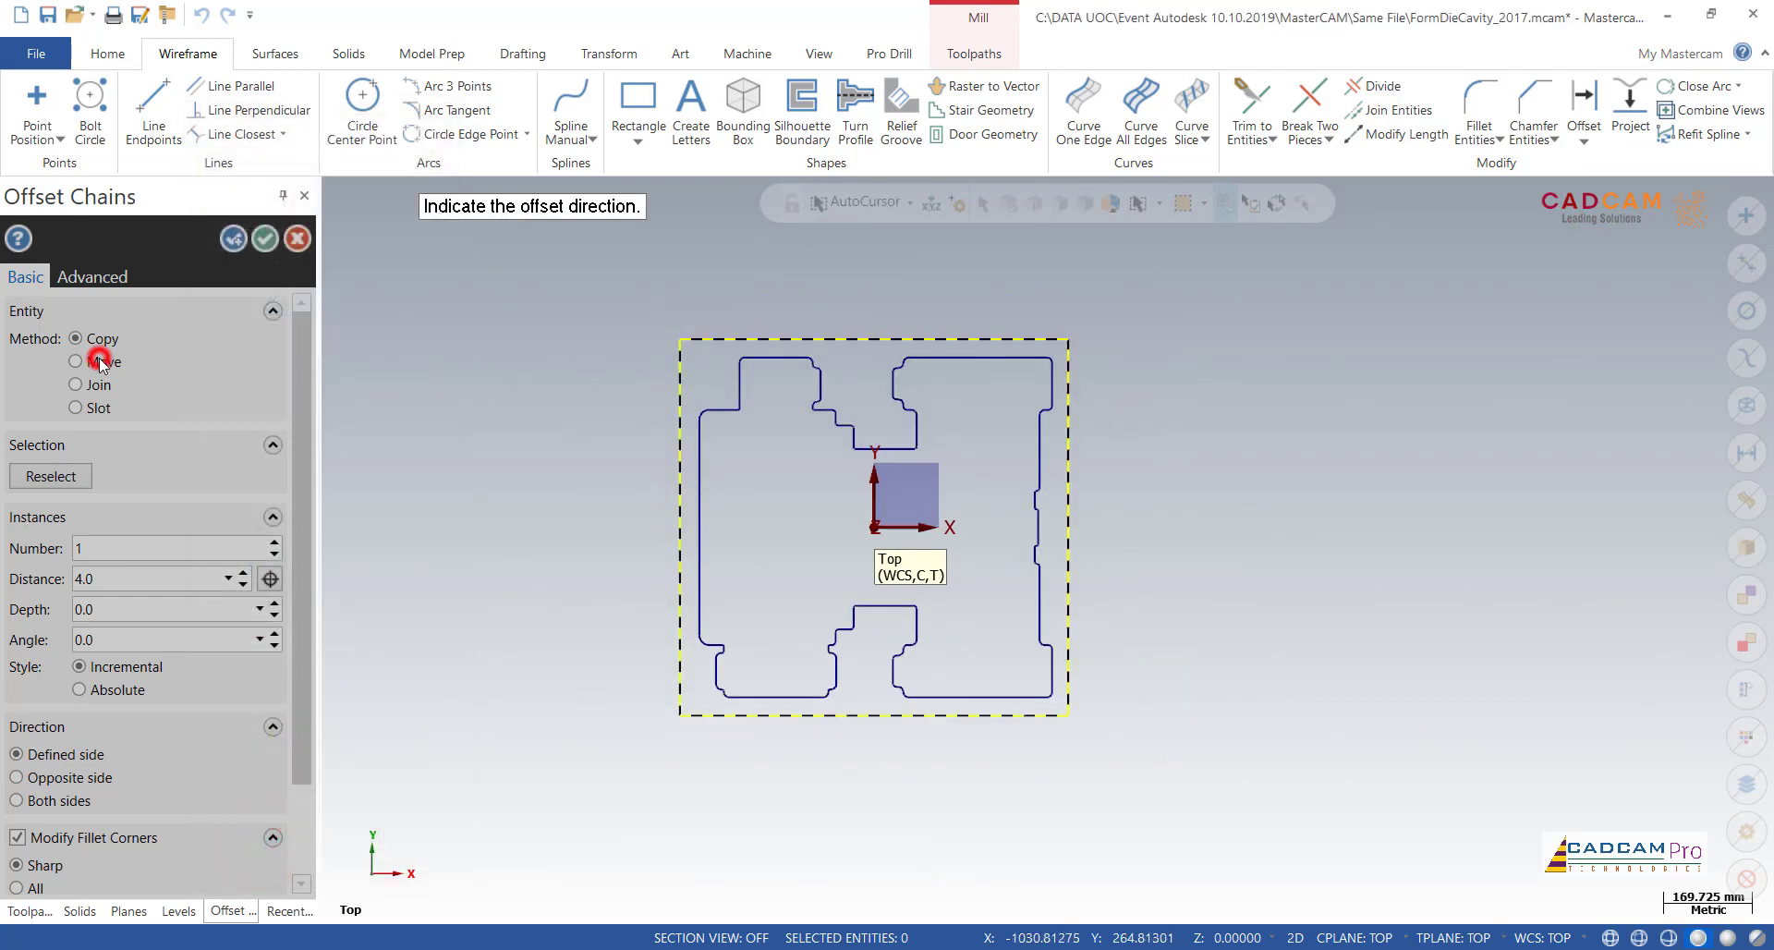
pyautogui.click(594, 369)
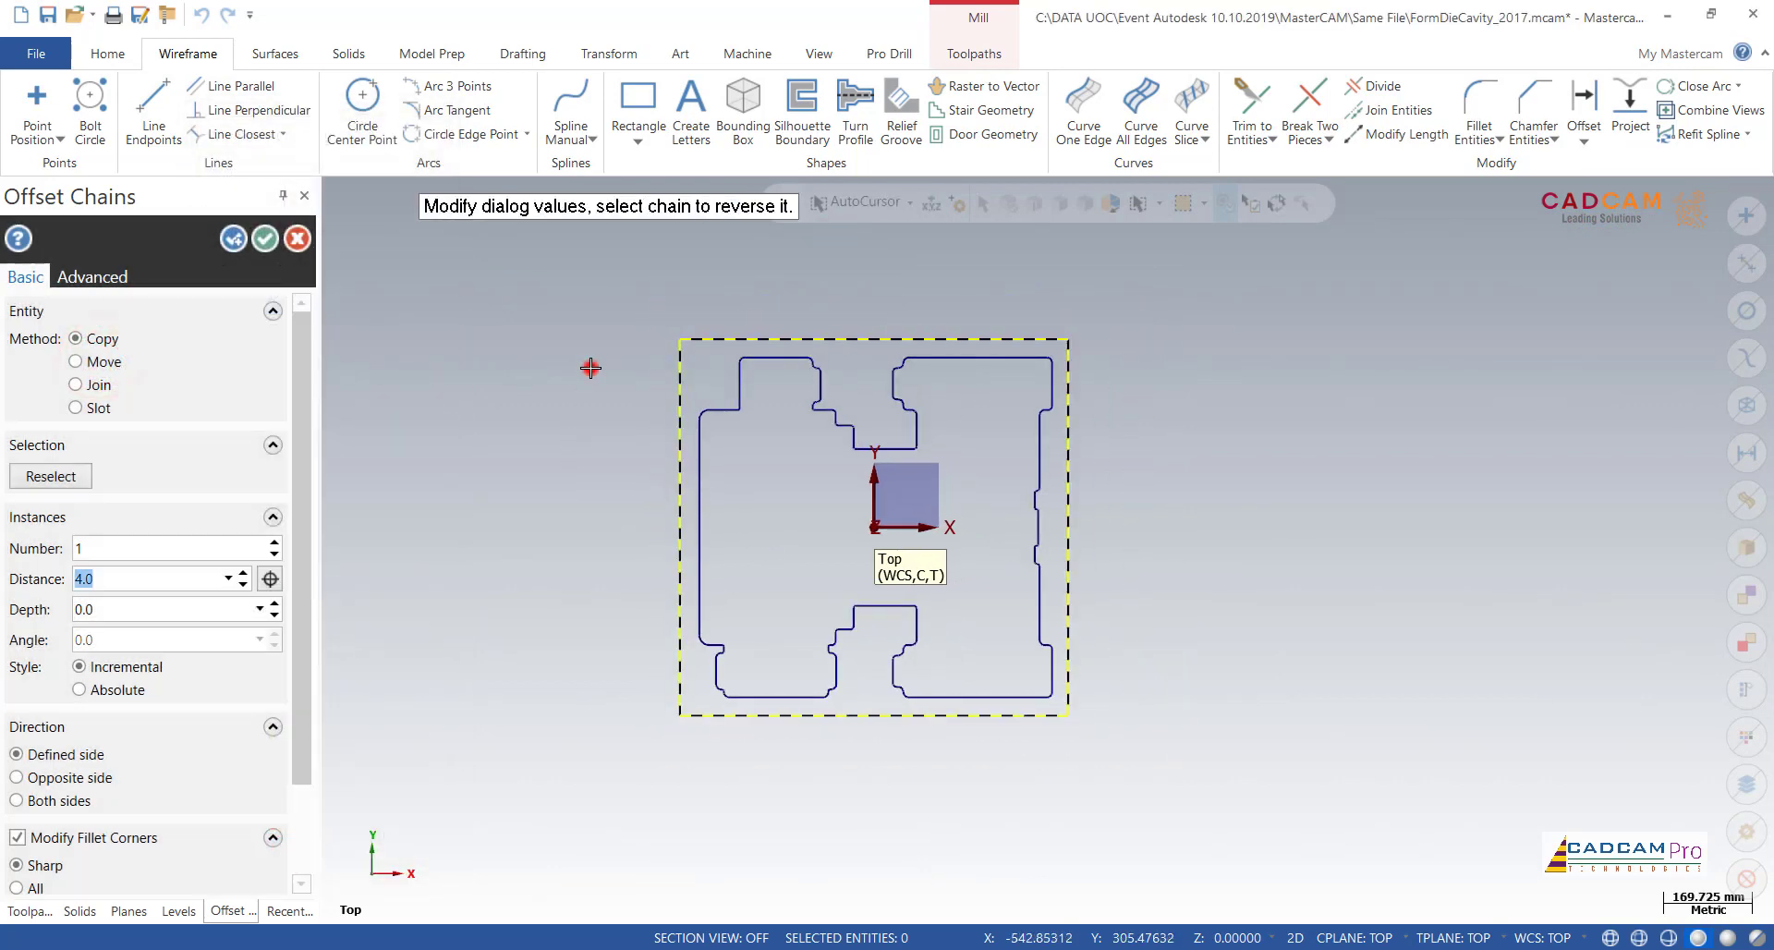
# Step: Try the Move method for the rectangle's offset and inspect a corner, then restore the Copy method
pyautogui.click(117, 369)
pyautogui.scroll(1, 591, 379)
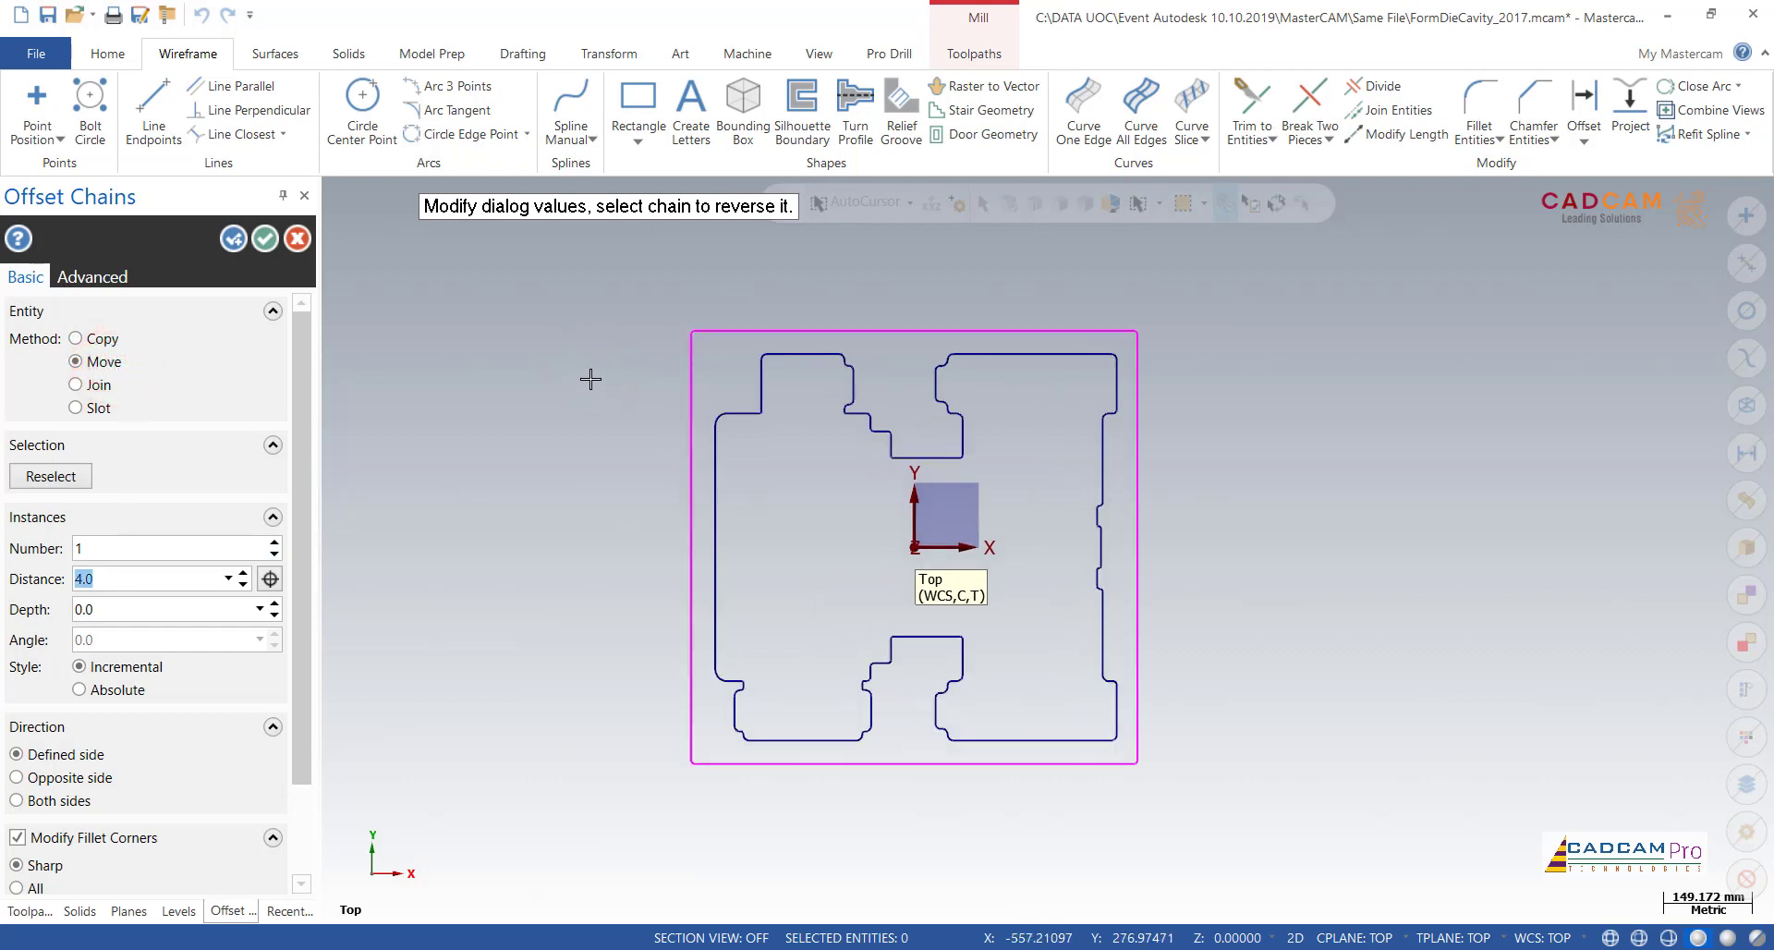
pyautogui.scroll(12, 591, 379)
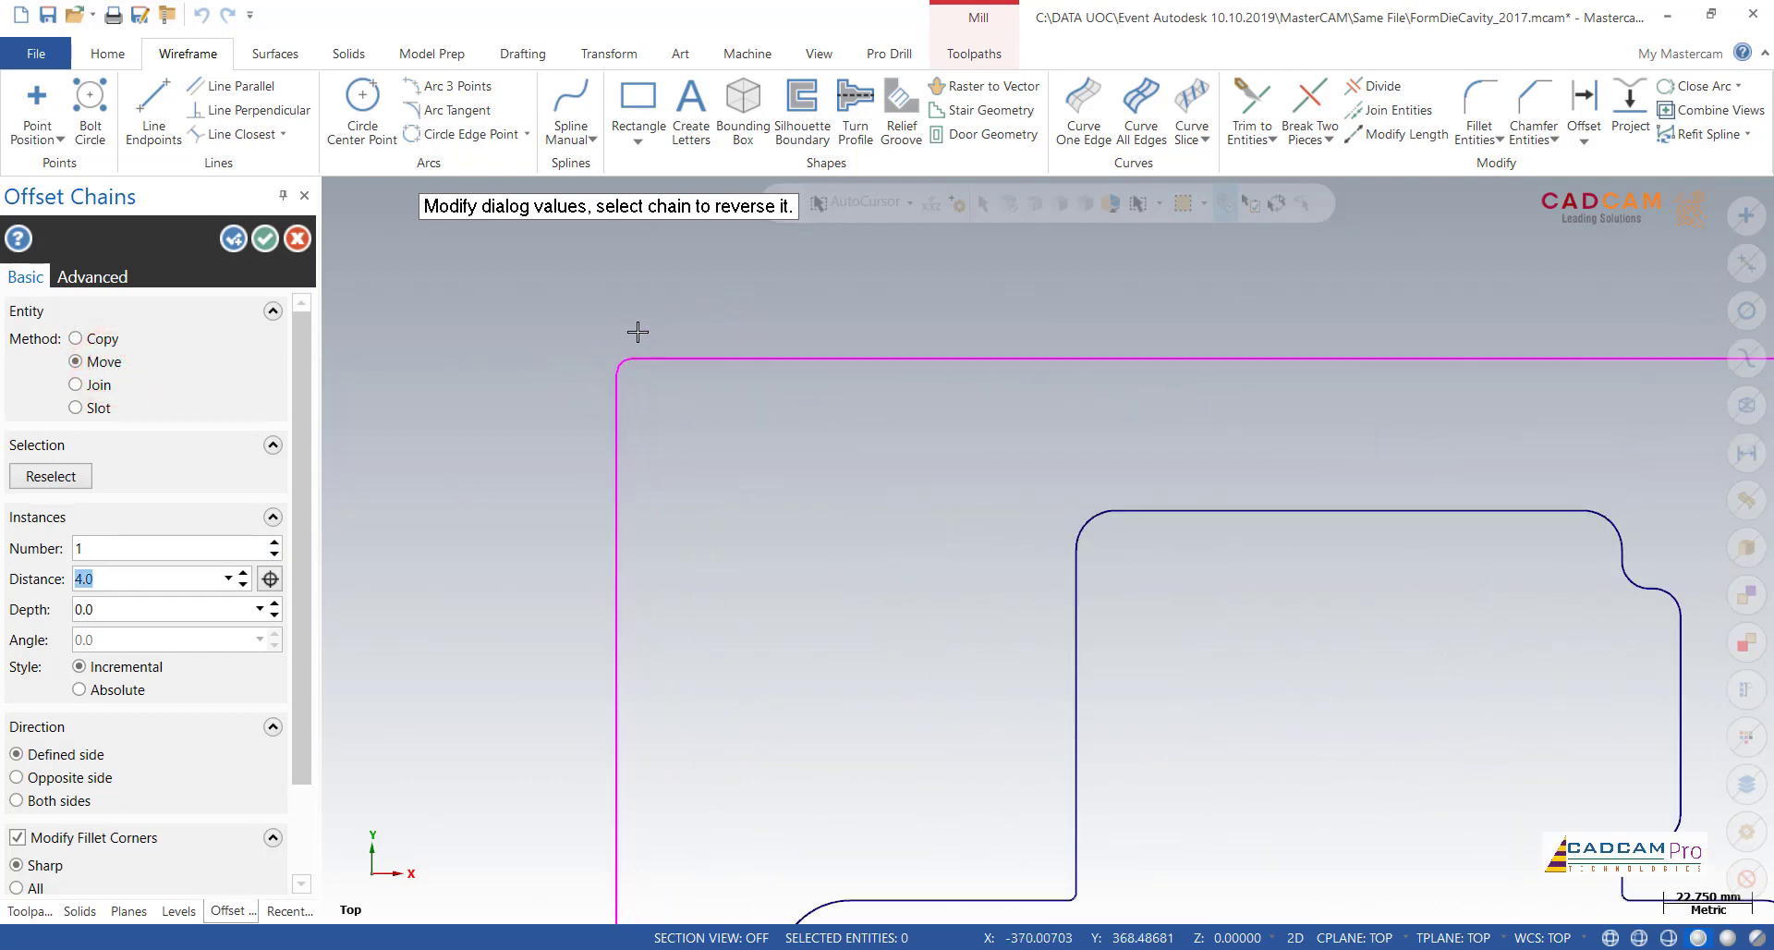
pyautogui.click(120, 580)
pyautogui.doubleClick(105, 576)
pyautogui.click(76, 339)
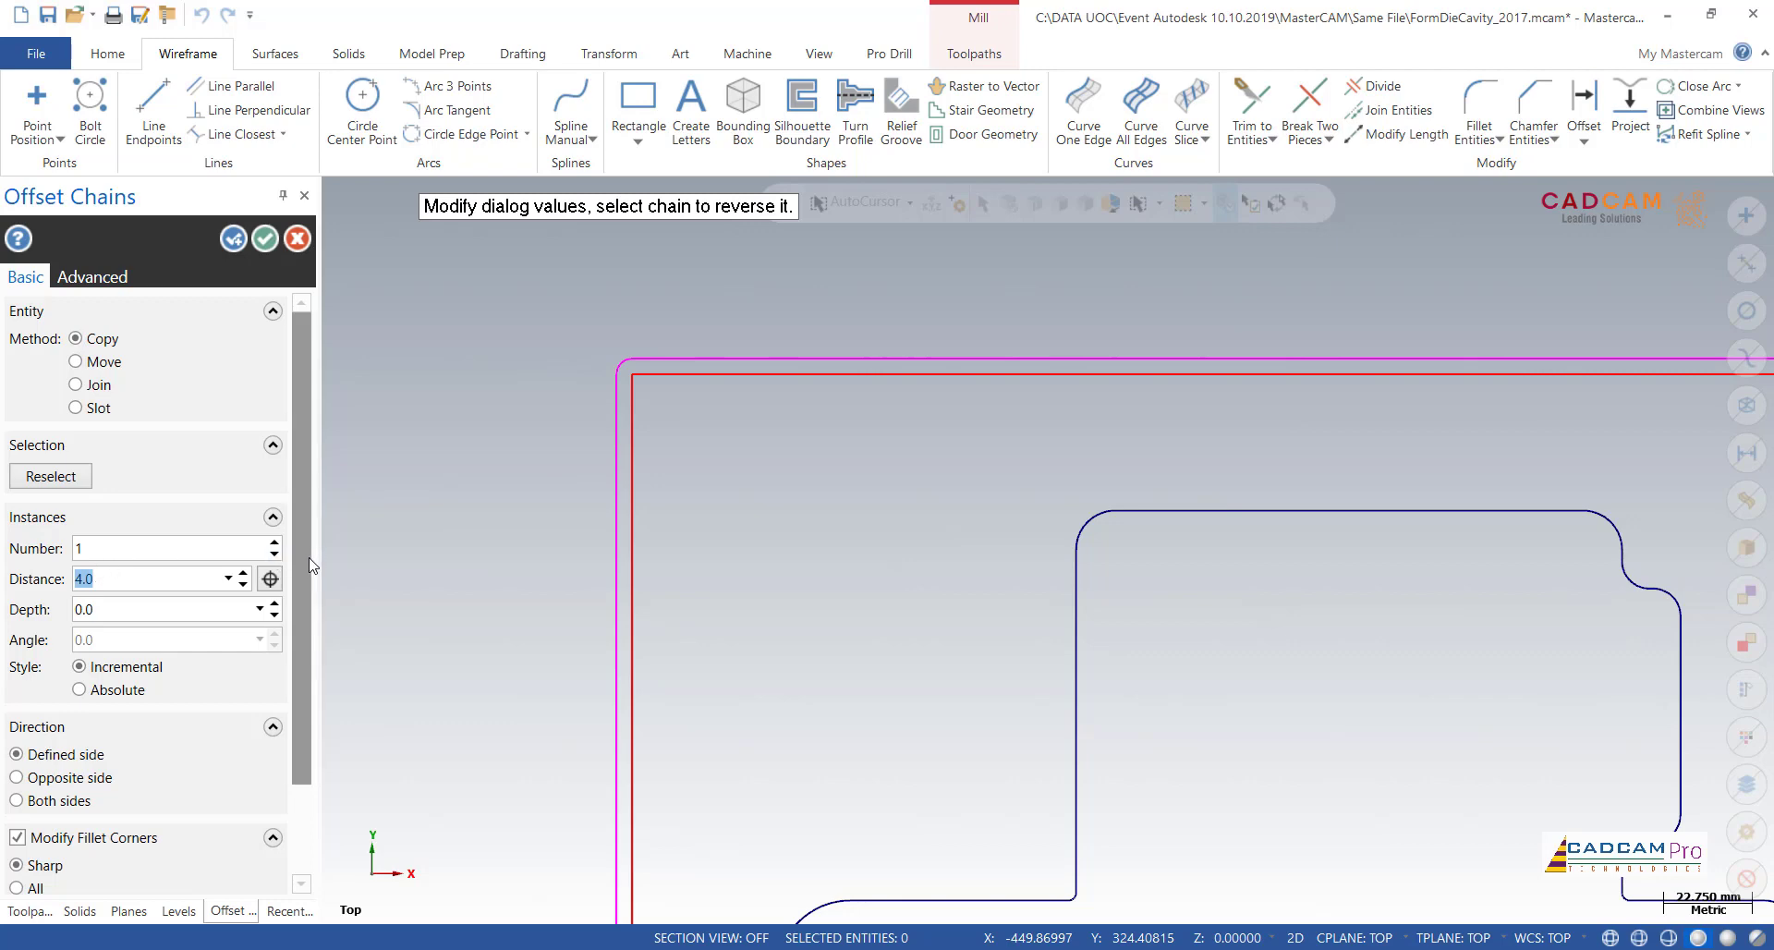
# Step: Try the All option for modifying the offset's fillet corners, then restore Sharp
pyautogui.moveTo(311, 566); pyautogui.dragTo(308, 673)
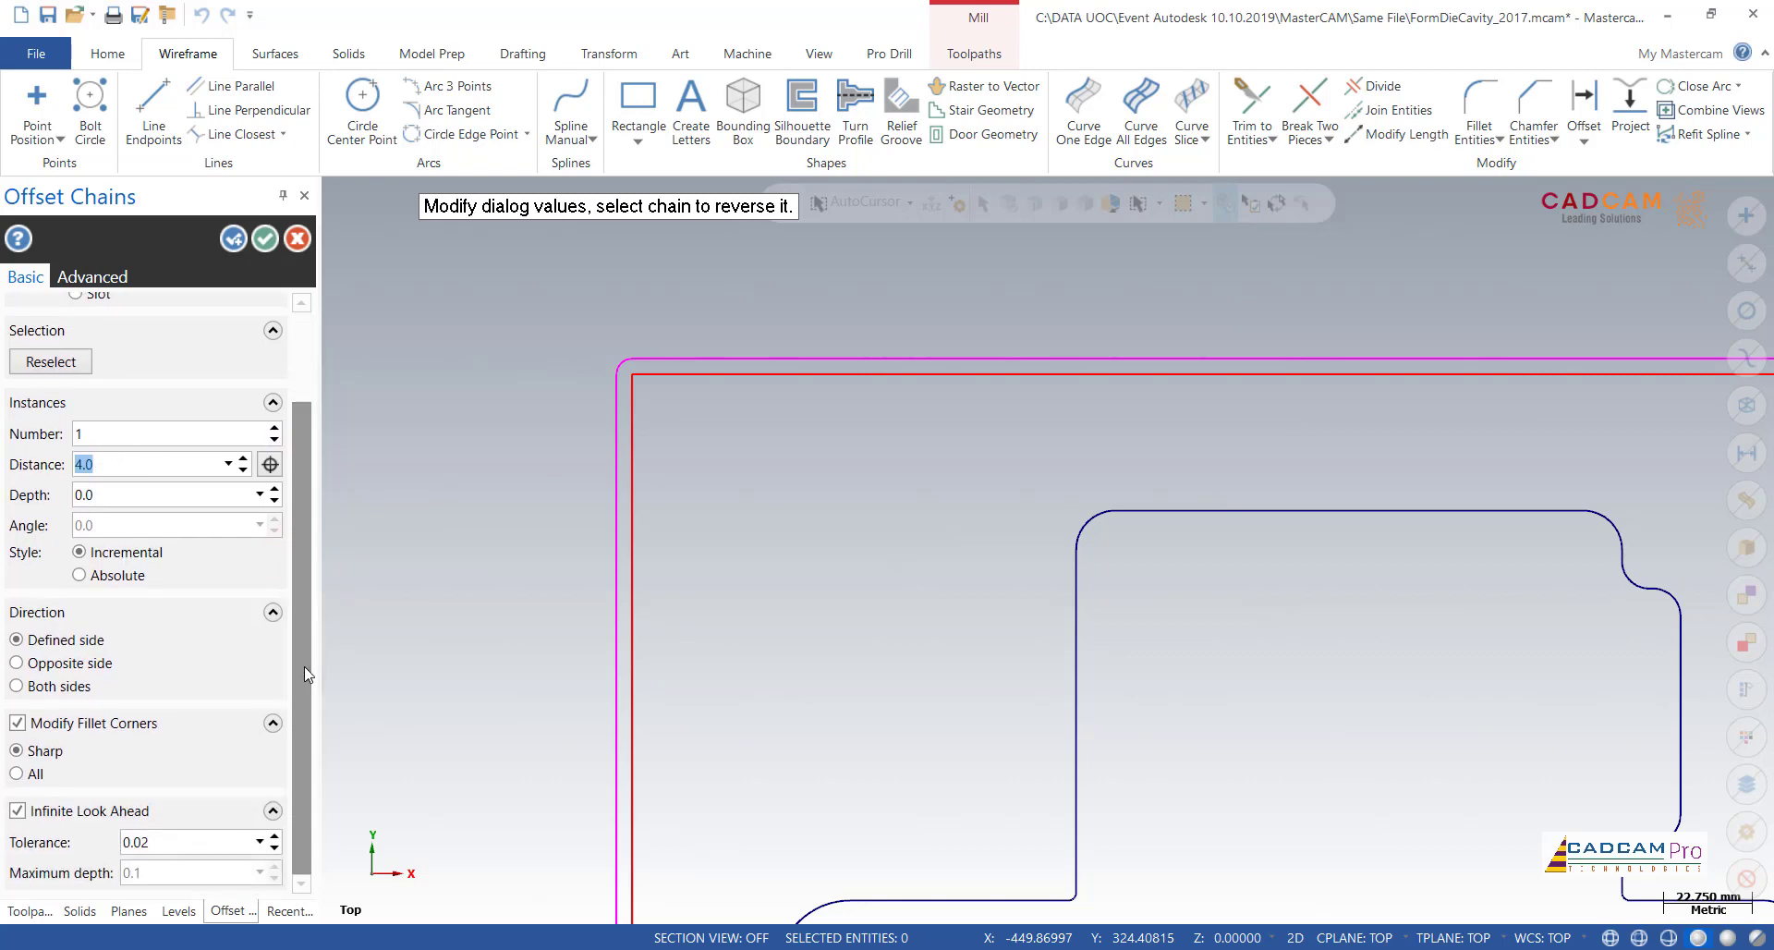
pyautogui.click(18, 774)
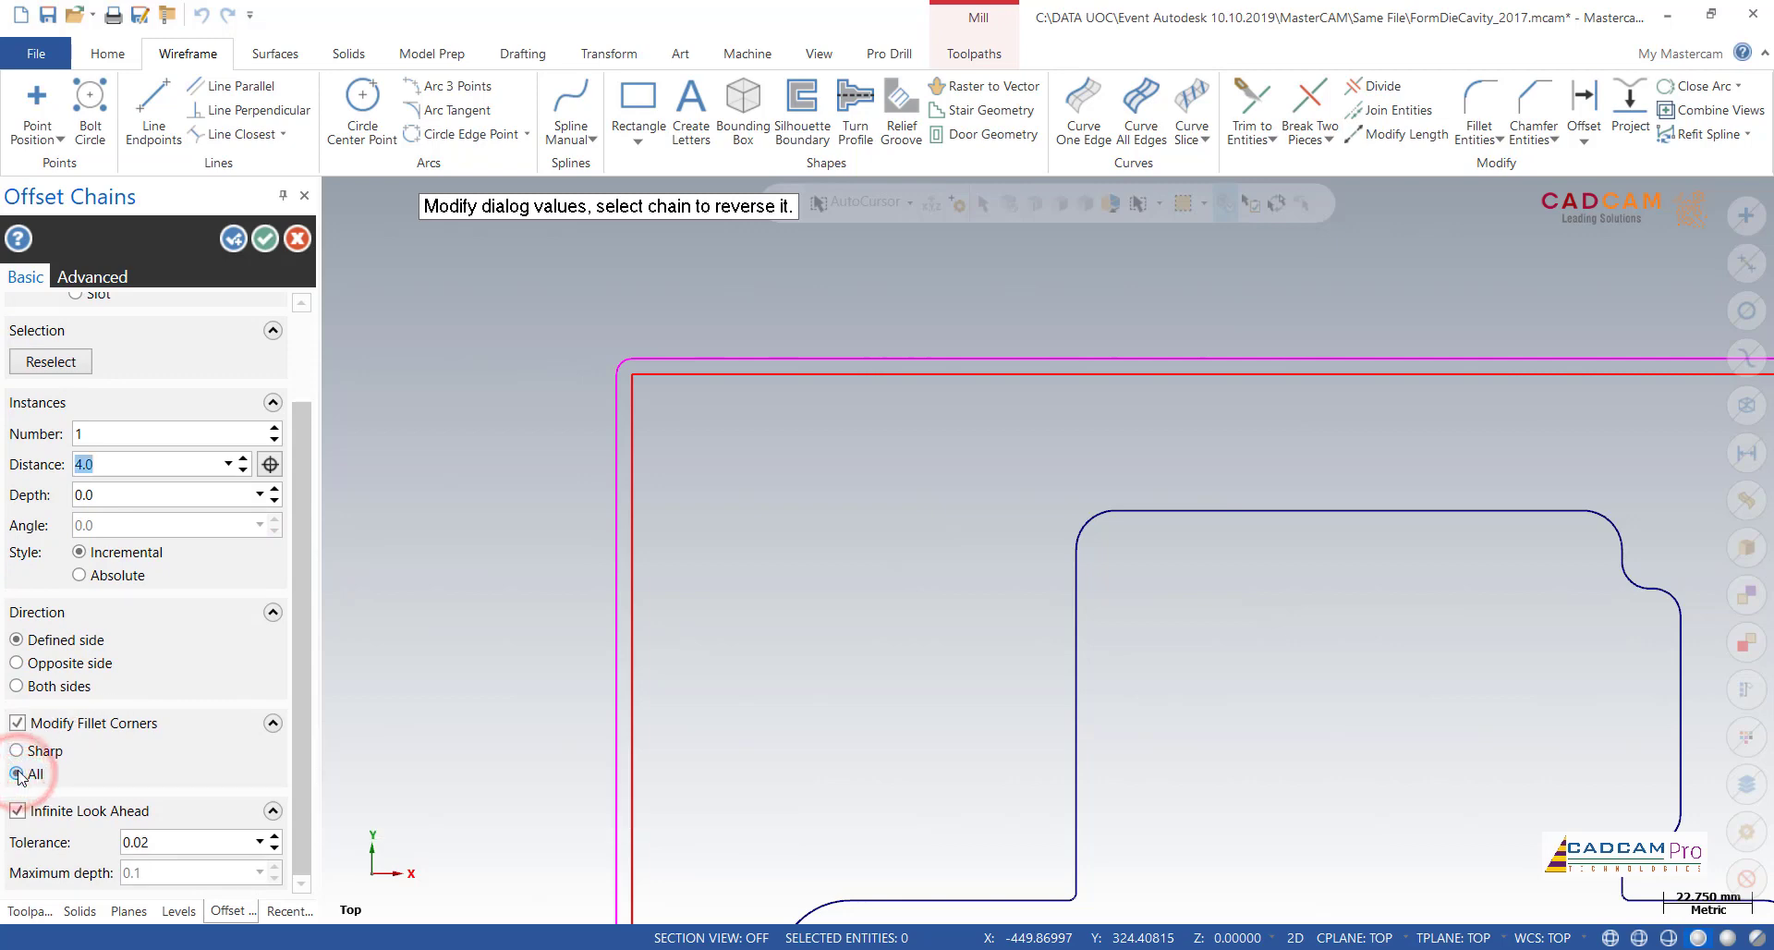
pyautogui.click(19, 751)
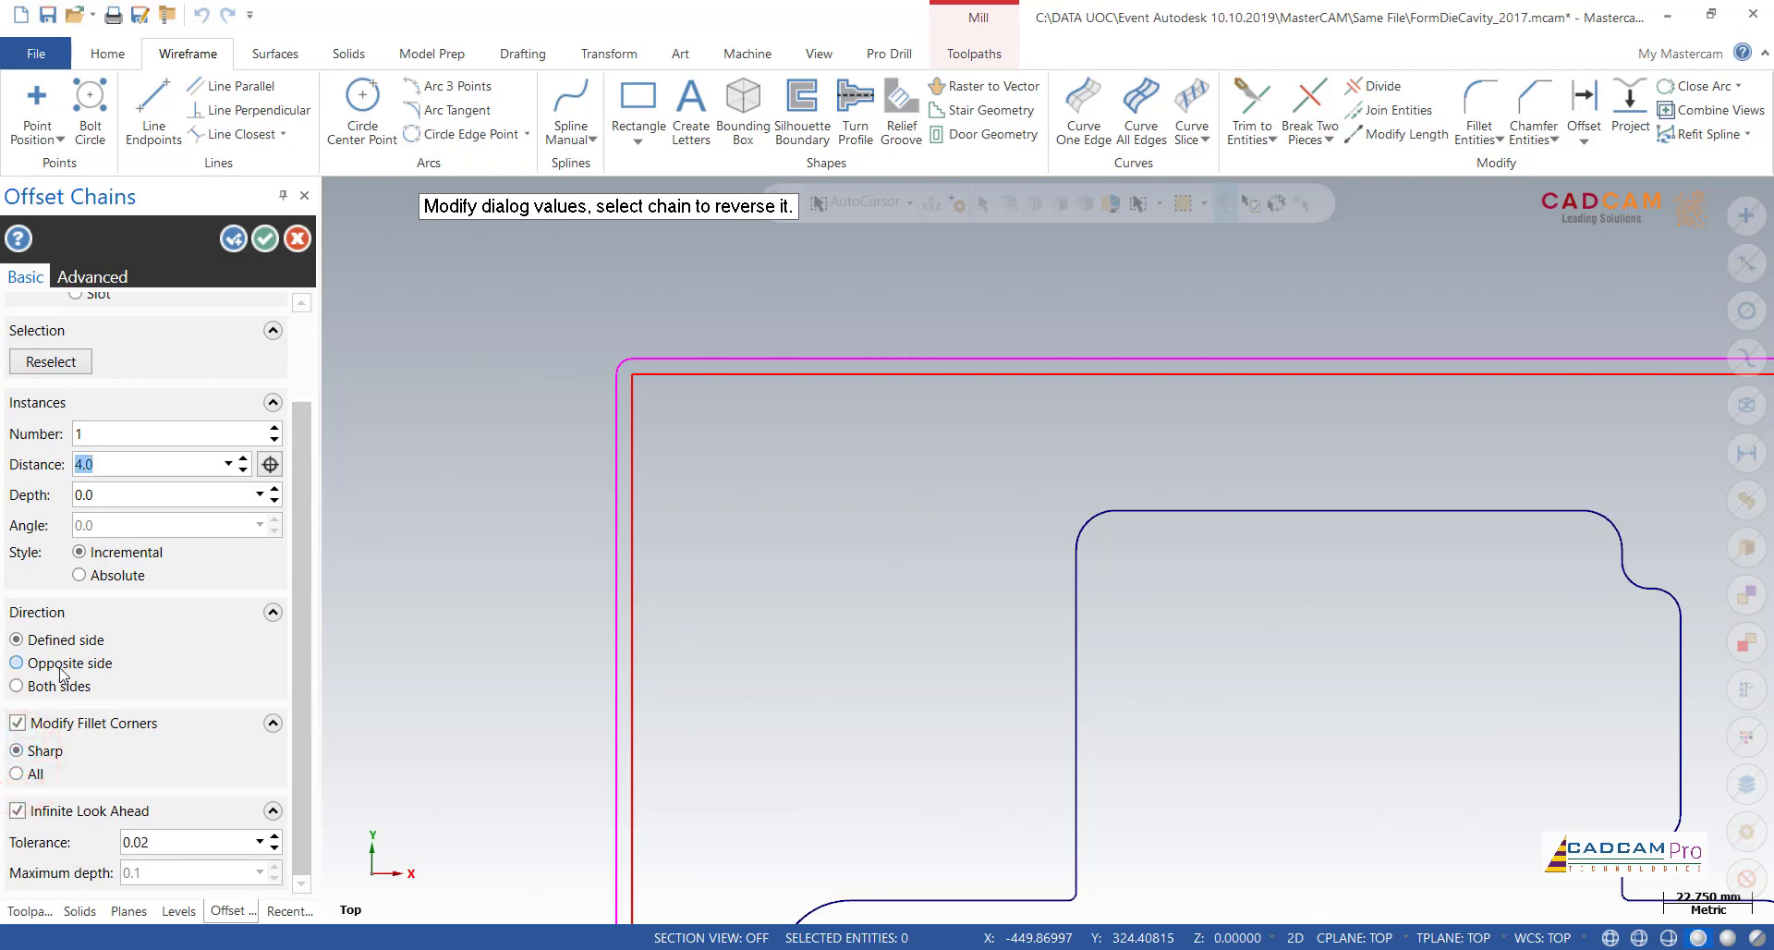
pyautogui.moveTo(297, 562); pyautogui.dragTo(299, 474)
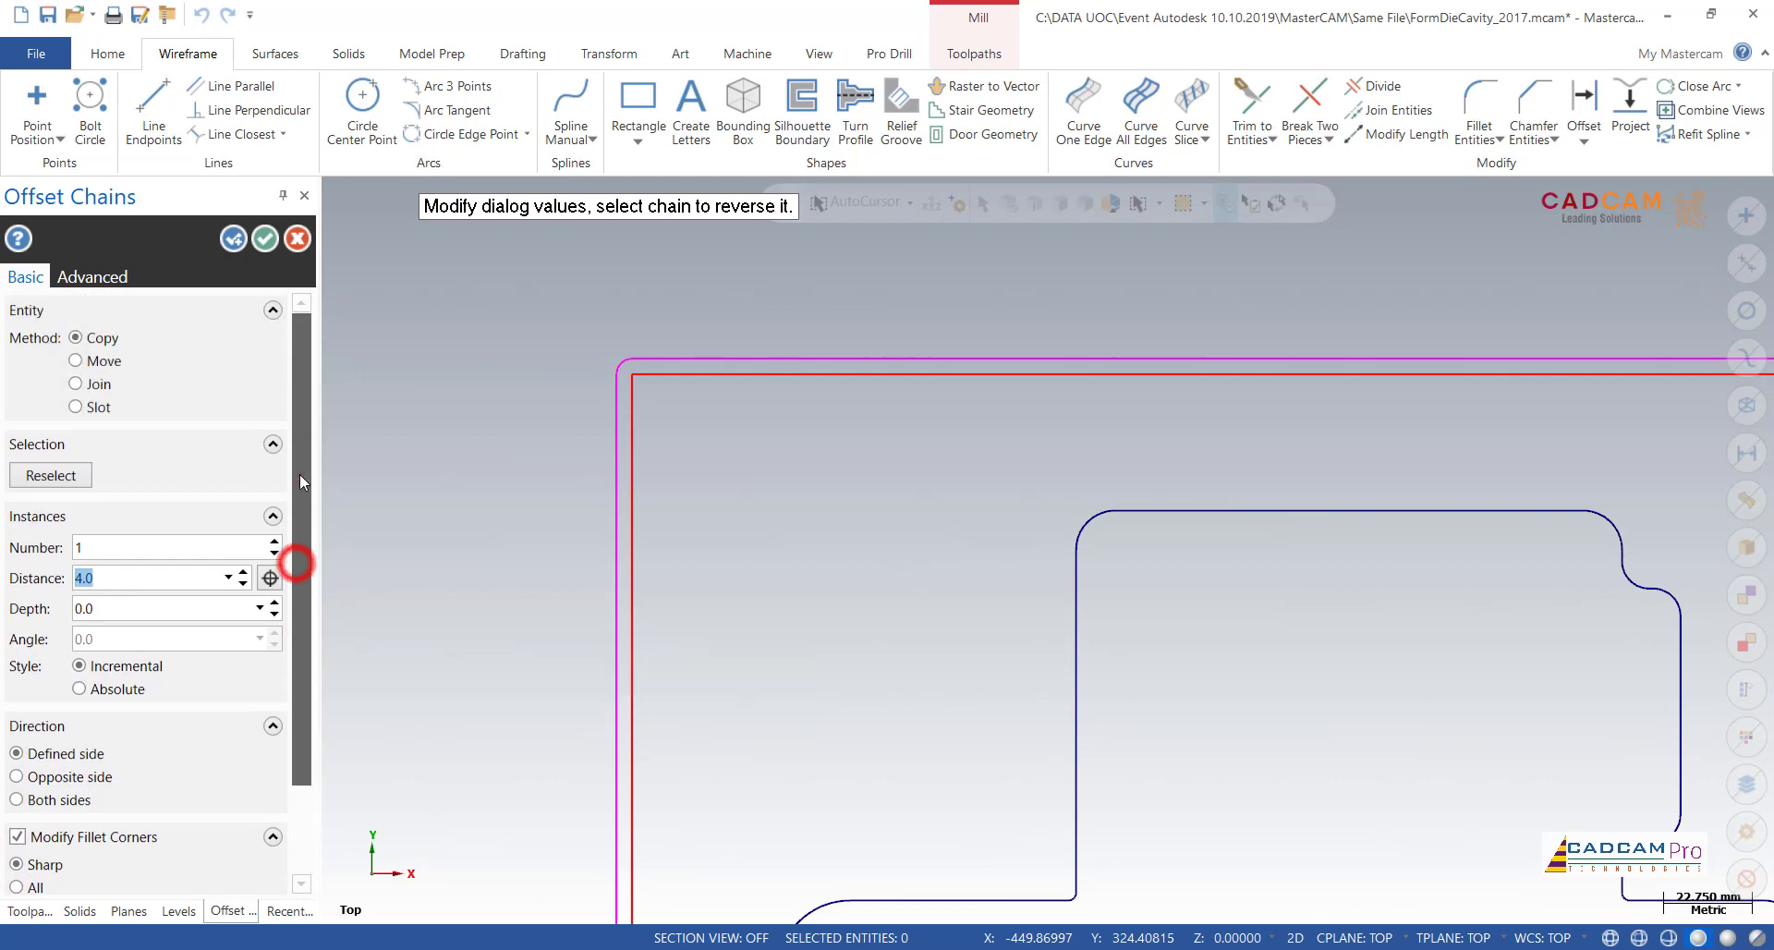
pyautogui.scroll(-2, 309, 689)
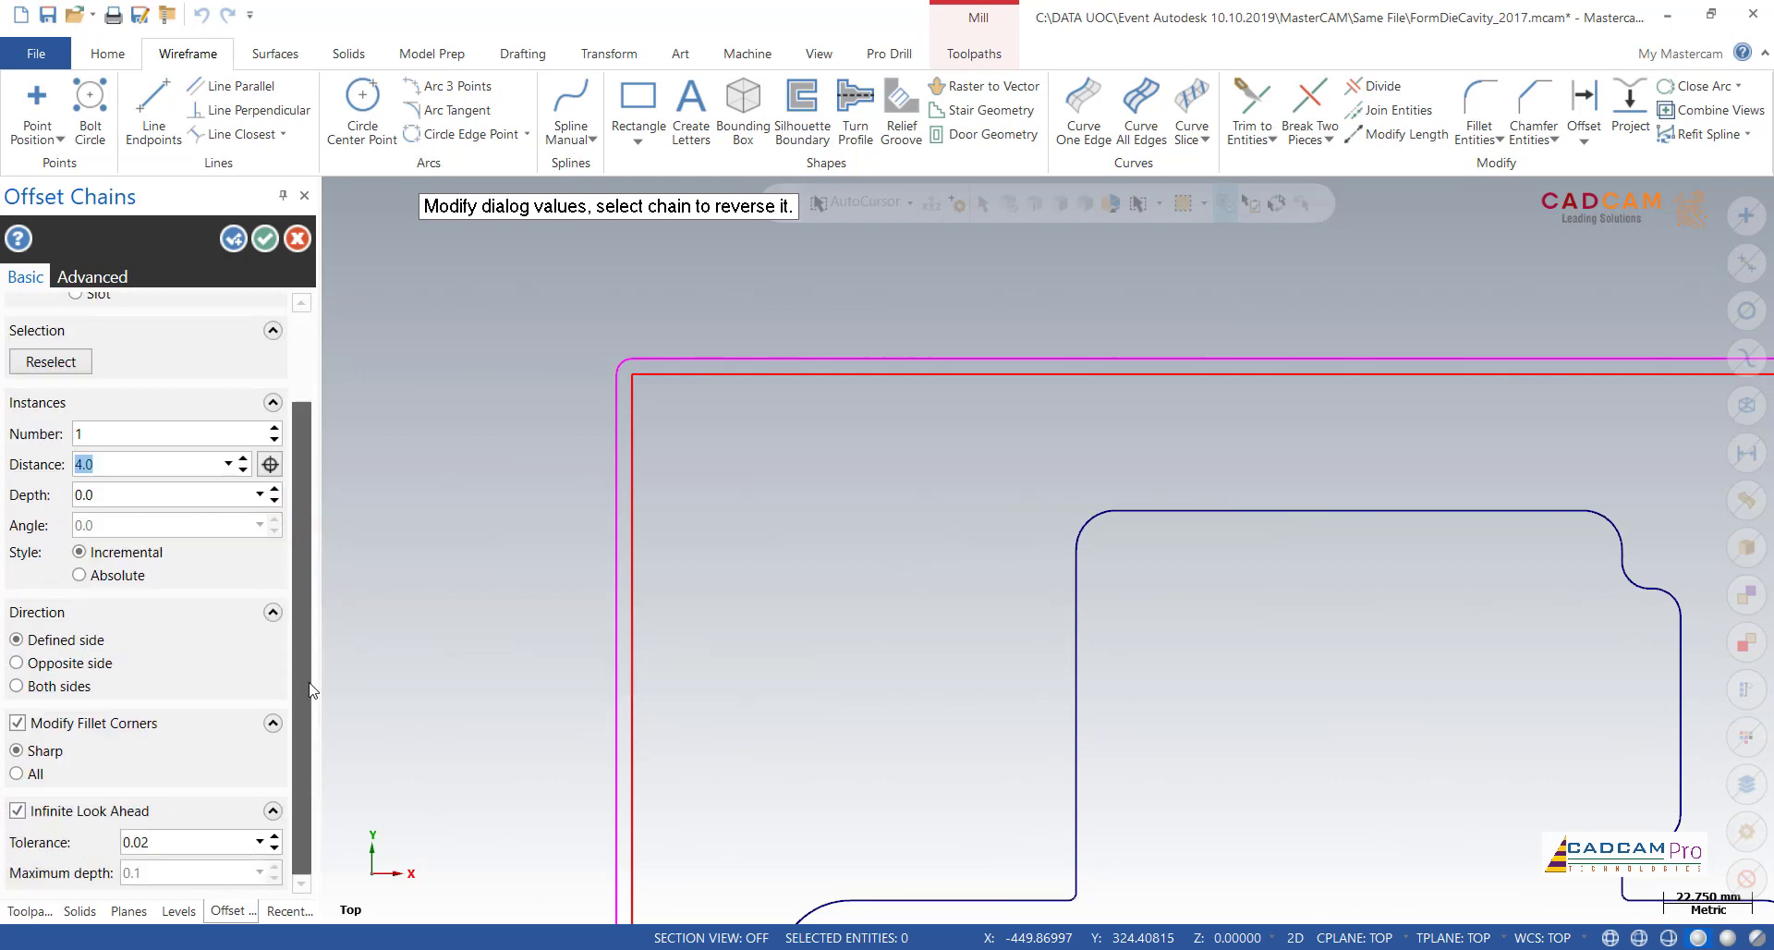
pyautogui.scroll(2, 310, 688)
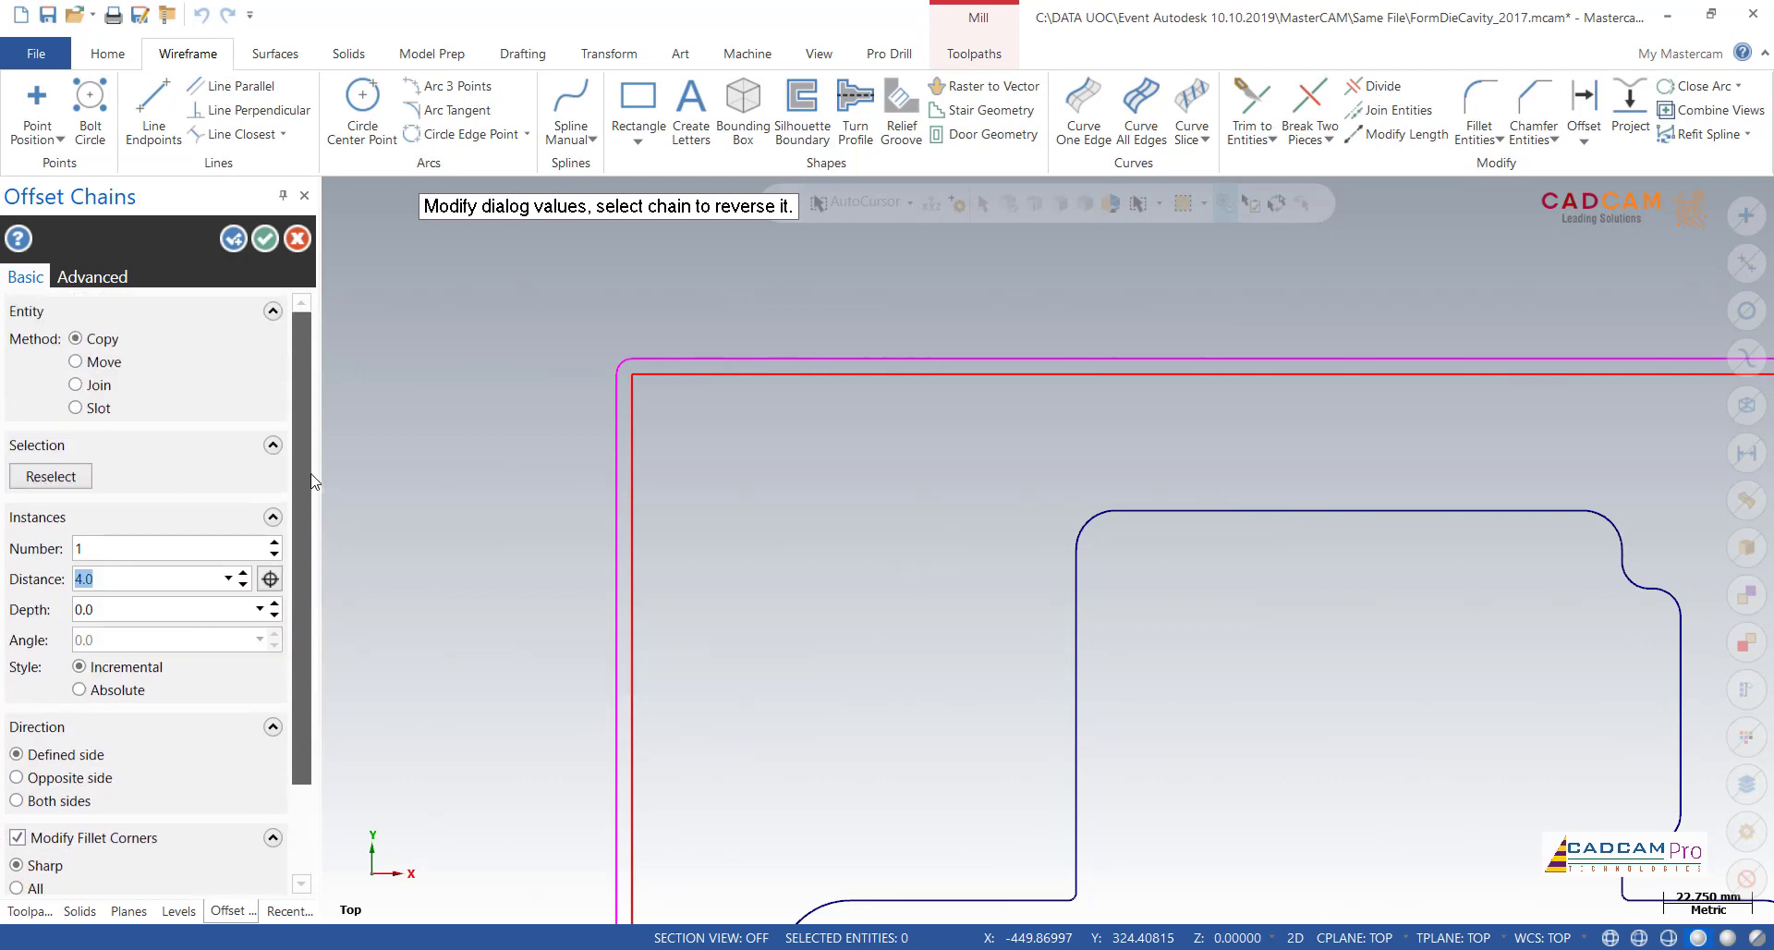
# Step: Change the outer rectangle's 4.0 mm offset to the Move method and apply it, keeping Offset Chains active for another chain
pyautogui.click(122, 581)
pyautogui.moveTo(130, 582); pyautogui.dragTo(64, 582)
pyautogui.click(114, 579)
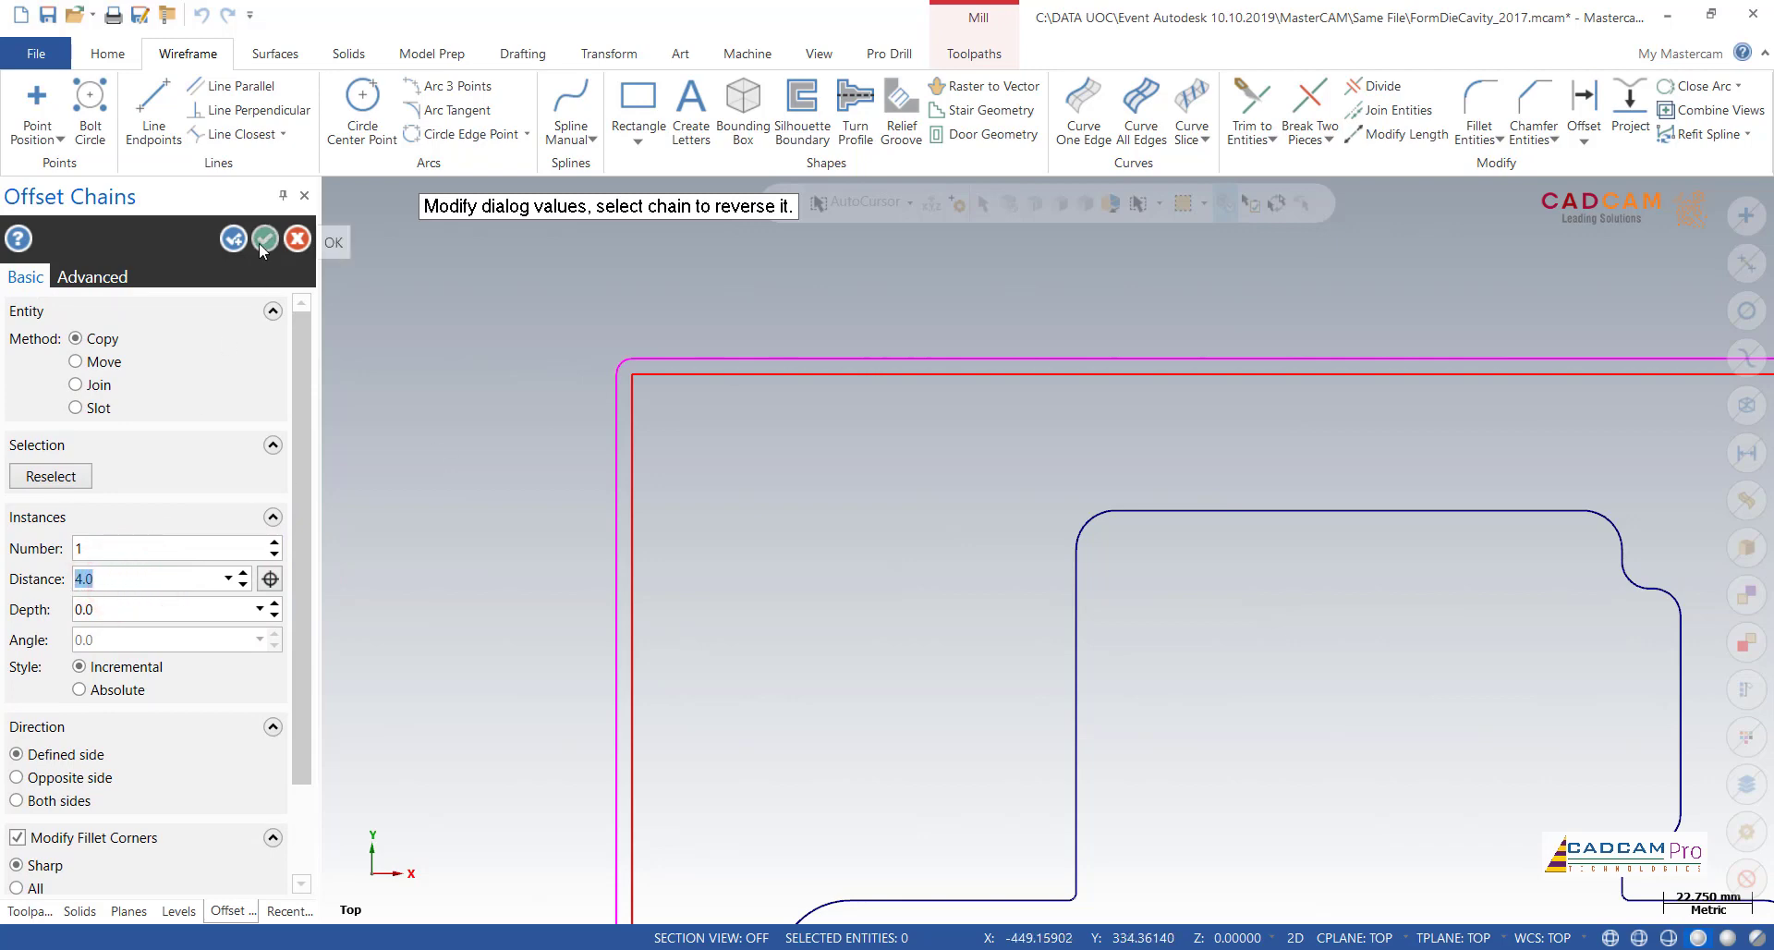
pyautogui.click(112, 361)
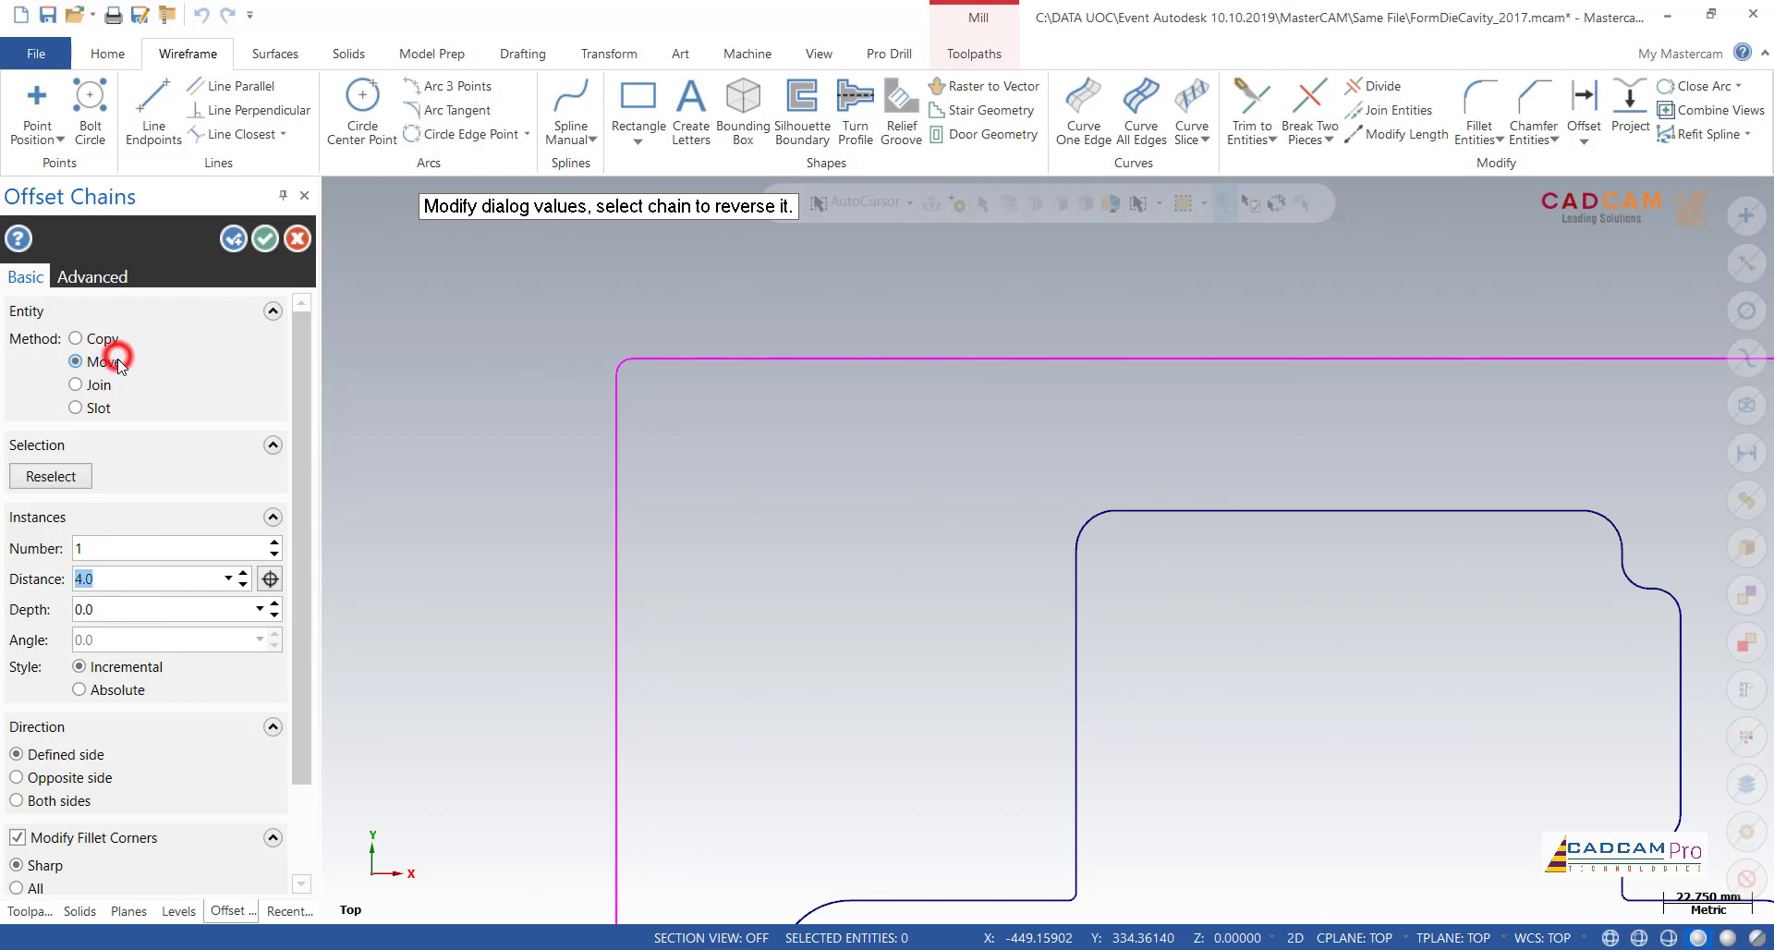
pyautogui.click(234, 240)
# Step: Chain the closed inner boundary for an offset and indicate its inner side as the offset direction
pyautogui.scroll(-8, 871, 468)
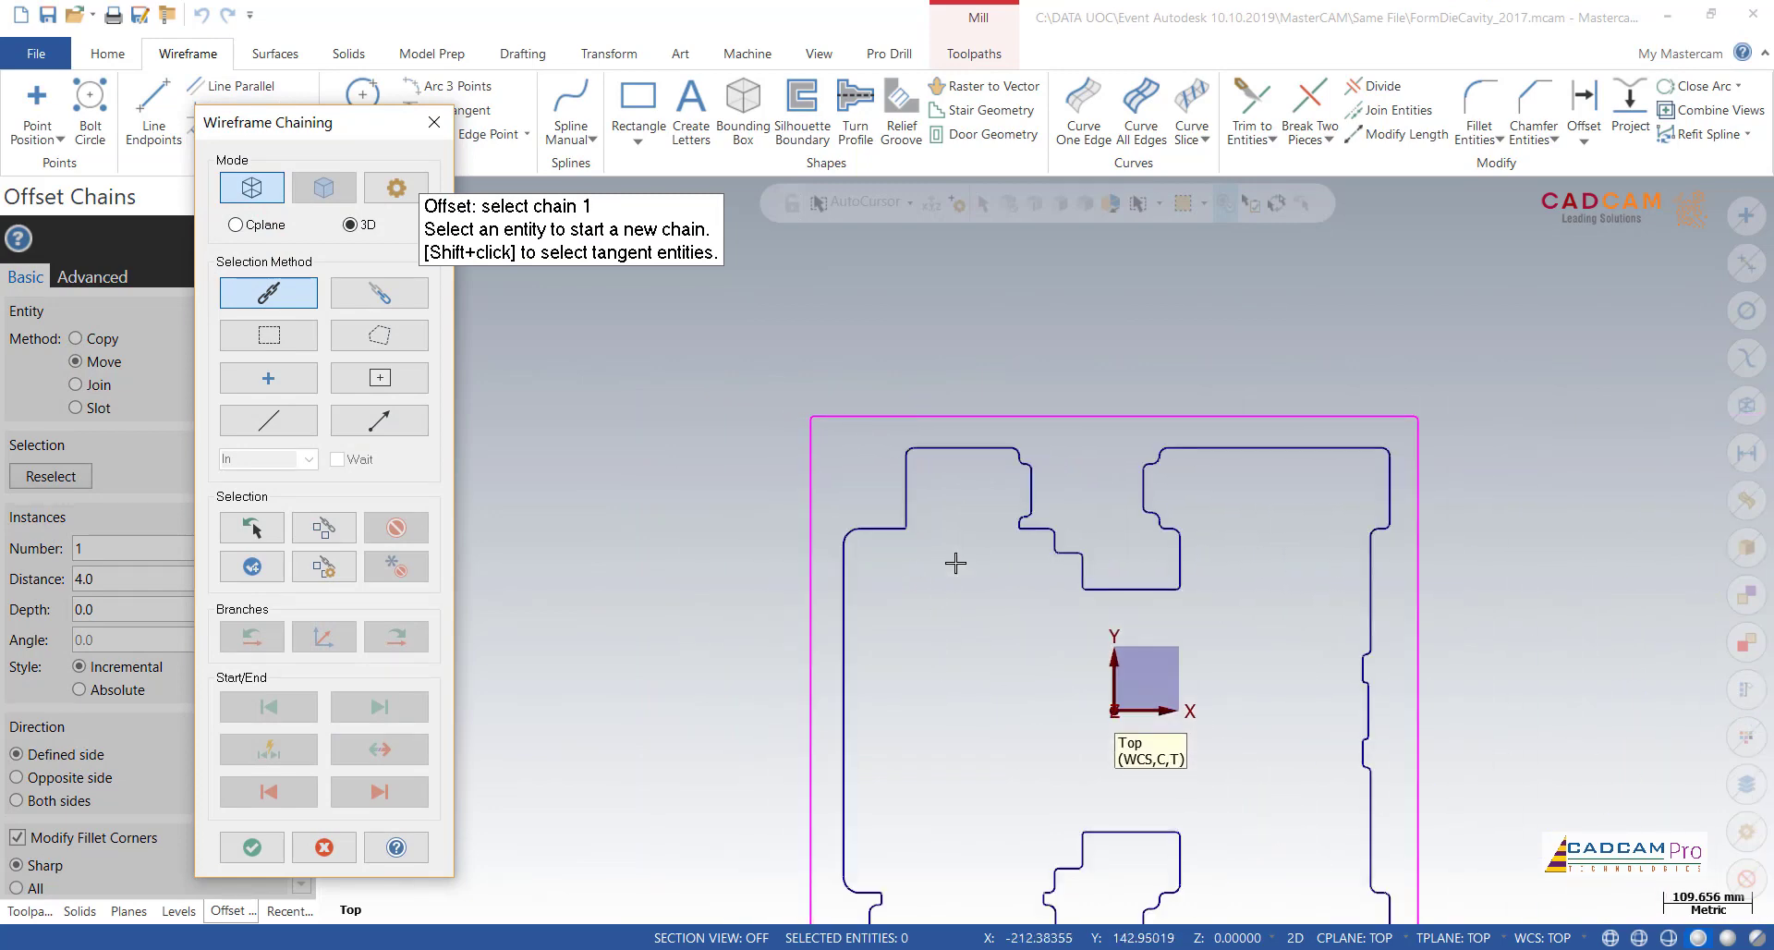
pyautogui.click(1017, 525)
pyautogui.scroll(3, 1002, 510)
pyautogui.scroll(3, 1002, 509)
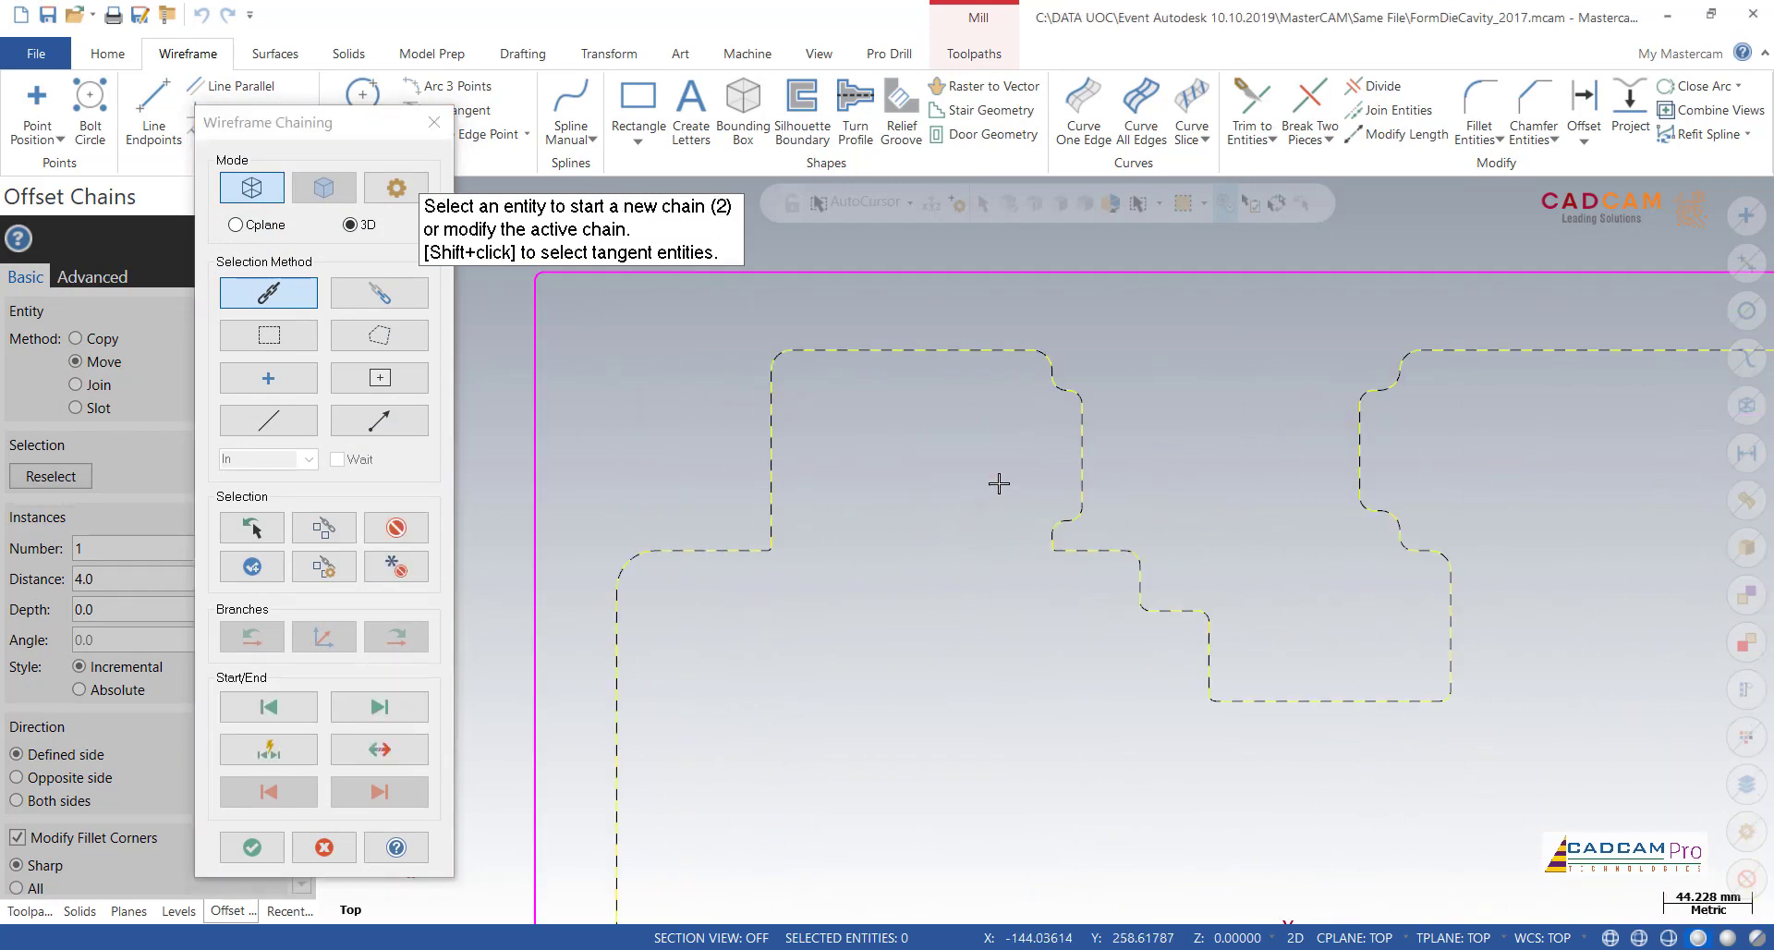
pyautogui.click(253, 848)
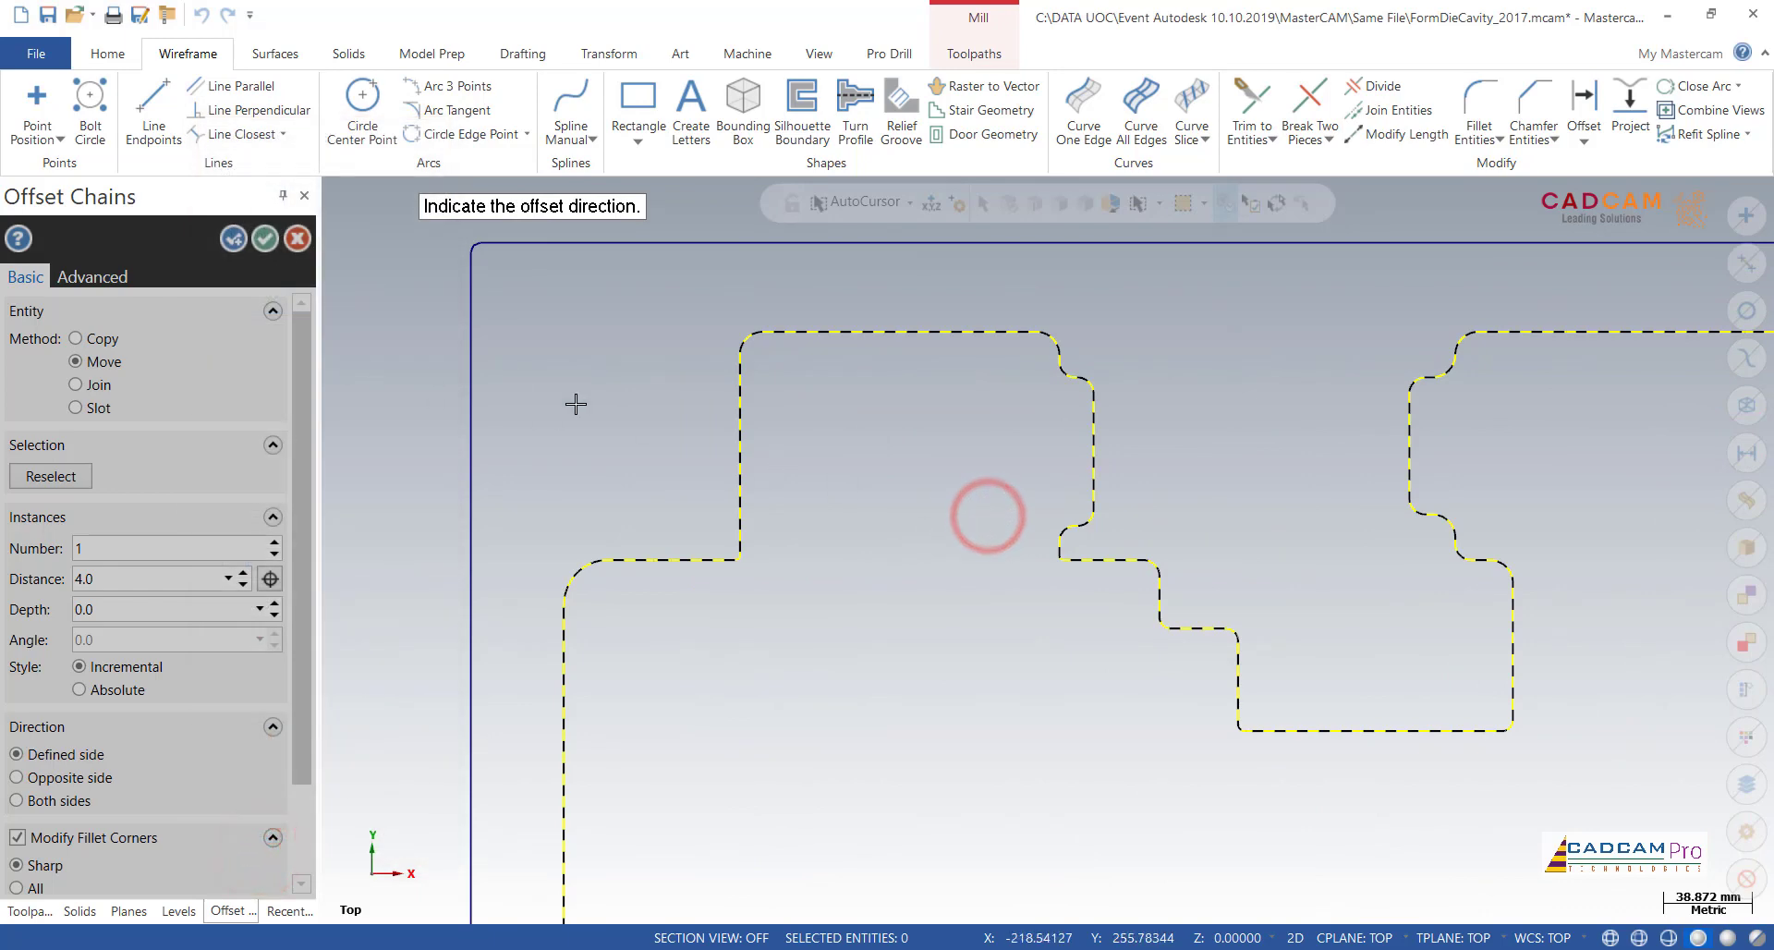
pyautogui.scroll(1, 955, 484)
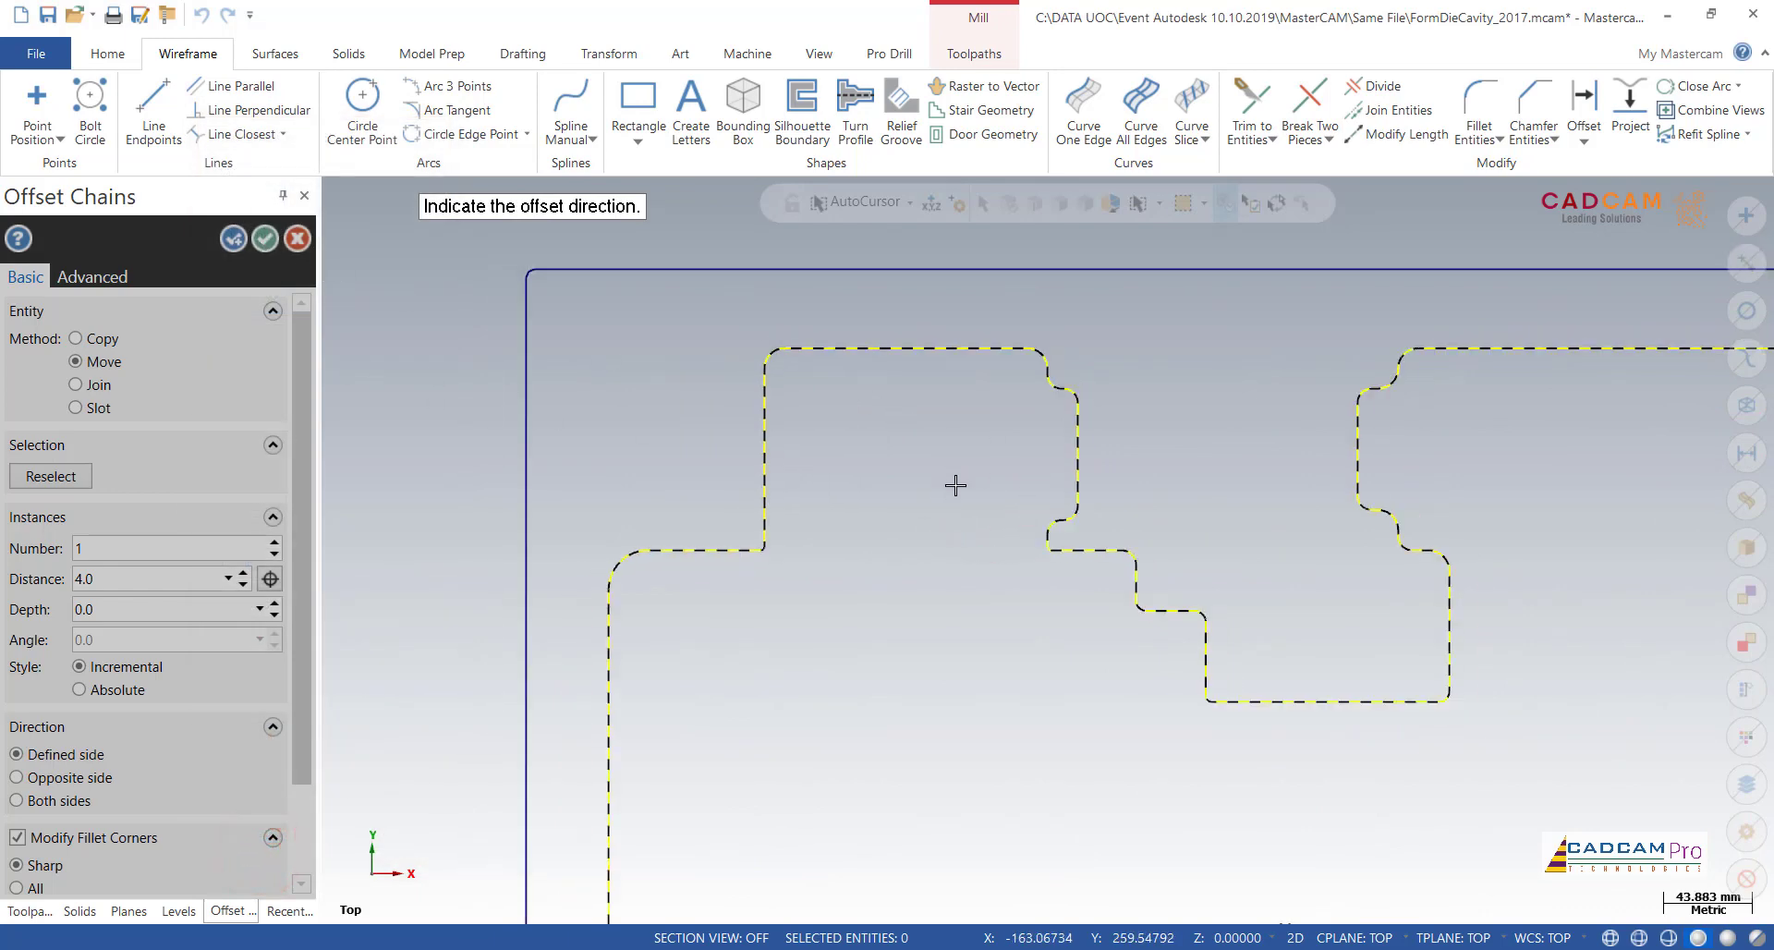
pyautogui.click(950, 532)
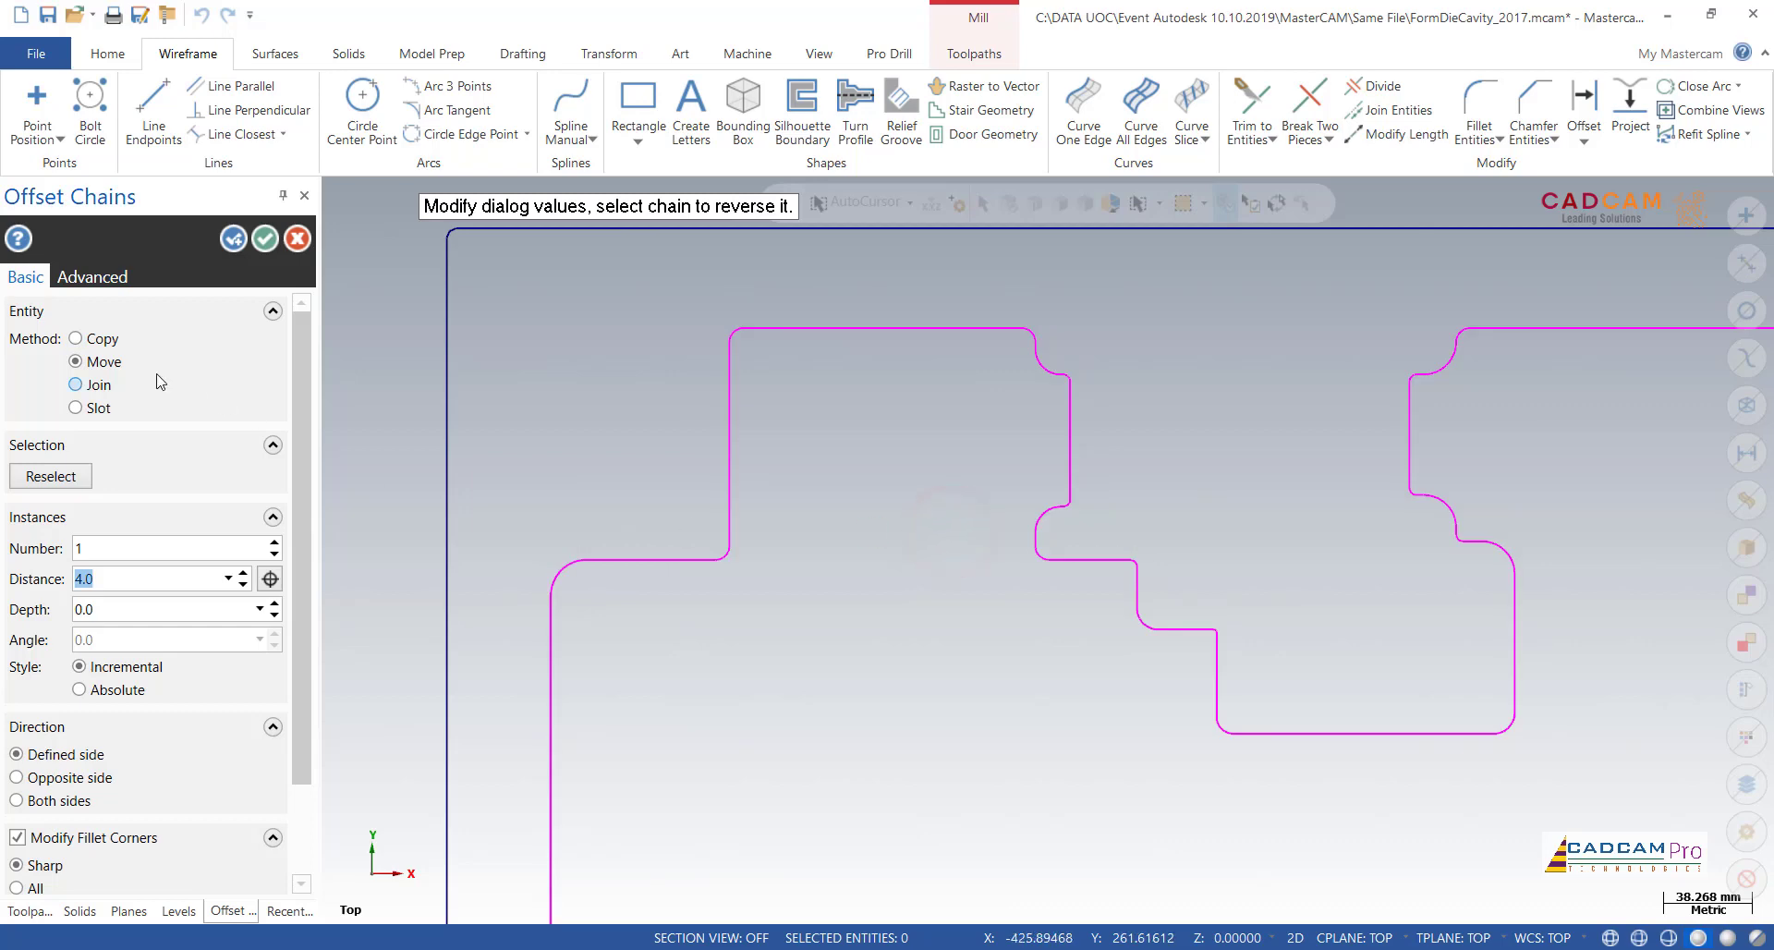
# Step: Try the Copy method for the inner boundary's offset and compare the offset with the original curve
pyautogui.click(76, 340)
pyautogui.scroll(4, 1116, 513)
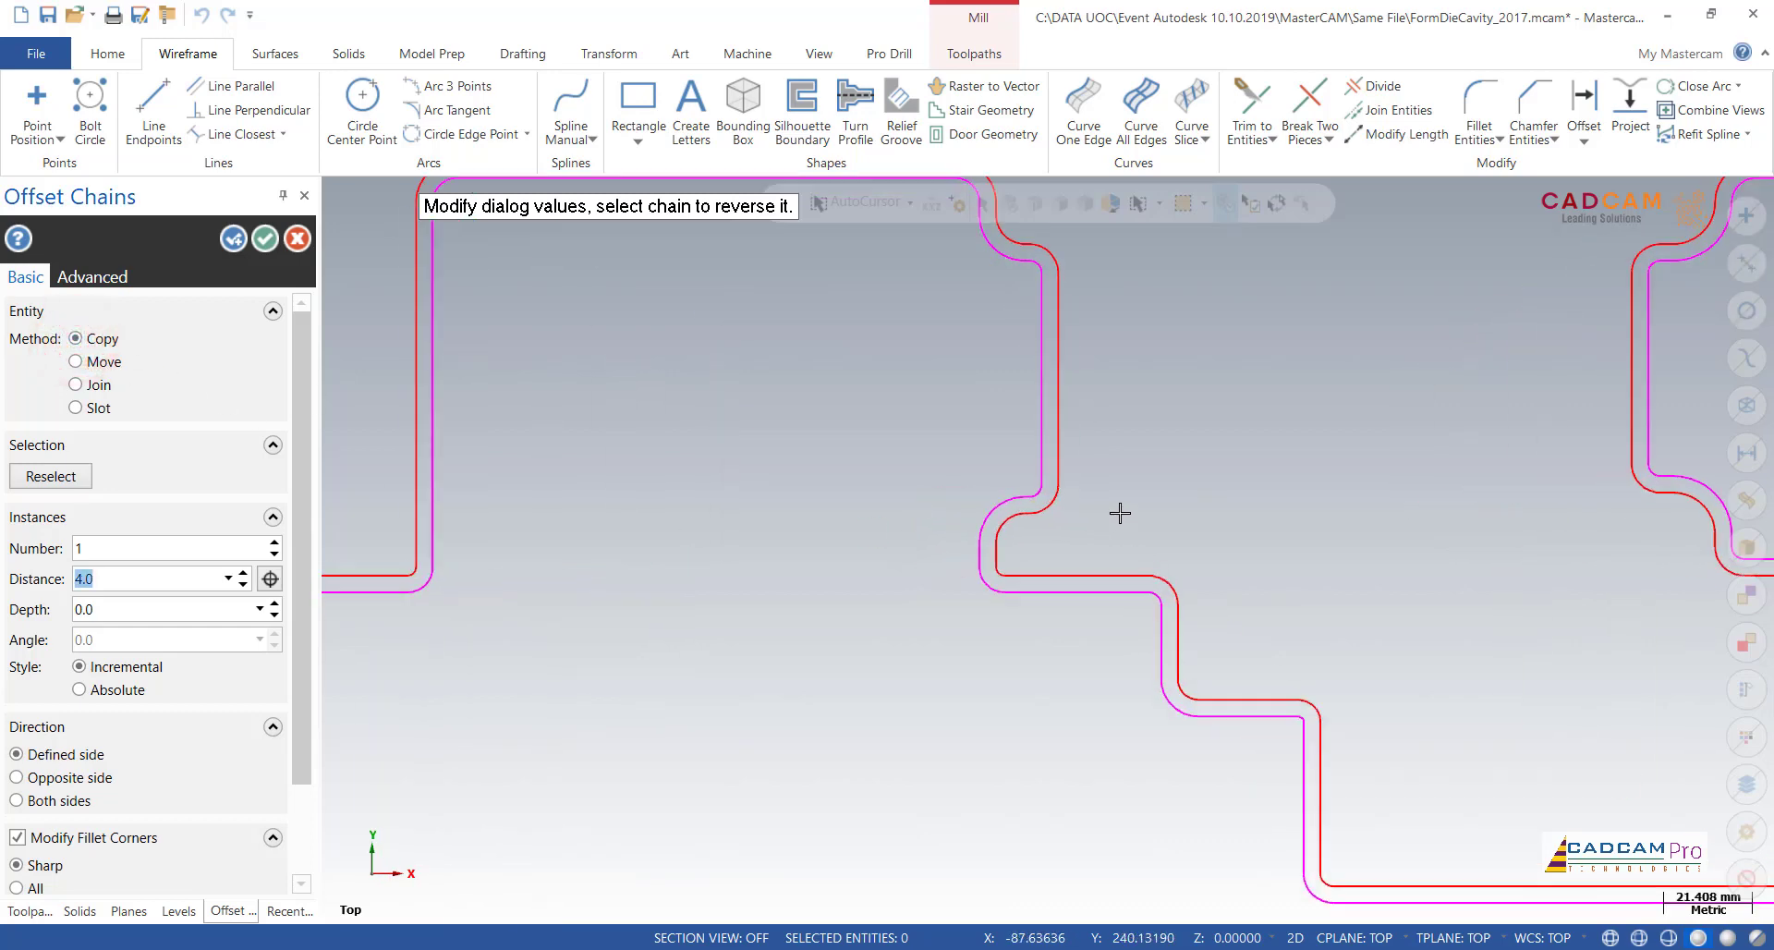
pyautogui.scroll(-3, 868, 468)
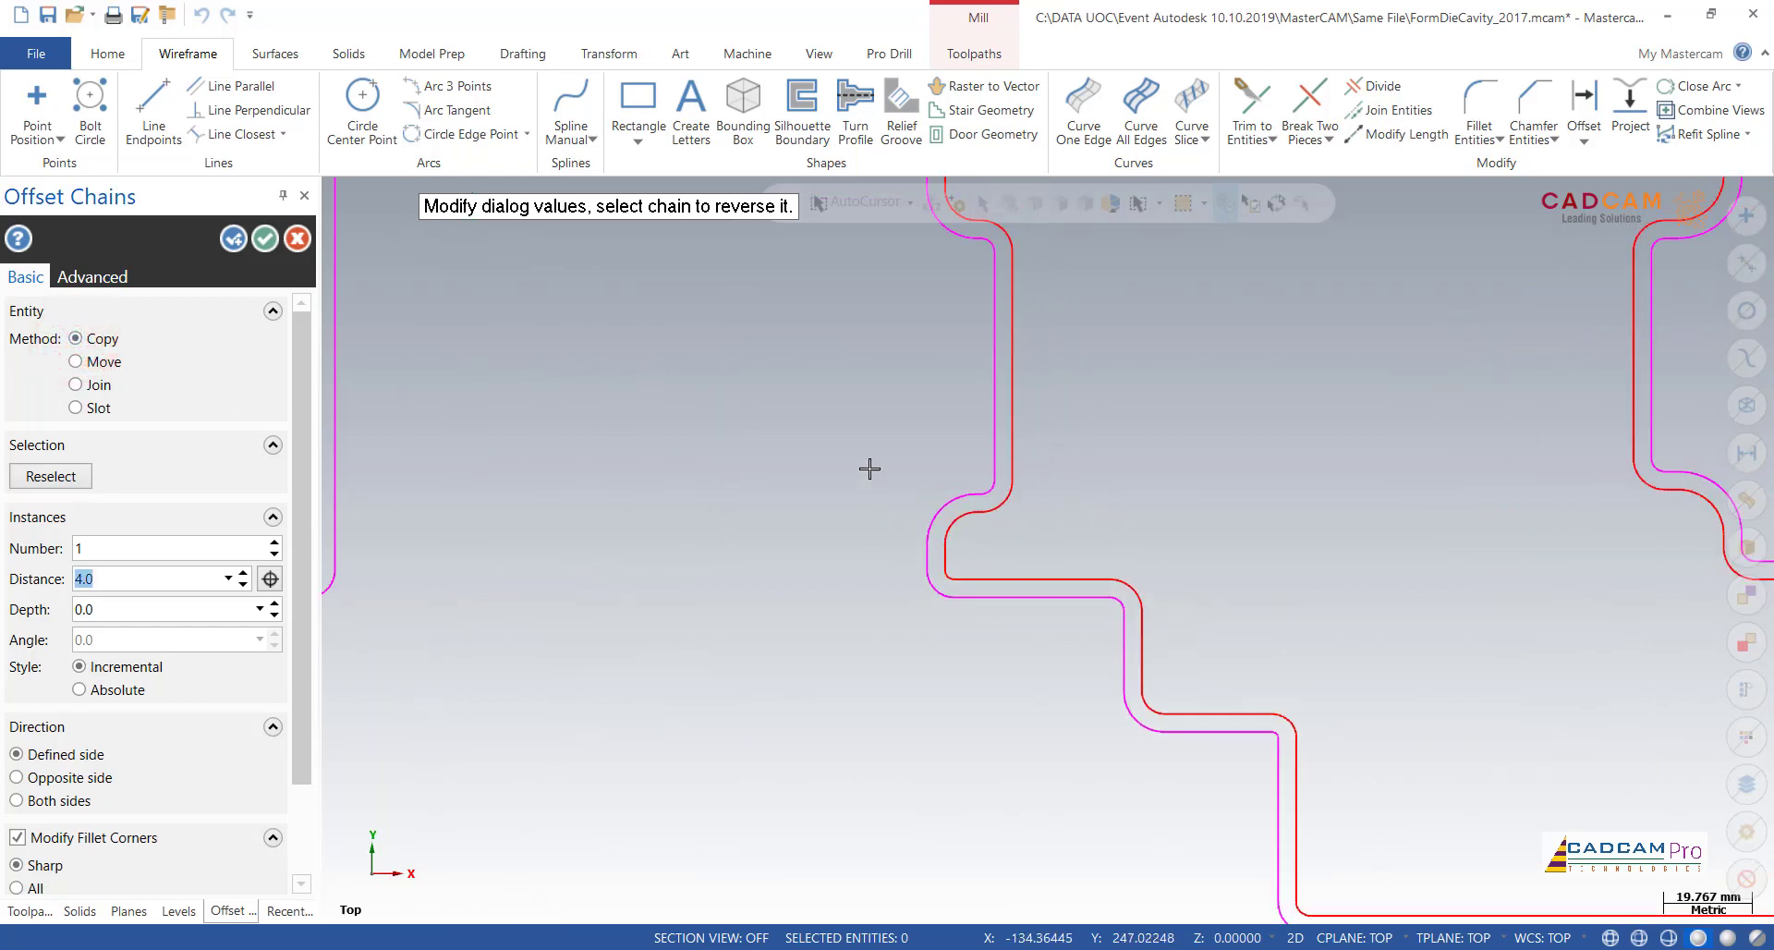
pyautogui.scroll(-1, 860, 442)
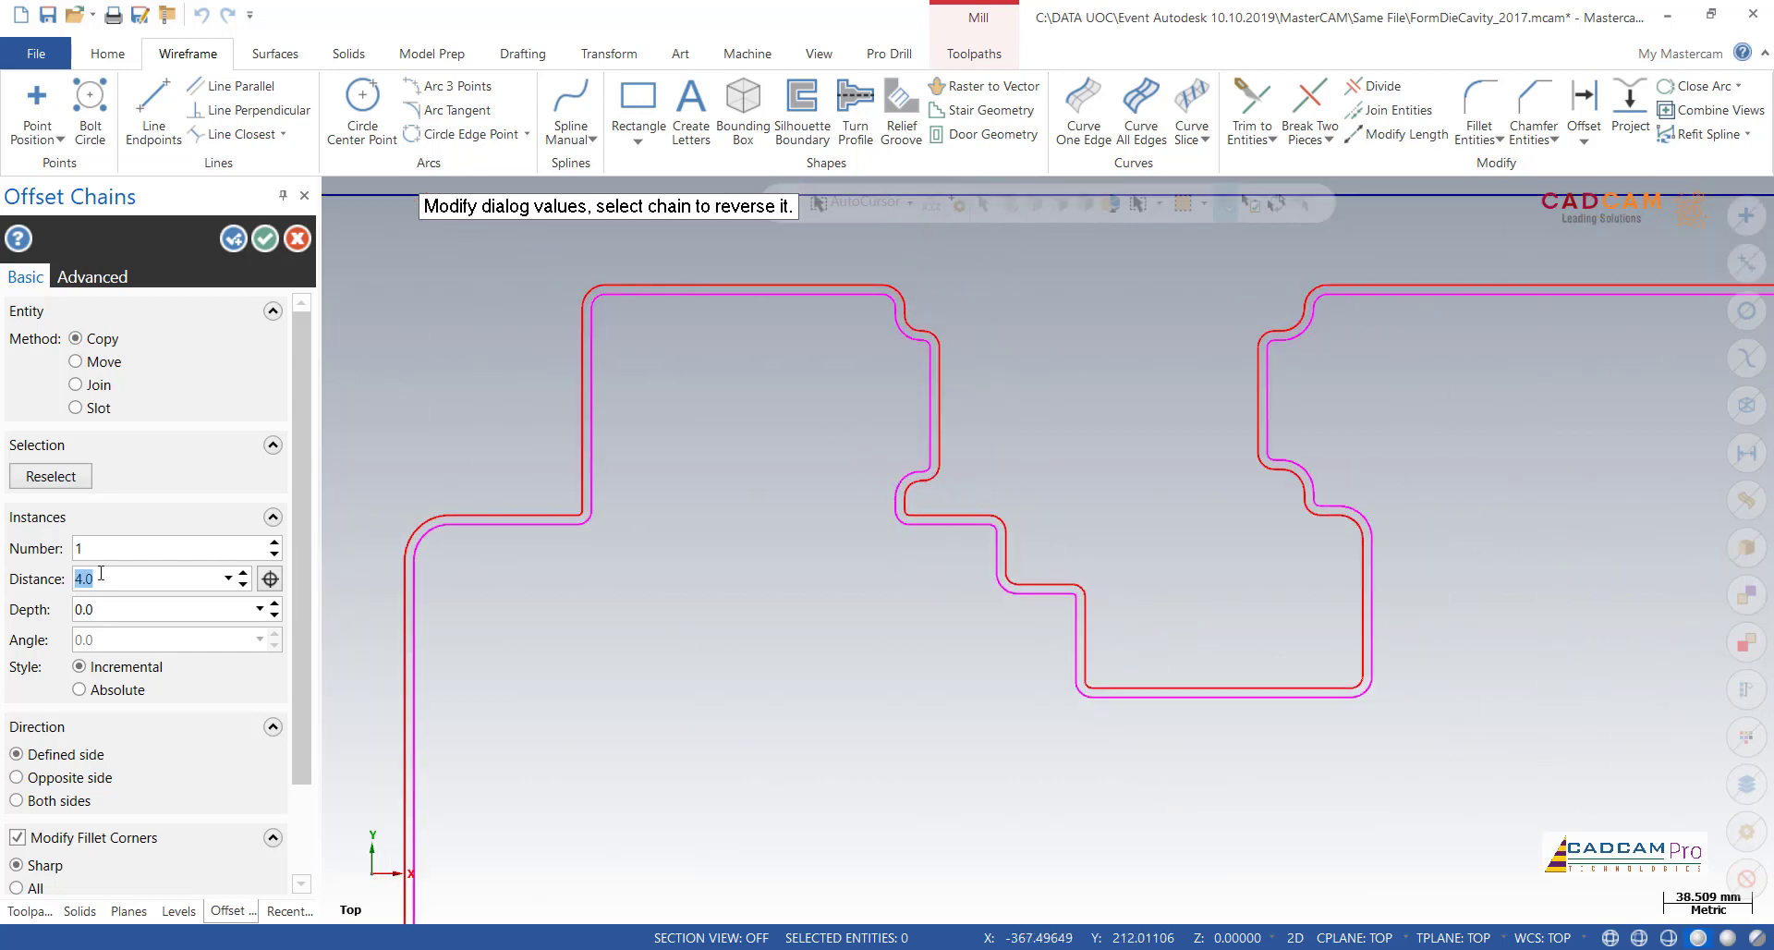
# Step: Set the inner boundary's offset distance to 2.0 mm and check the offset around the profile
pyautogui.moveTo(101, 574); pyautogui.dragTo(51, 585)
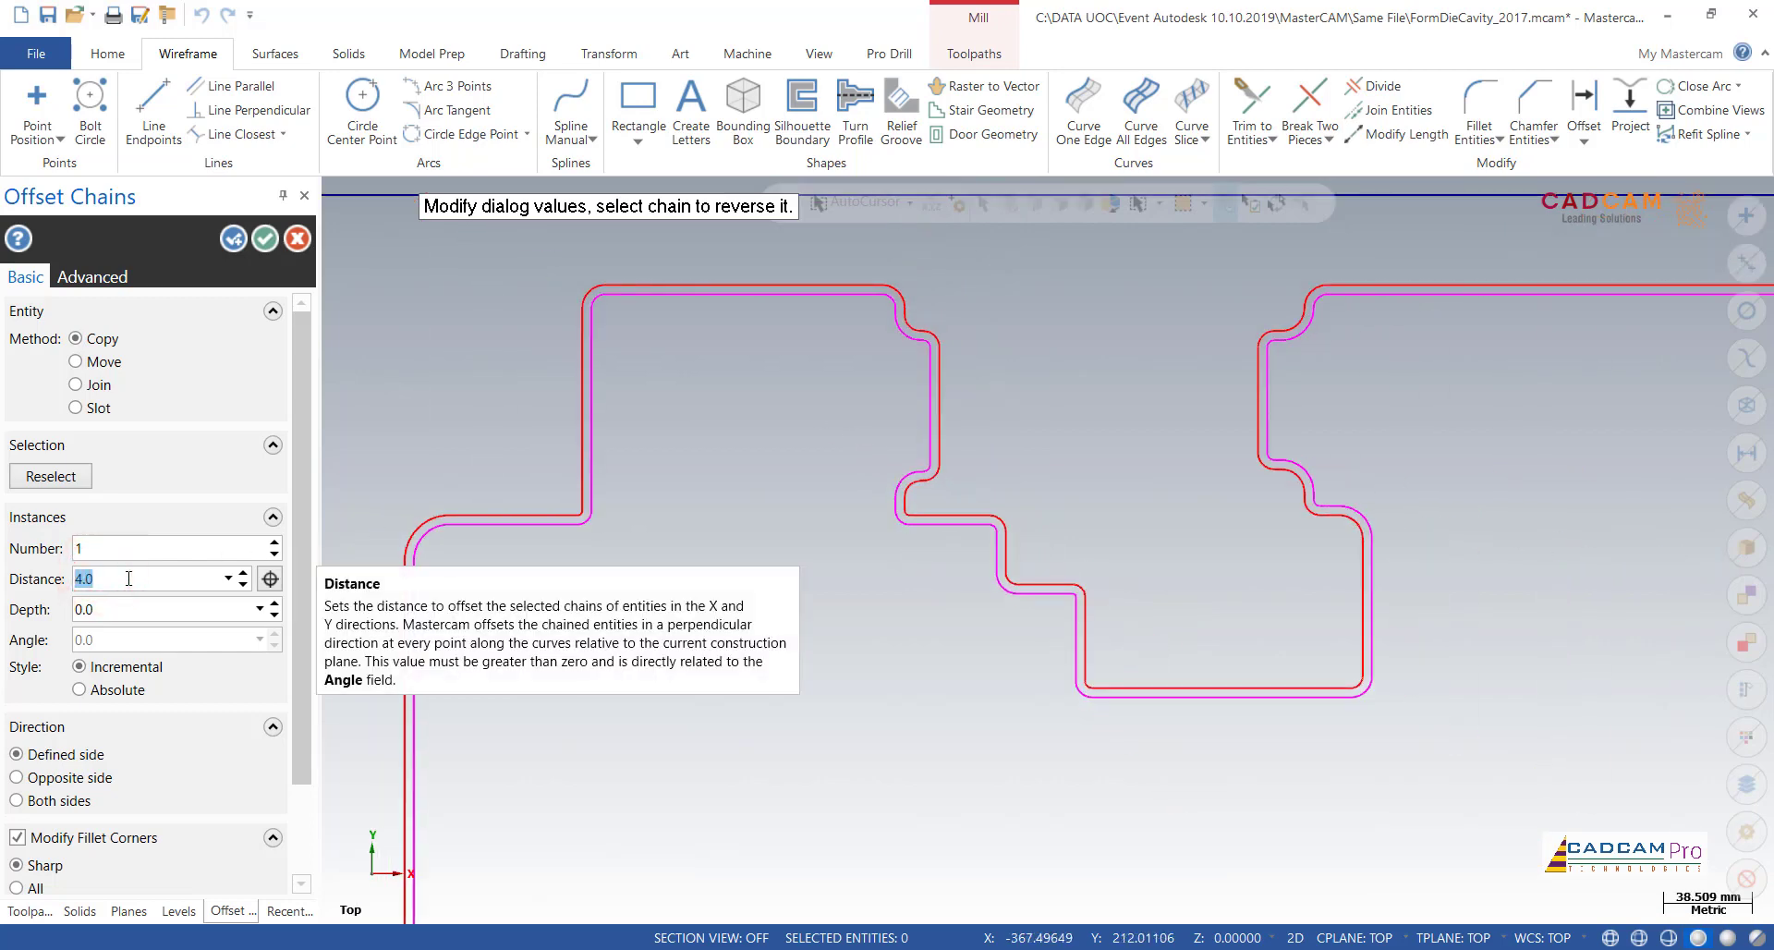
pyautogui.write('2')
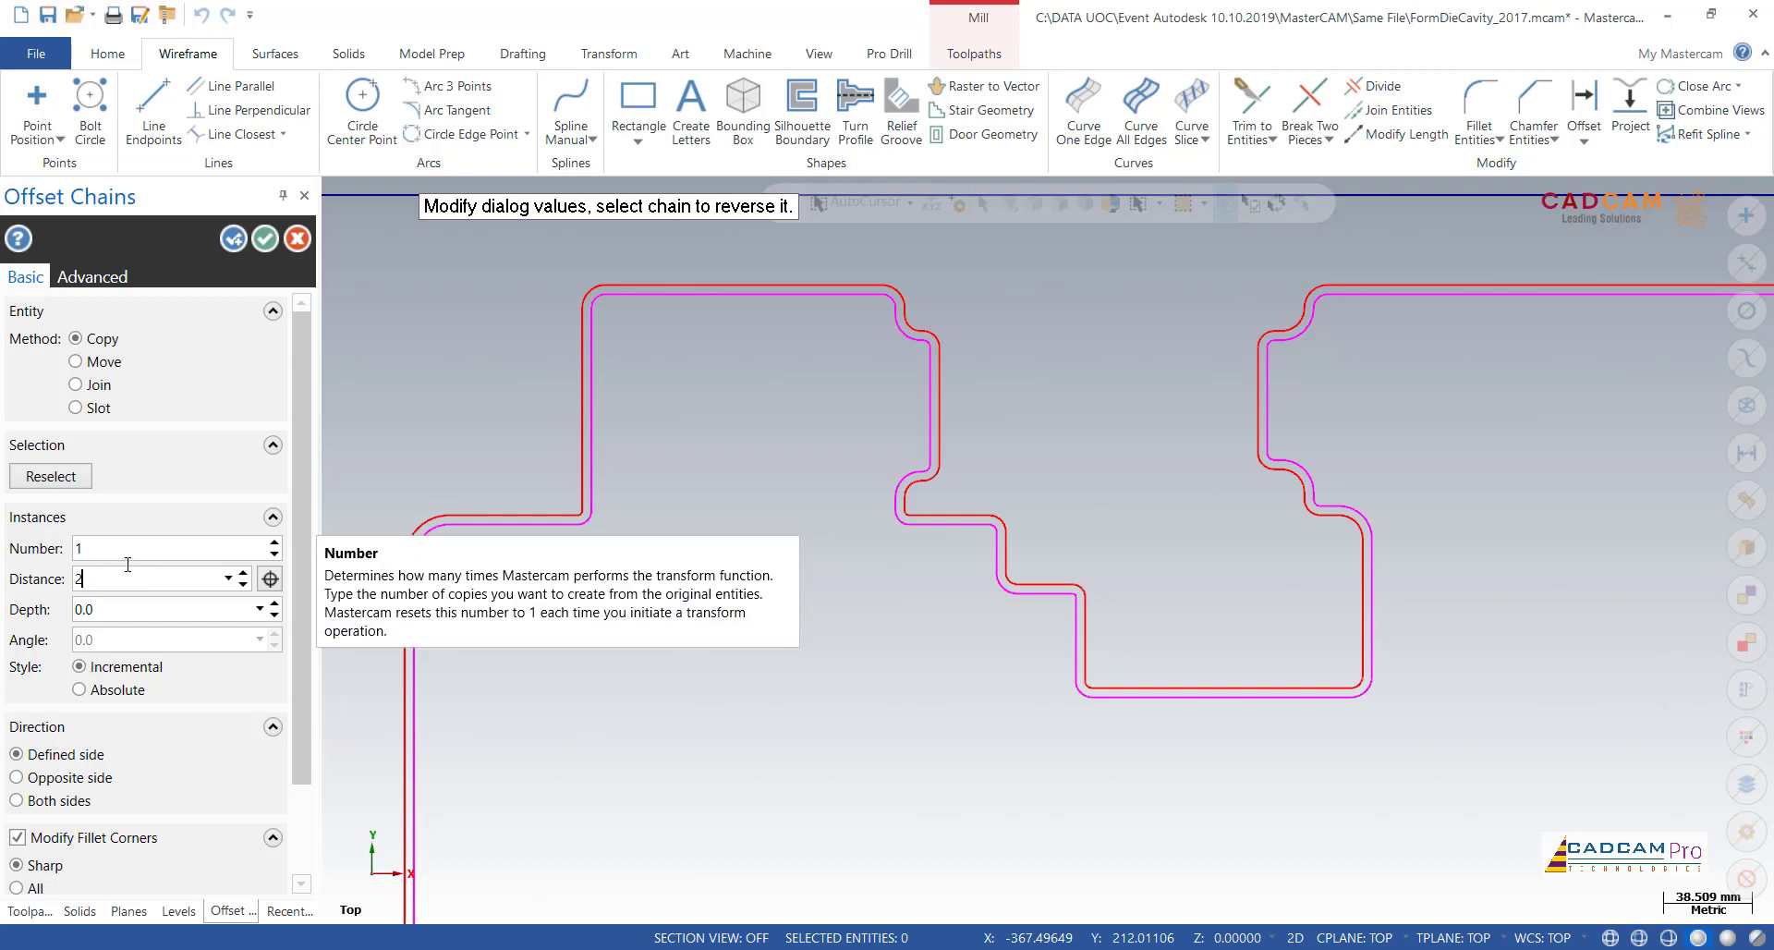
pyautogui.click(138, 555)
pyautogui.press('Return')
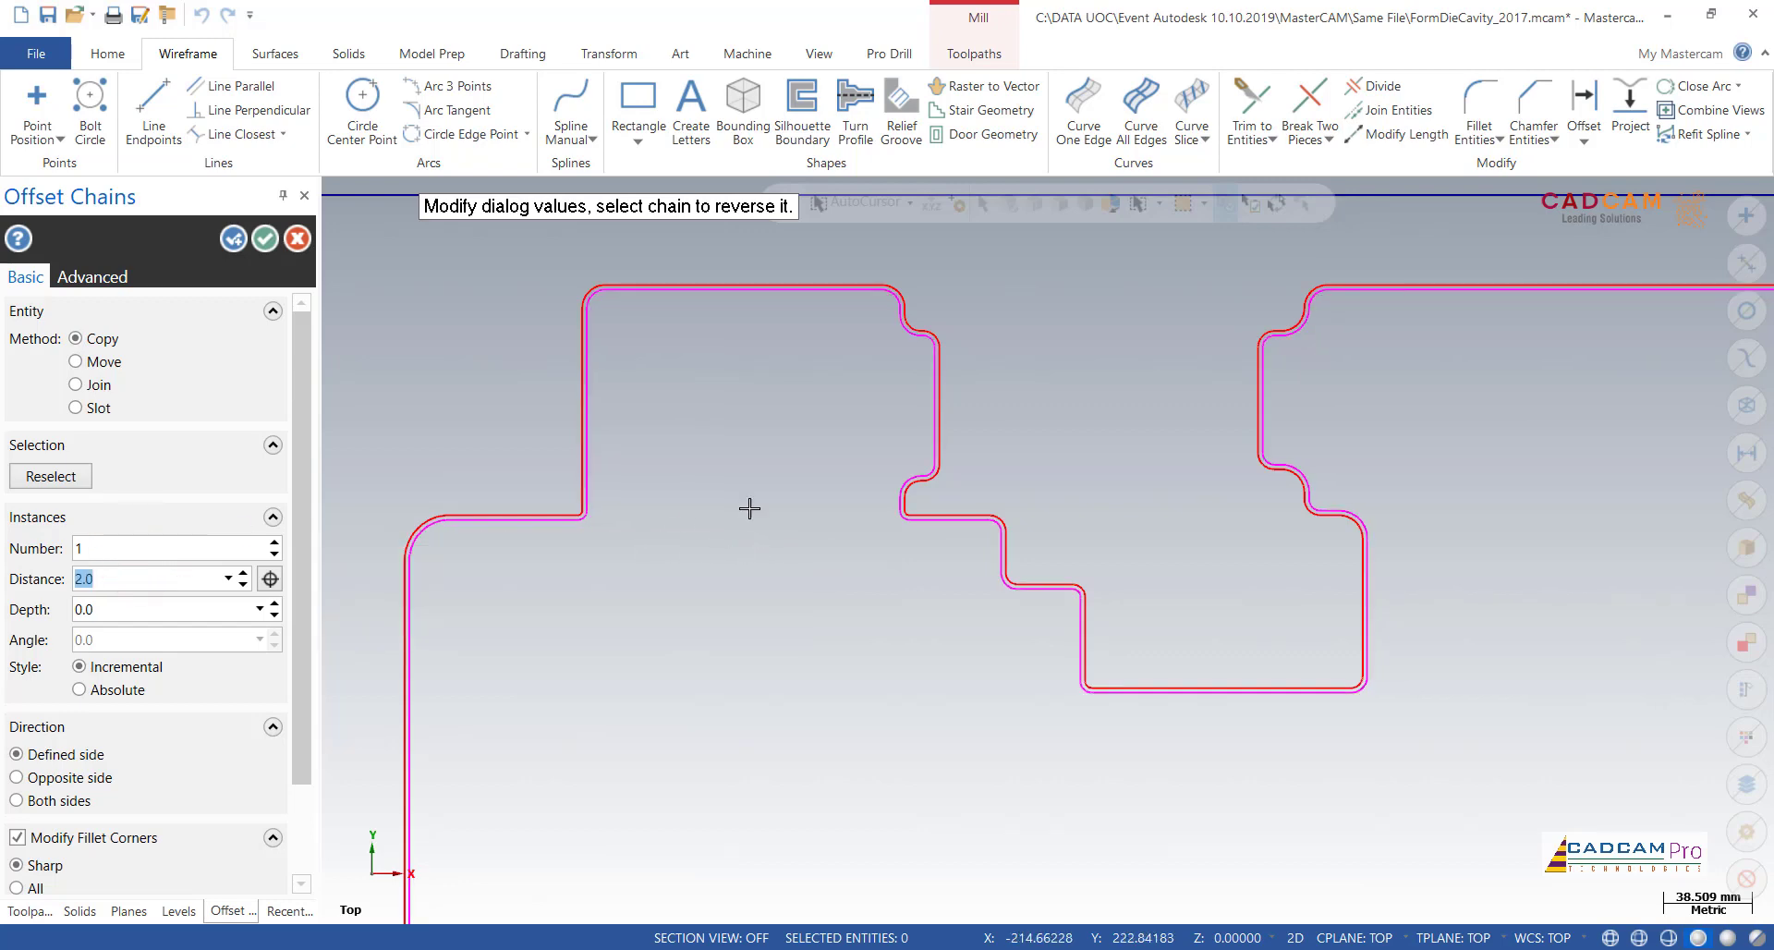
pyautogui.scroll(5, 843, 503)
pyautogui.scroll(-8, 895, 362)
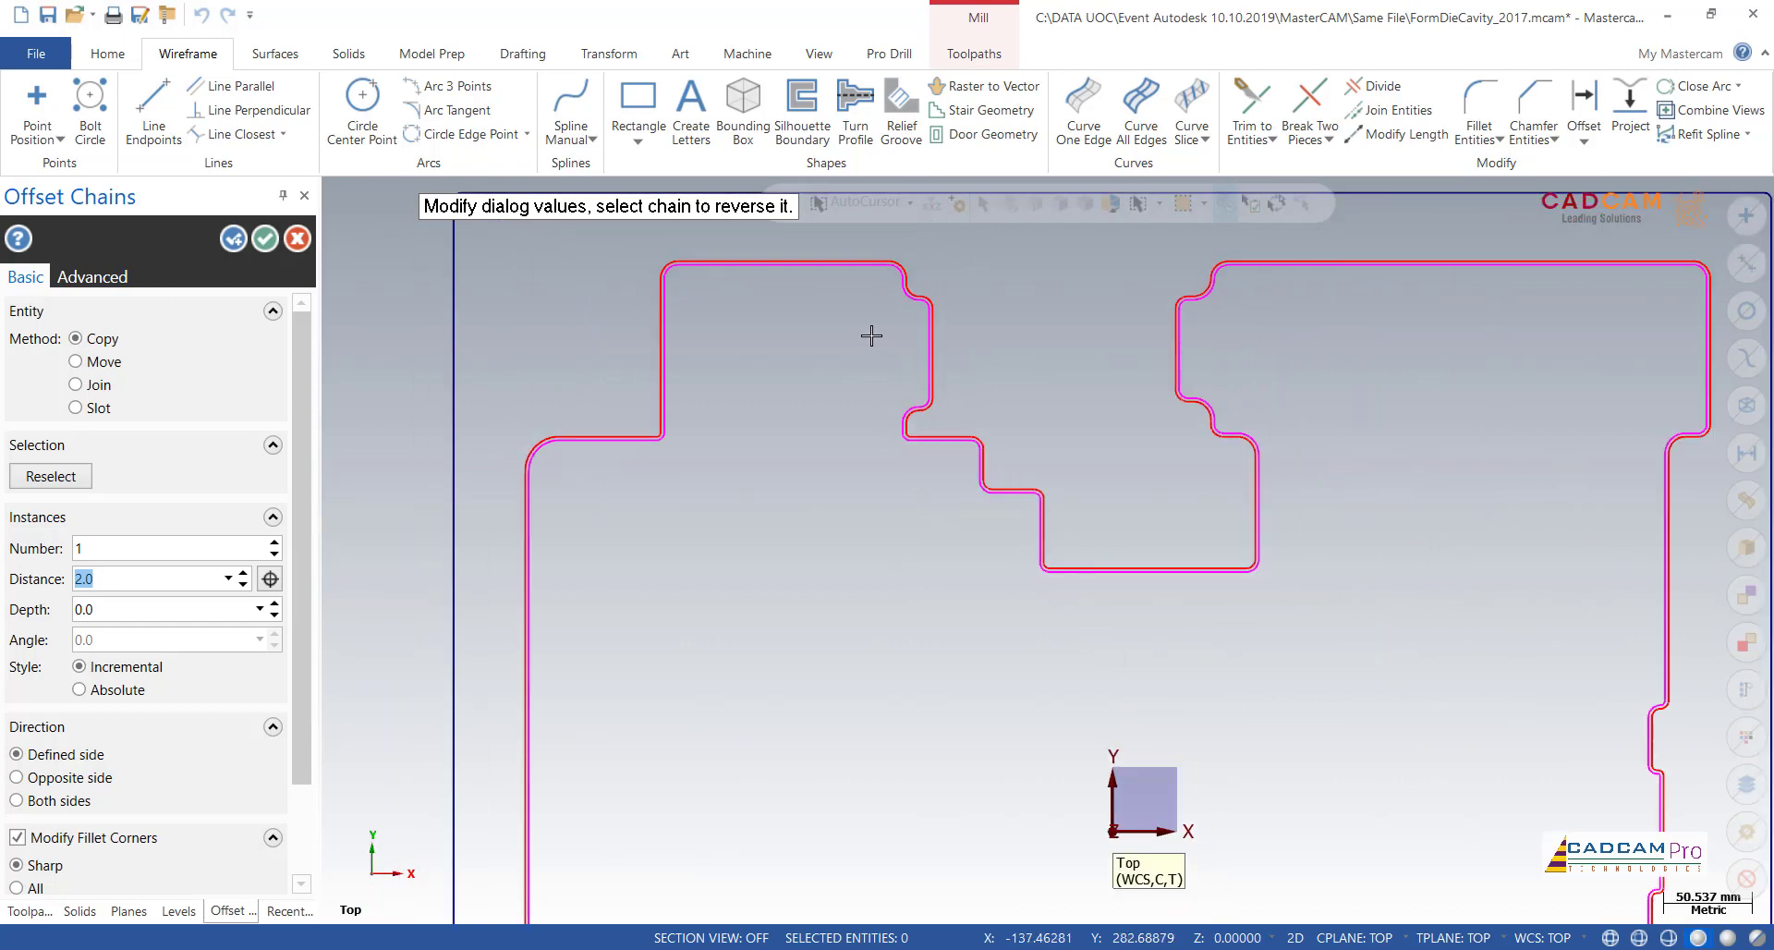
pyautogui.scroll(-3, 872, 336)
pyautogui.scroll(-3, 959, 843)
pyautogui.scroll(7, 694, 832)
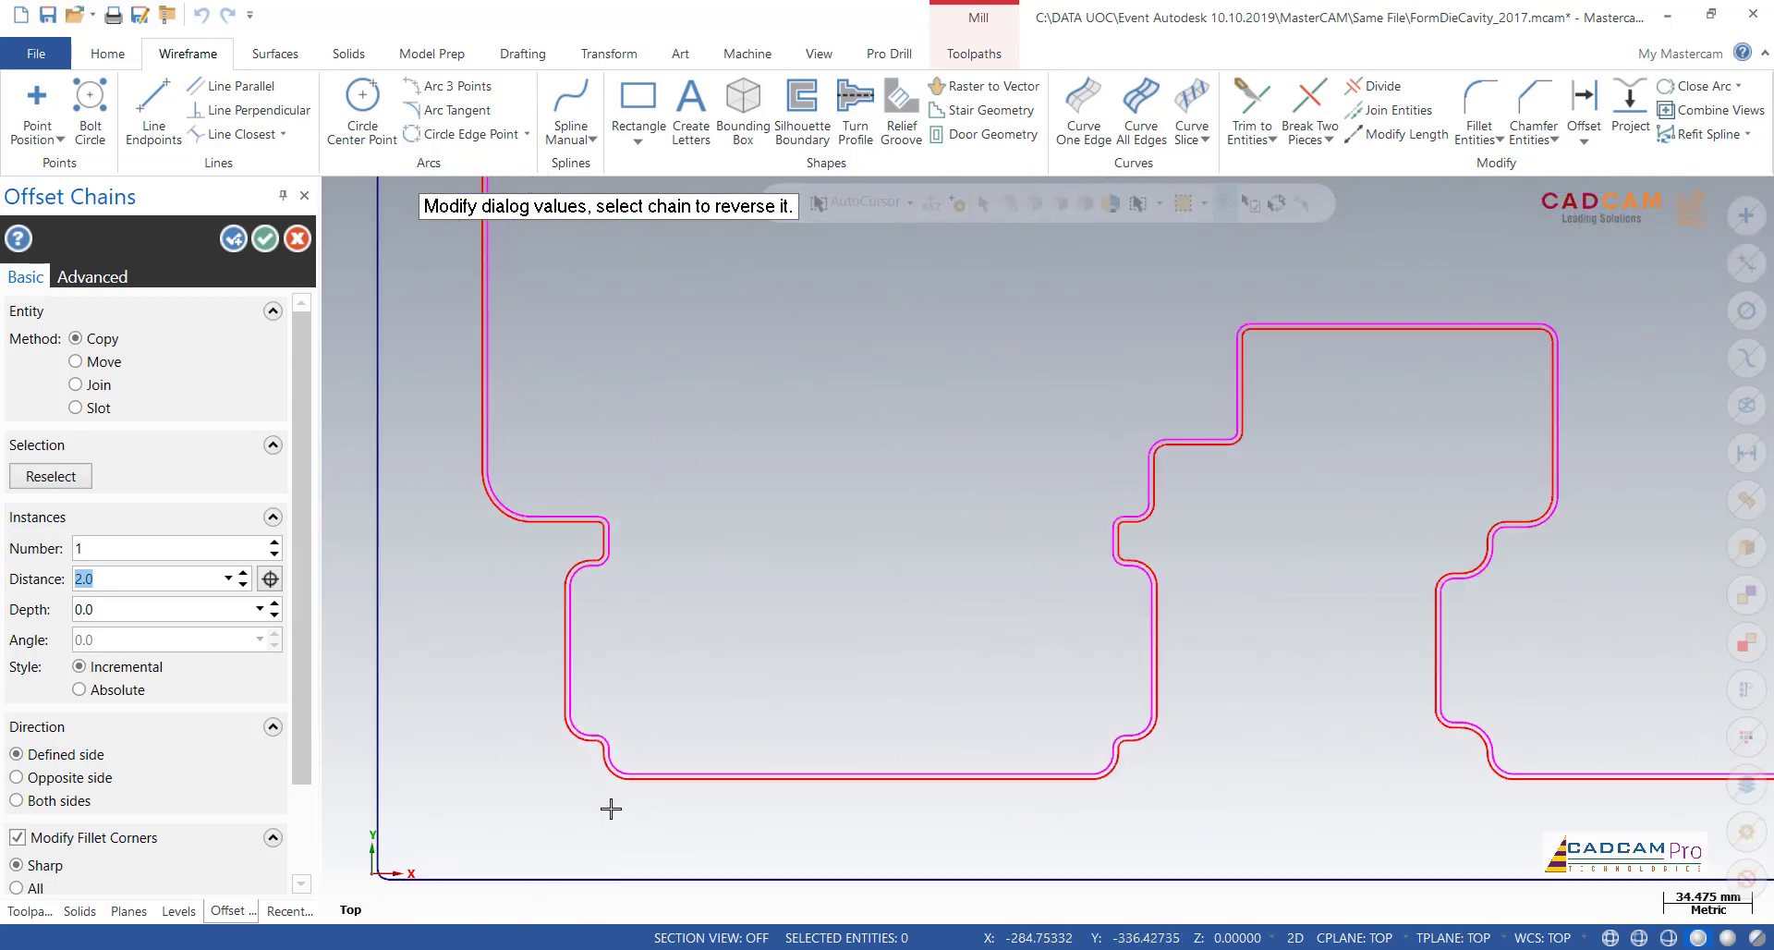
pyautogui.scroll(2, 610, 808)
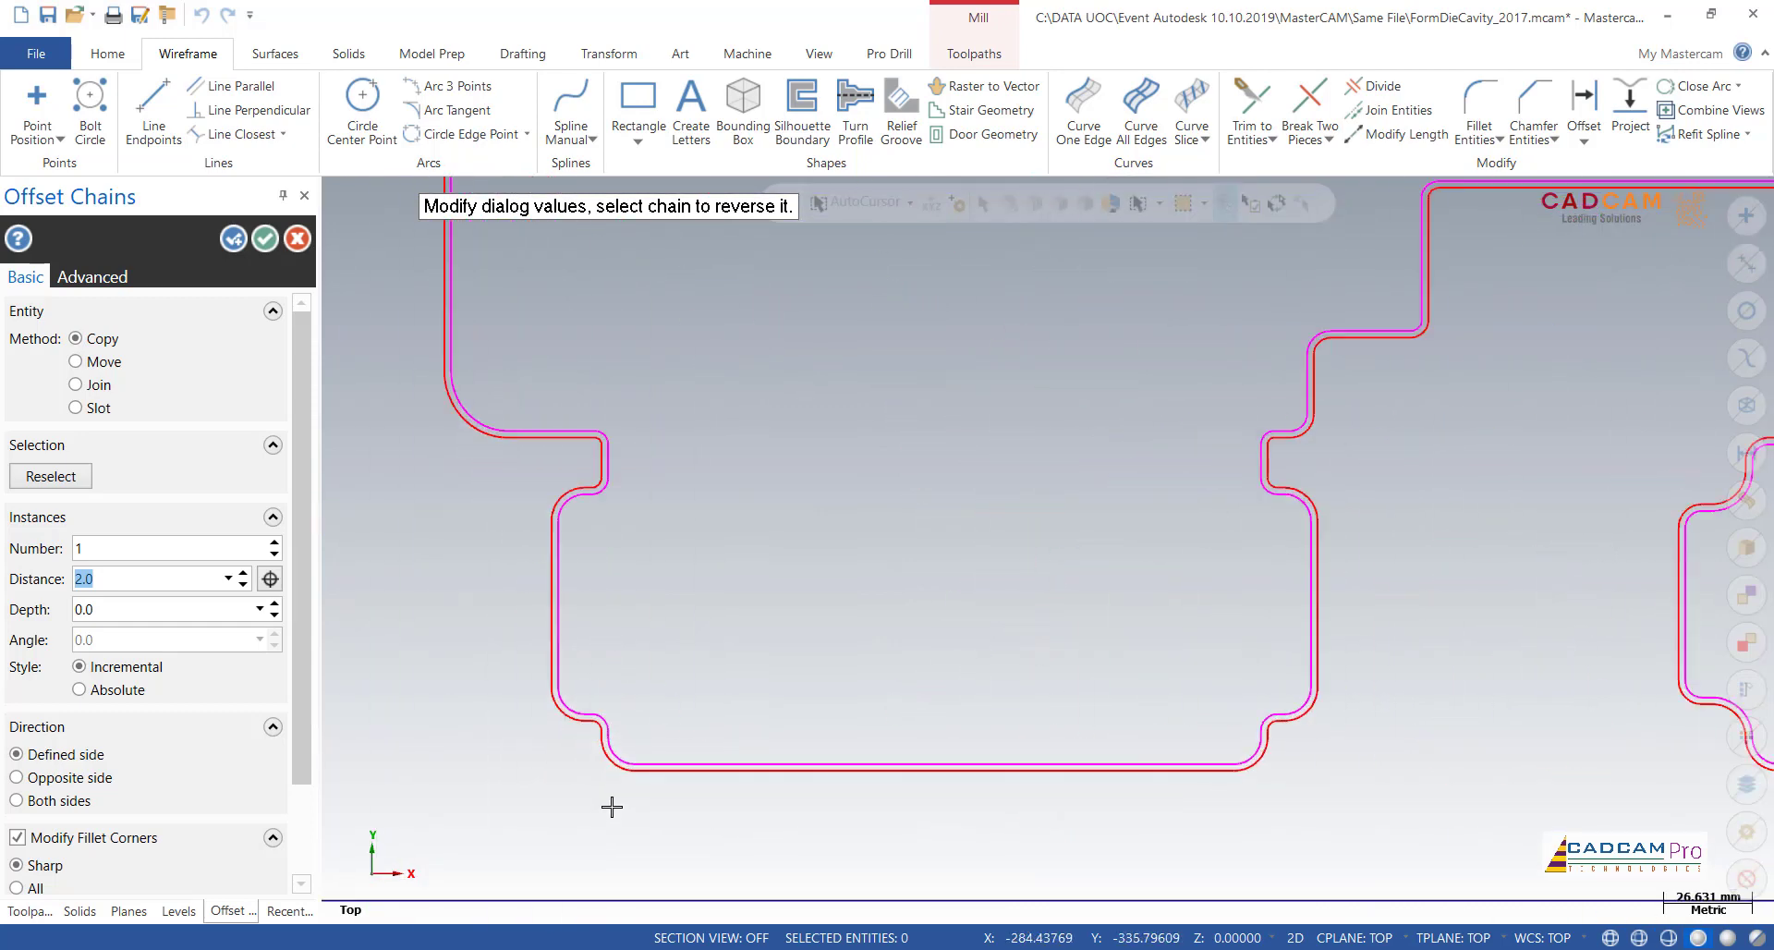
# Step: Apply the inner boundary's offset with the Move method and clear the result colors from the offset curves
pyautogui.click(99, 363)
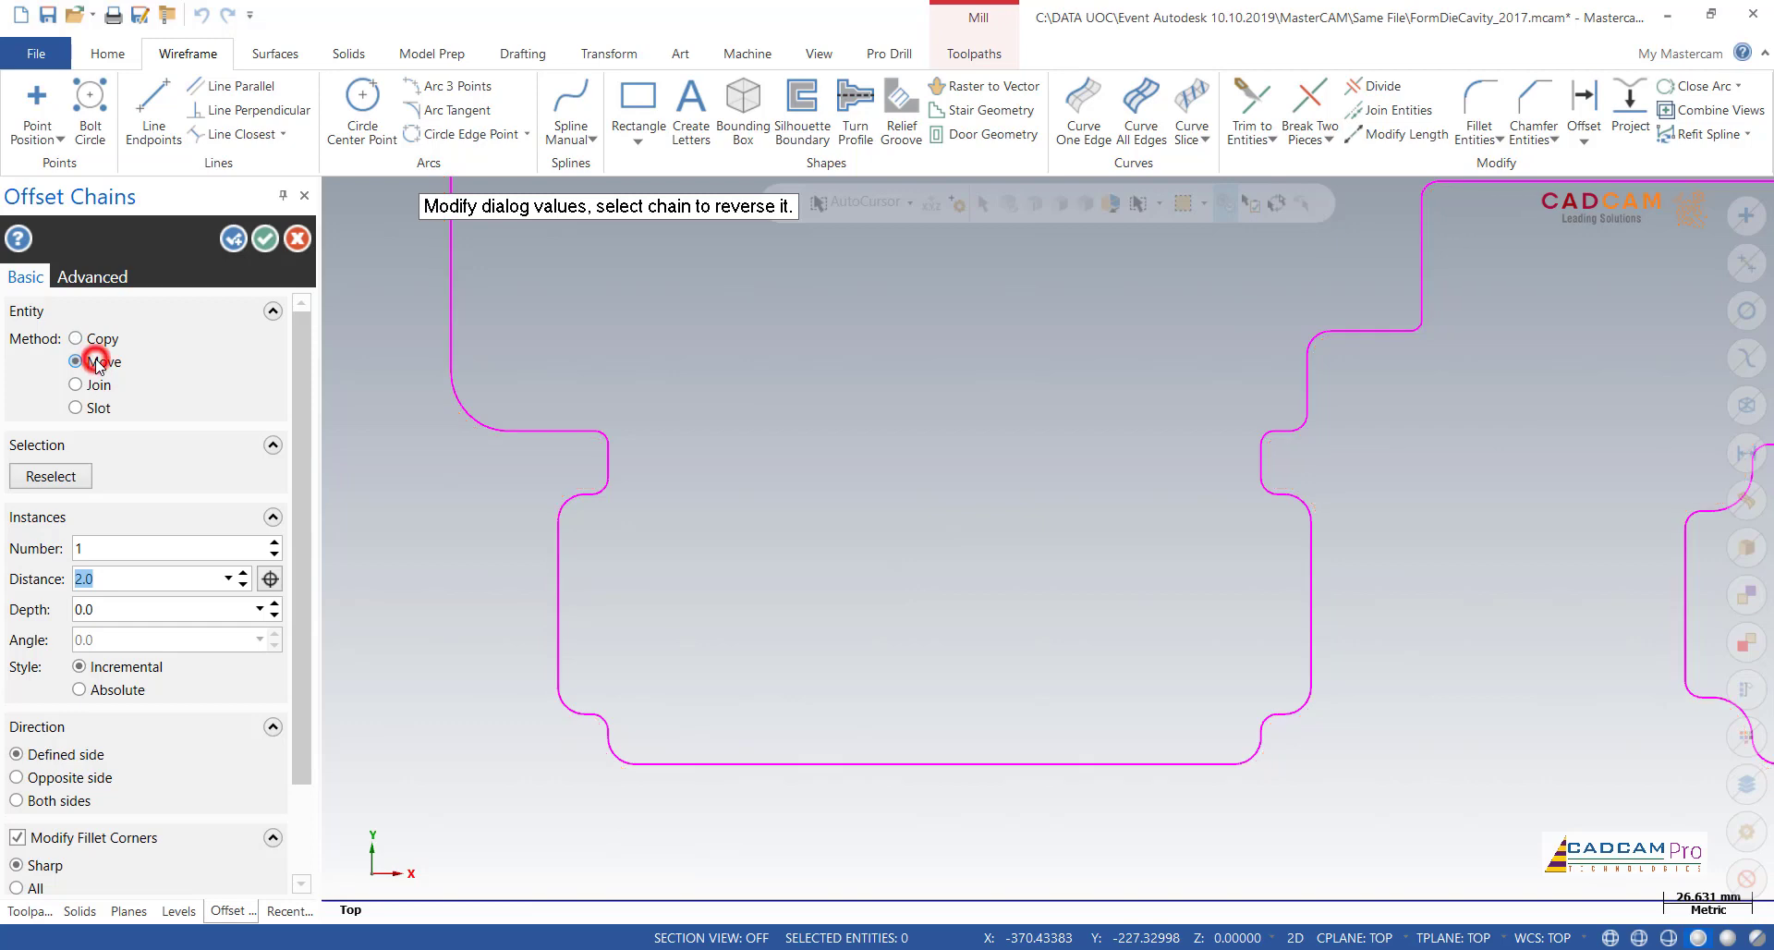
pyautogui.click(261, 242)
pyautogui.scroll(-5, 844, 619)
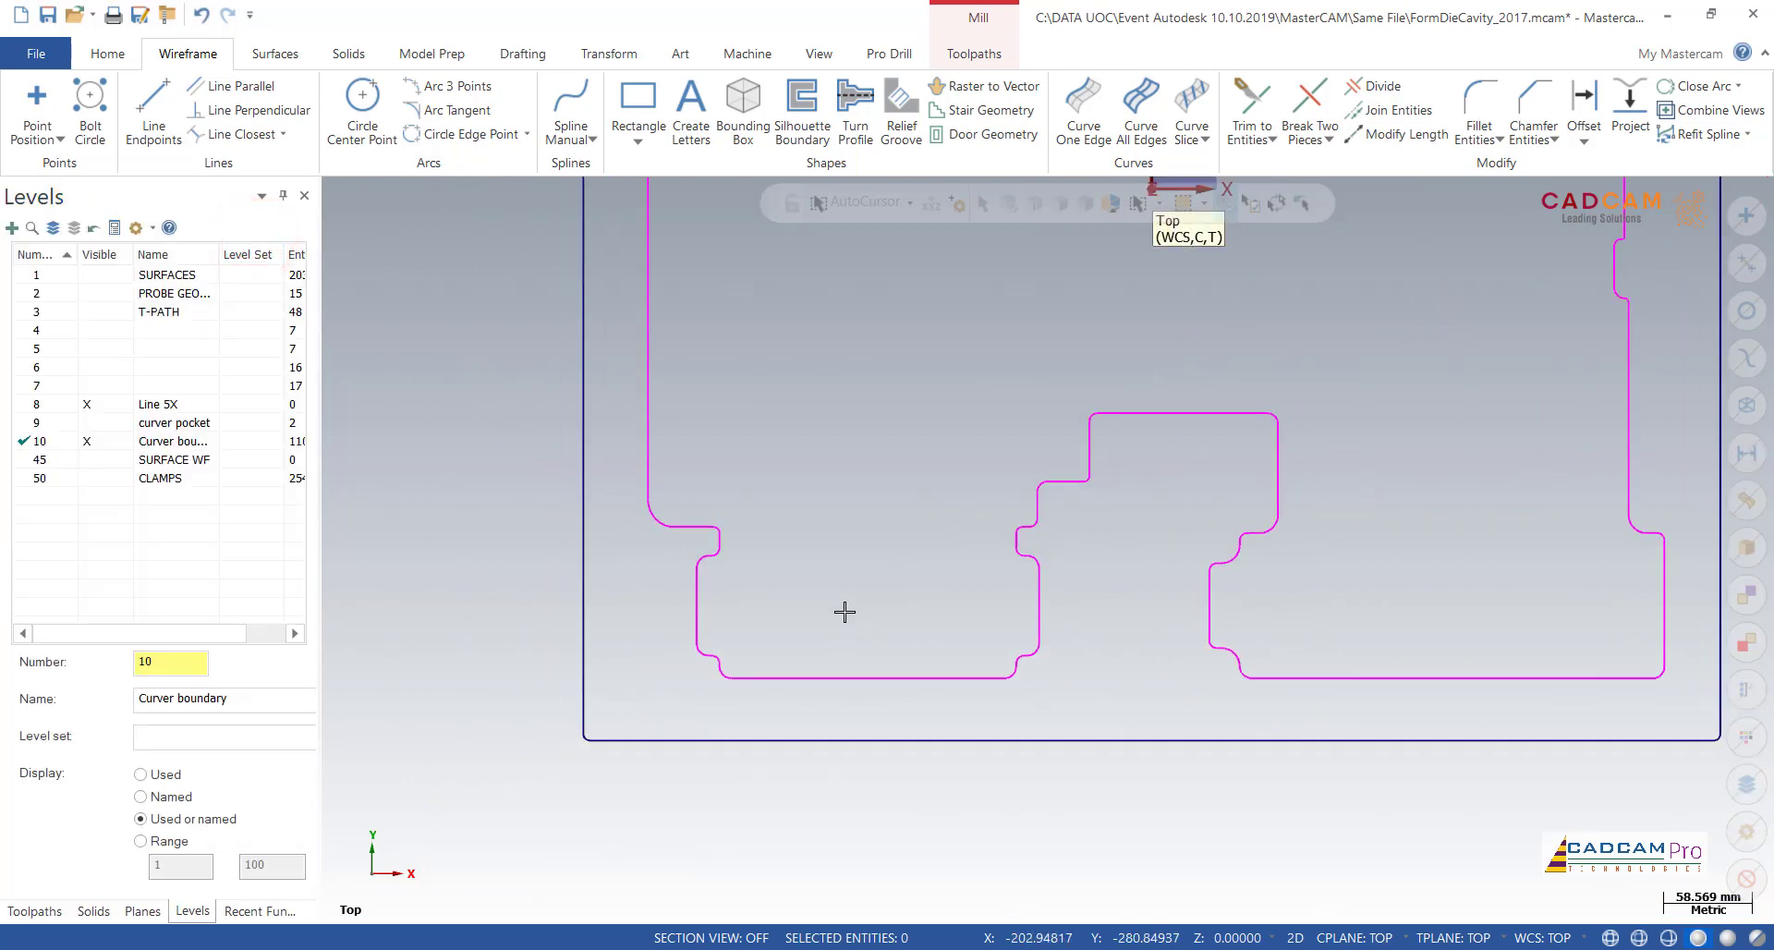
pyautogui.scroll(-1, 817, 529)
pyautogui.rightClick(819, 416)
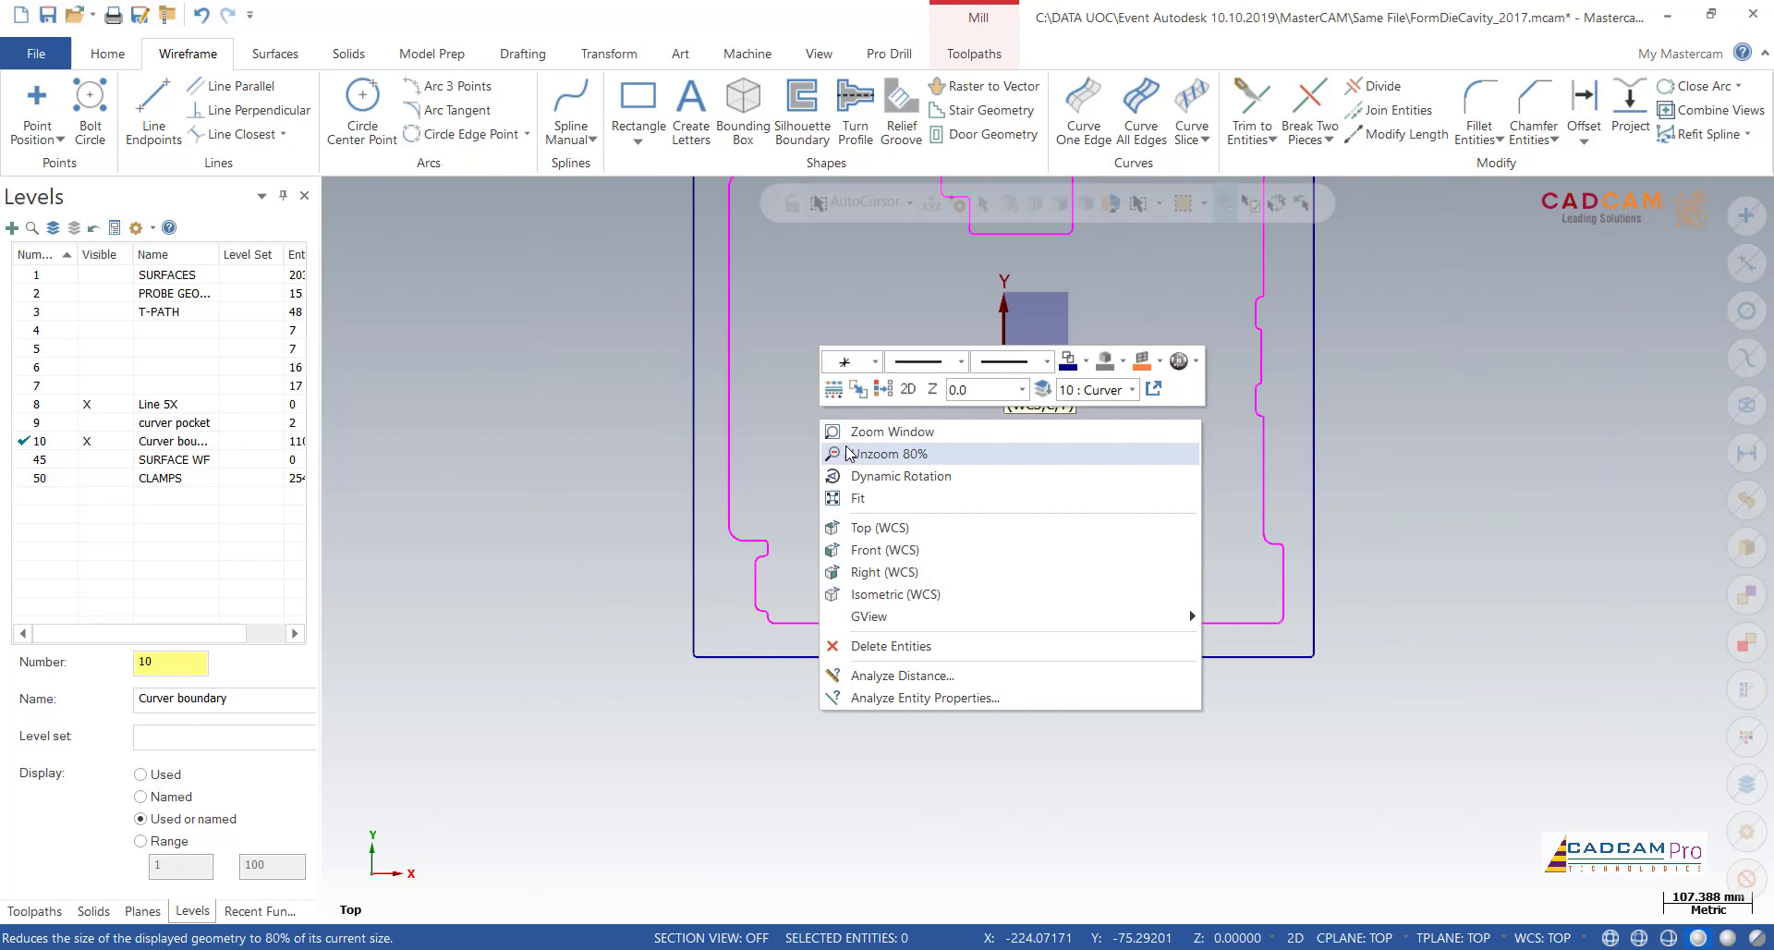
pyautogui.click(883, 391)
pyautogui.moveTo(807, 496); pyautogui.dragTo(378, 518, button='middle')
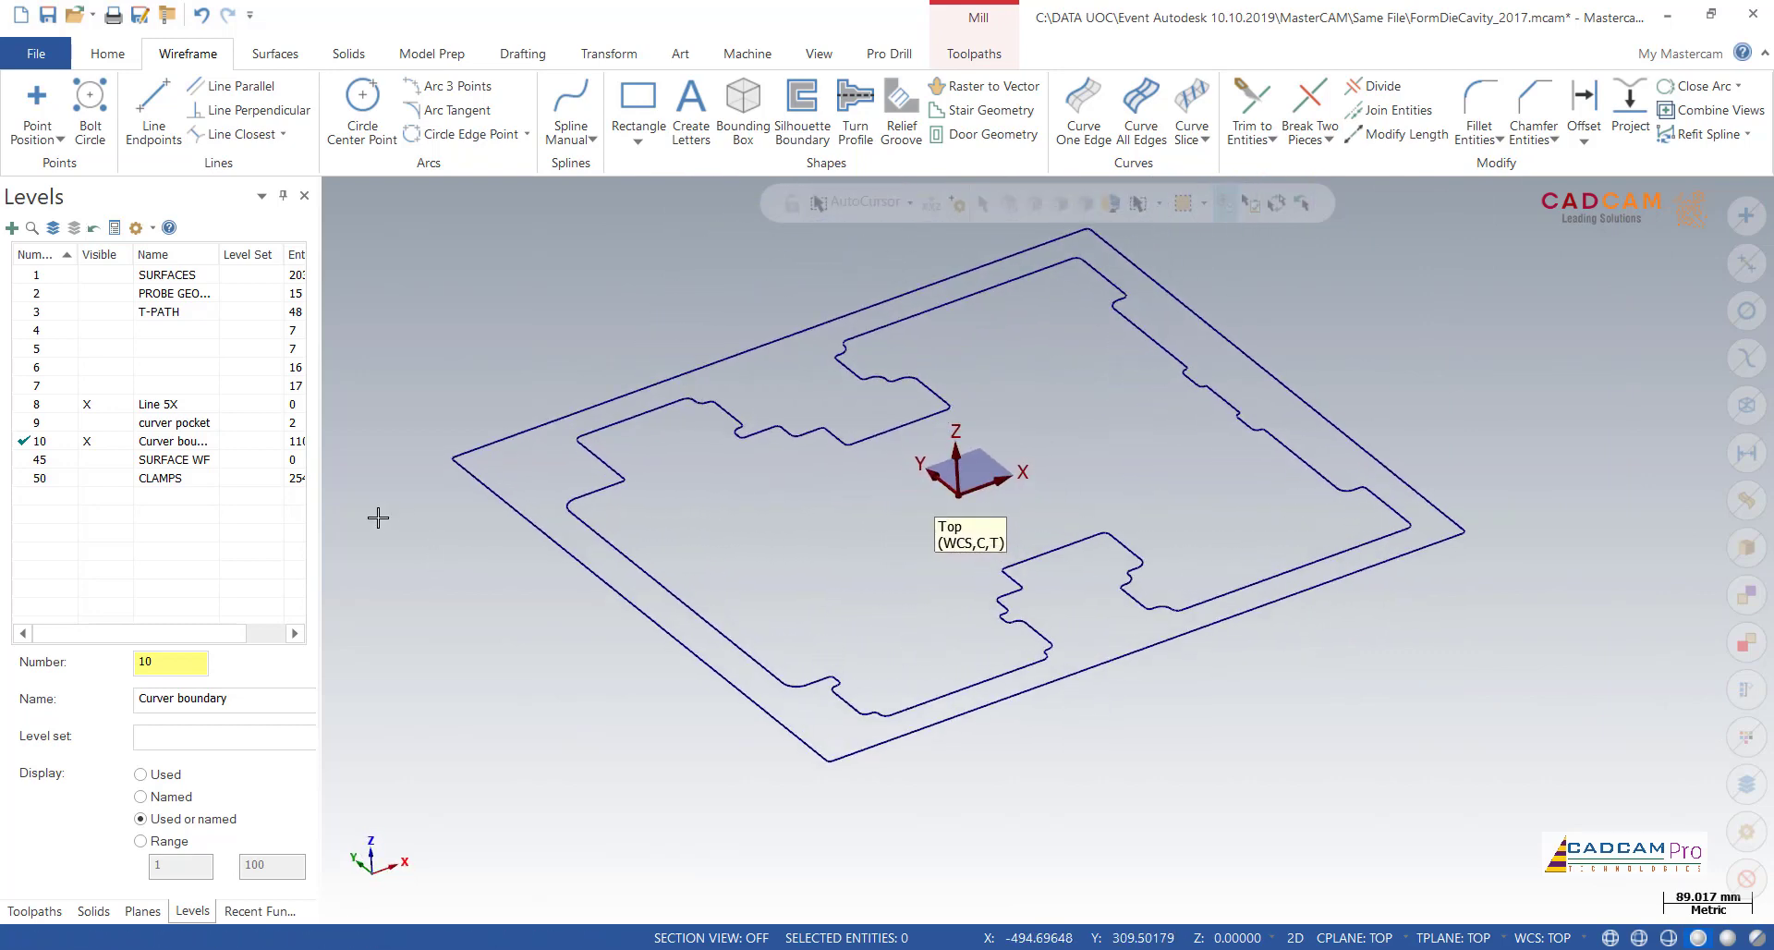
# Step: Add a new level 11 named "Surface raster finish"
pyautogui.click(11, 228)
pyautogui.click(164, 499)
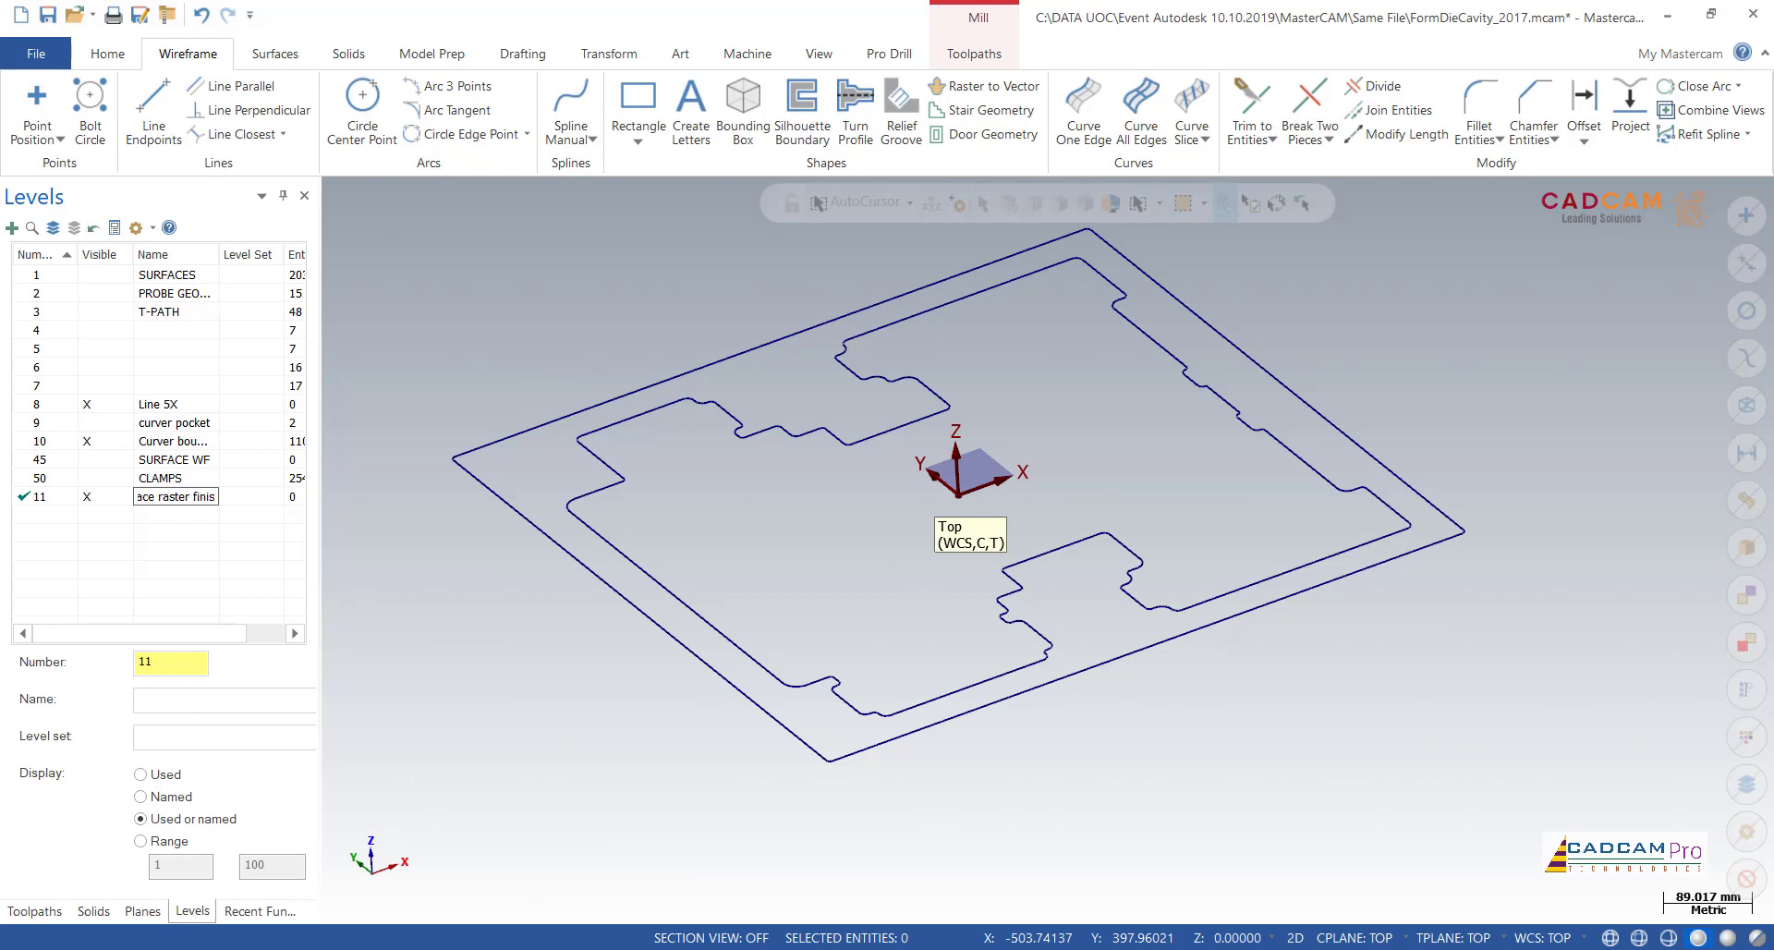
pyautogui.press('Return')
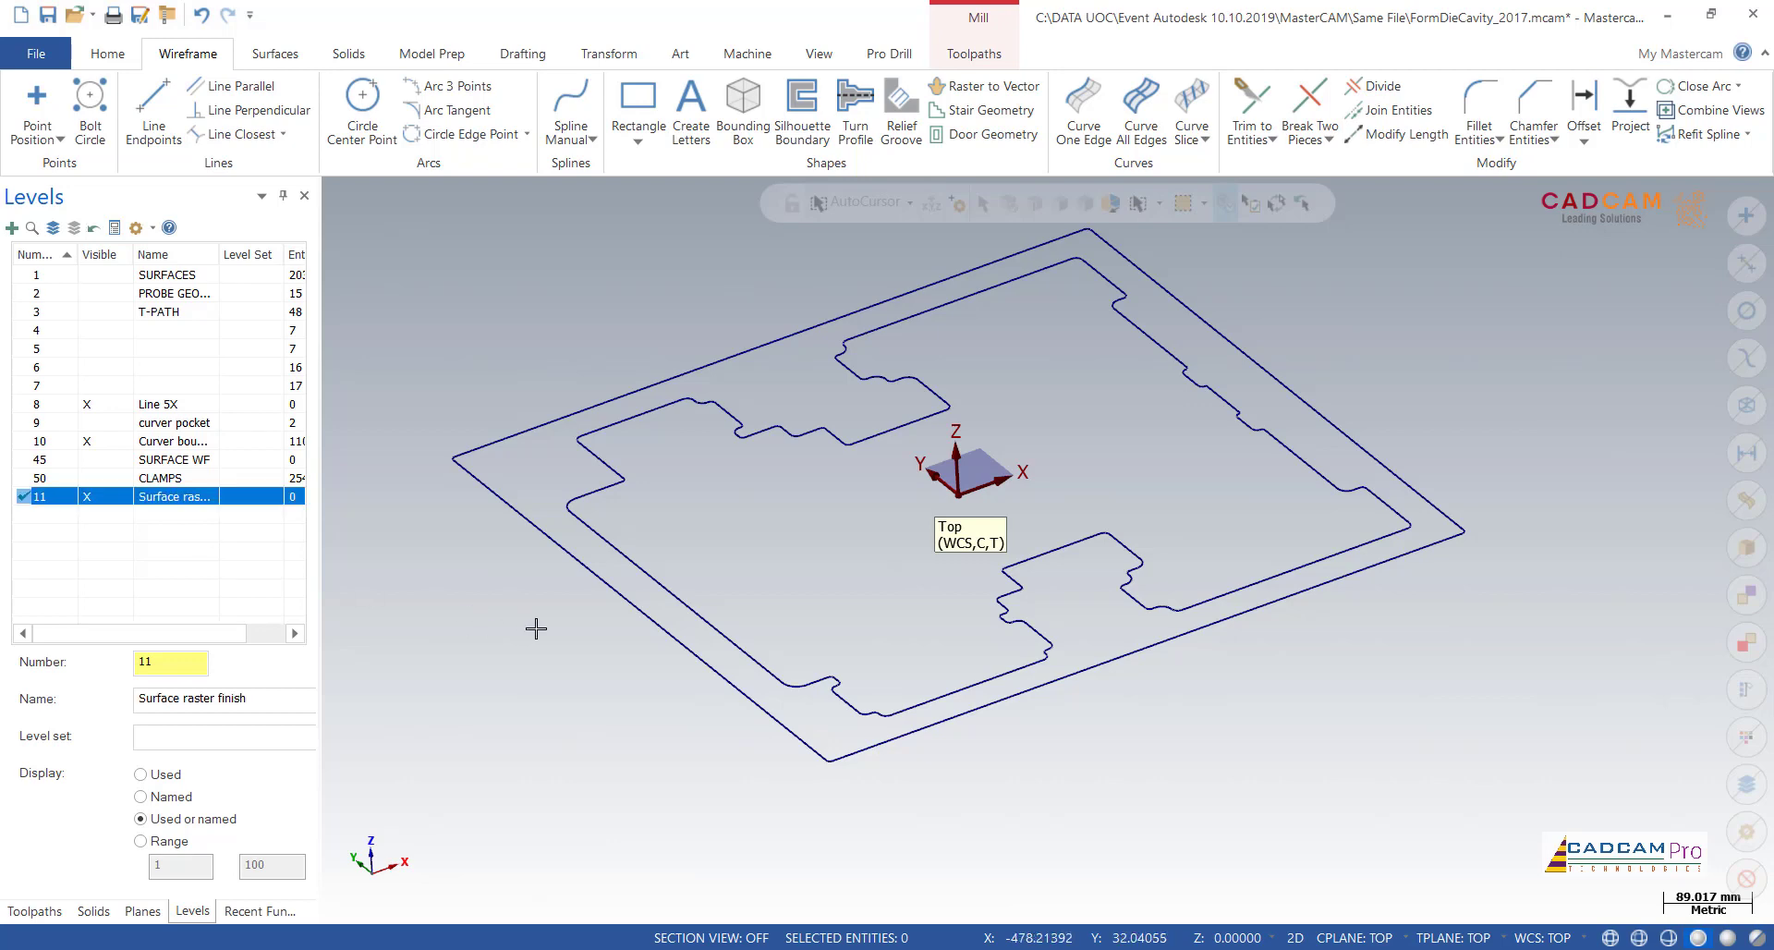
# Step: Hide the boundary curves on level 10 and show the die model on the SURFACES level
pyautogui.click(88, 442)
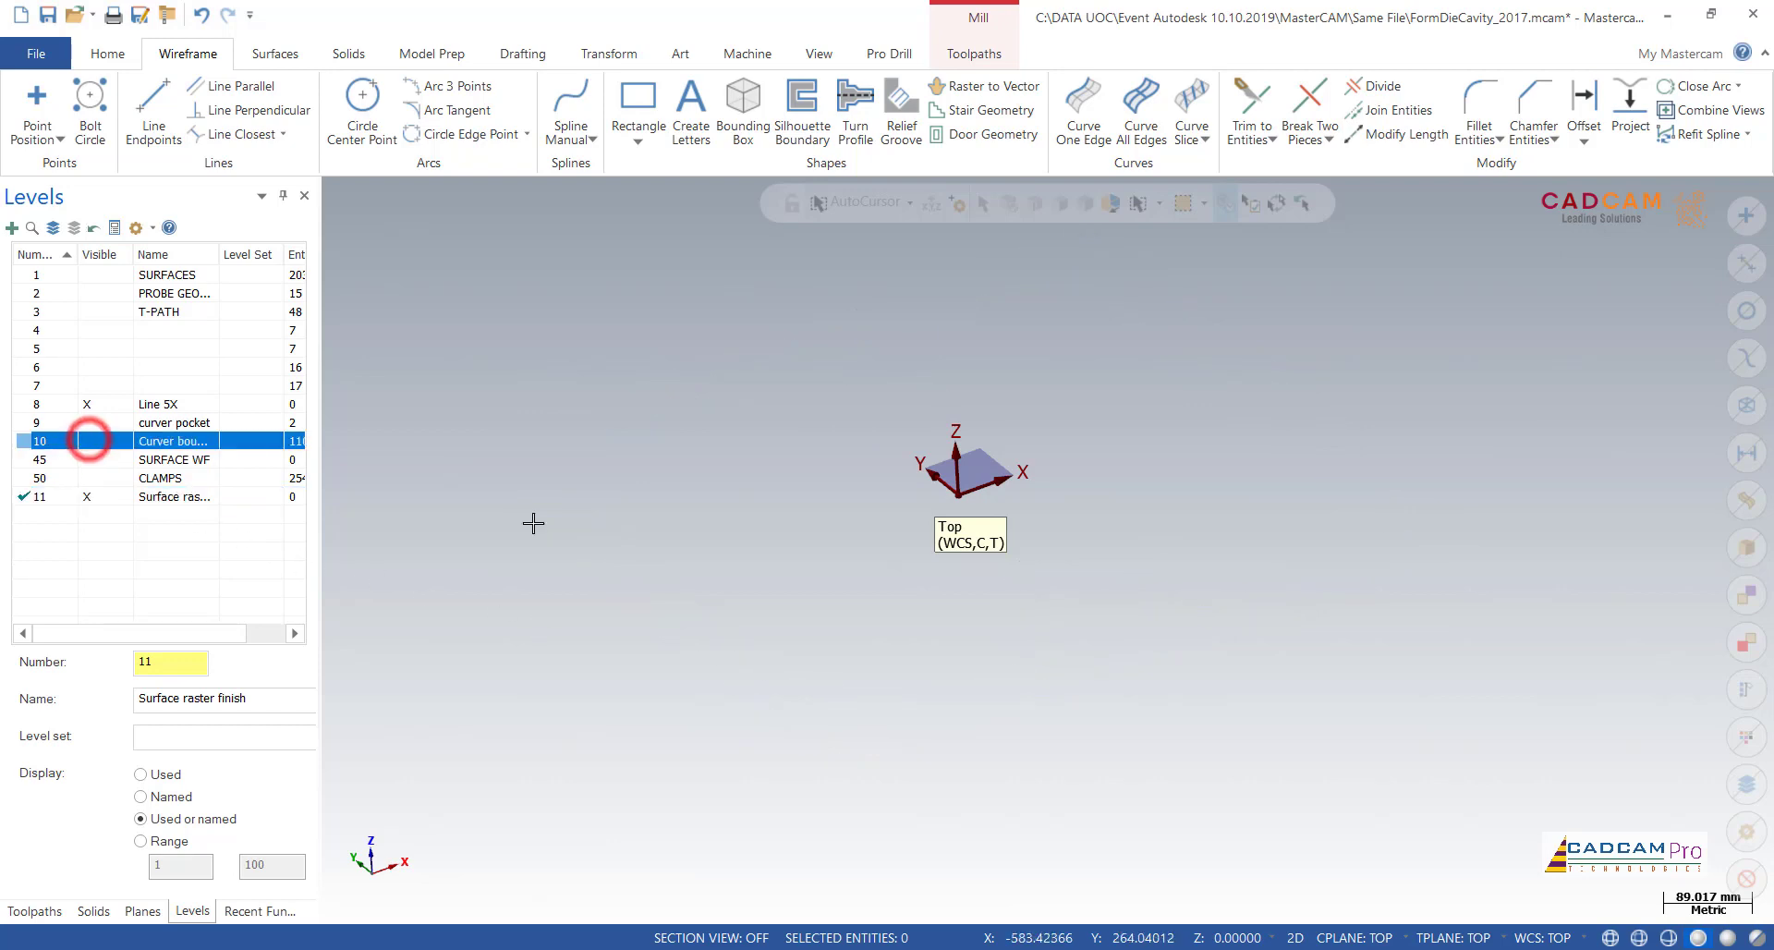
pyautogui.scroll(-2, 975, 696)
pyautogui.click(106, 275)
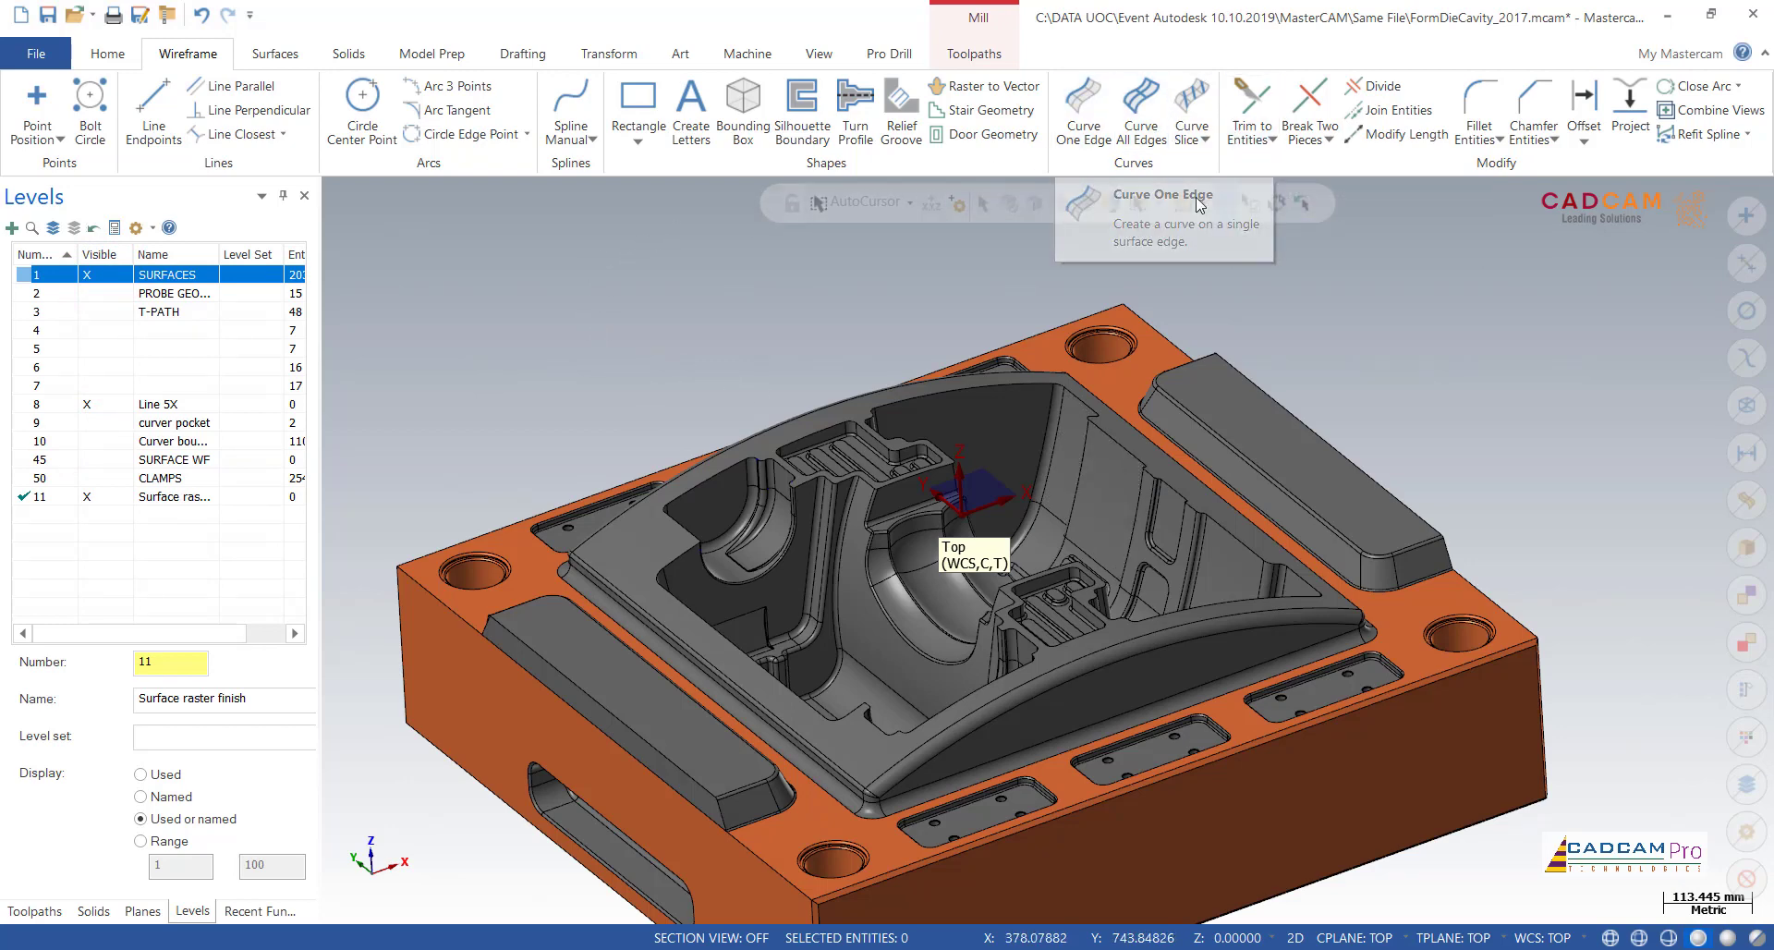
# Step: Start Curve All Edges on the curved rim face around the die cavity
pyautogui.click(1143, 109)
pyautogui.click(646, 541)
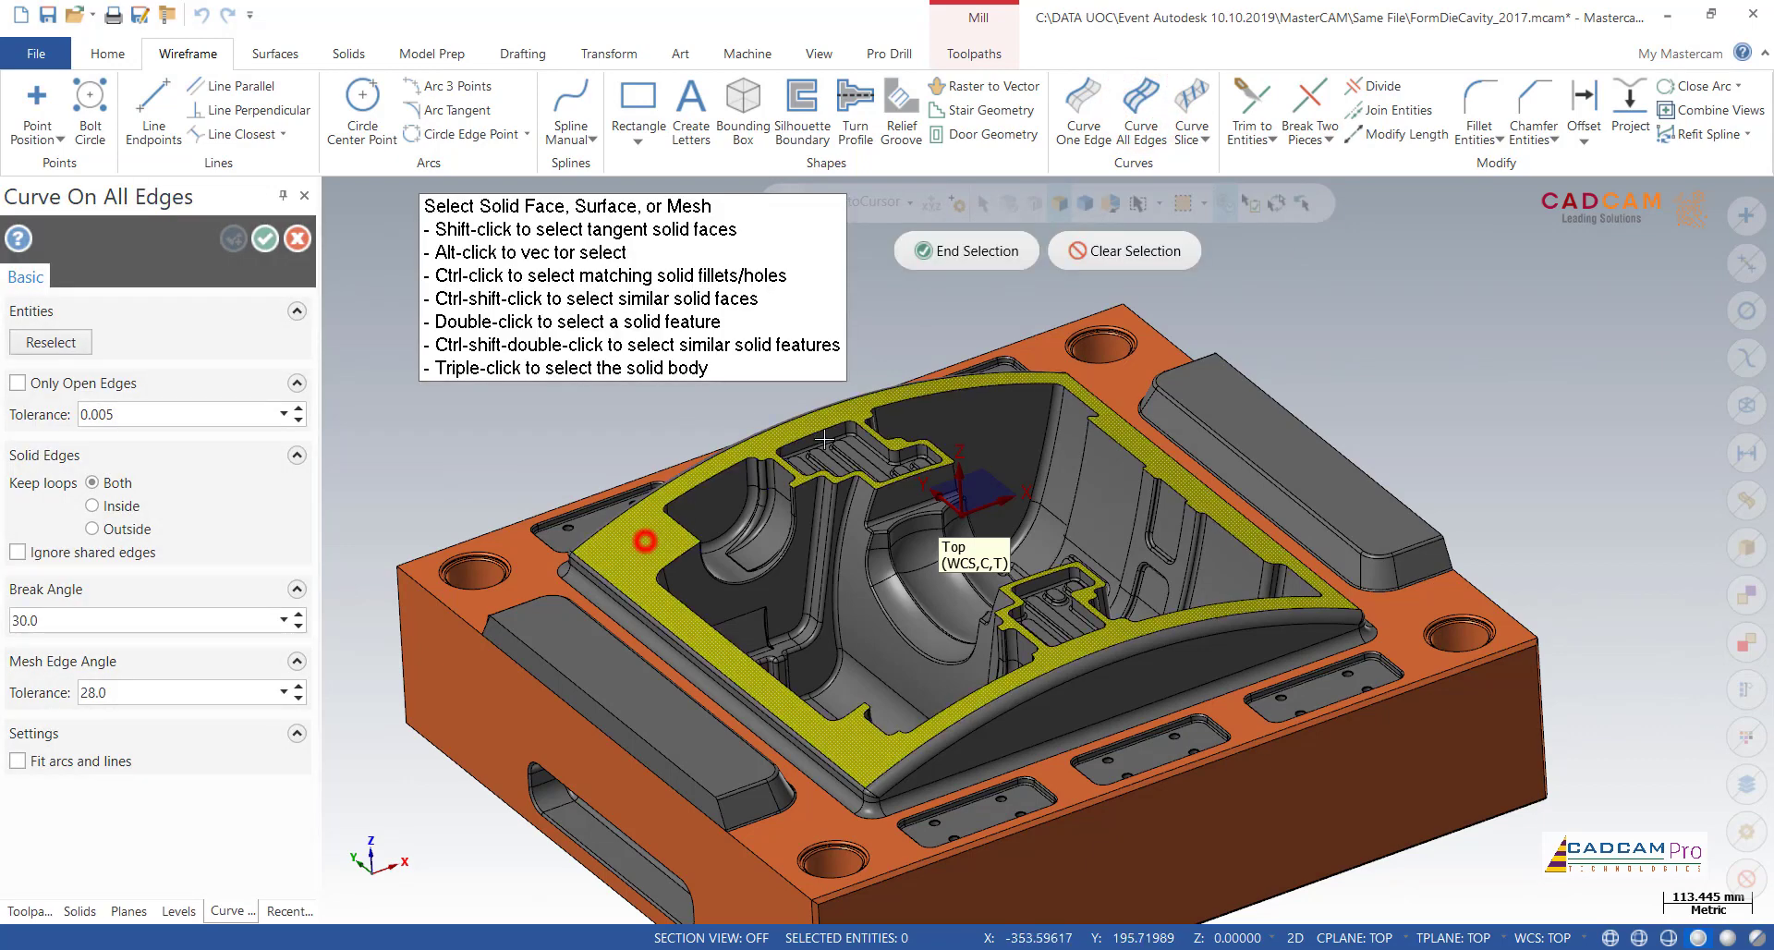
pyautogui.click(1003, 258)
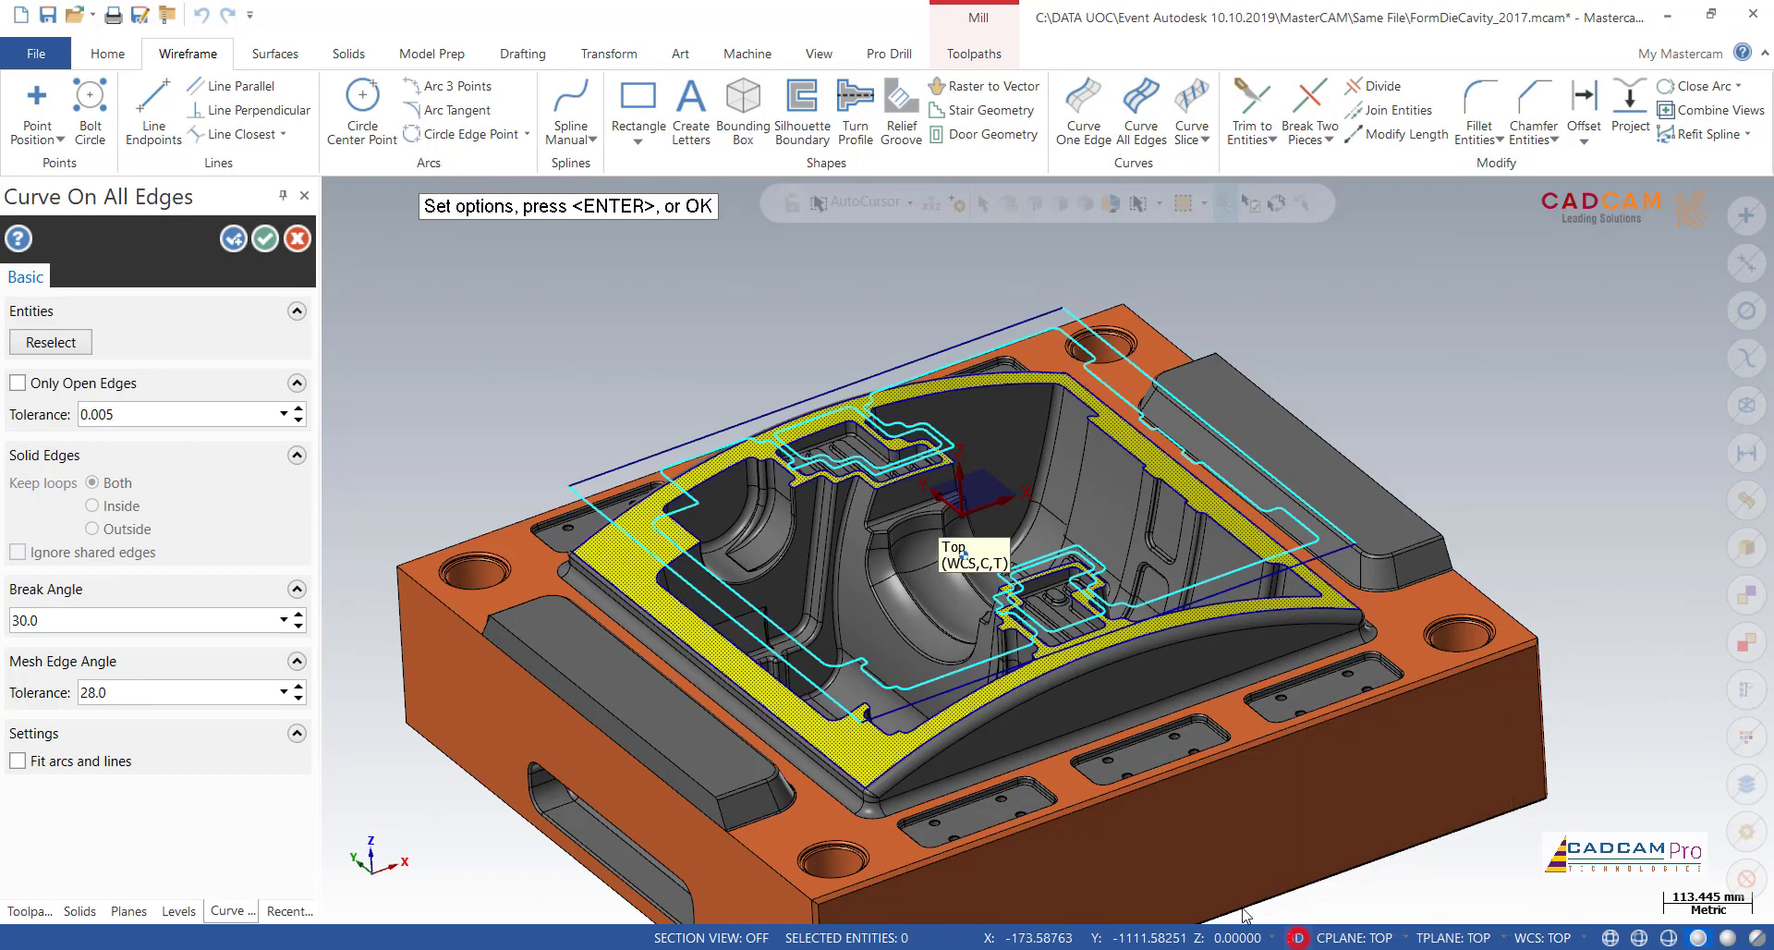
# Step: Switch the construction mode from 2D to 3D and create the edge curves on the curved rim face
pyautogui.click(1297, 938)
pyautogui.moveTo(565, 414); pyautogui.dragTo(679, 360, button='middle')
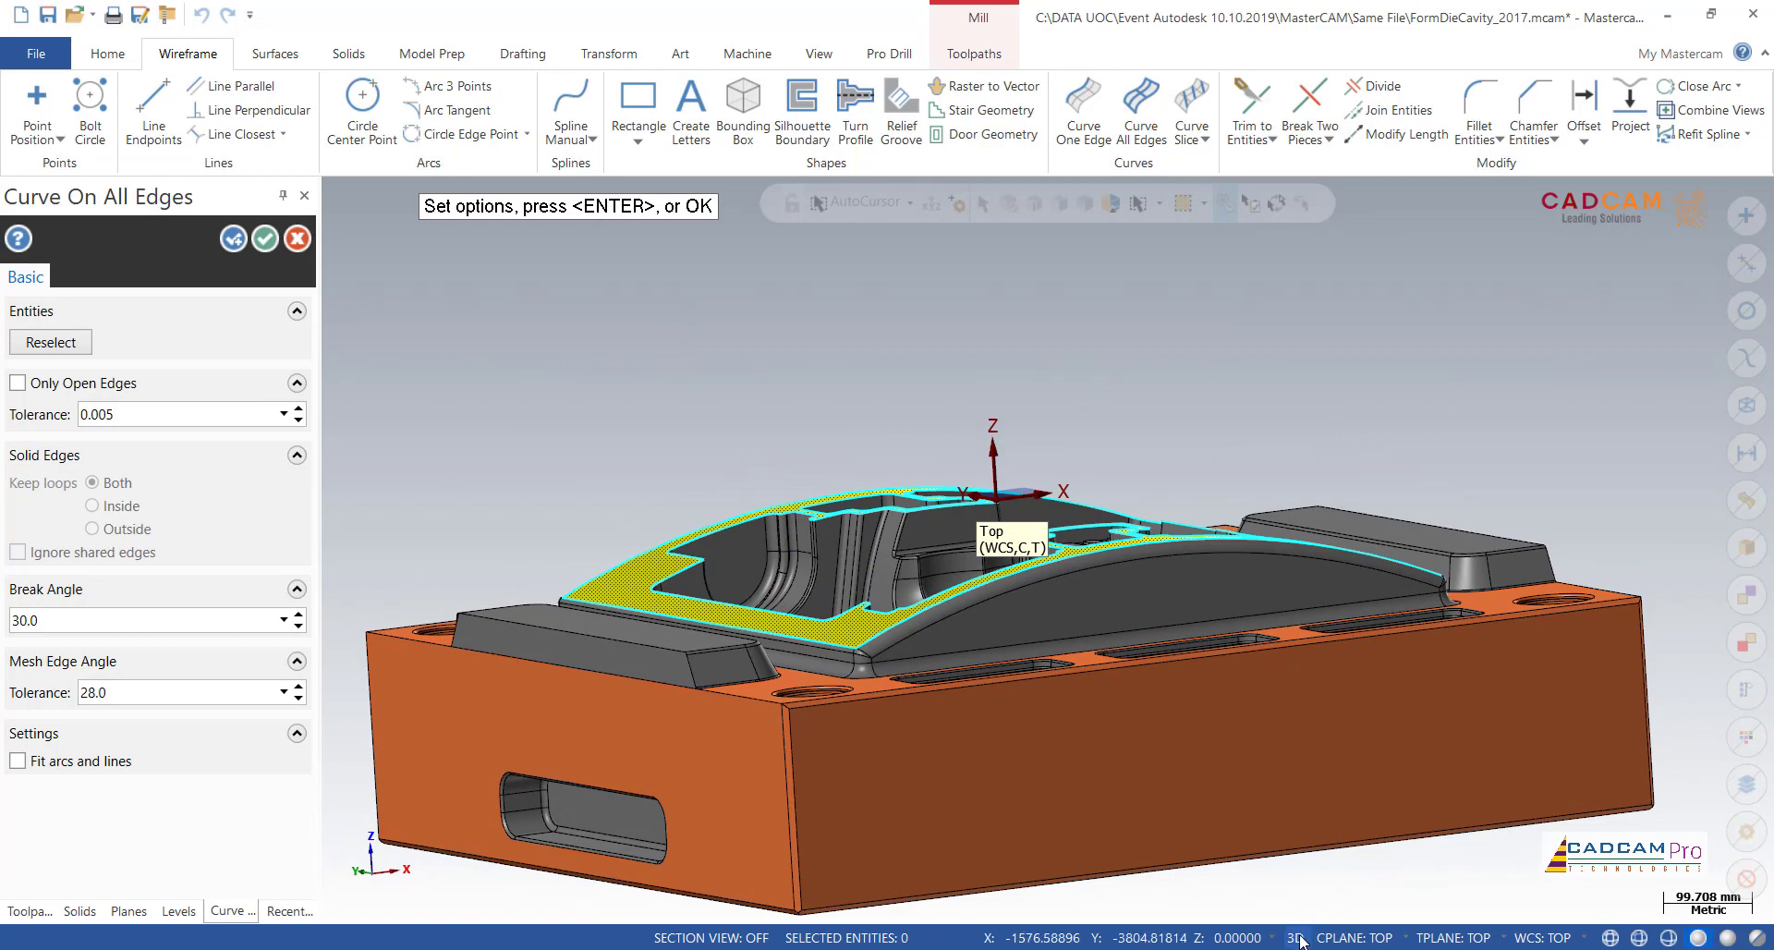
pyautogui.click(1298, 938)
pyautogui.click(1296, 938)
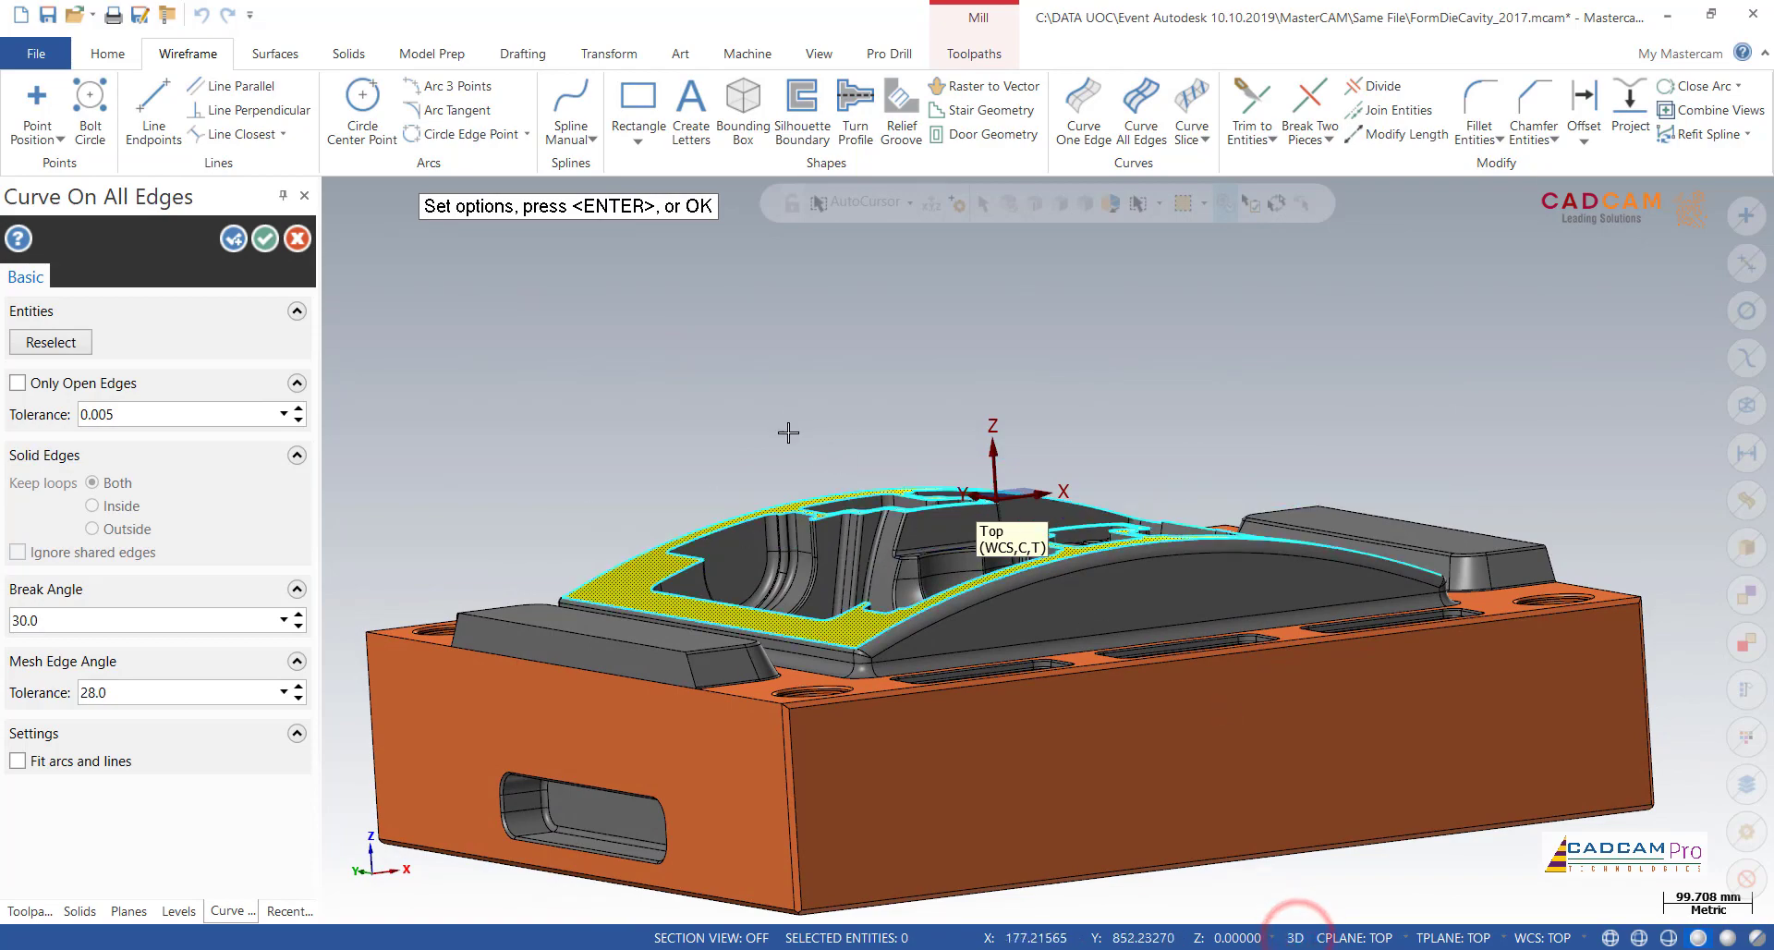
pyautogui.moveTo(513, 268); pyautogui.dragTo(503, 397, button='middle')
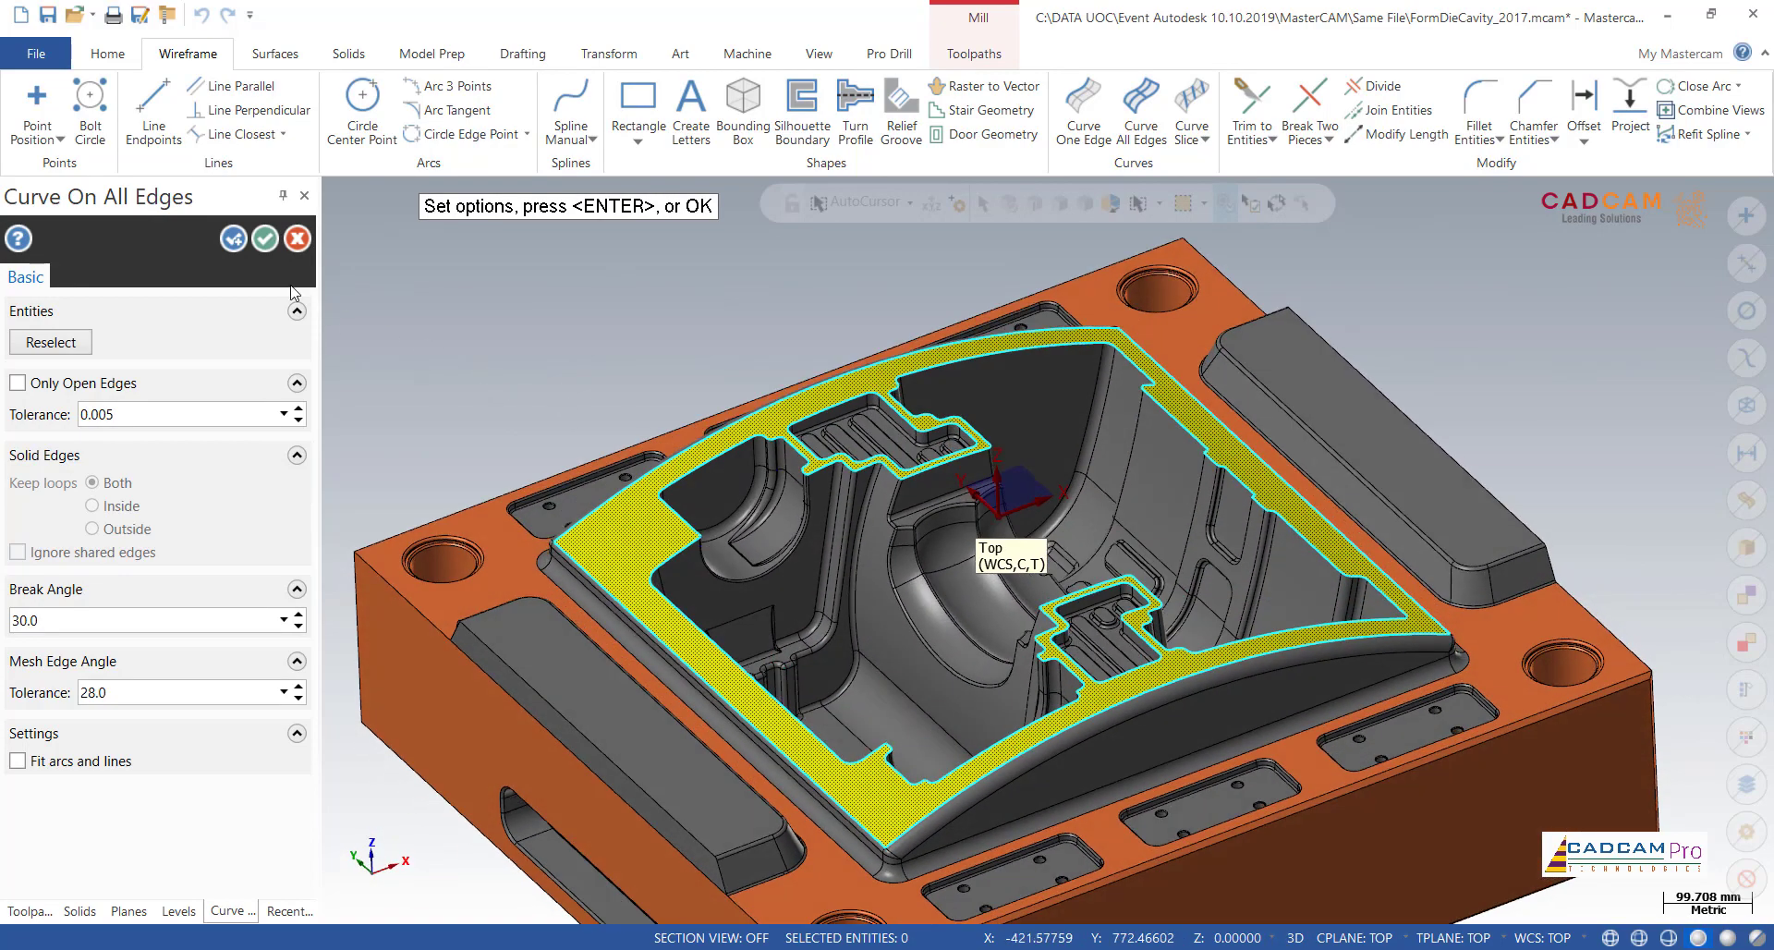
pyautogui.click(266, 239)
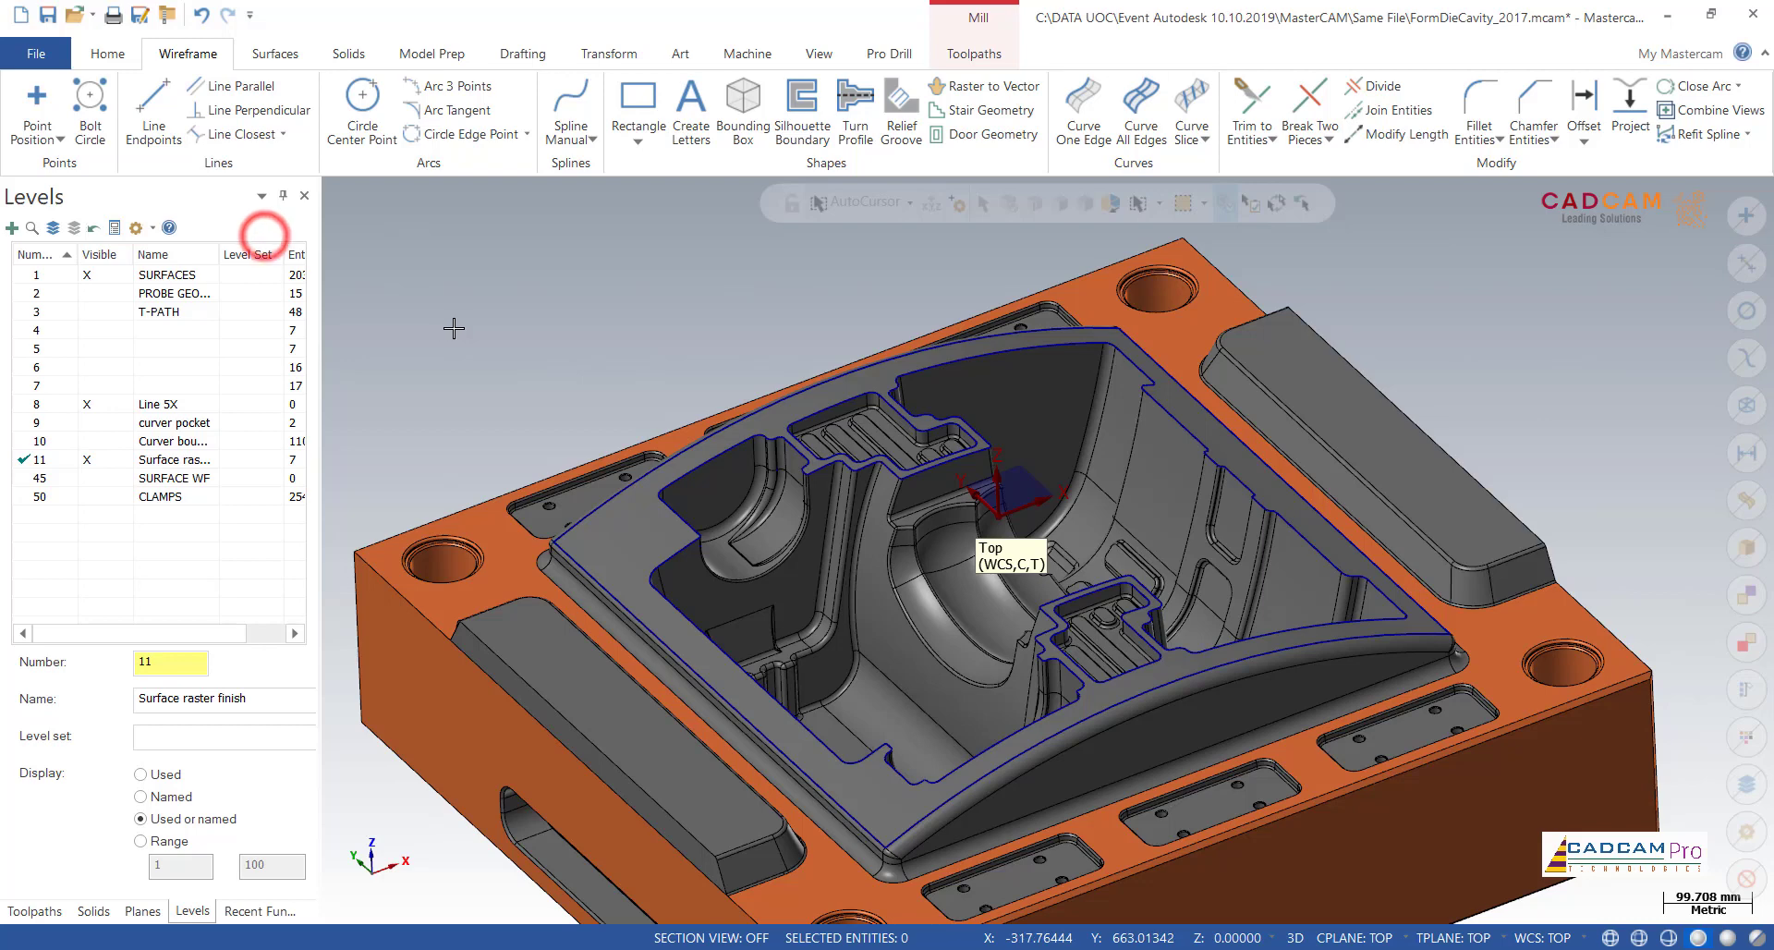
# Step: Hide the SURFACES level and delete the two small closed loops inside the indentations of the inner boundary
pyautogui.click(106, 277)
pyautogui.click(845, 399)
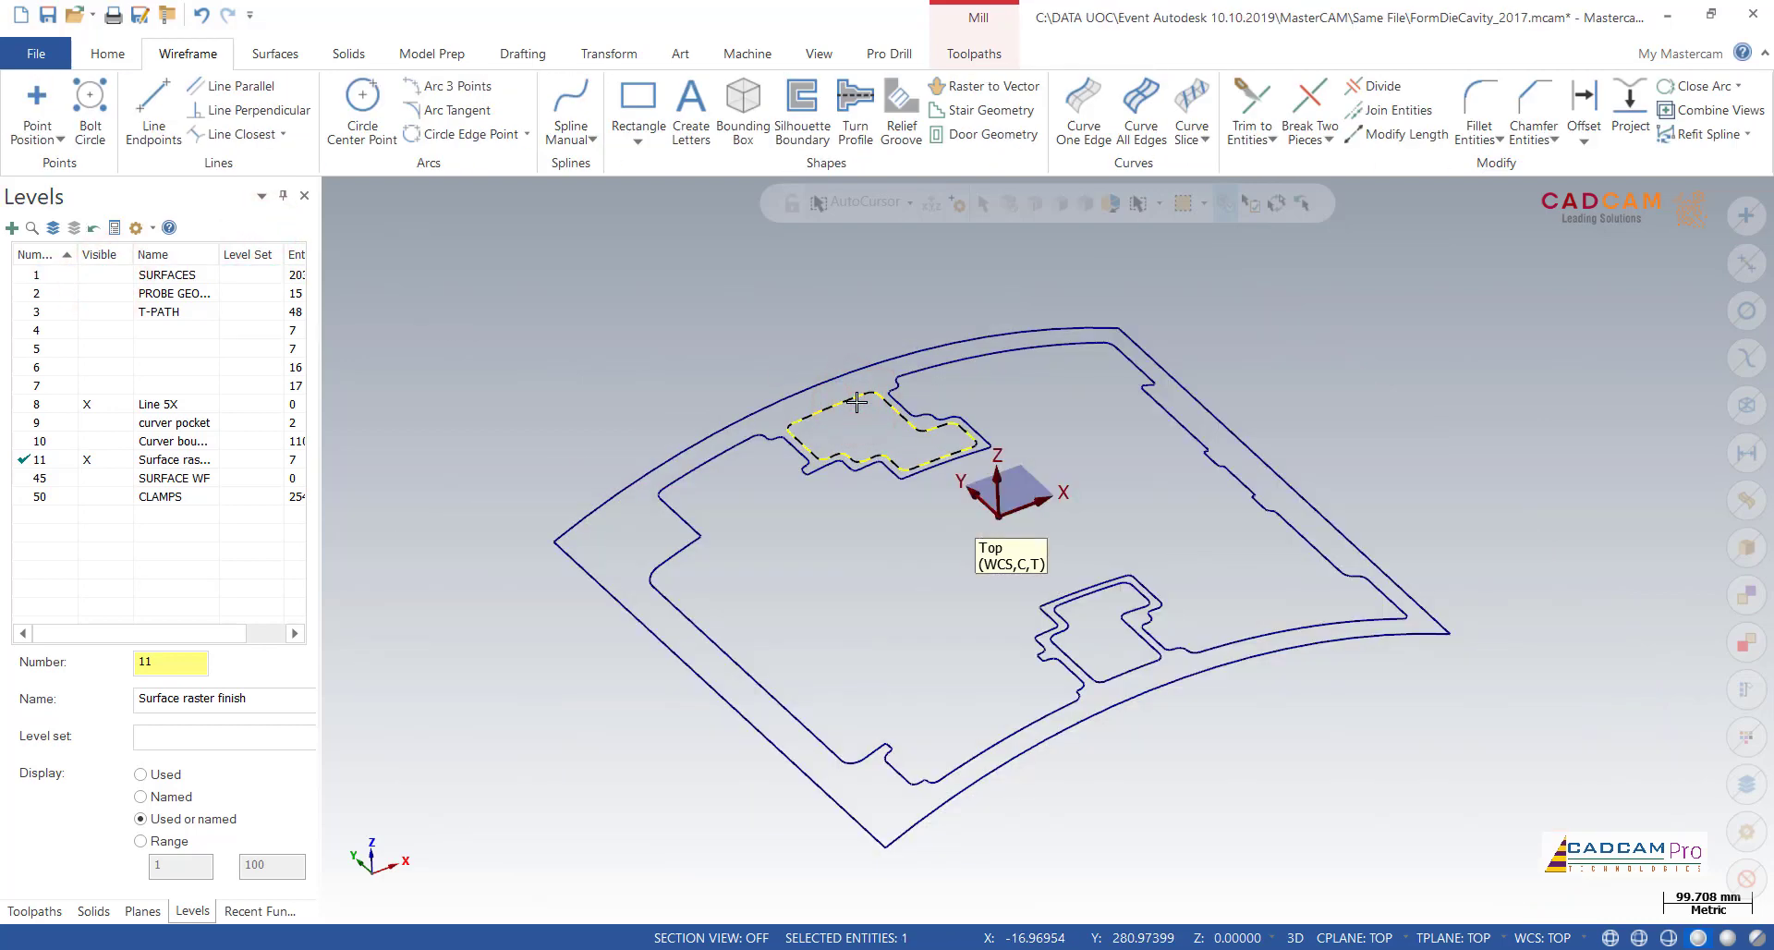
pyautogui.click(1069, 617)
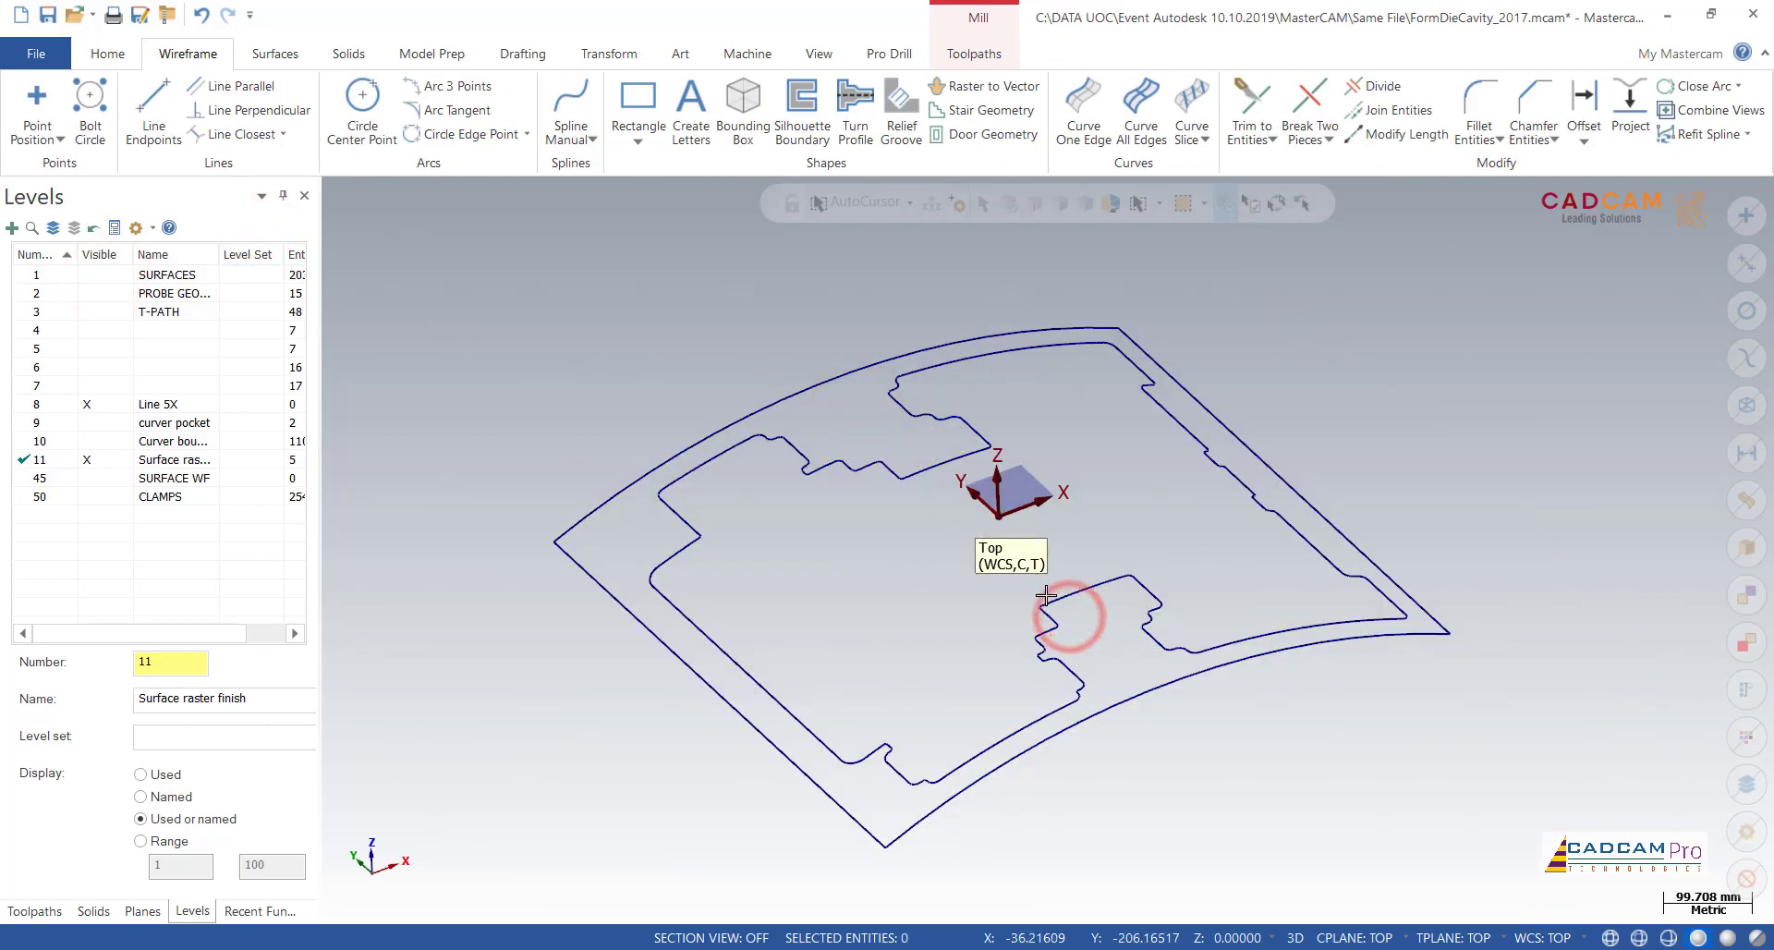
pyautogui.press('Delete')
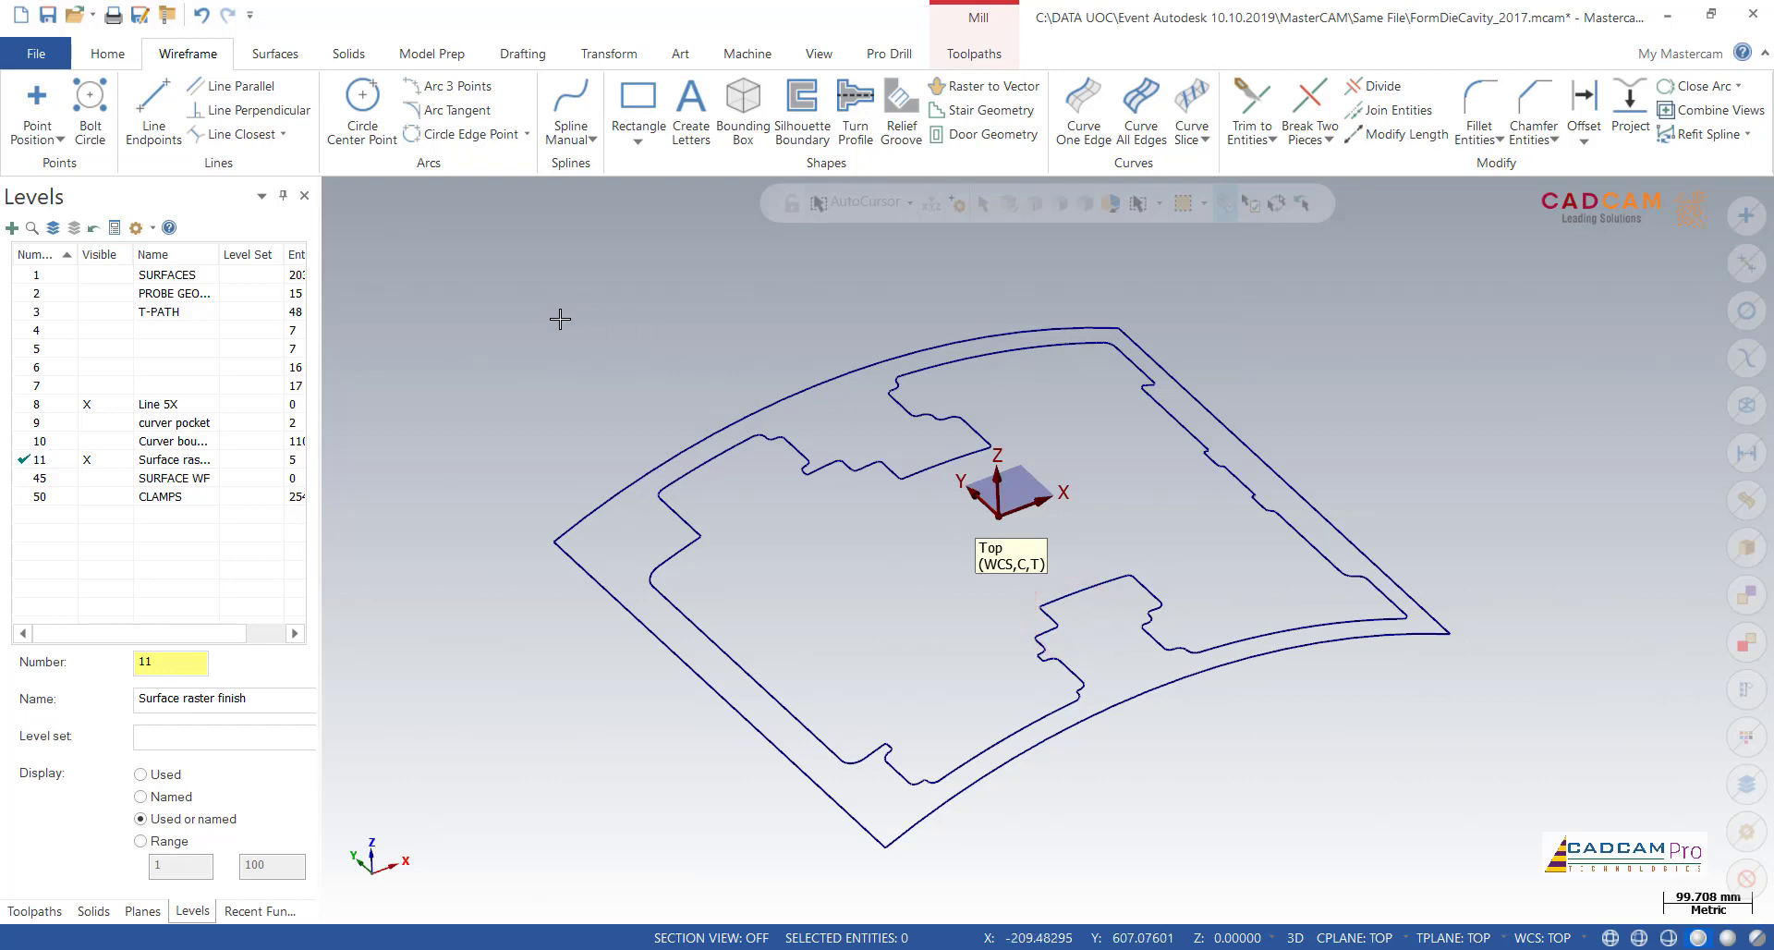
# Step: Delete the inner irregular boundary curve, keeping the four outer edge curves
pyautogui.moveTo(560, 319); pyautogui.dragTo(608, 473, button='middle')
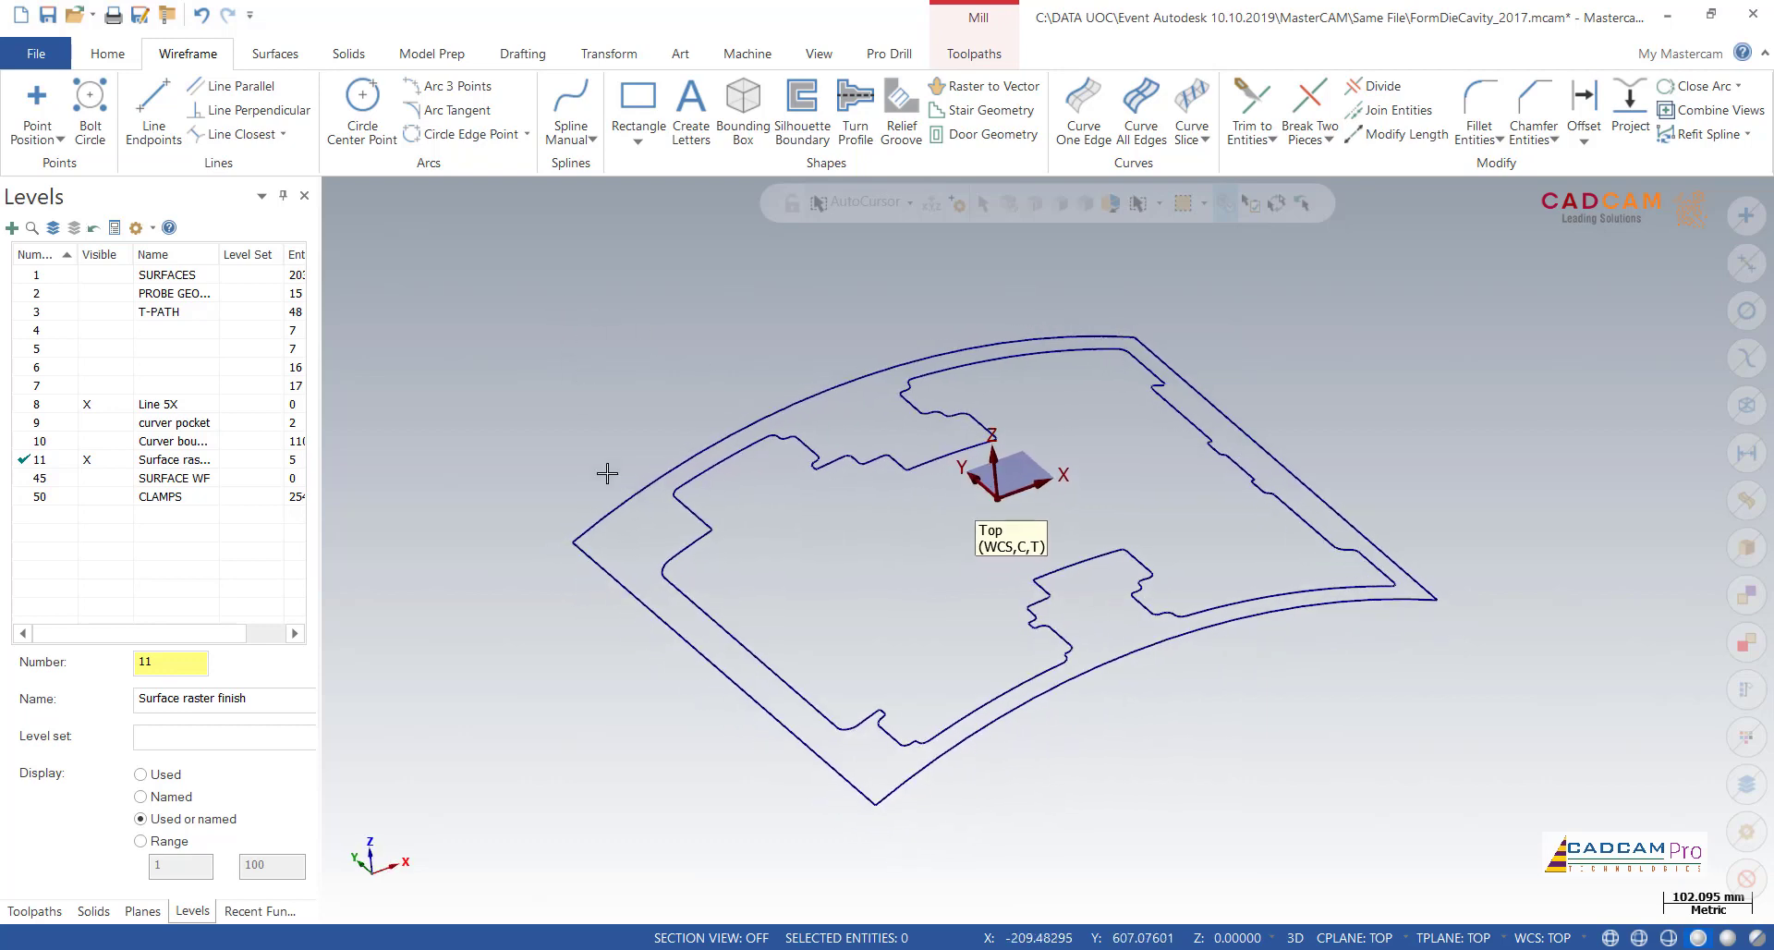
pyautogui.click(694, 524)
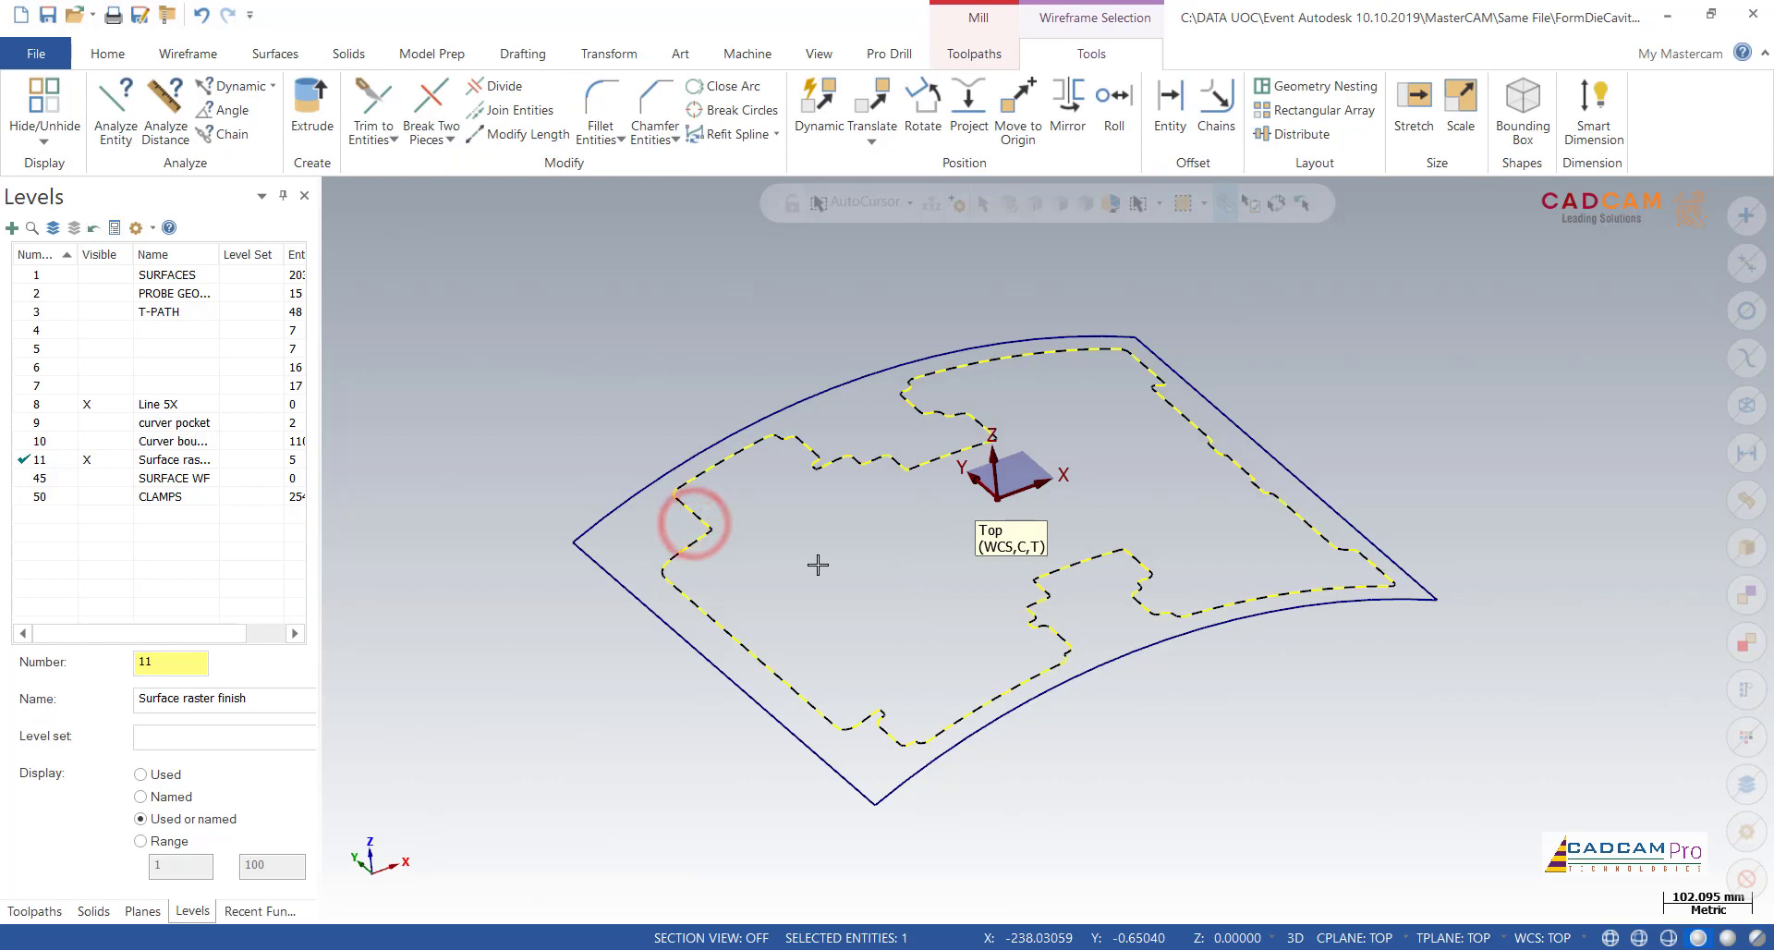
pyautogui.press('Delete')
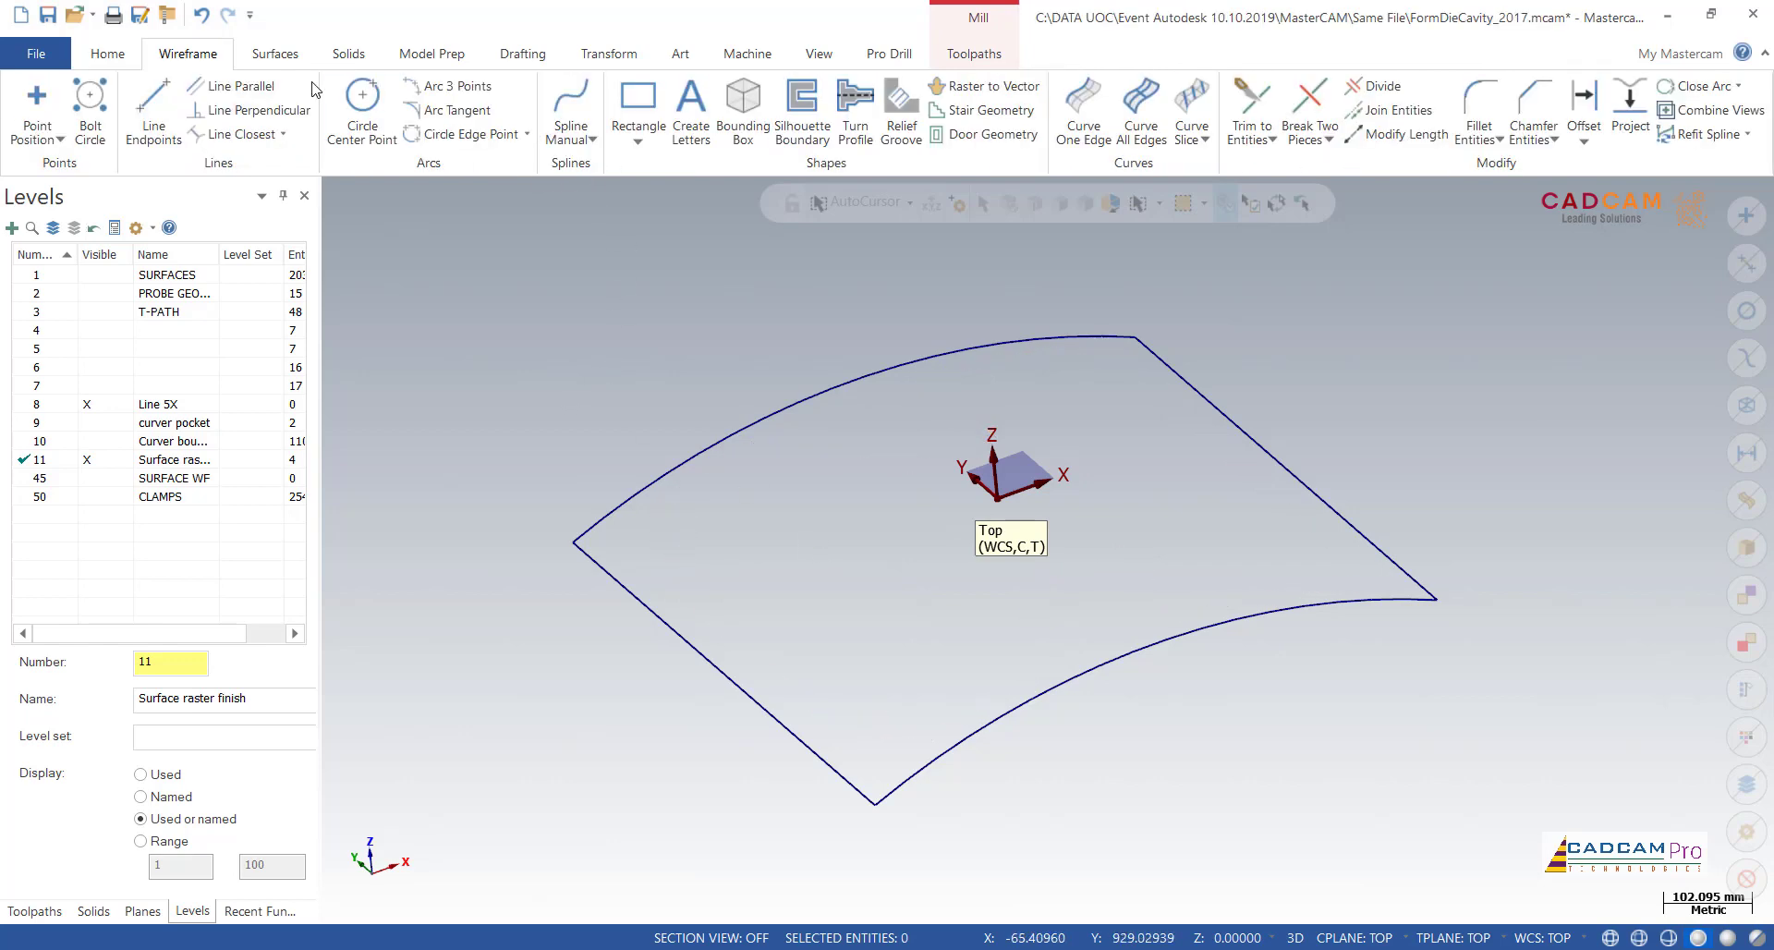
# Step: Create a Power Surface from the 3D chain of the four outer edge curves
pyautogui.click(287, 56)
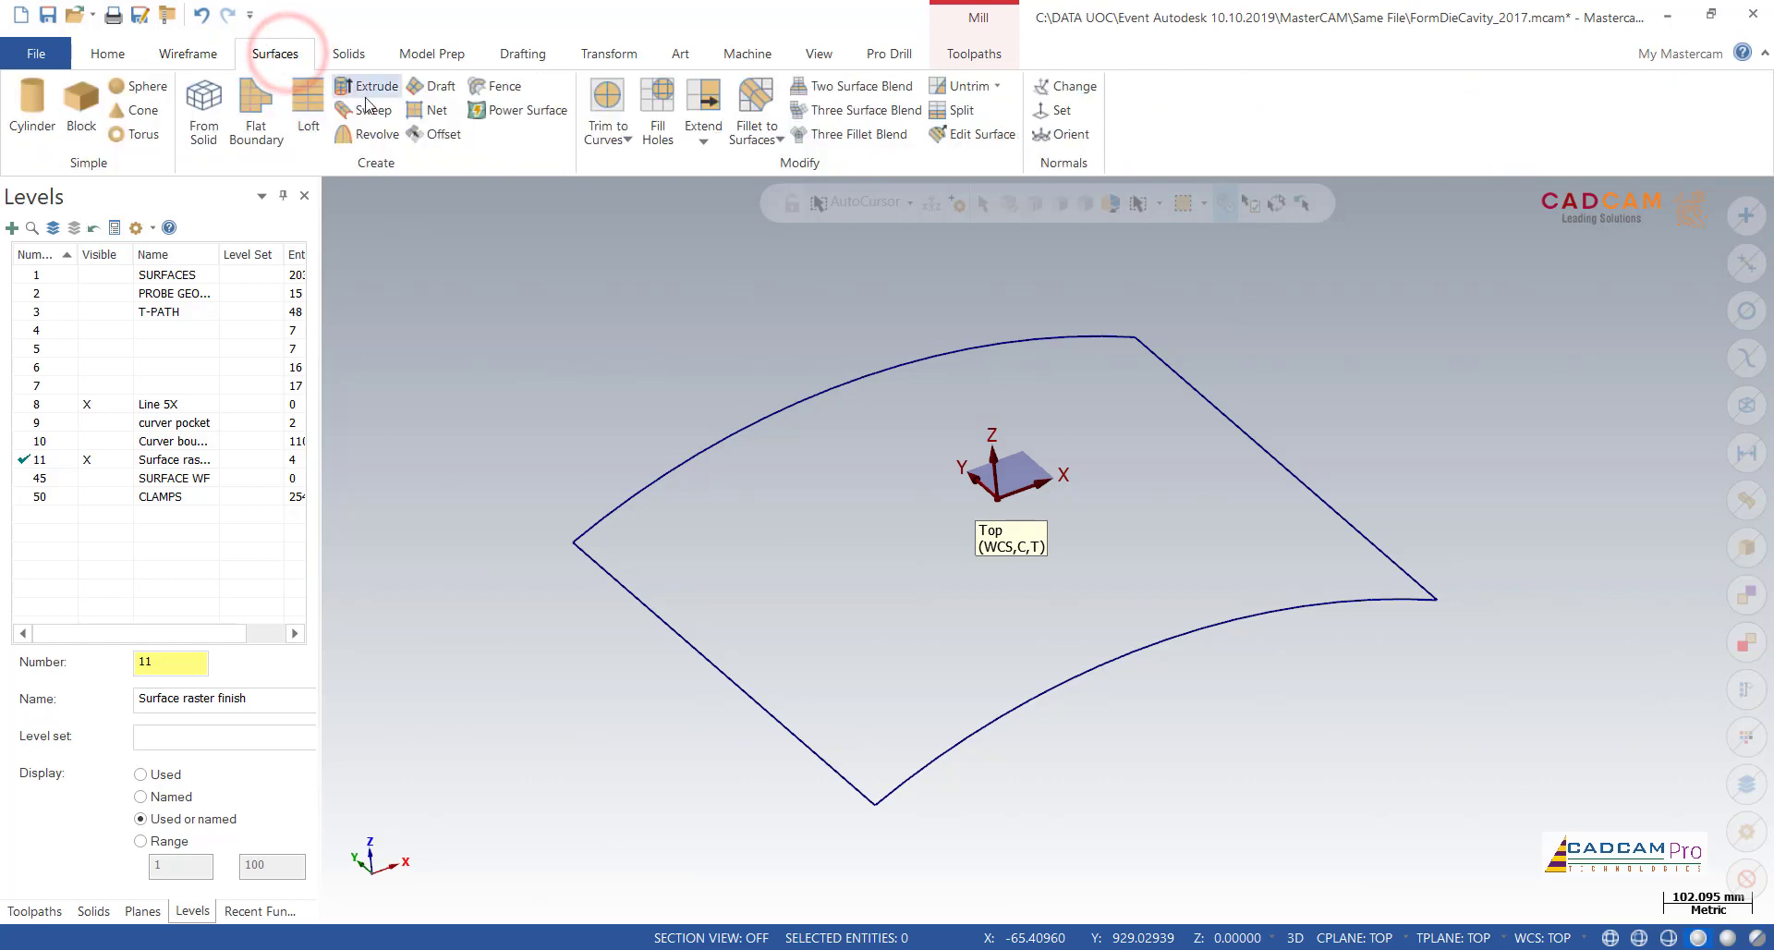
pyautogui.click(533, 109)
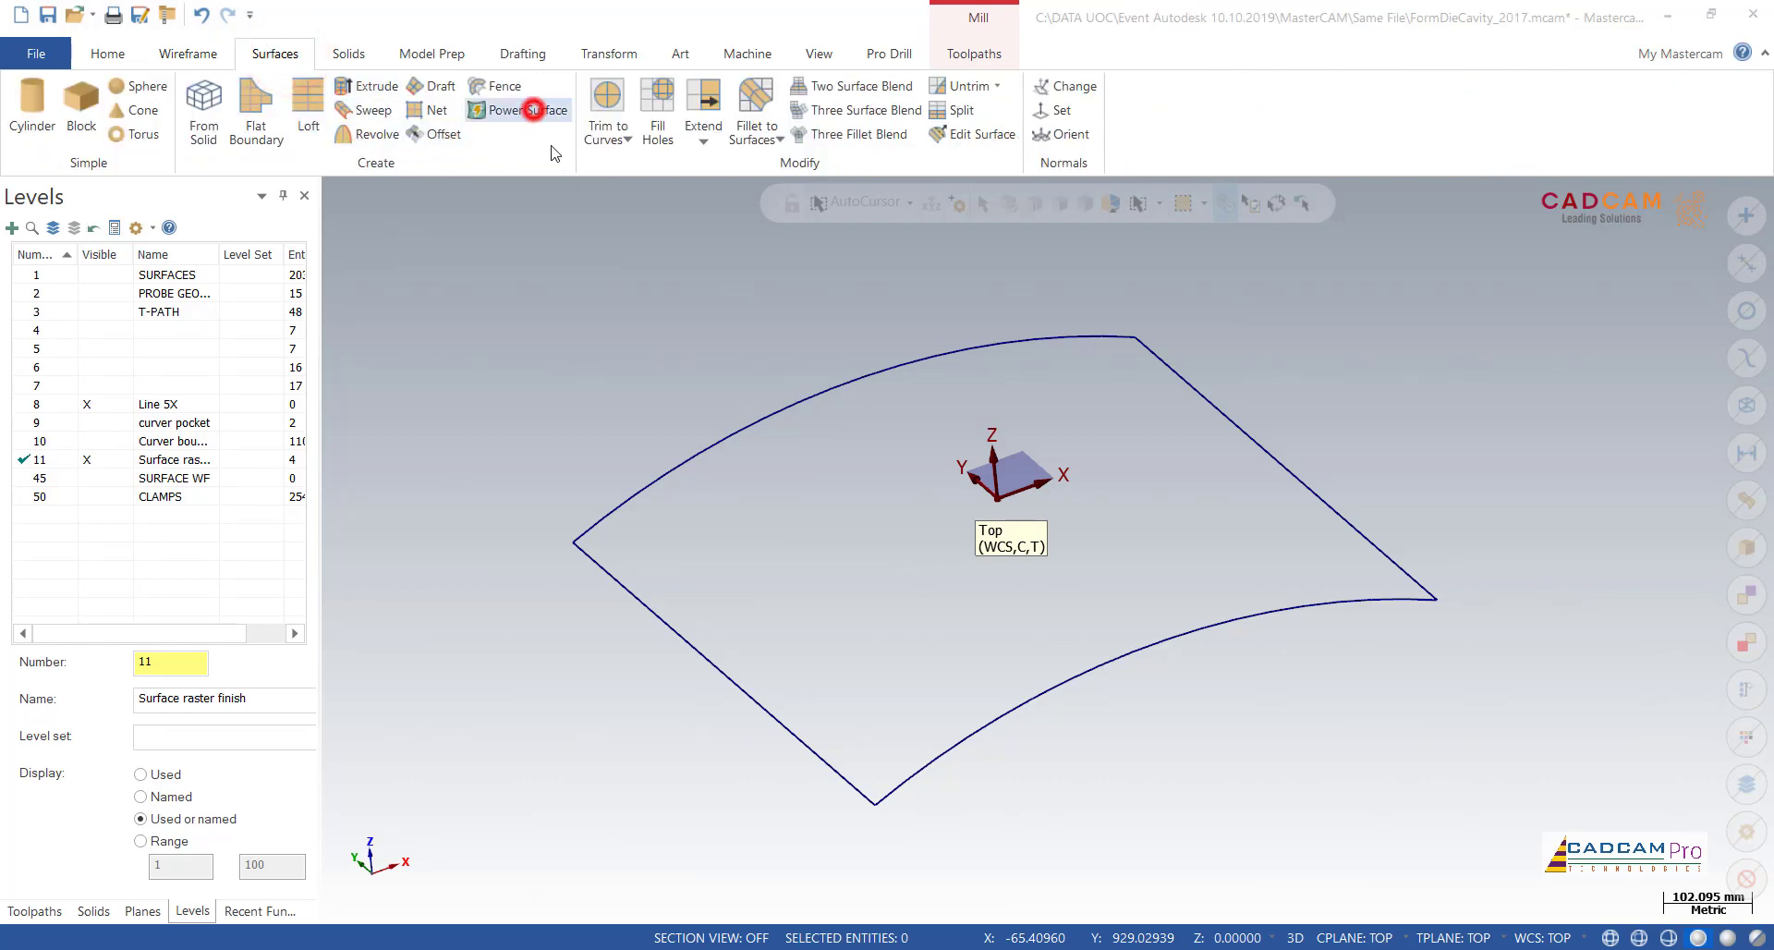
pyautogui.click(682, 475)
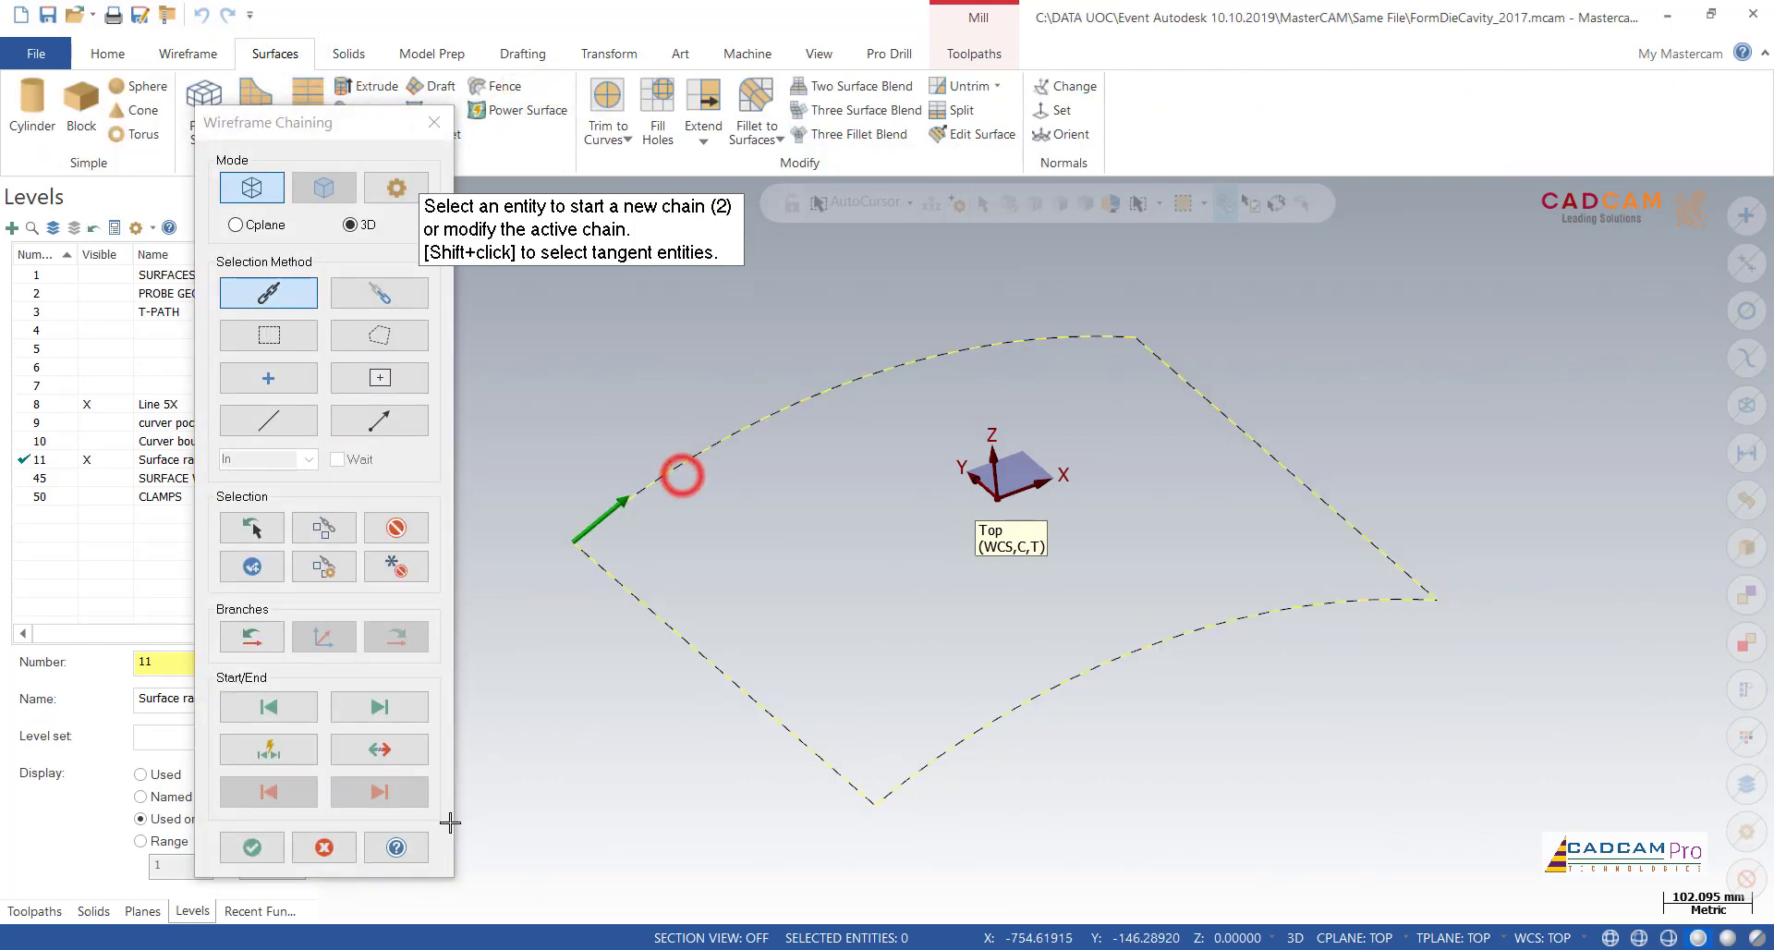
pyautogui.click(266, 847)
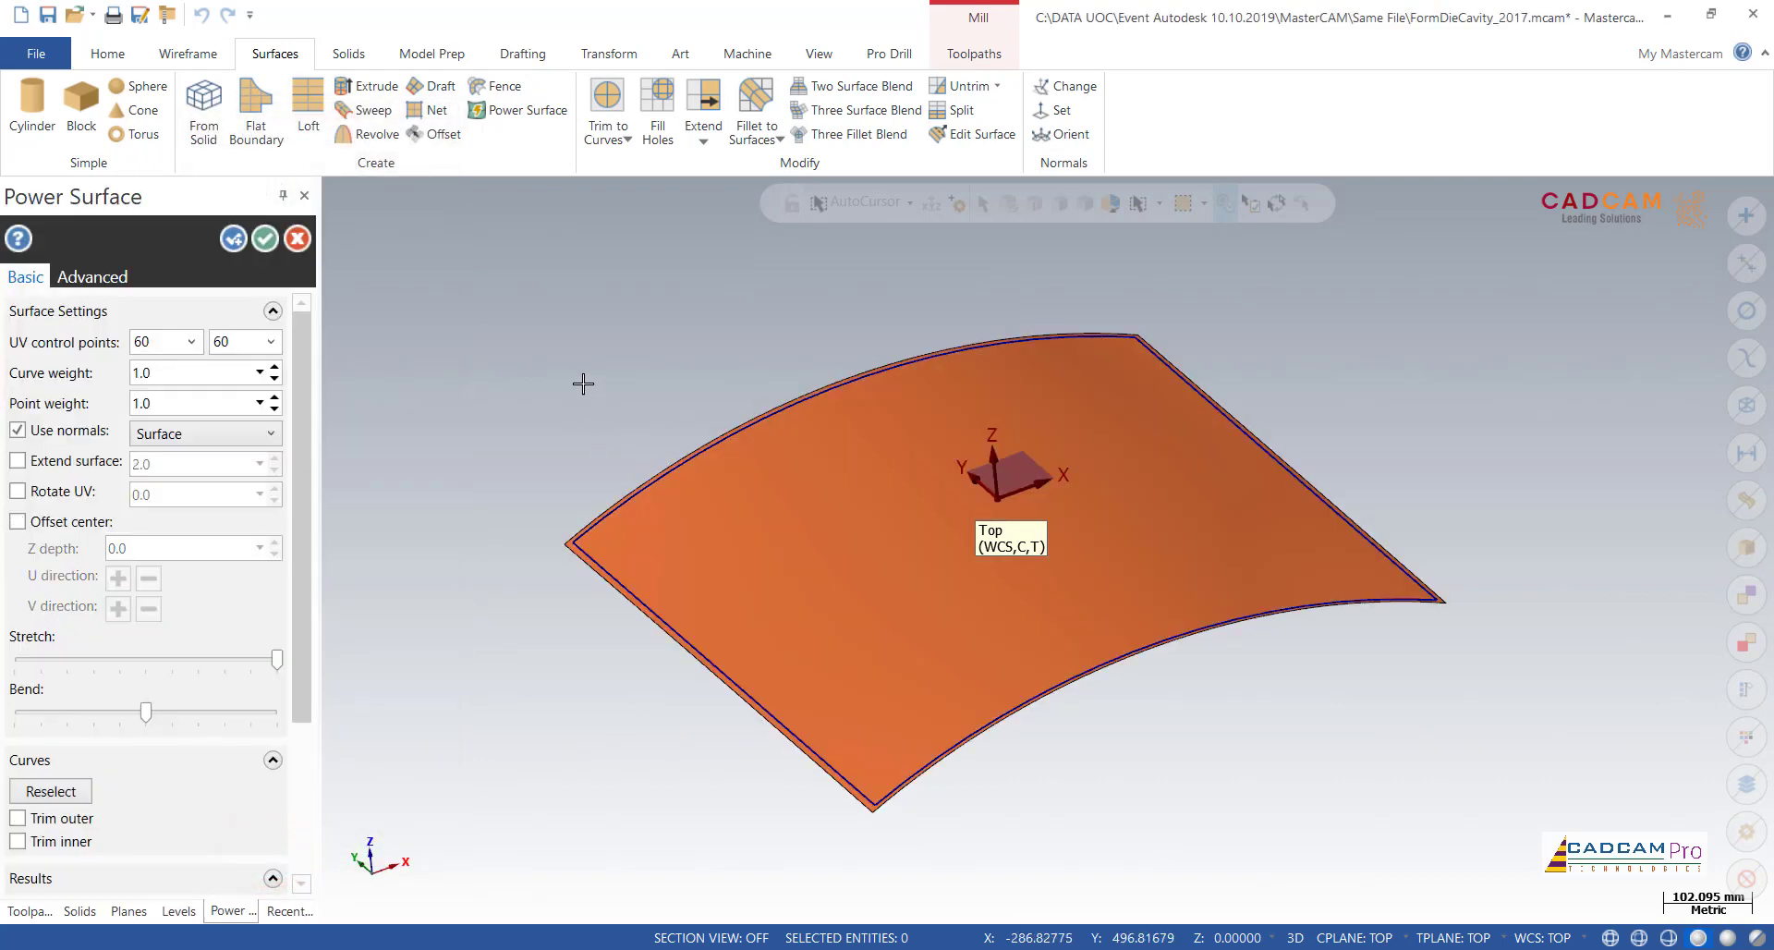
# Step: Extend the power surface by 2.0 beyond its boundary curves and accept it
pyautogui.moveTo(583, 382); pyautogui.dragTo(563, 423, button='middle')
pyautogui.rightClick(554, 295)
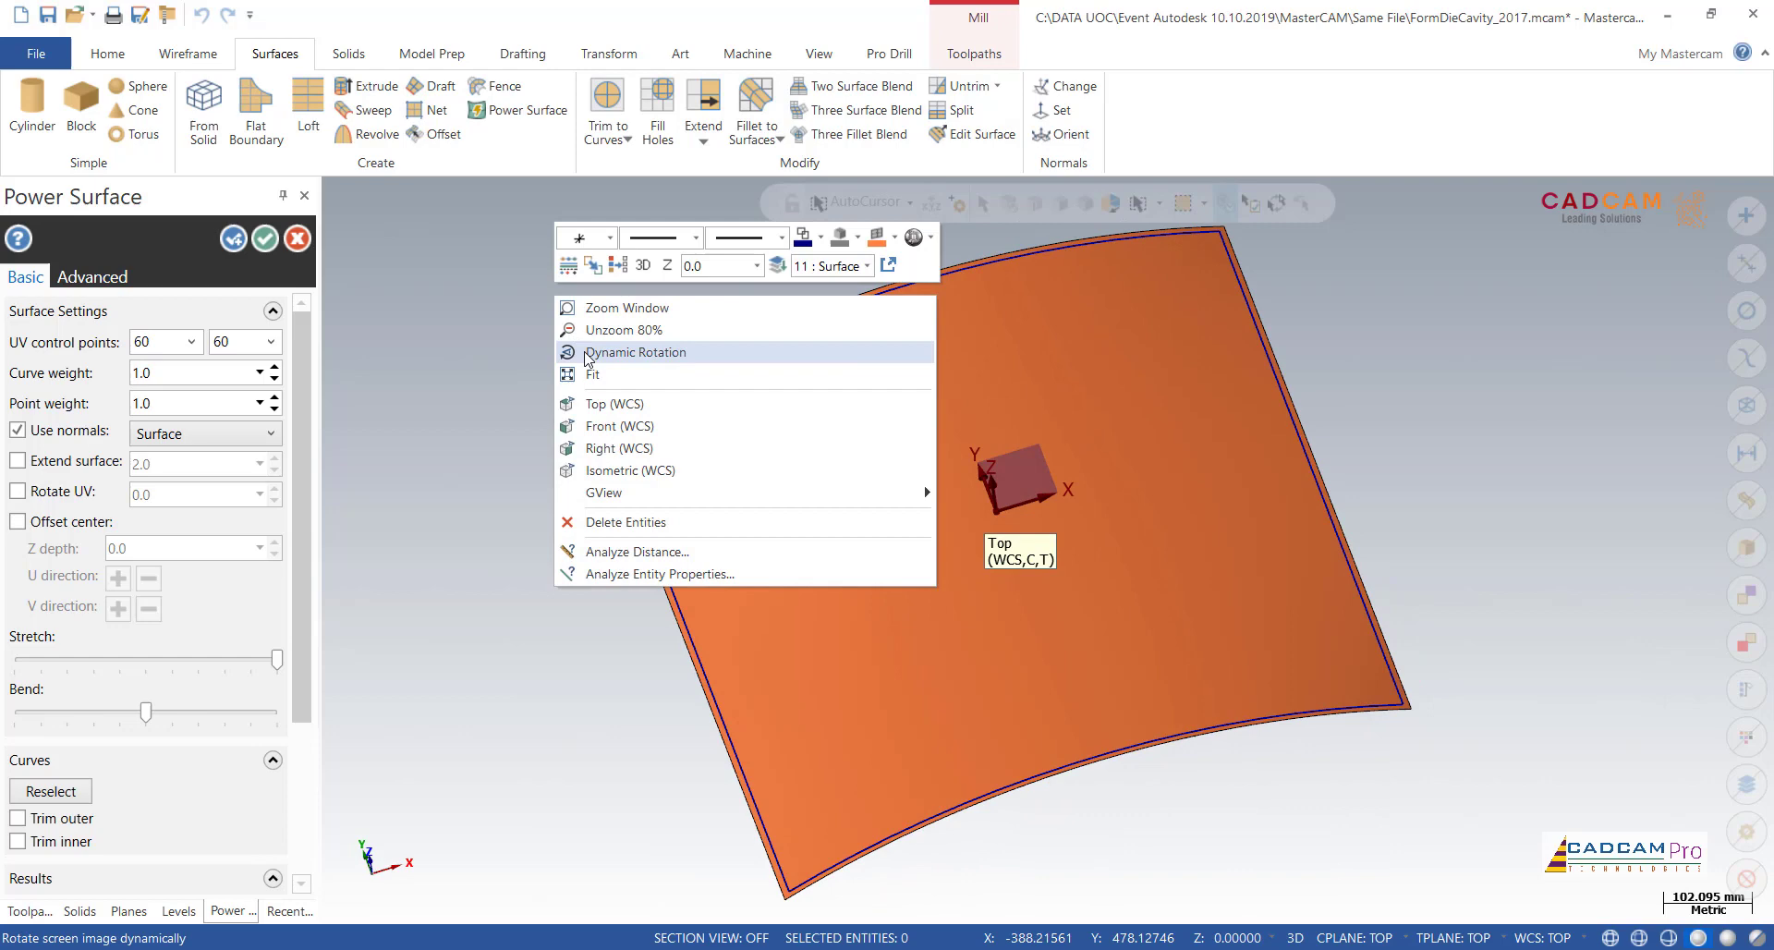
pyautogui.click(615, 404)
pyautogui.scroll(-2, 641, 630)
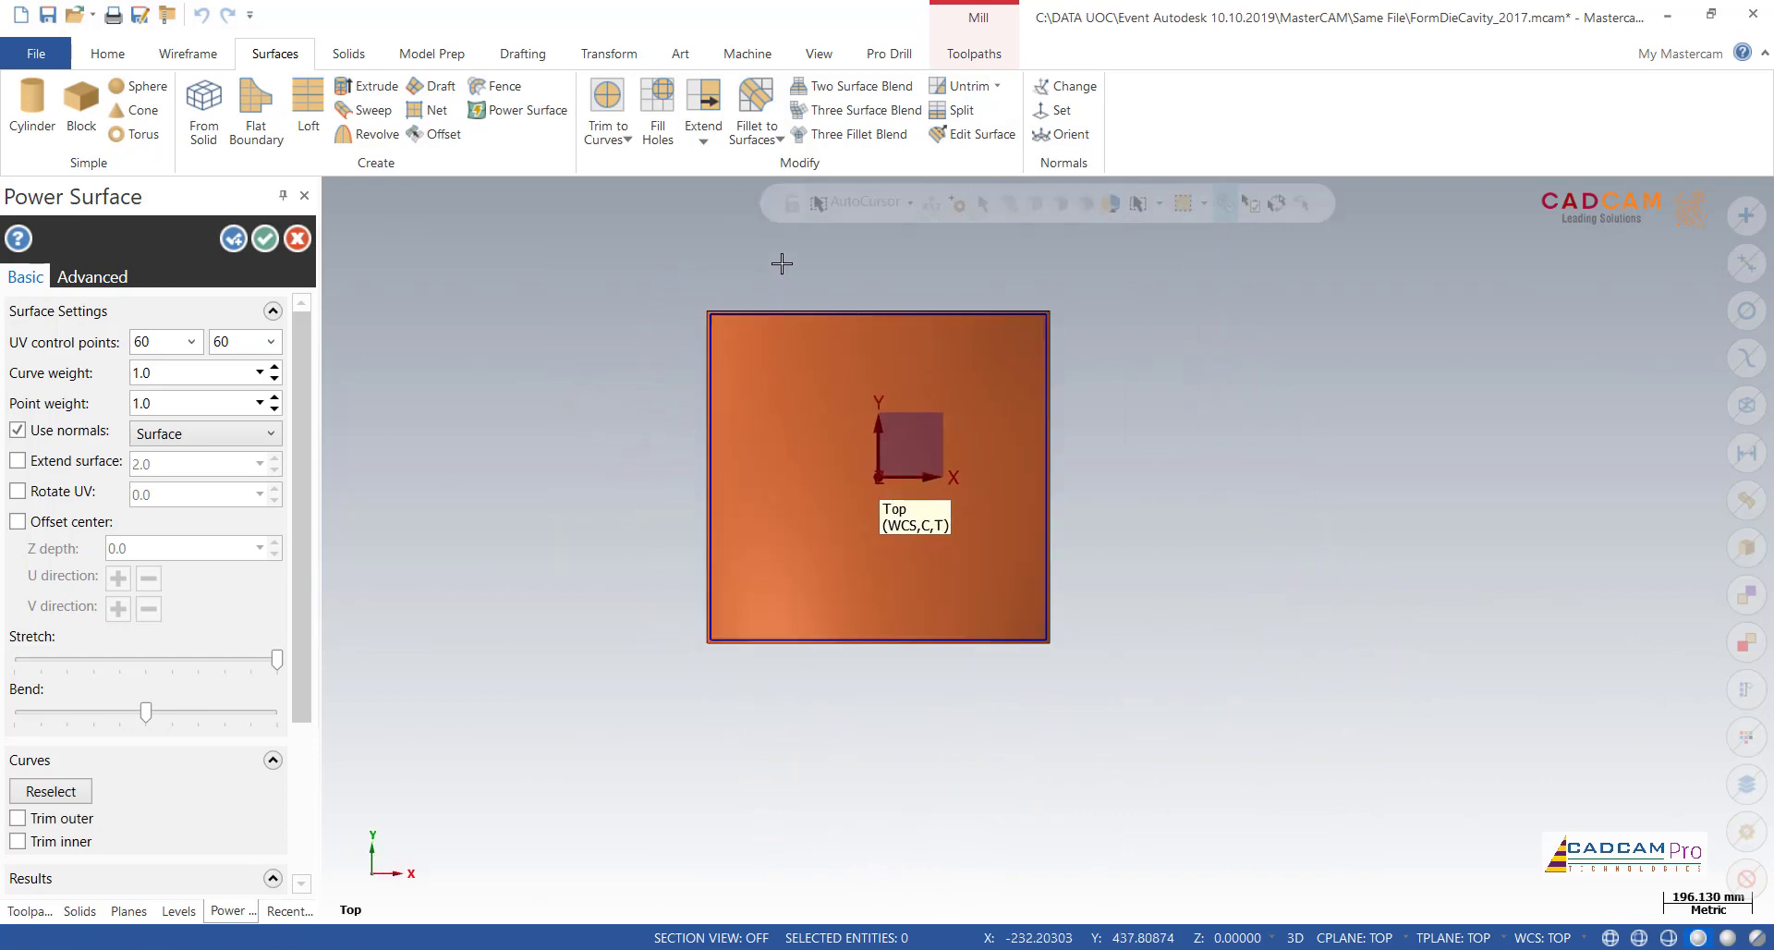
pyautogui.scroll(3, 782, 292)
pyautogui.scroll(3, 771, 305)
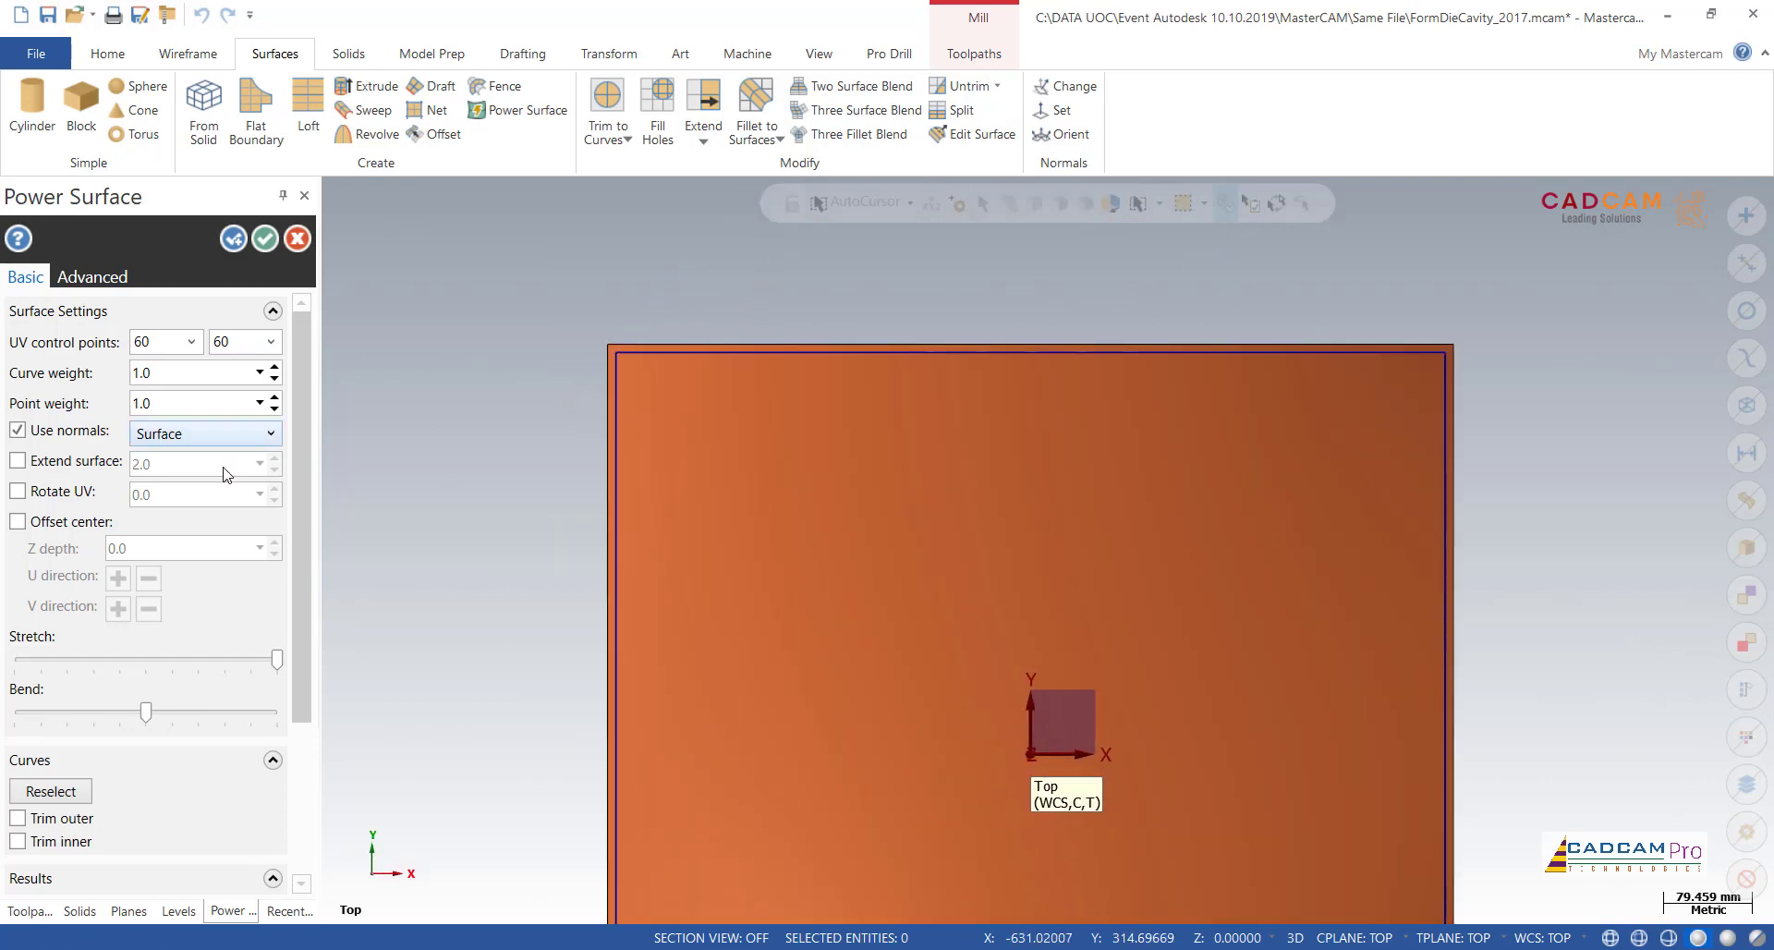
pyautogui.moveTo(302, 445); pyautogui.dragTo(307, 499)
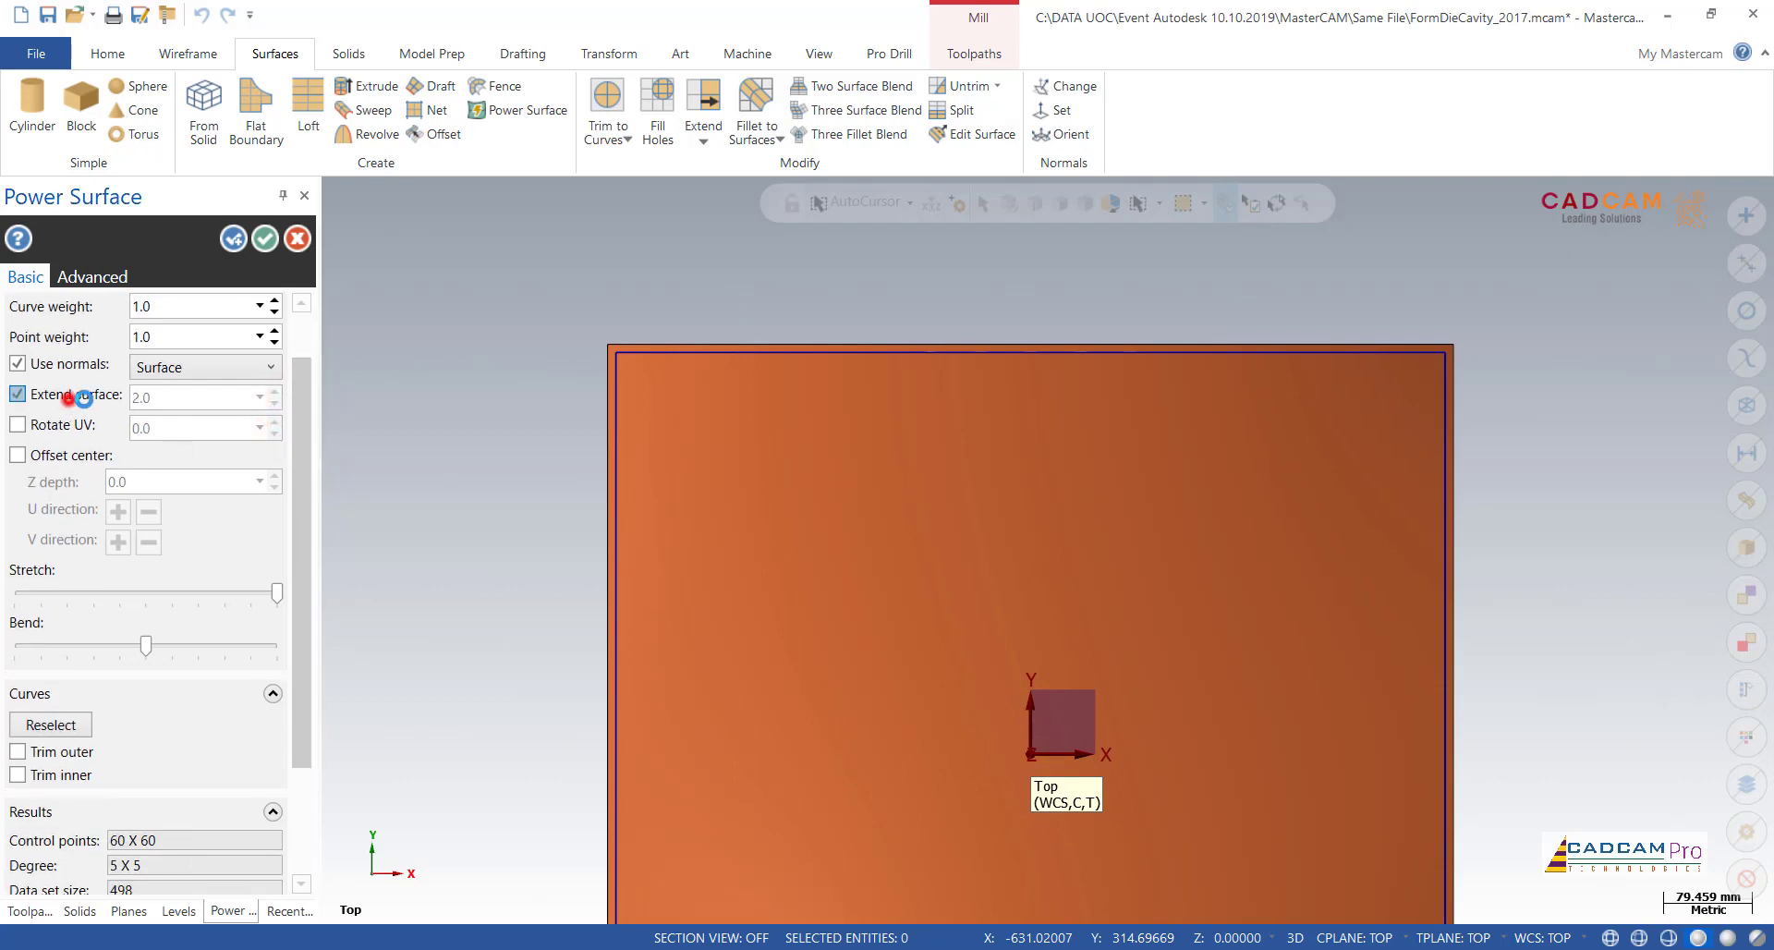
pyautogui.click(68, 398)
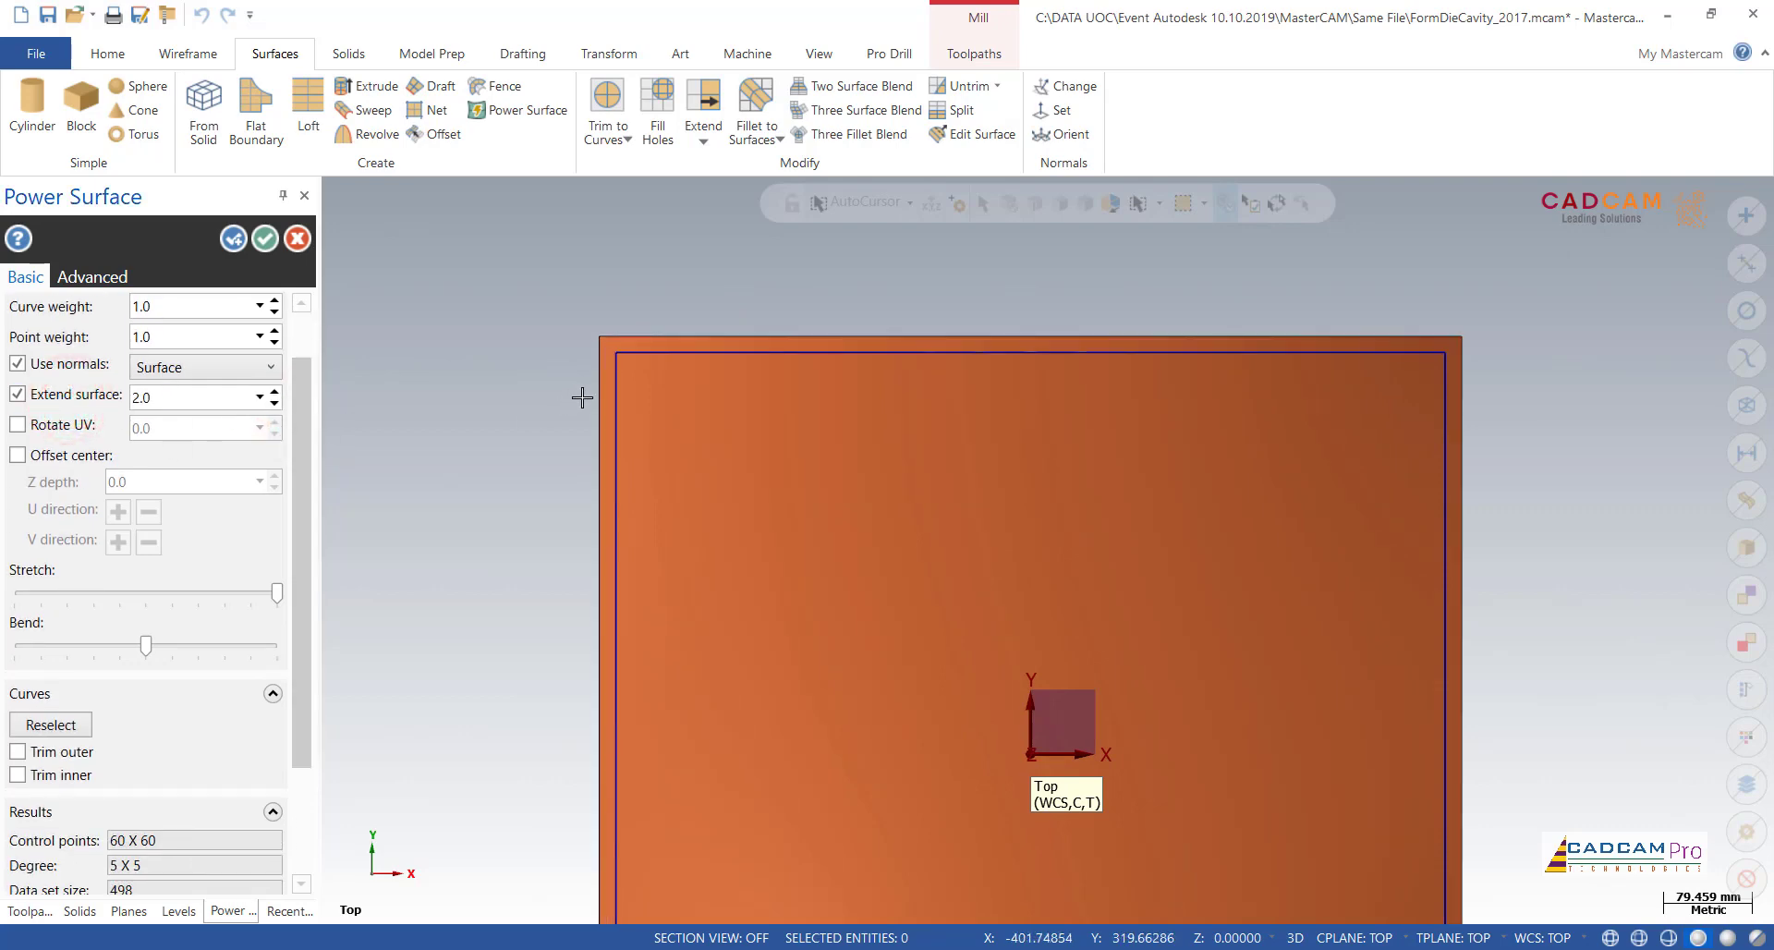
pyautogui.scroll(-4, 540, 397)
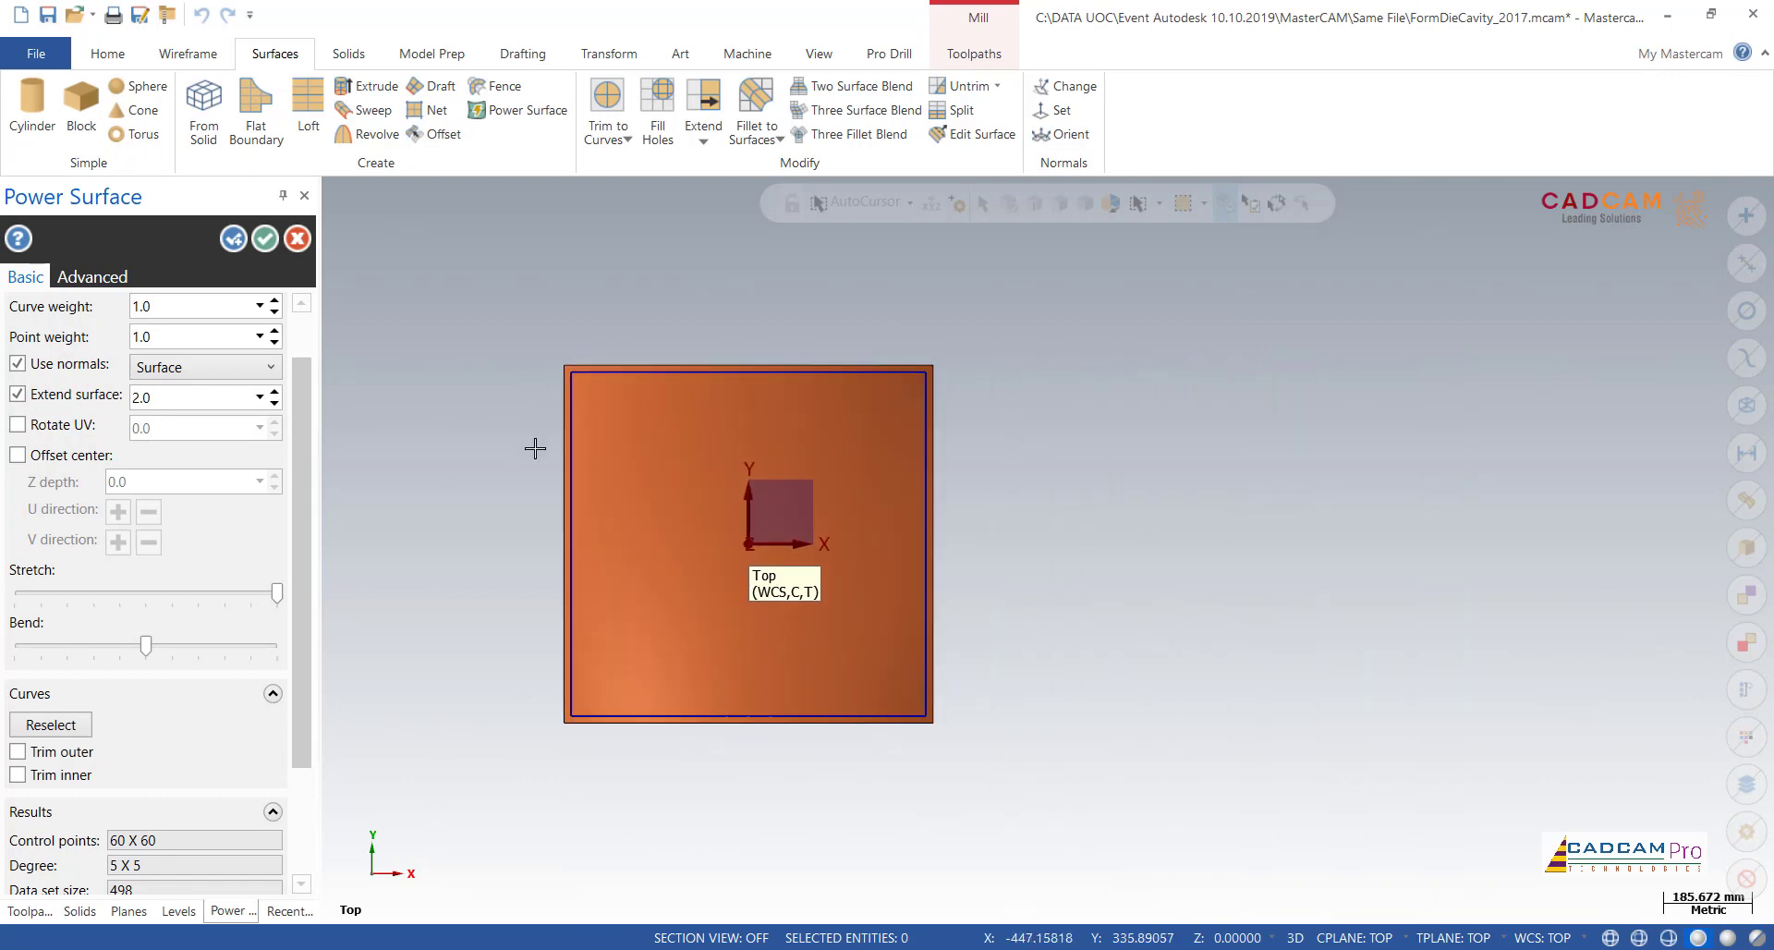
pyautogui.scroll(2, 531, 447)
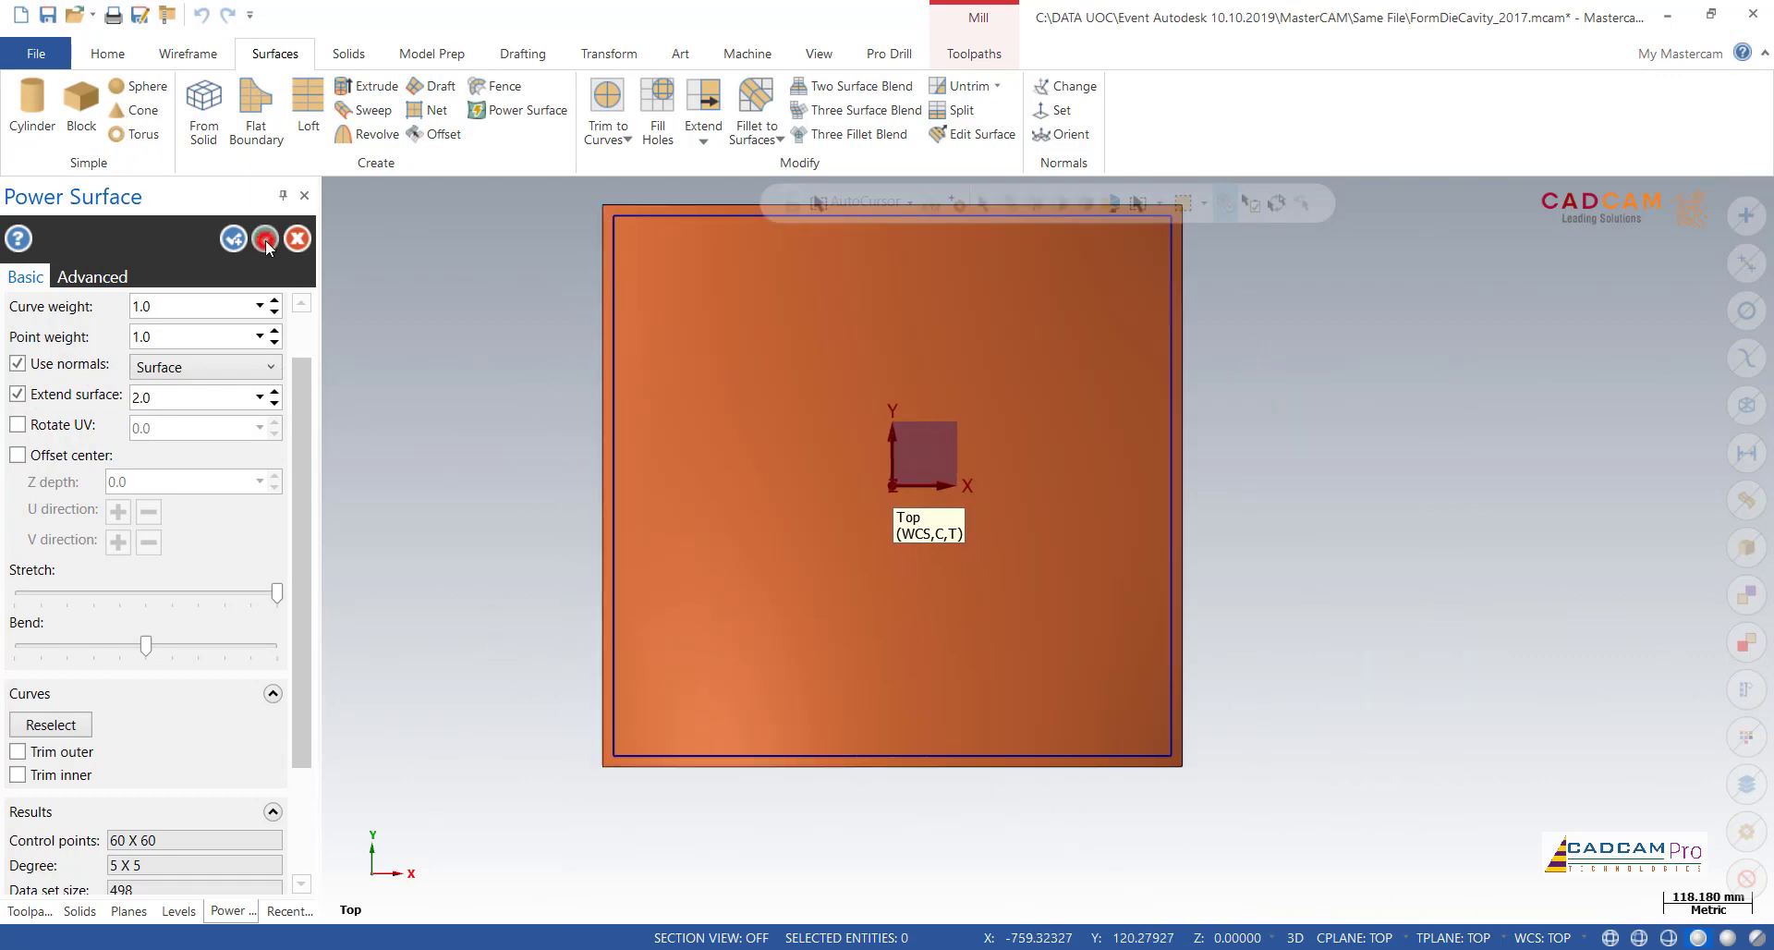
pyautogui.click(265, 239)
# Step: Delete the four outer edge curves around the new power surface
pyautogui.scroll(-2, 502, 419)
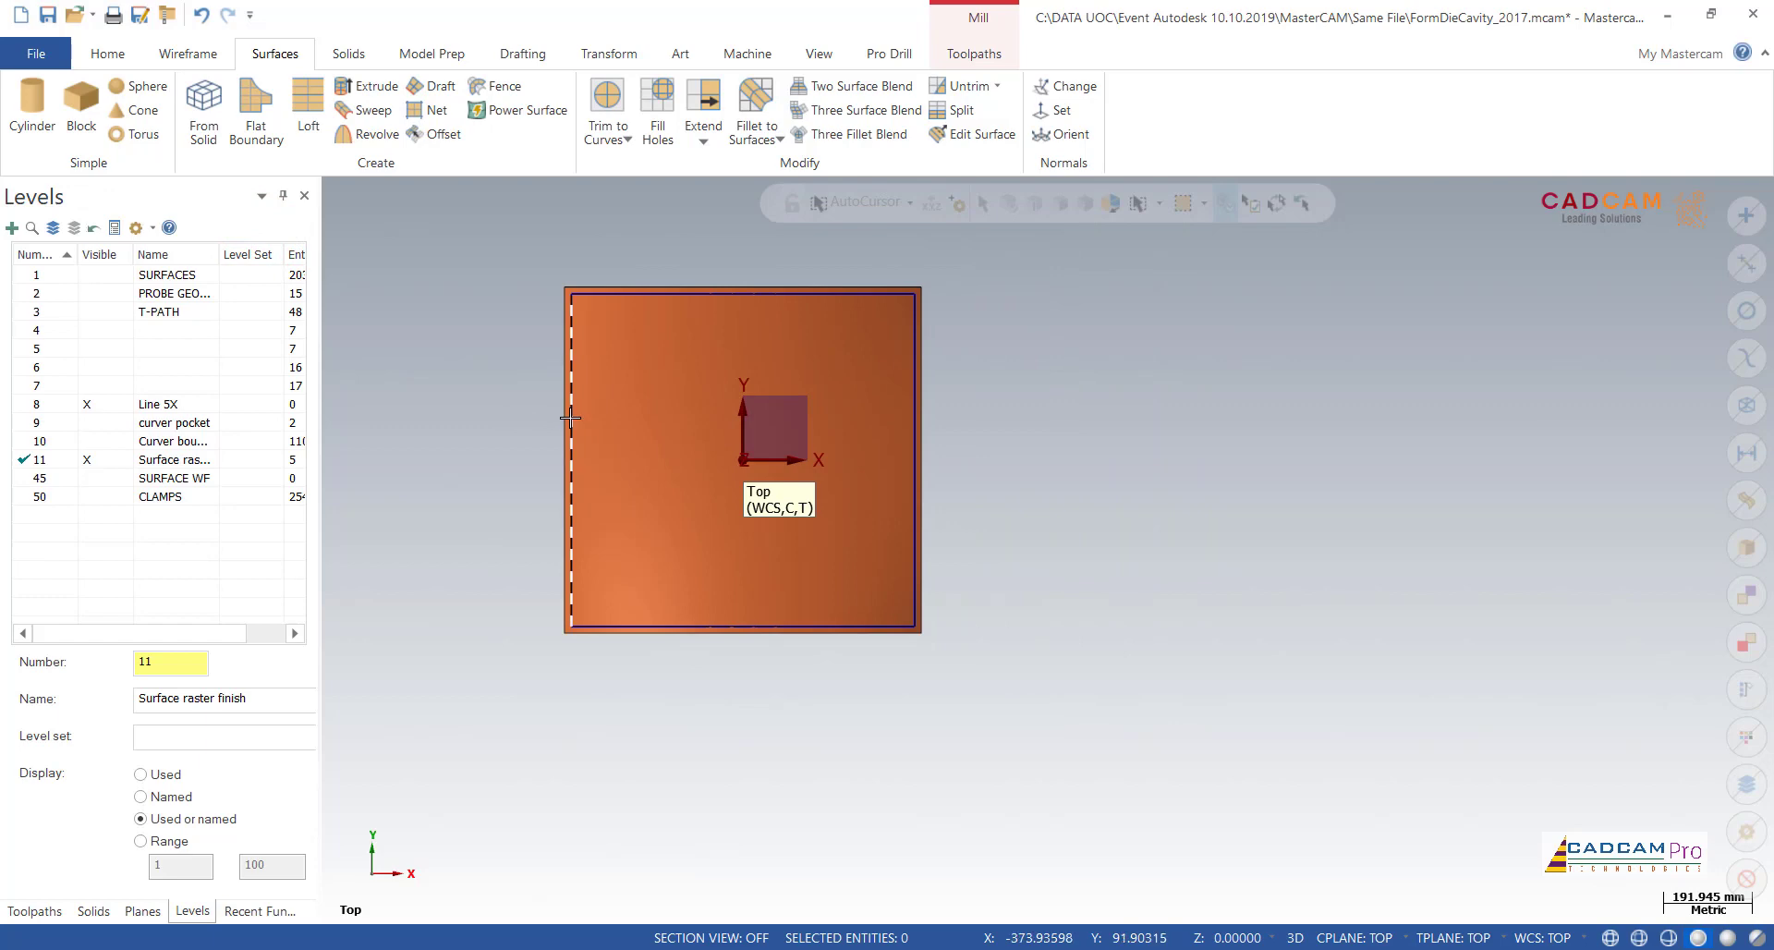
pyautogui.moveTo(503, 456); pyautogui.dragTo(1109, 614, button='middle')
pyautogui.scroll(2, 661, 530)
pyautogui.scroll(1, 1109, 613)
pyautogui.click(1207, 657)
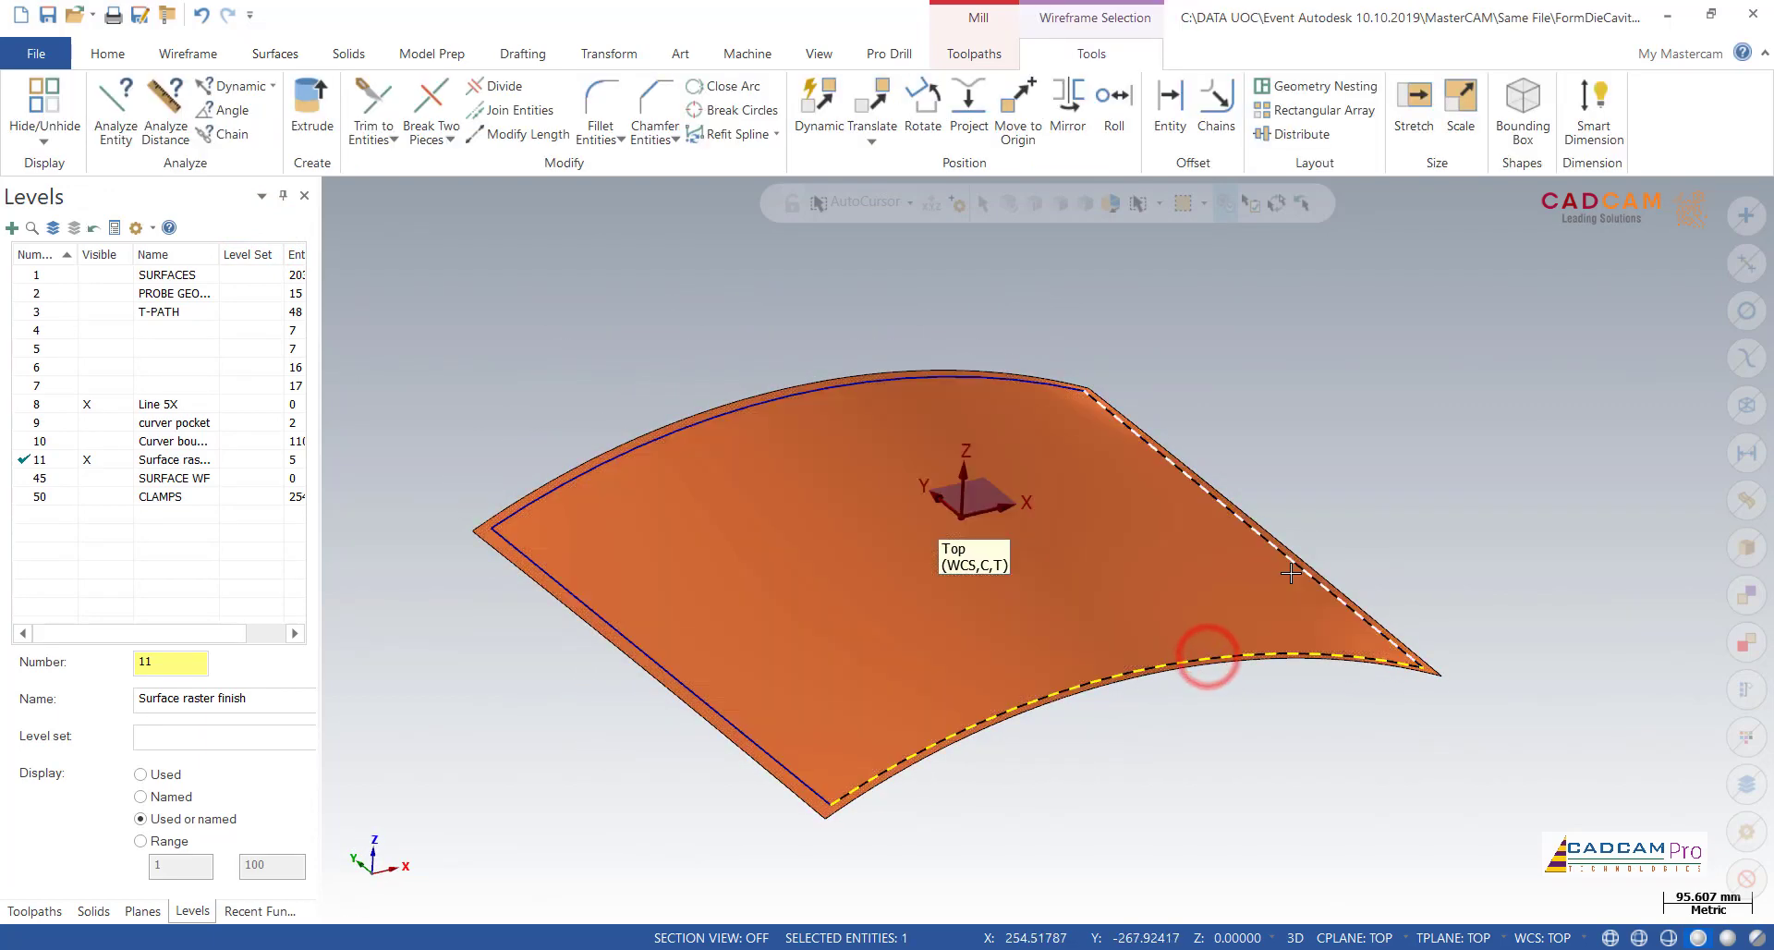
pyautogui.click(1291, 573)
pyautogui.click(1074, 381)
pyautogui.click(535, 571)
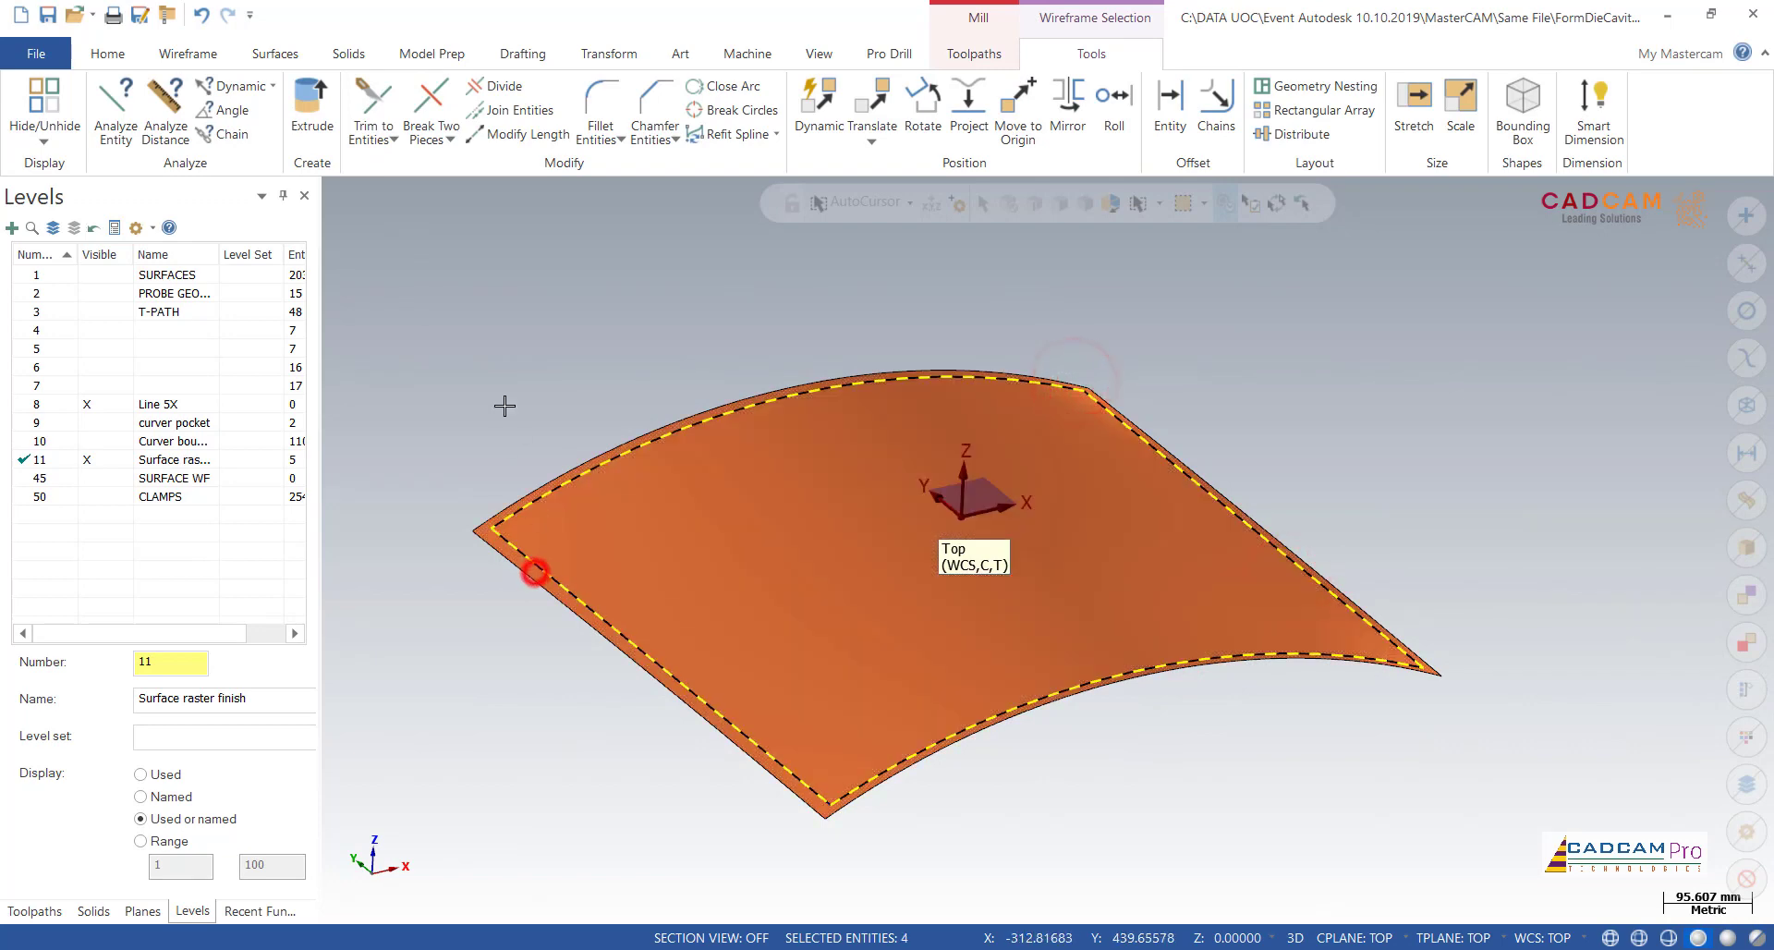
pyautogui.press('Delete')
pyautogui.scroll(-1, 511, 383)
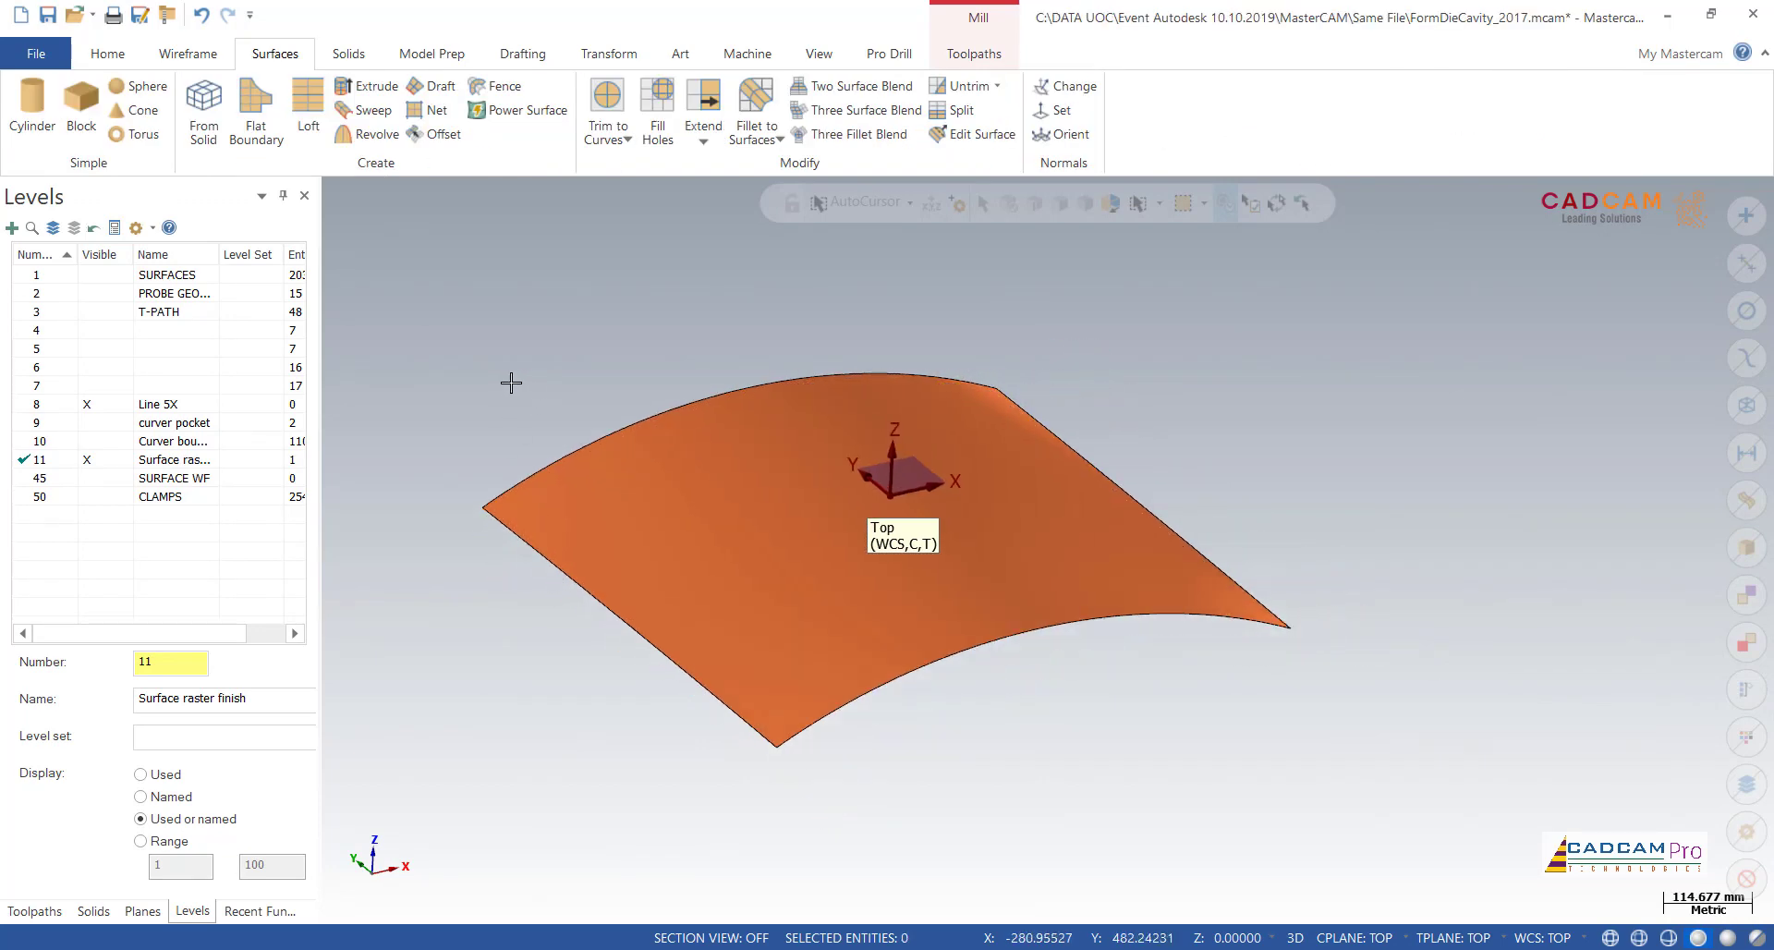
# Step: Check the curves on levels 9 and 10, hide both levels again and show the die model on the SURFACES level
pyautogui.click(109, 424)
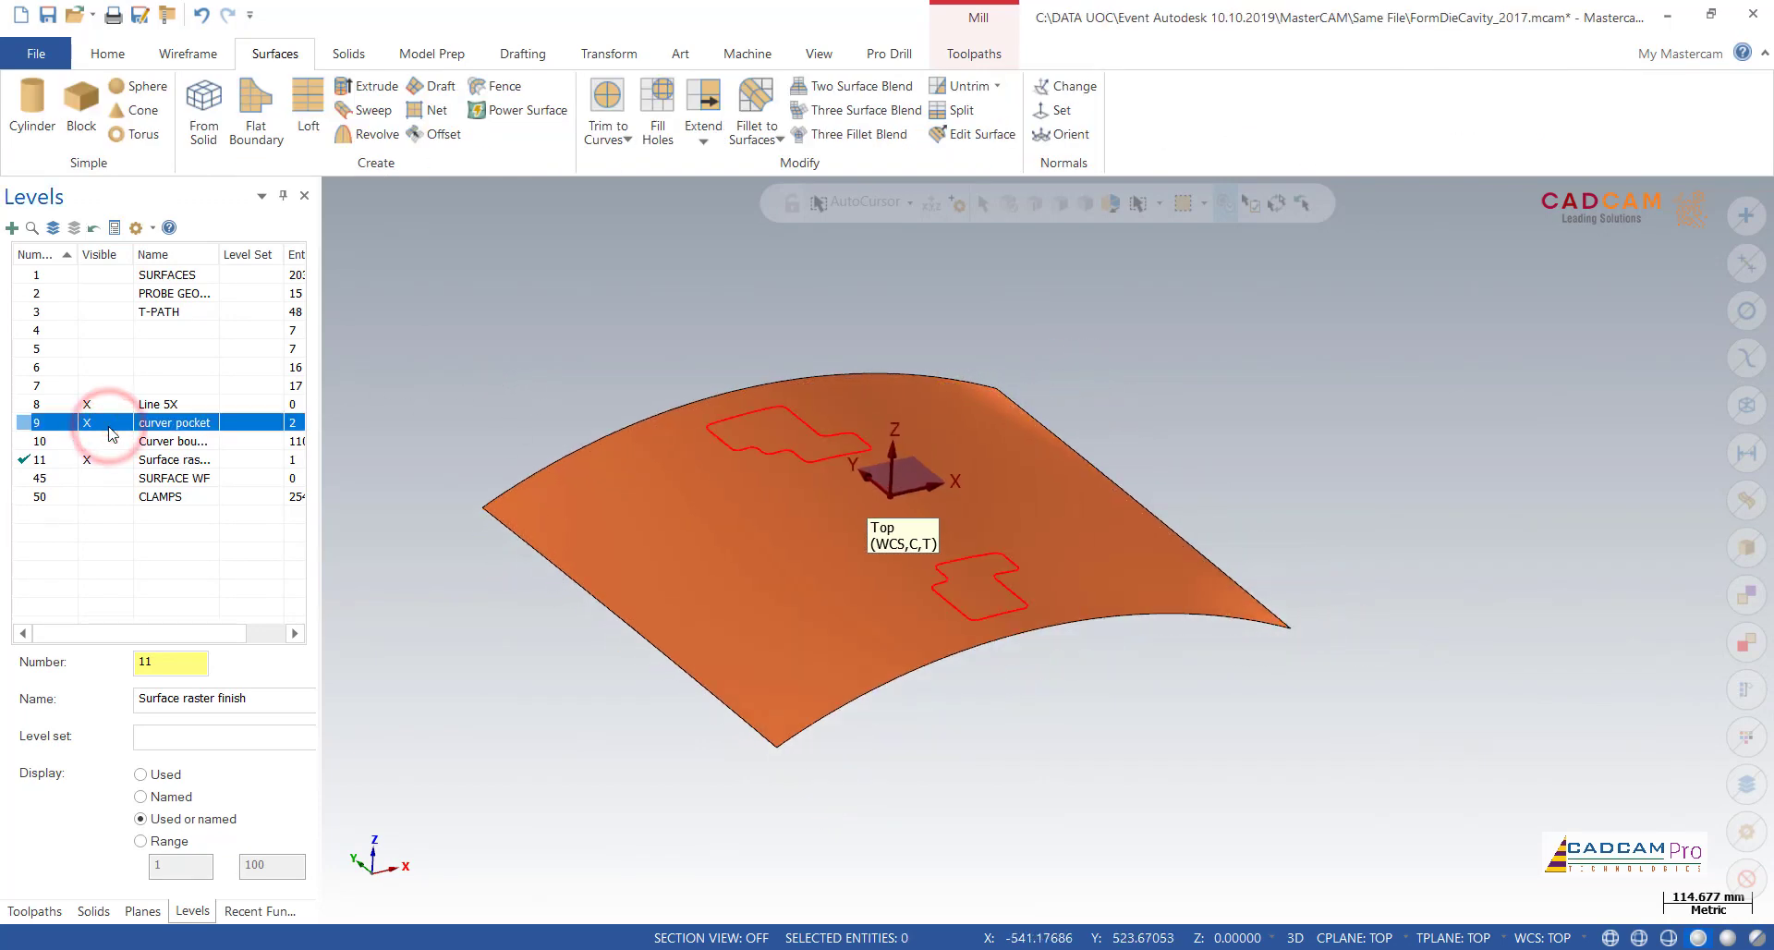
pyautogui.click(99, 441)
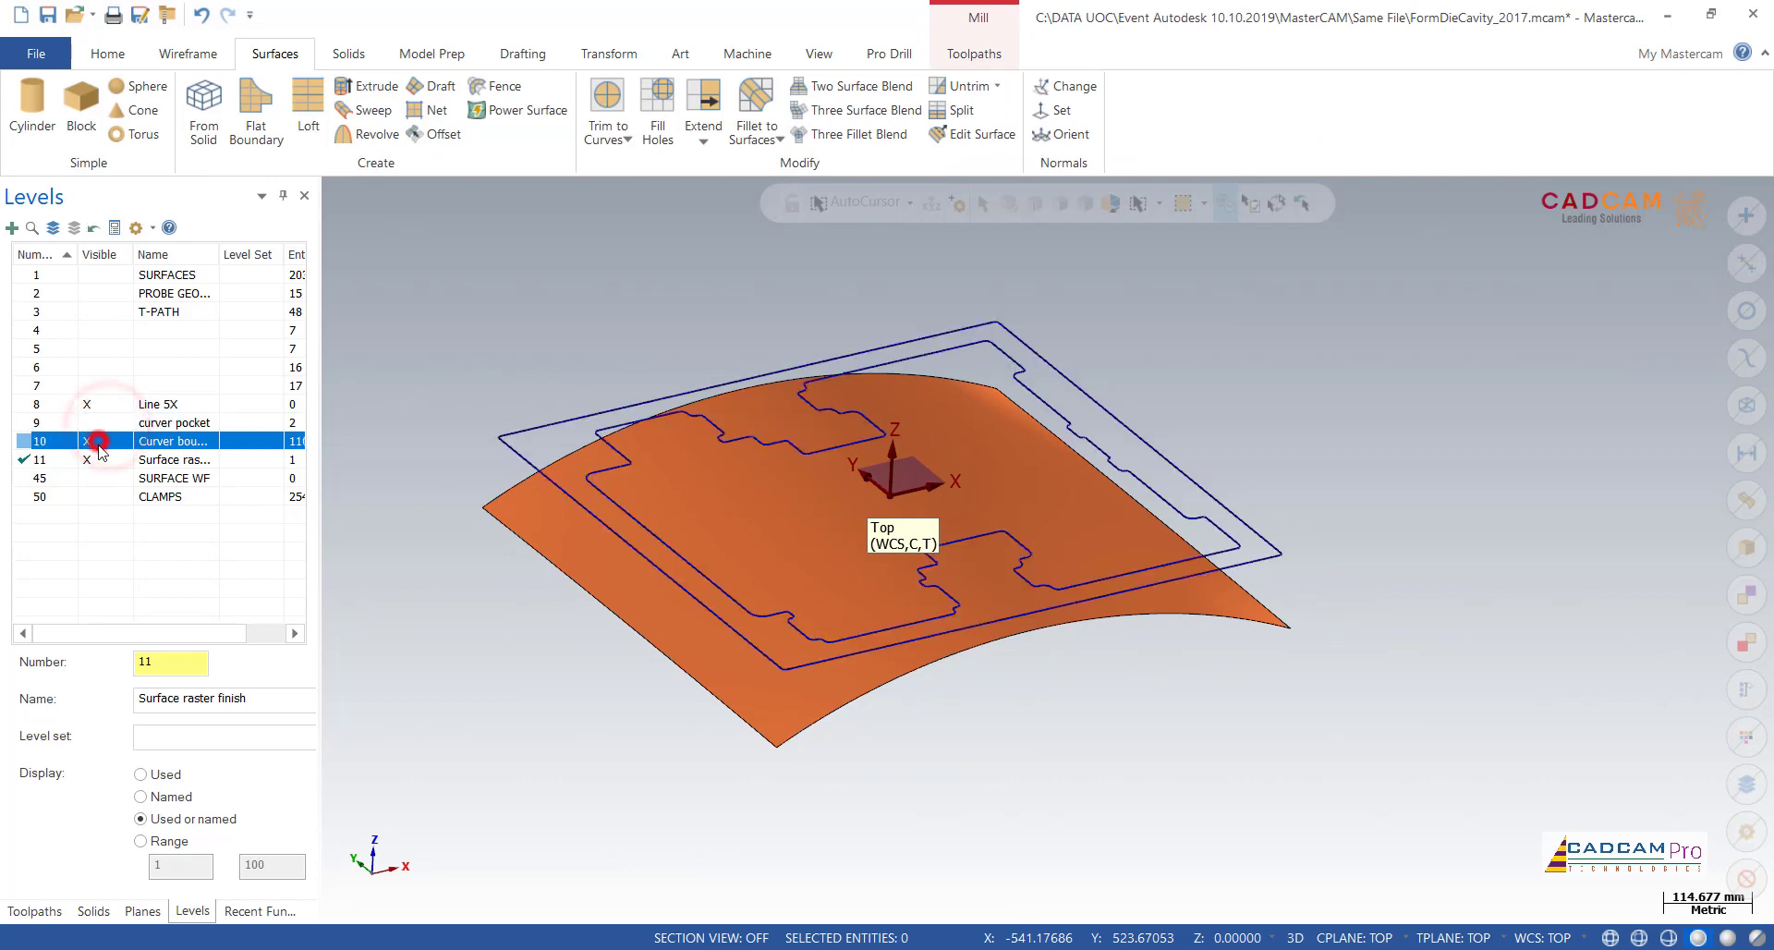
pyautogui.click(99, 446)
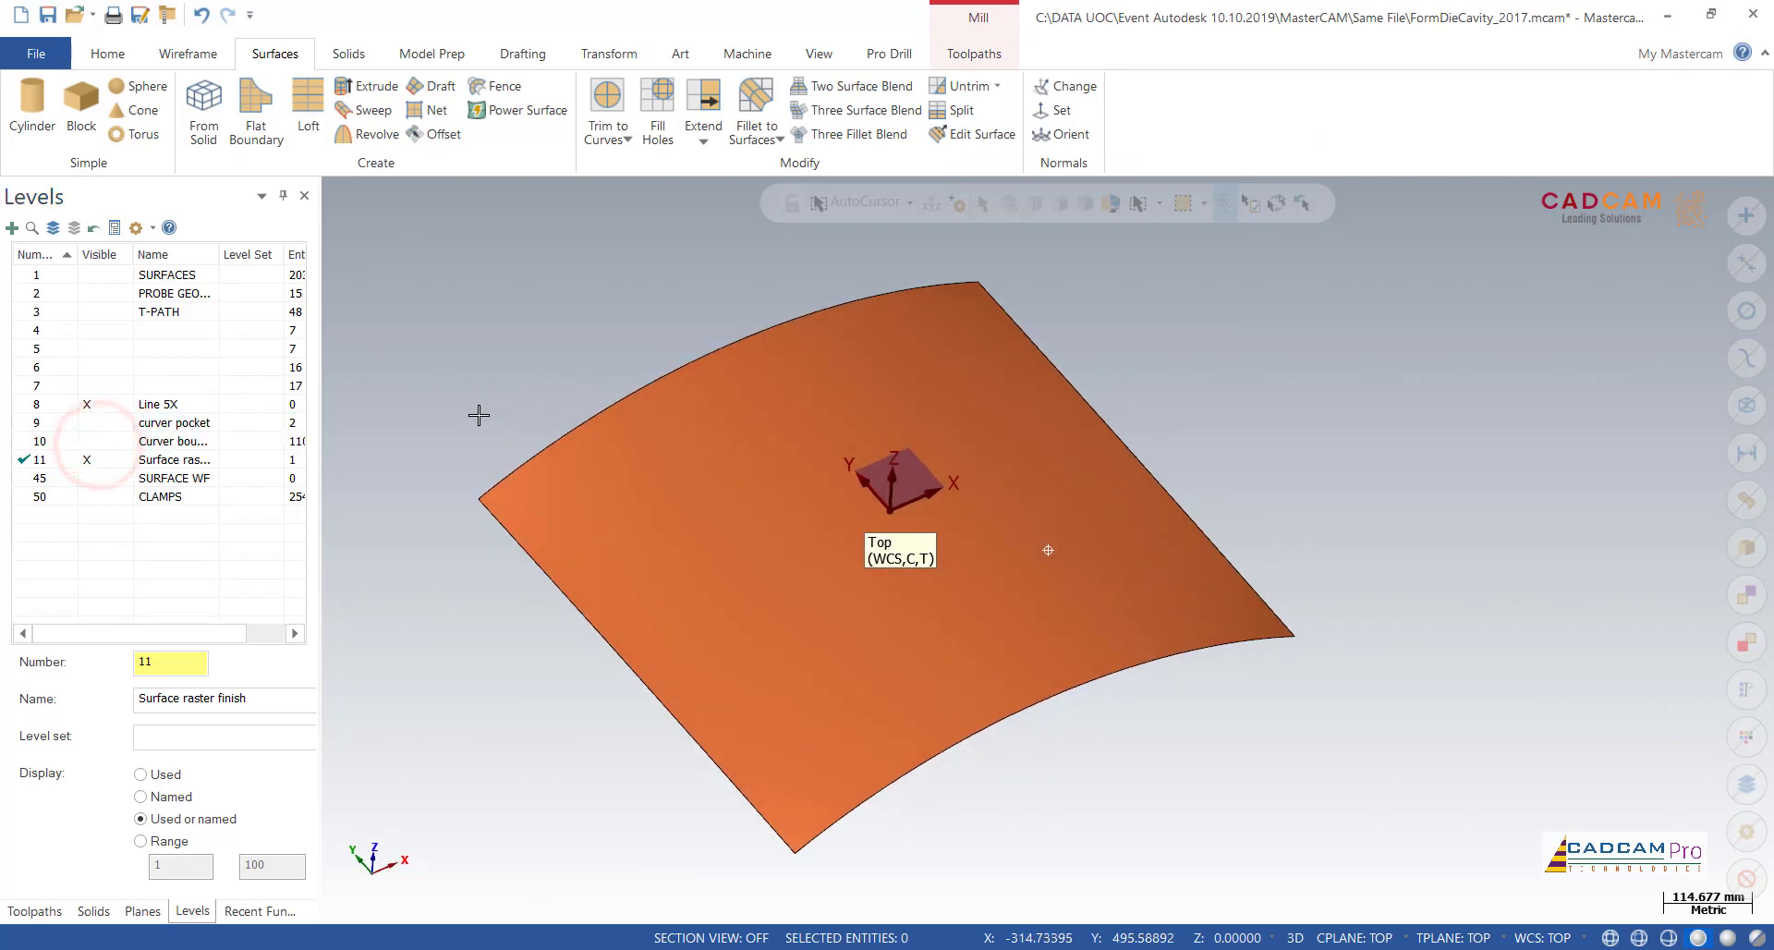
pyautogui.click(100, 274)
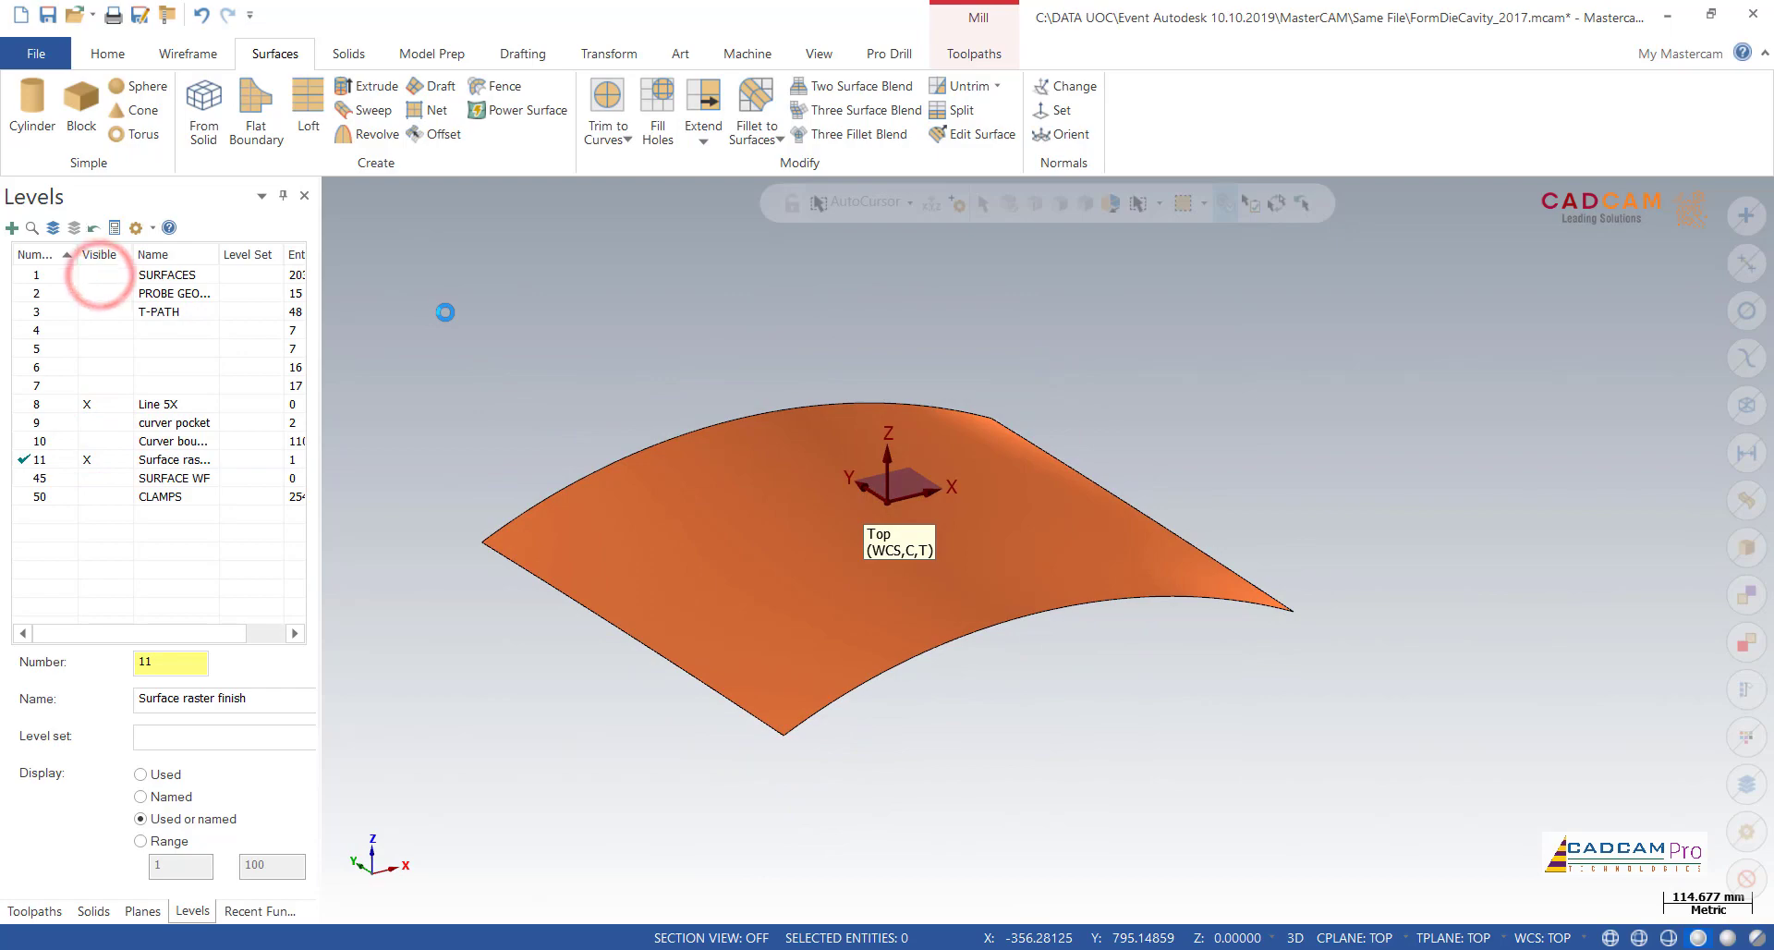
# Step: Examine how the new surface lies against the die's curved rim face and around the walls of the small pockets
pyautogui.moveTo(549, 390); pyautogui.dragTo(661, 481, button='middle')
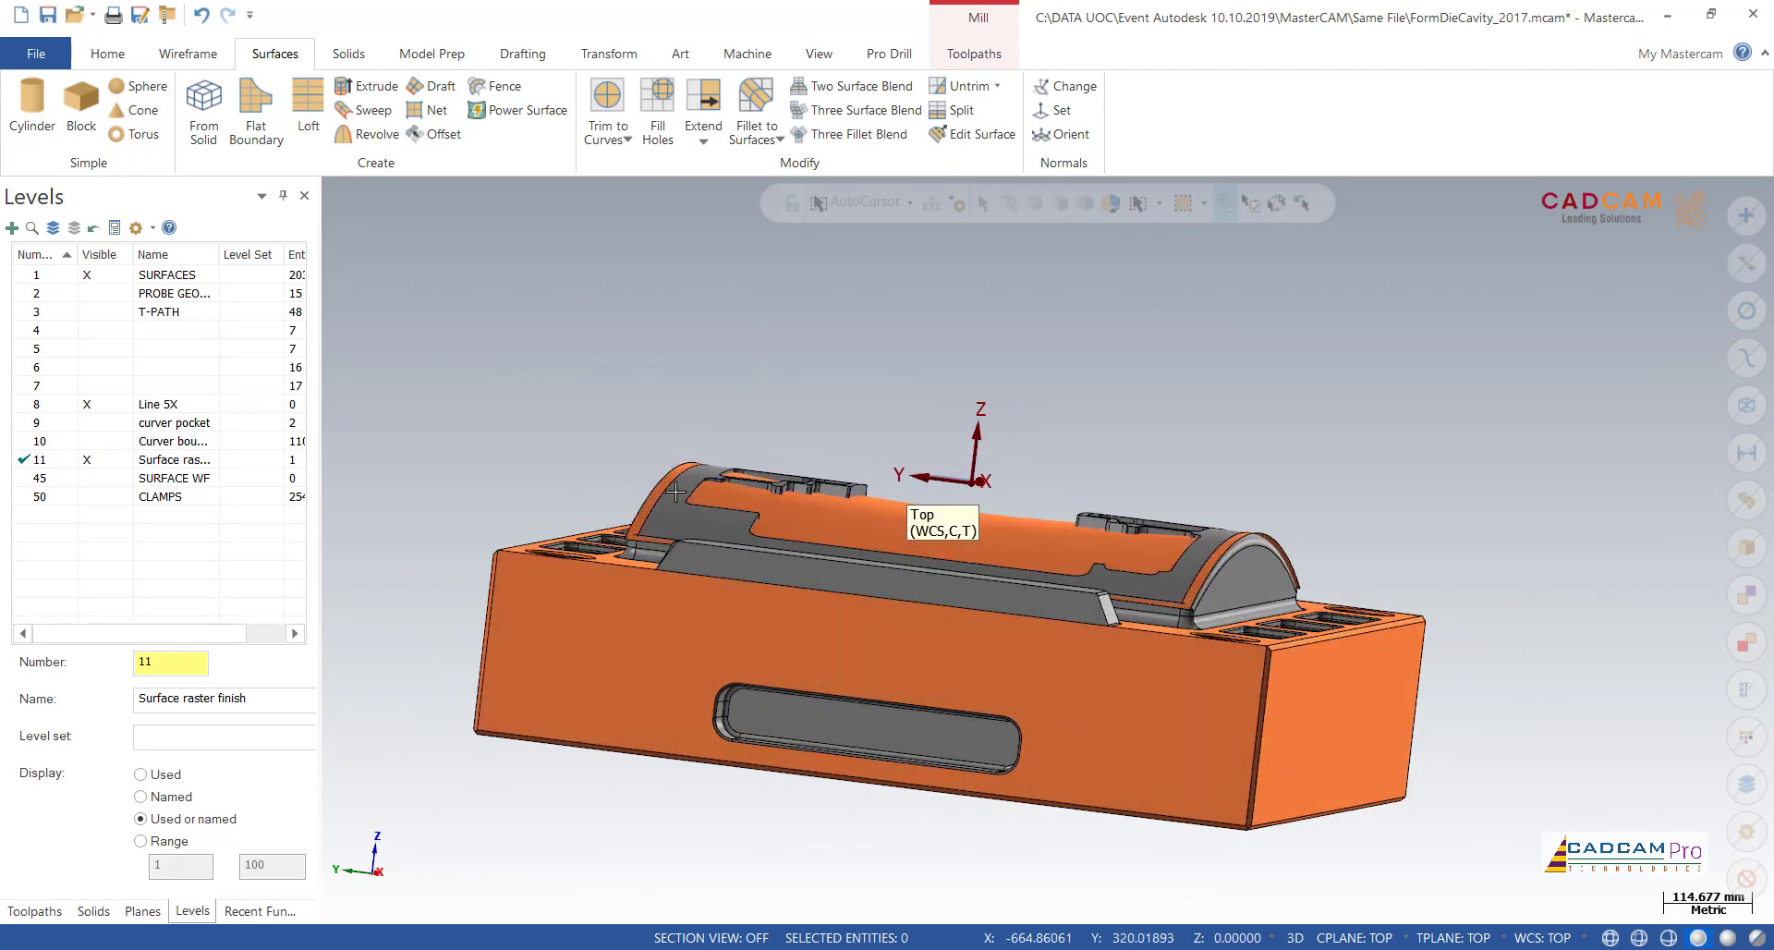
pyautogui.scroll(5, 650, 484)
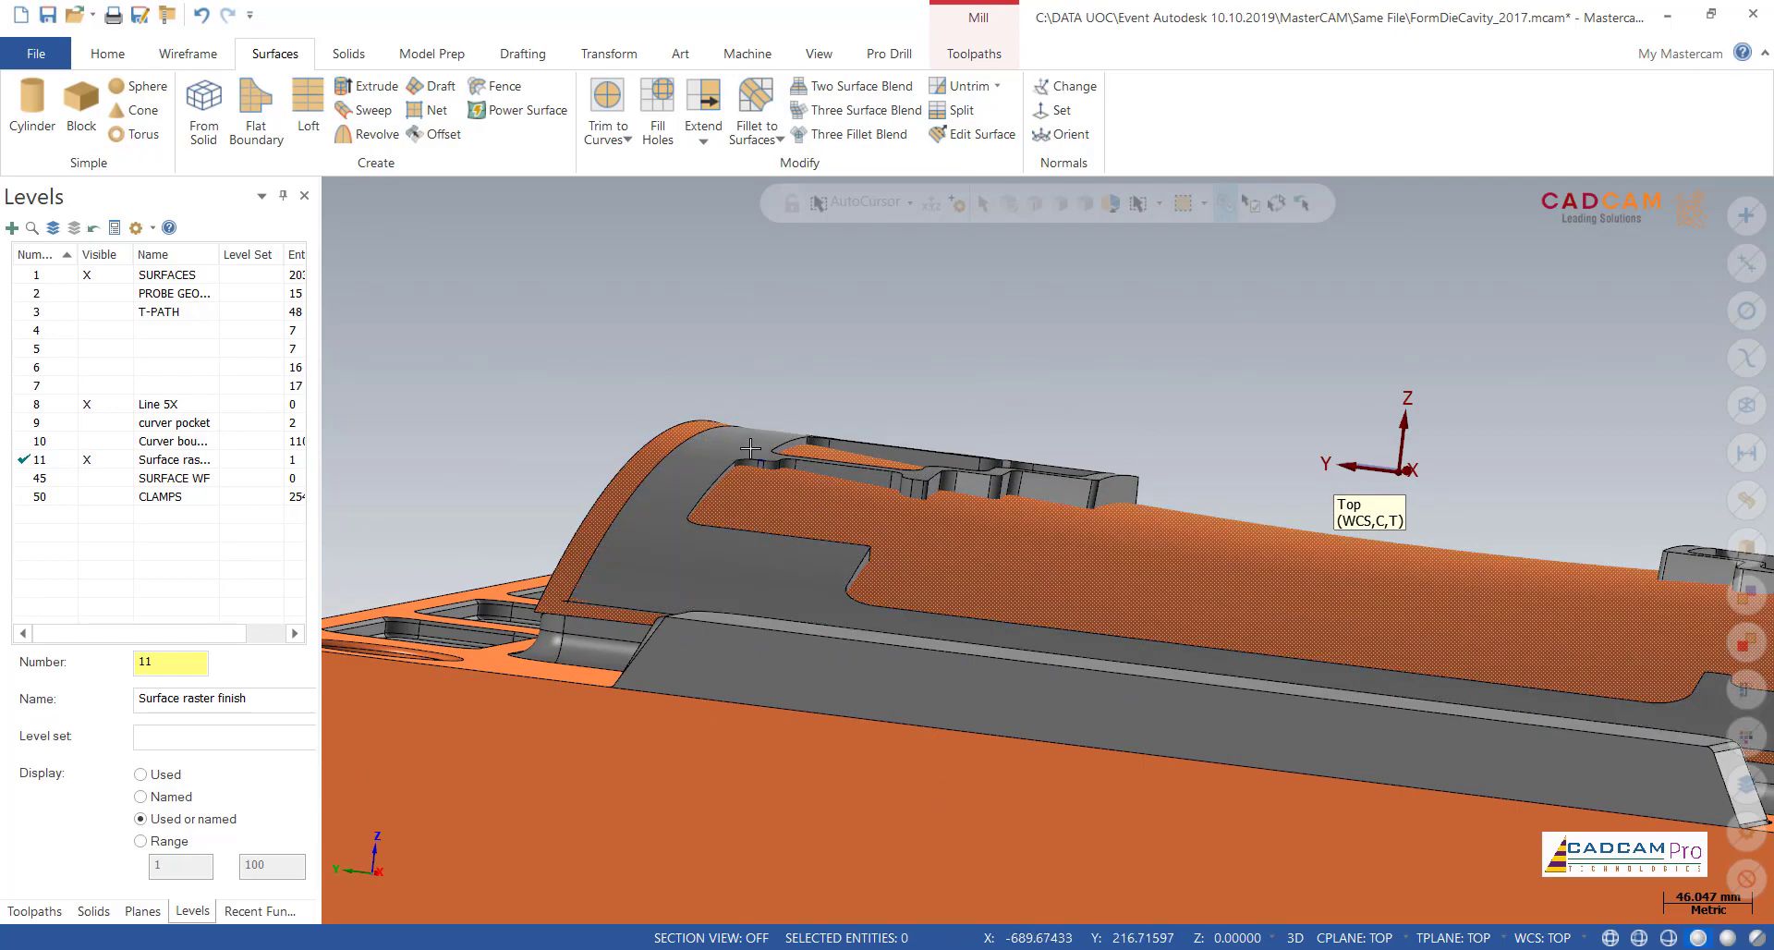
pyautogui.scroll(-5, 636, 406)
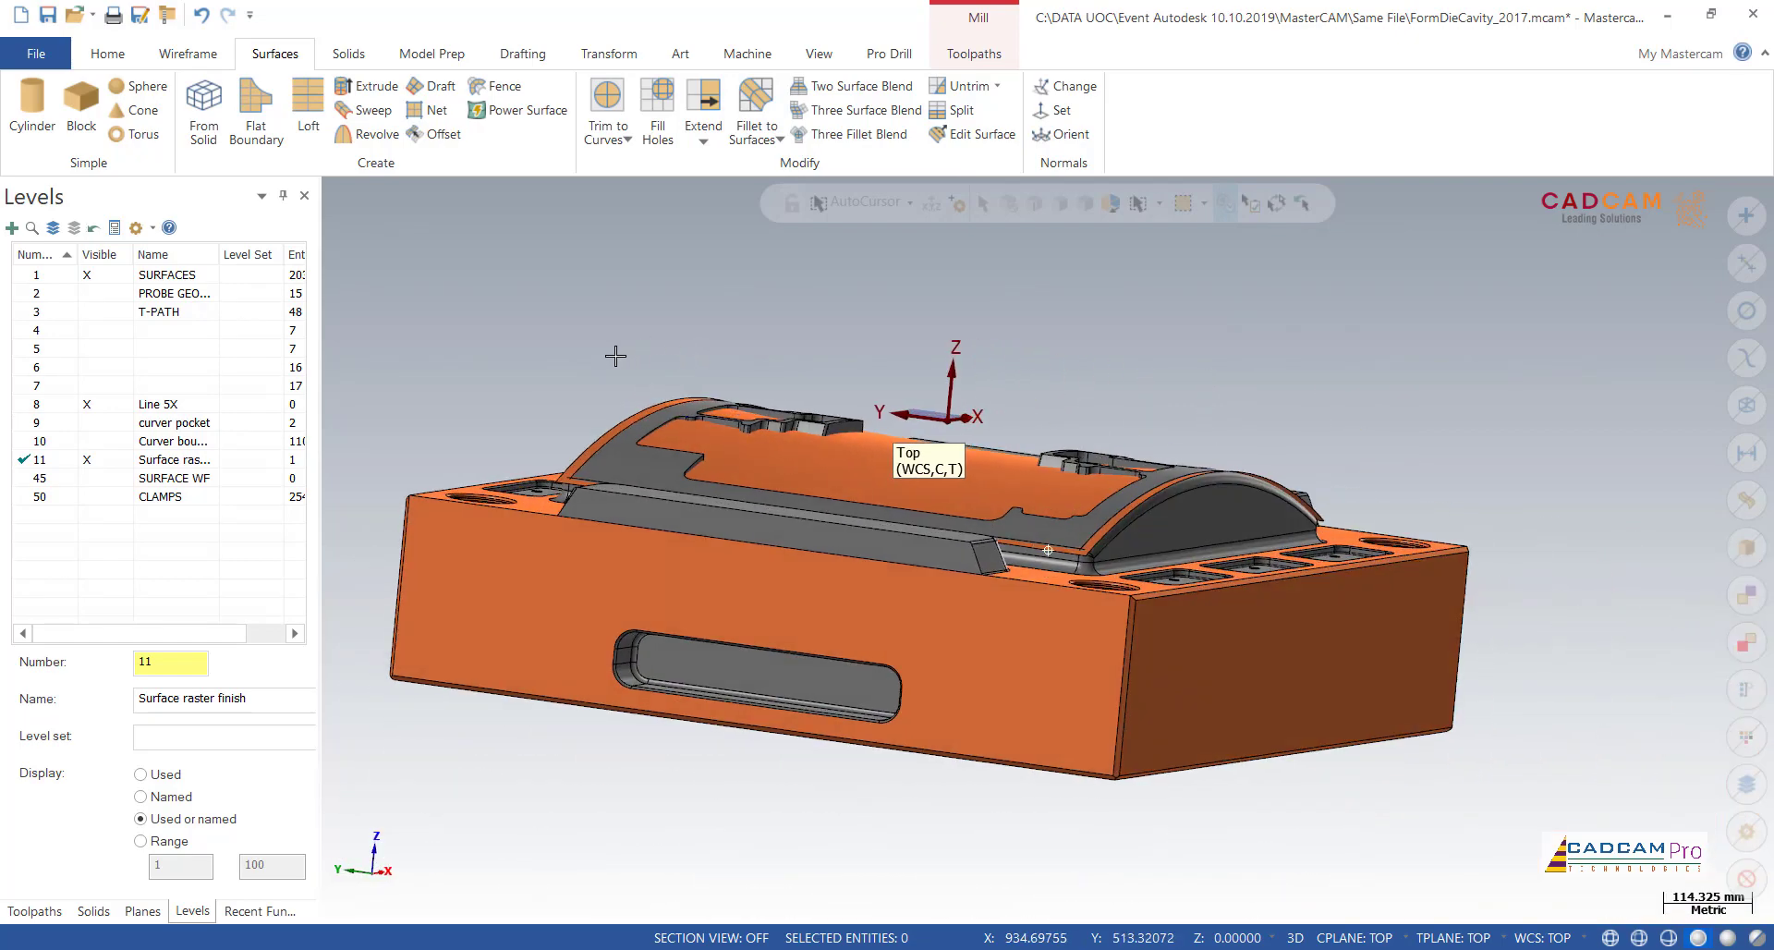
pyautogui.moveTo(546, 391); pyautogui.dragTo(536, 406, button='middle')
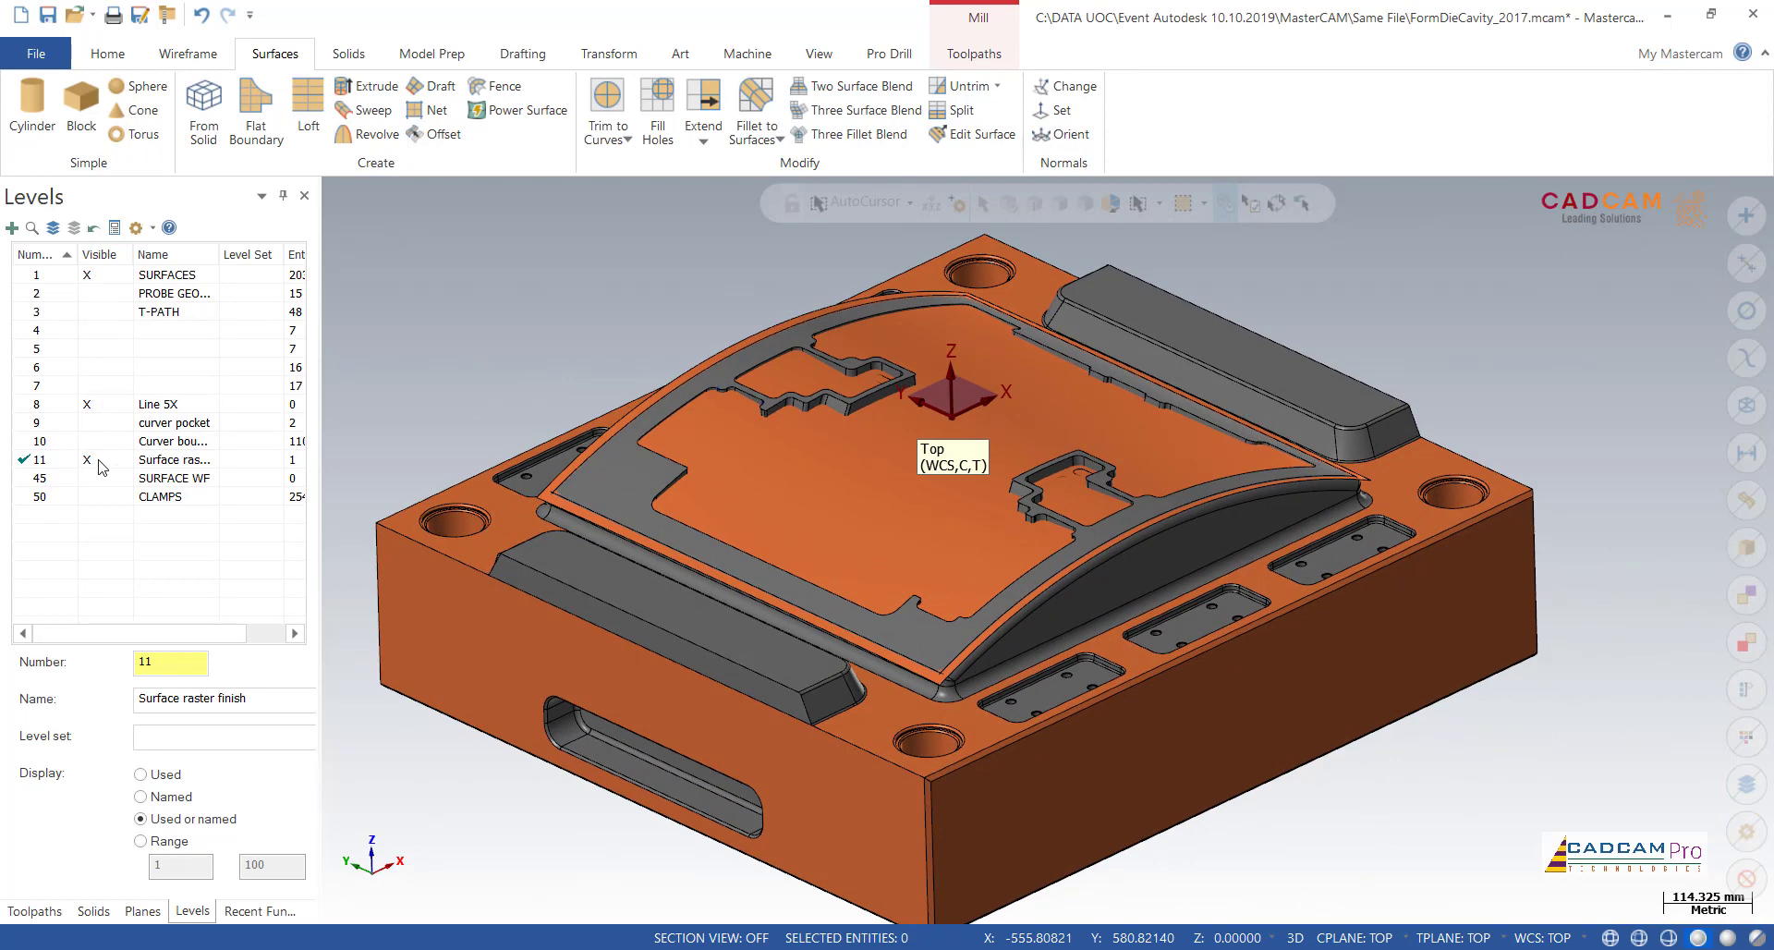
pyautogui.scroll(4, 698, 353)
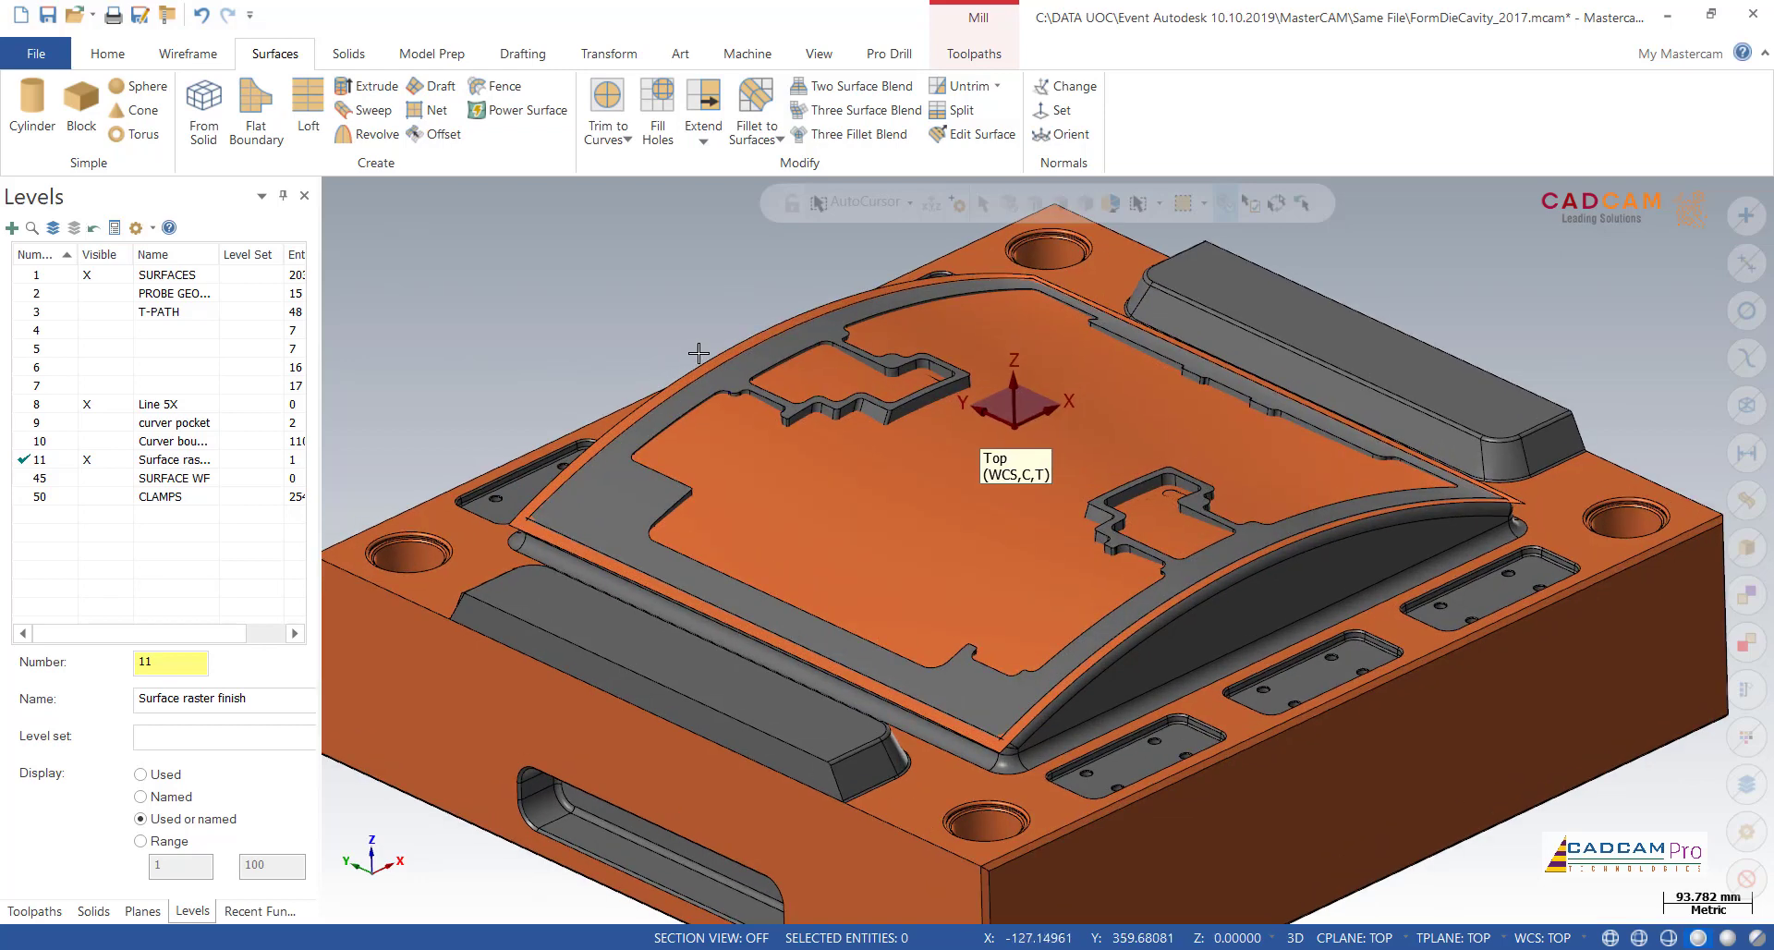
pyautogui.scroll(1, 698, 353)
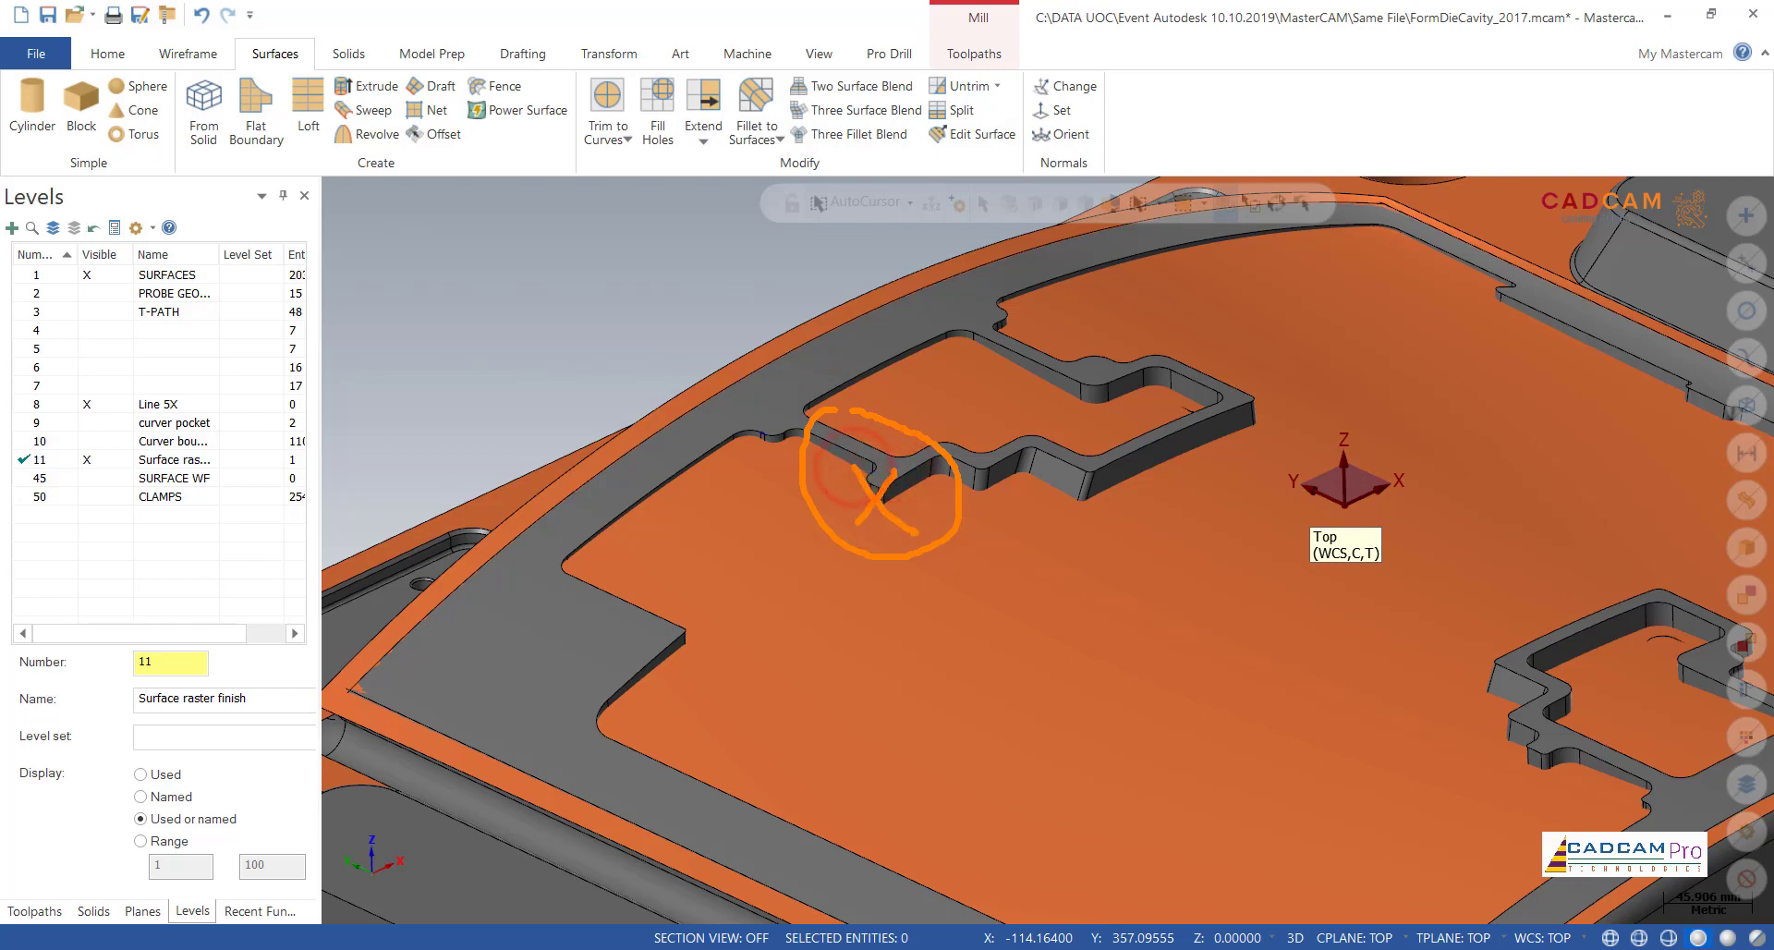
pyautogui.press('Escape')
pyautogui.scroll(-5, 649, 381)
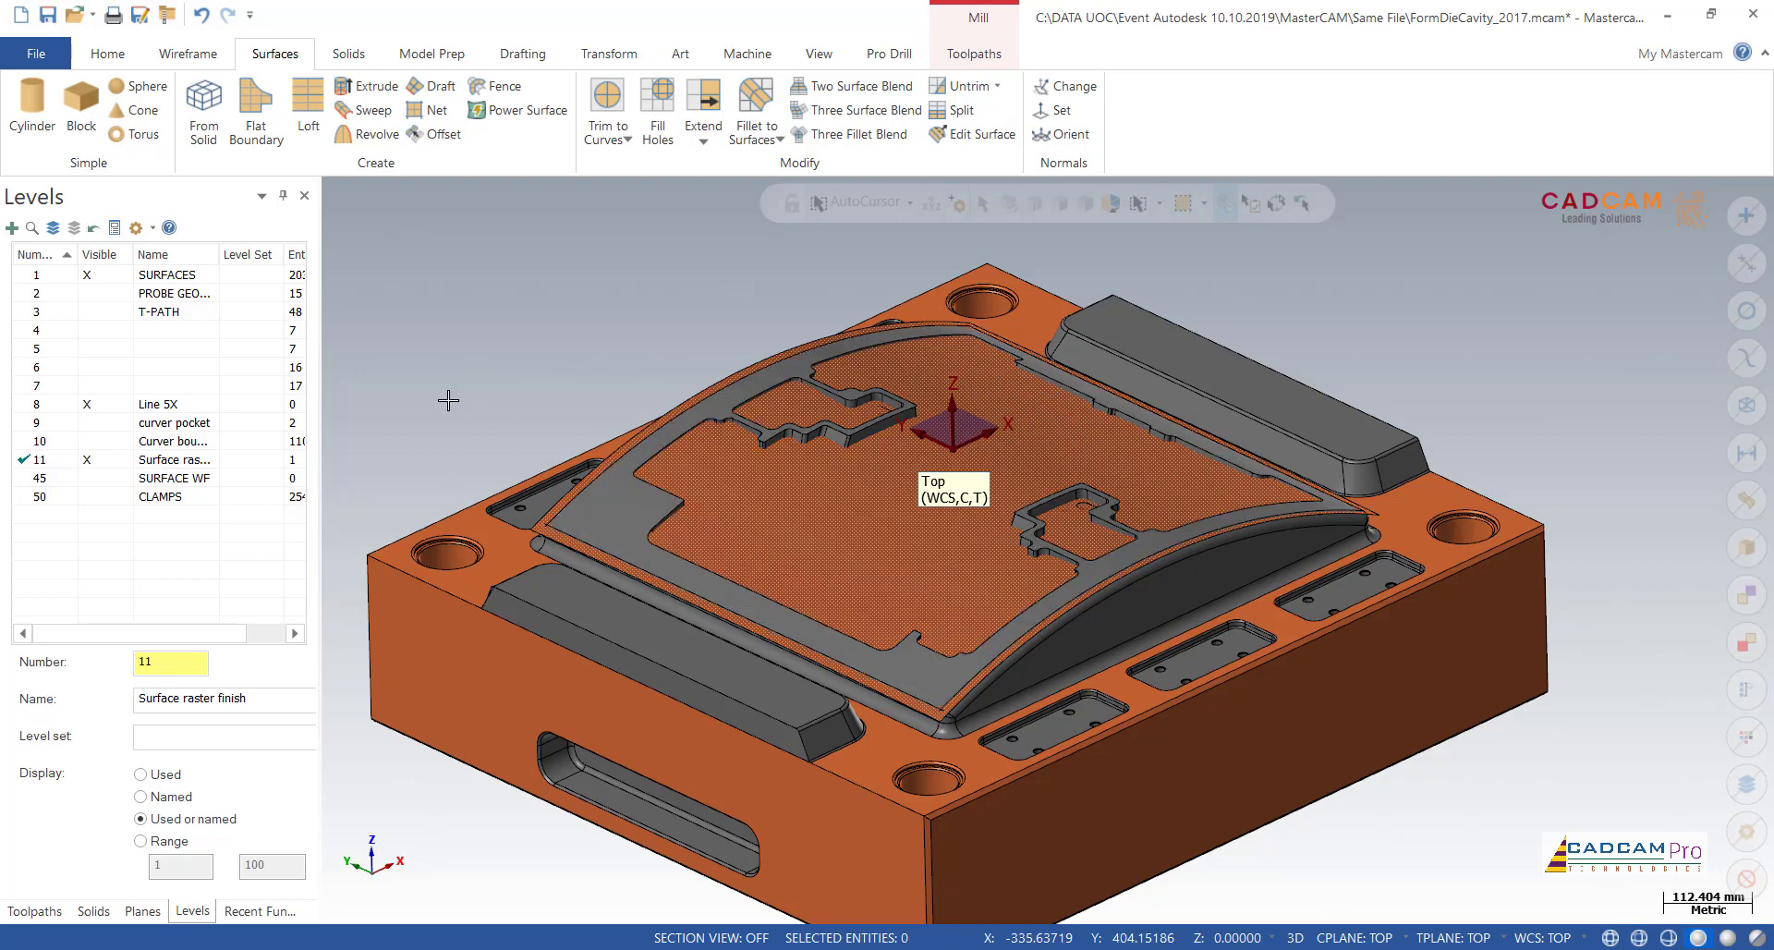
# Step: Create Curve All Edges curves on the curved rim face around the die cavity with both inside and outside loops kept
pyautogui.click(188, 53)
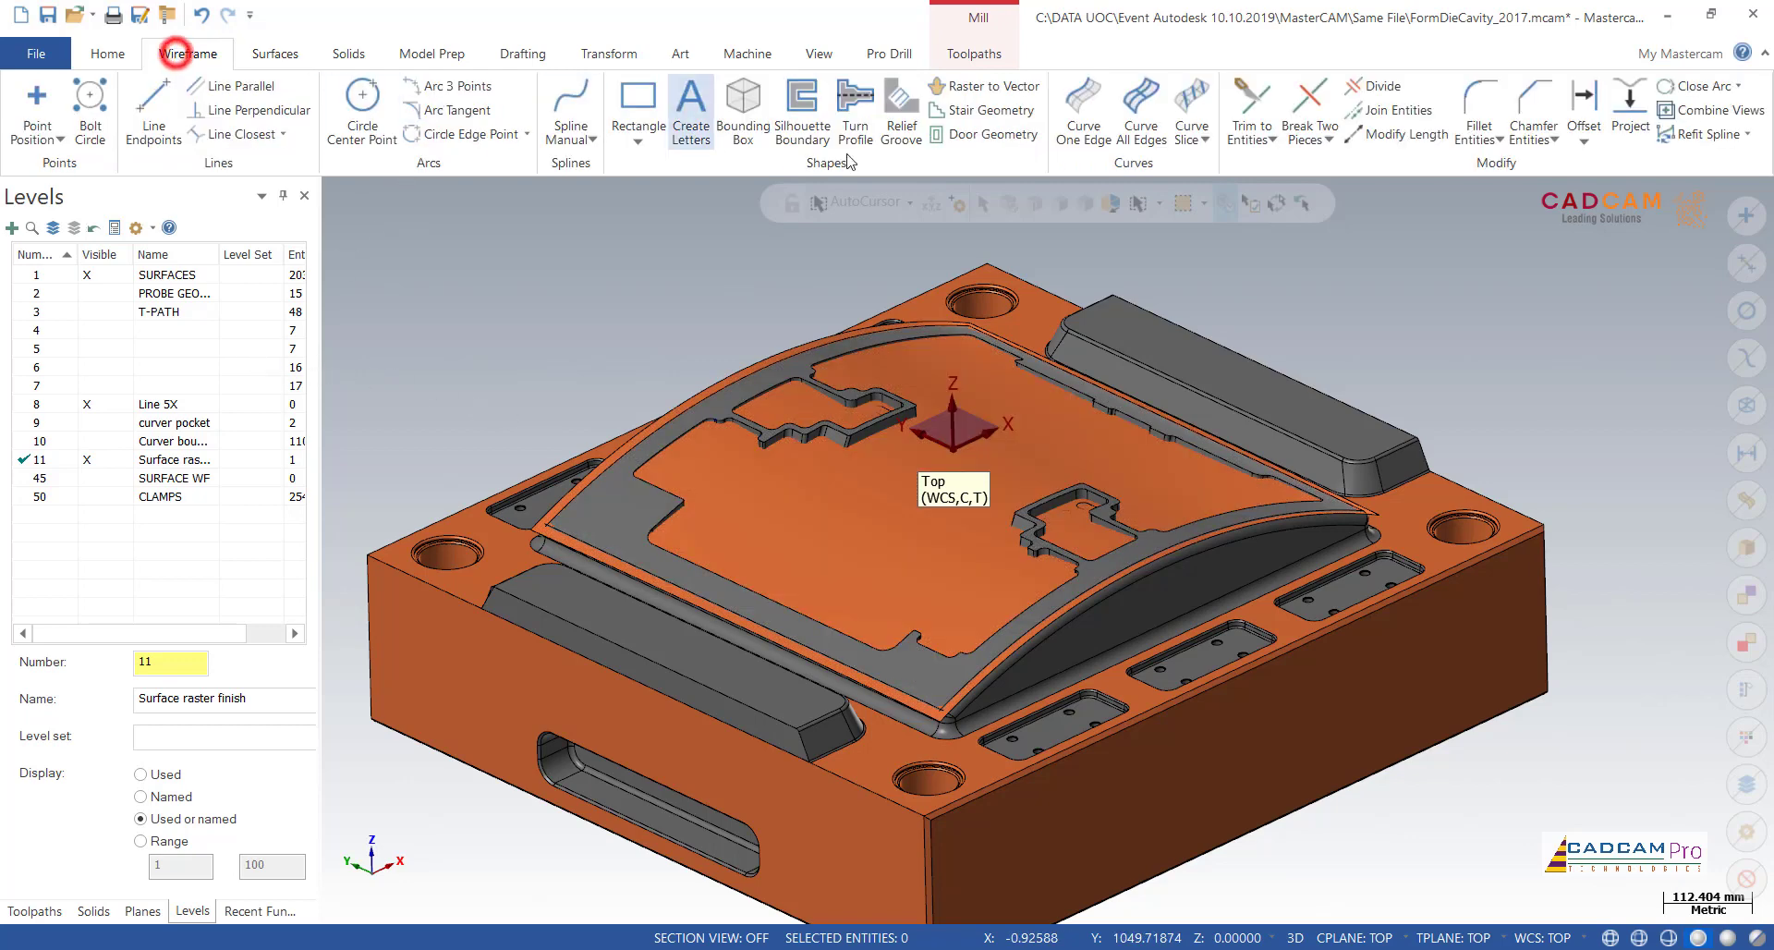
pyautogui.click(1141, 109)
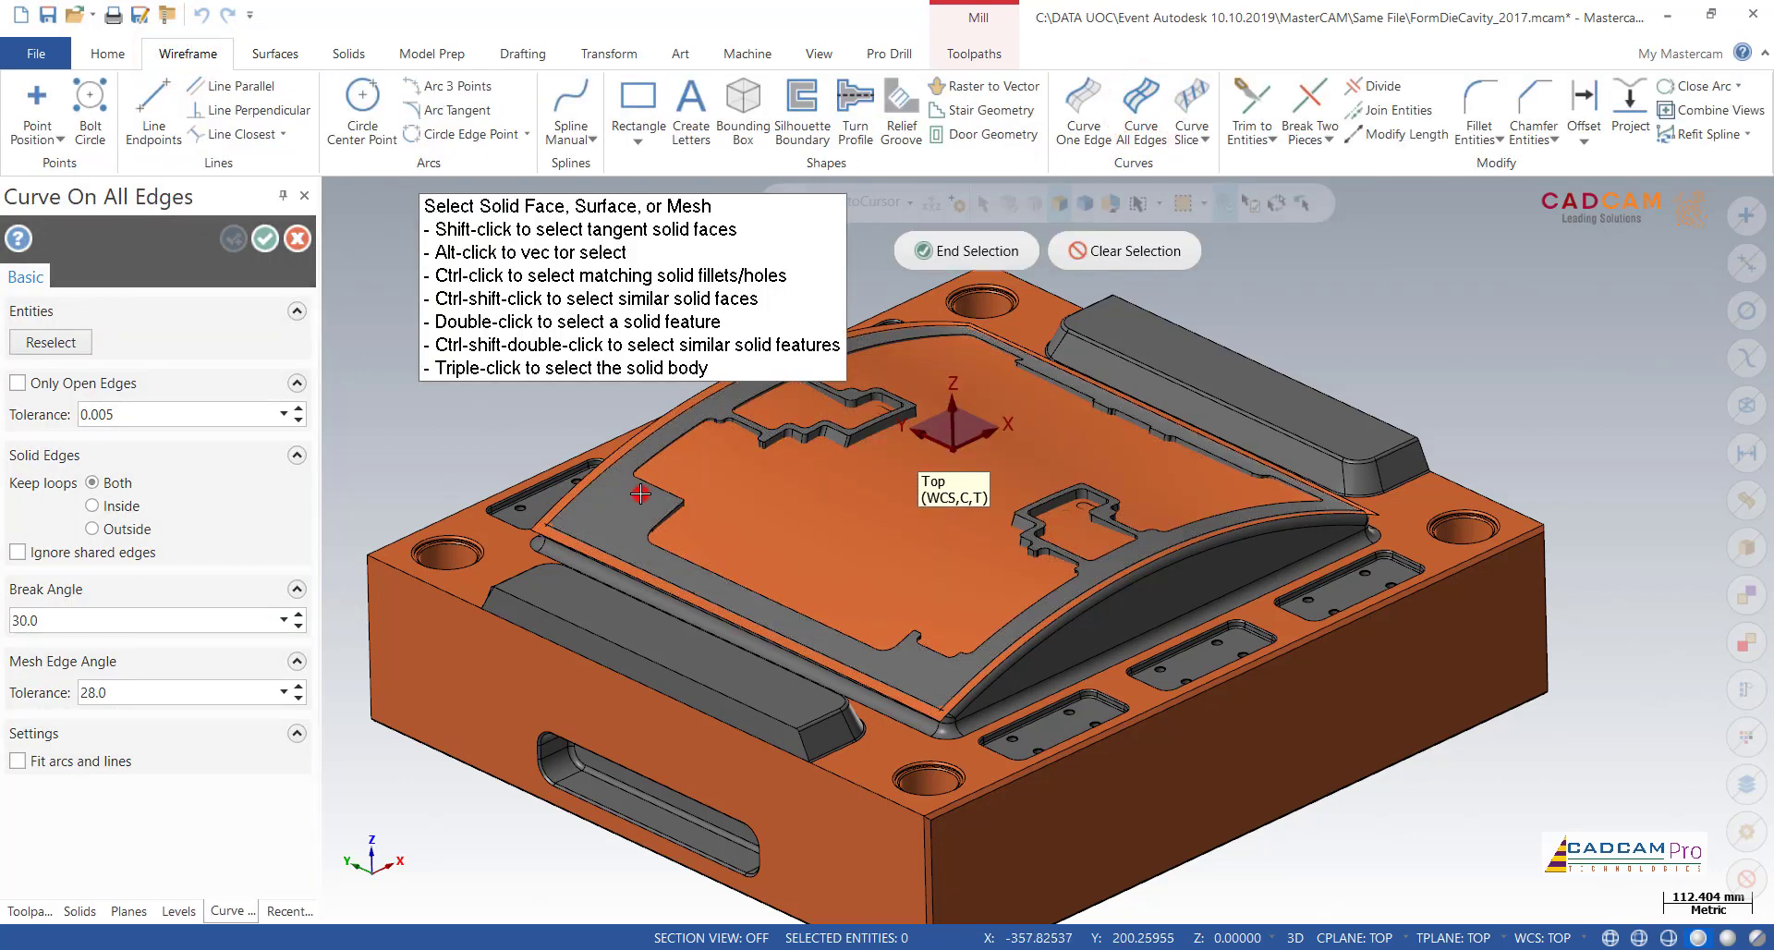
pyautogui.click(638, 496)
pyautogui.click(1014, 253)
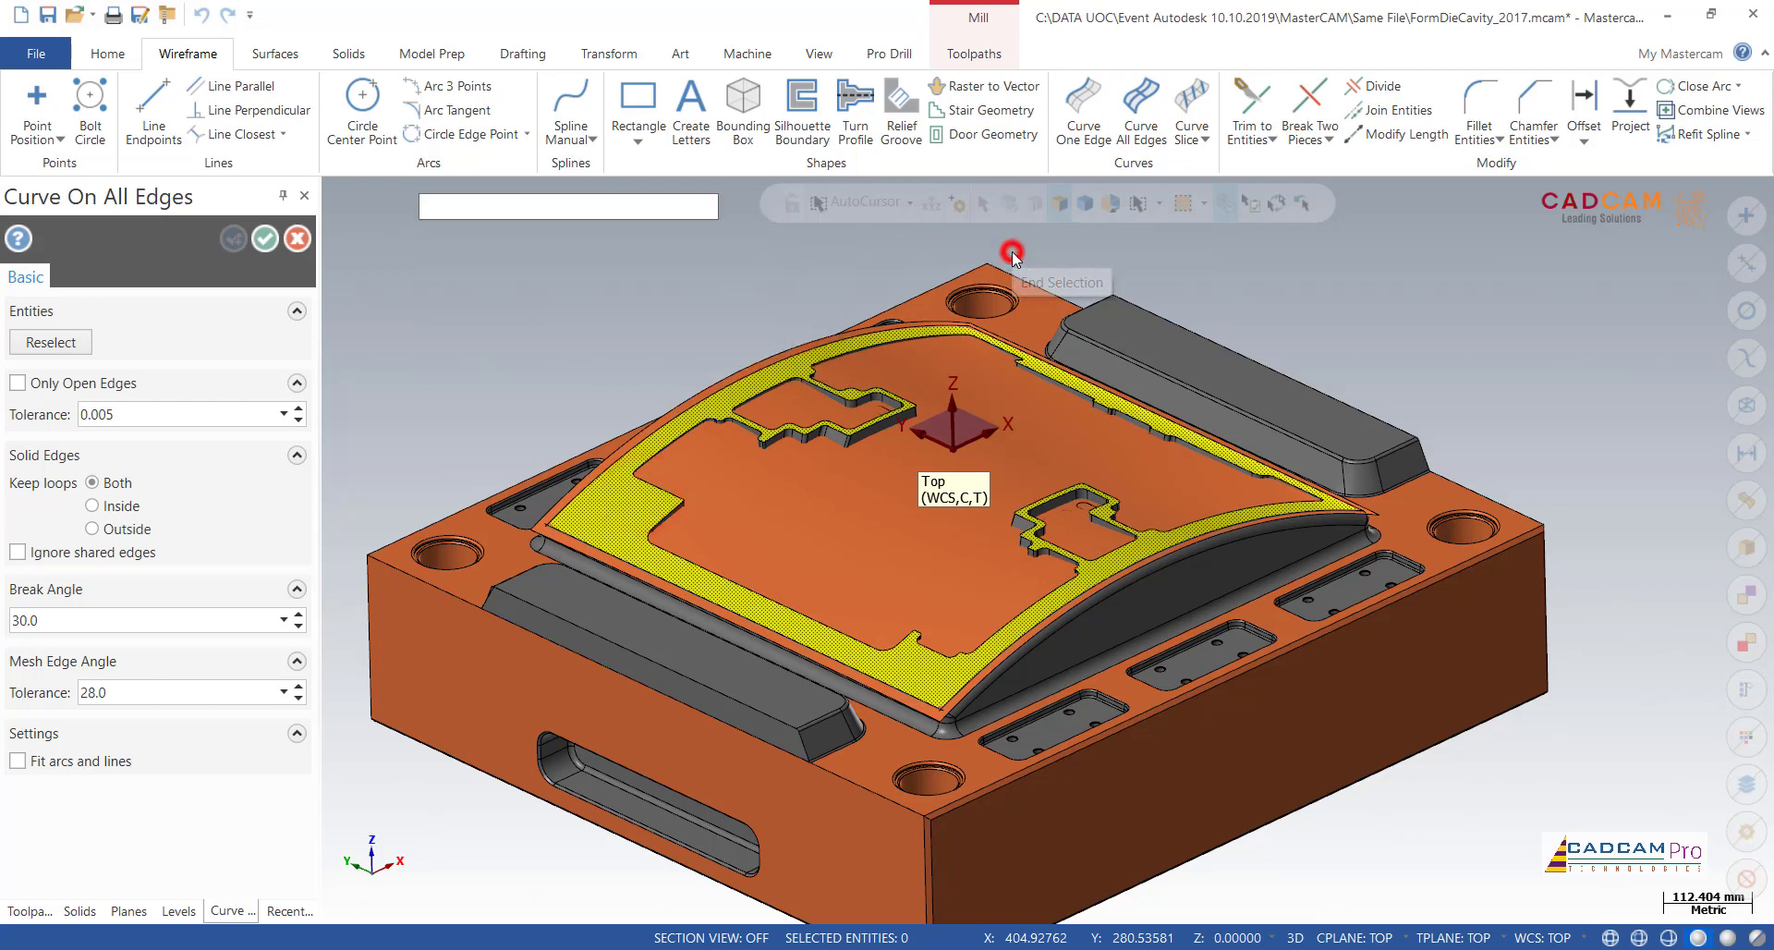
pyautogui.click(266, 239)
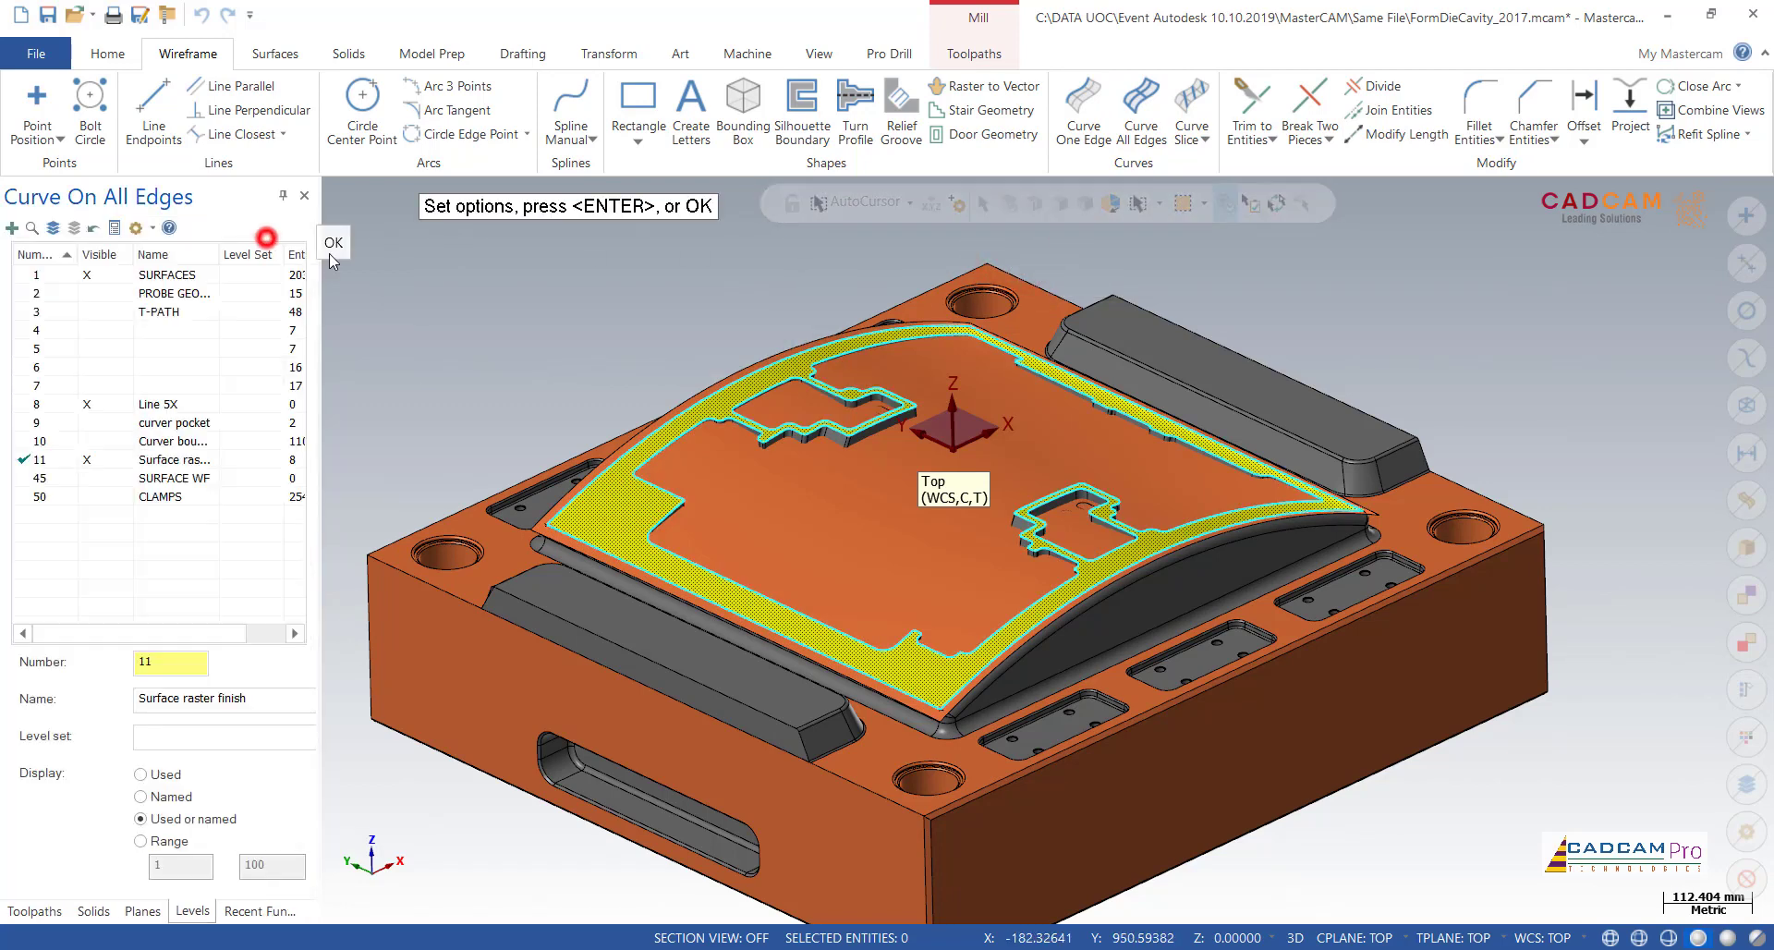
# Step: Delete the two small closed edge loops around the pockets in the rim face
pyautogui.click(810, 394)
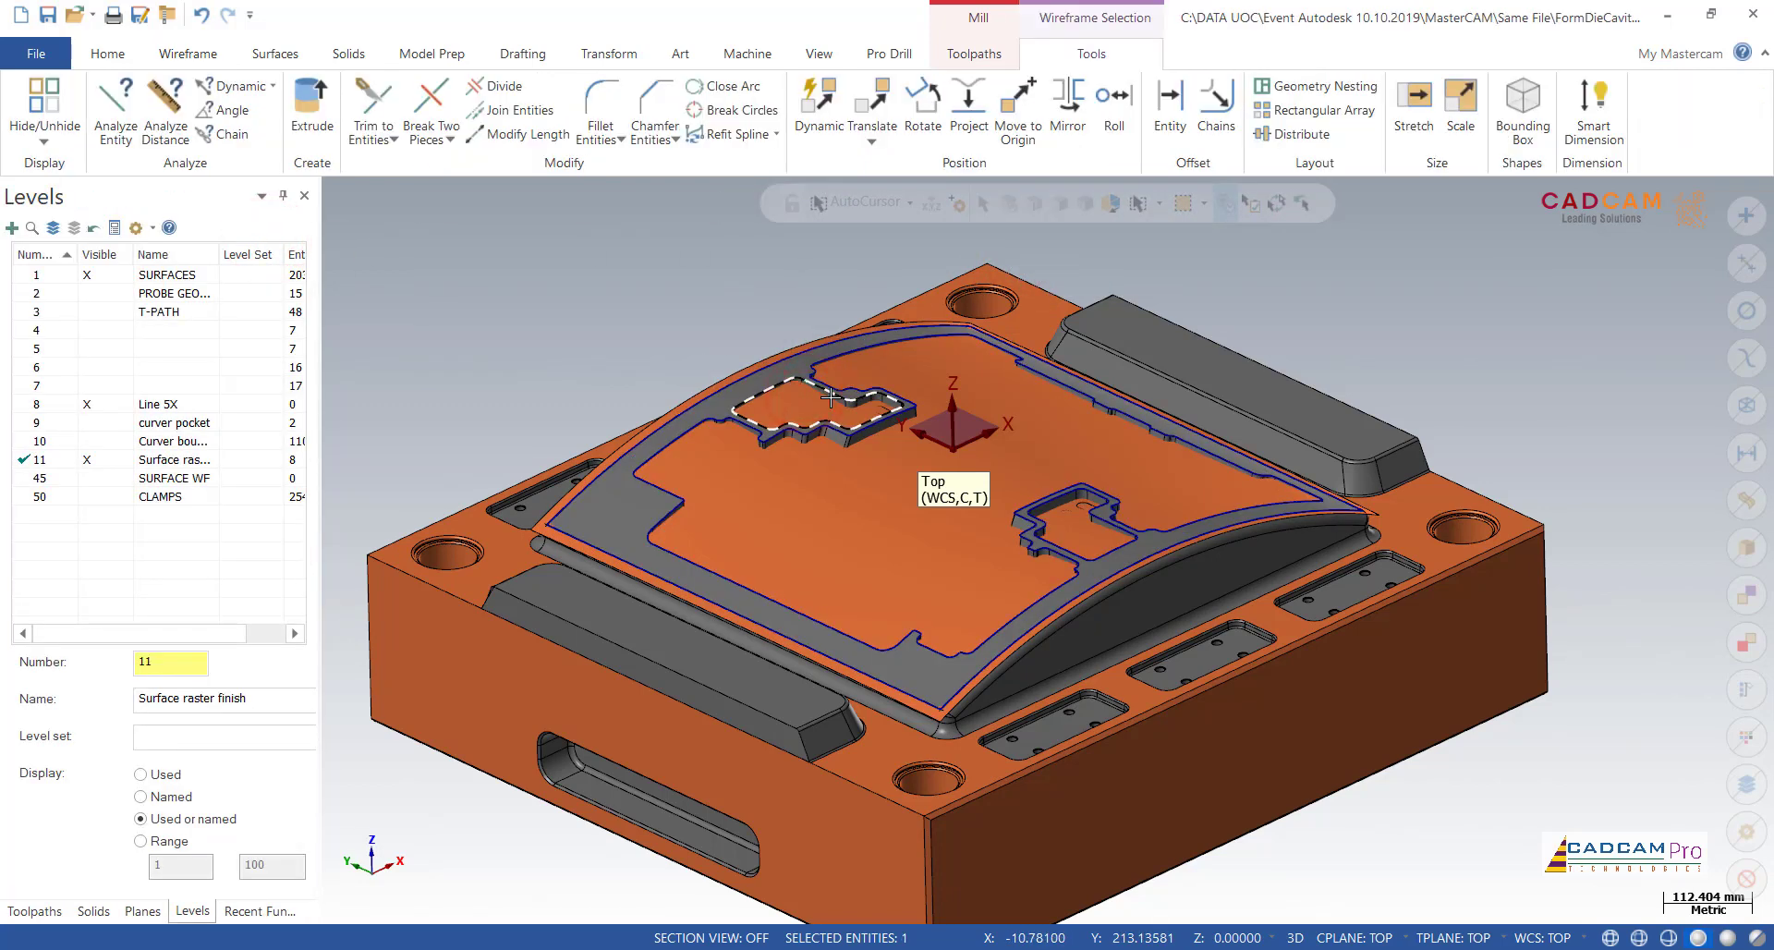
pyautogui.press('Delete')
pyautogui.click(1052, 499)
pyautogui.press('Delete')
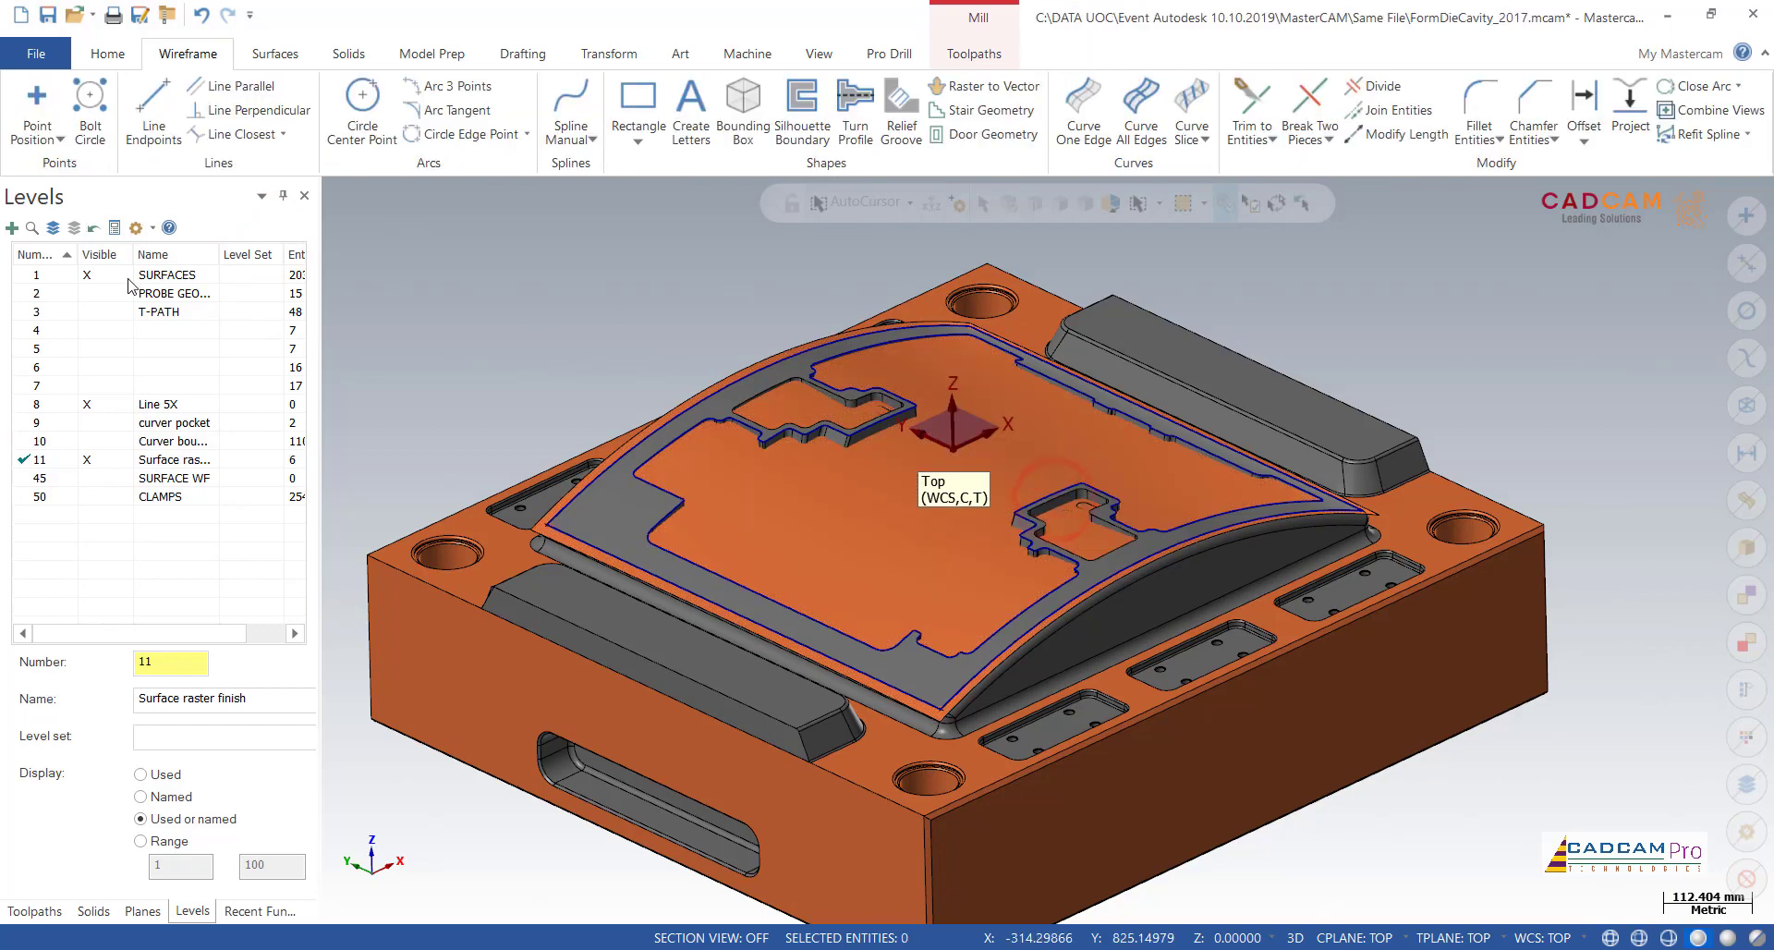
# Step: Hide the SURFACES level and delete the existing curved surface, keeping the rim curves
pyautogui.click(104, 273)
pyautogui.click(758, 402)
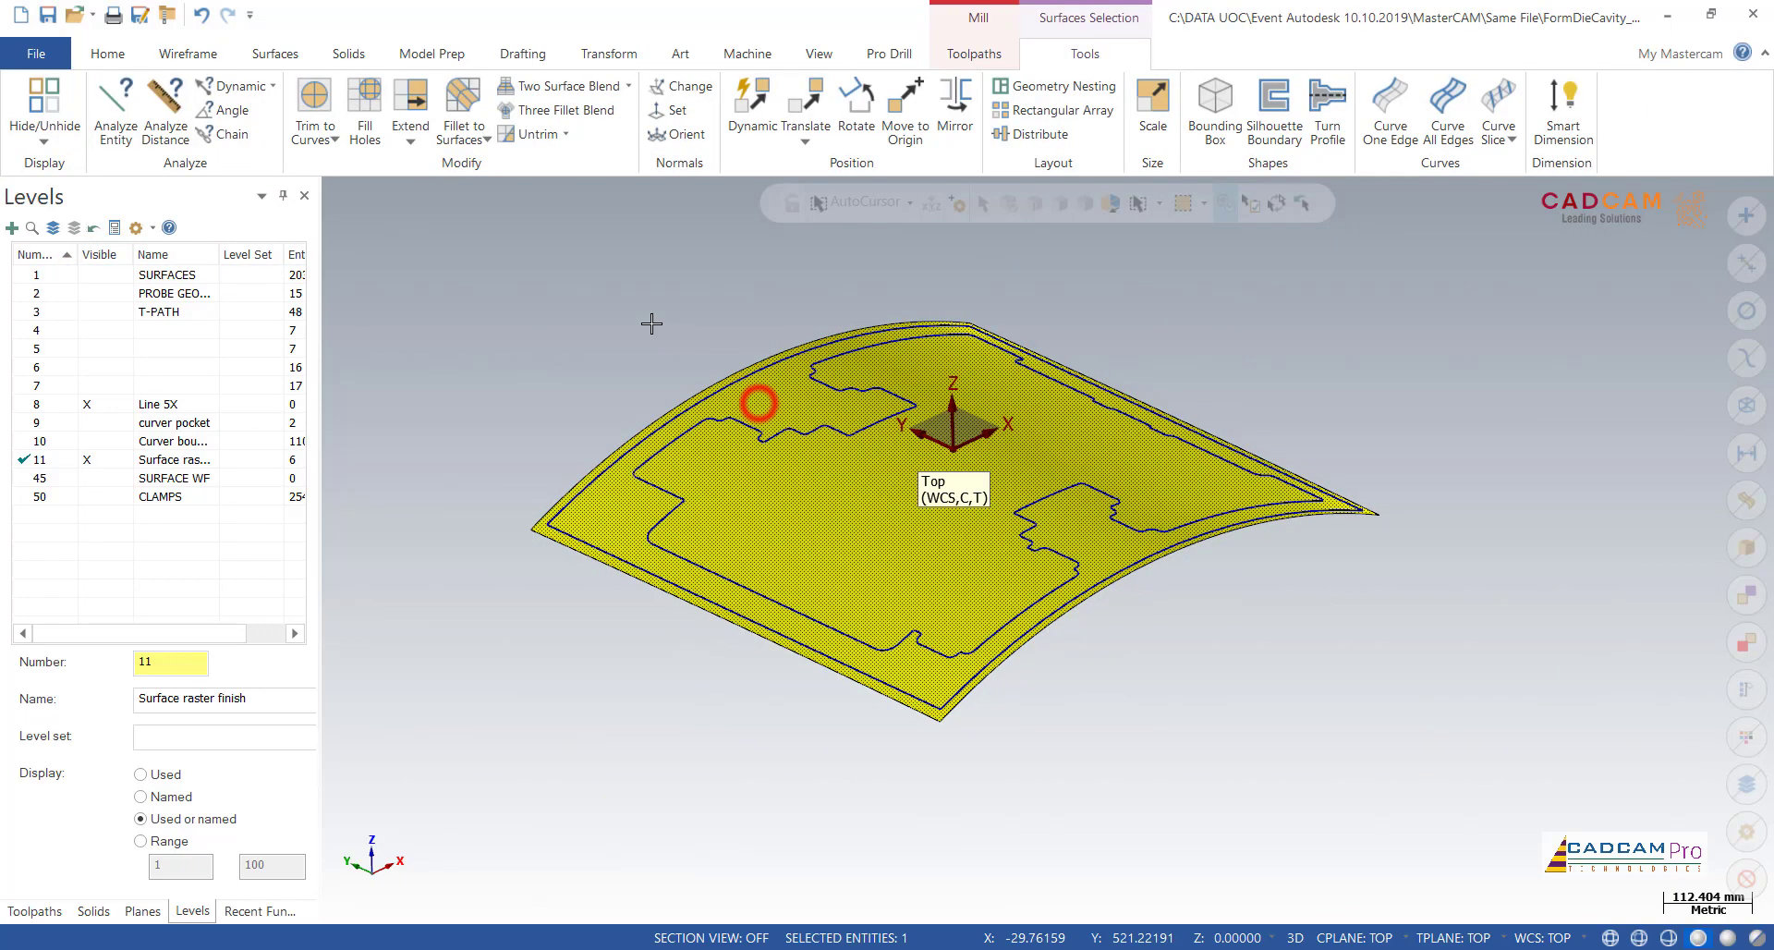
pyautogui.press('Delete')
pyautogui.moveTo(627, 317); pyautogui.dragTo(589, 338, button='middle')
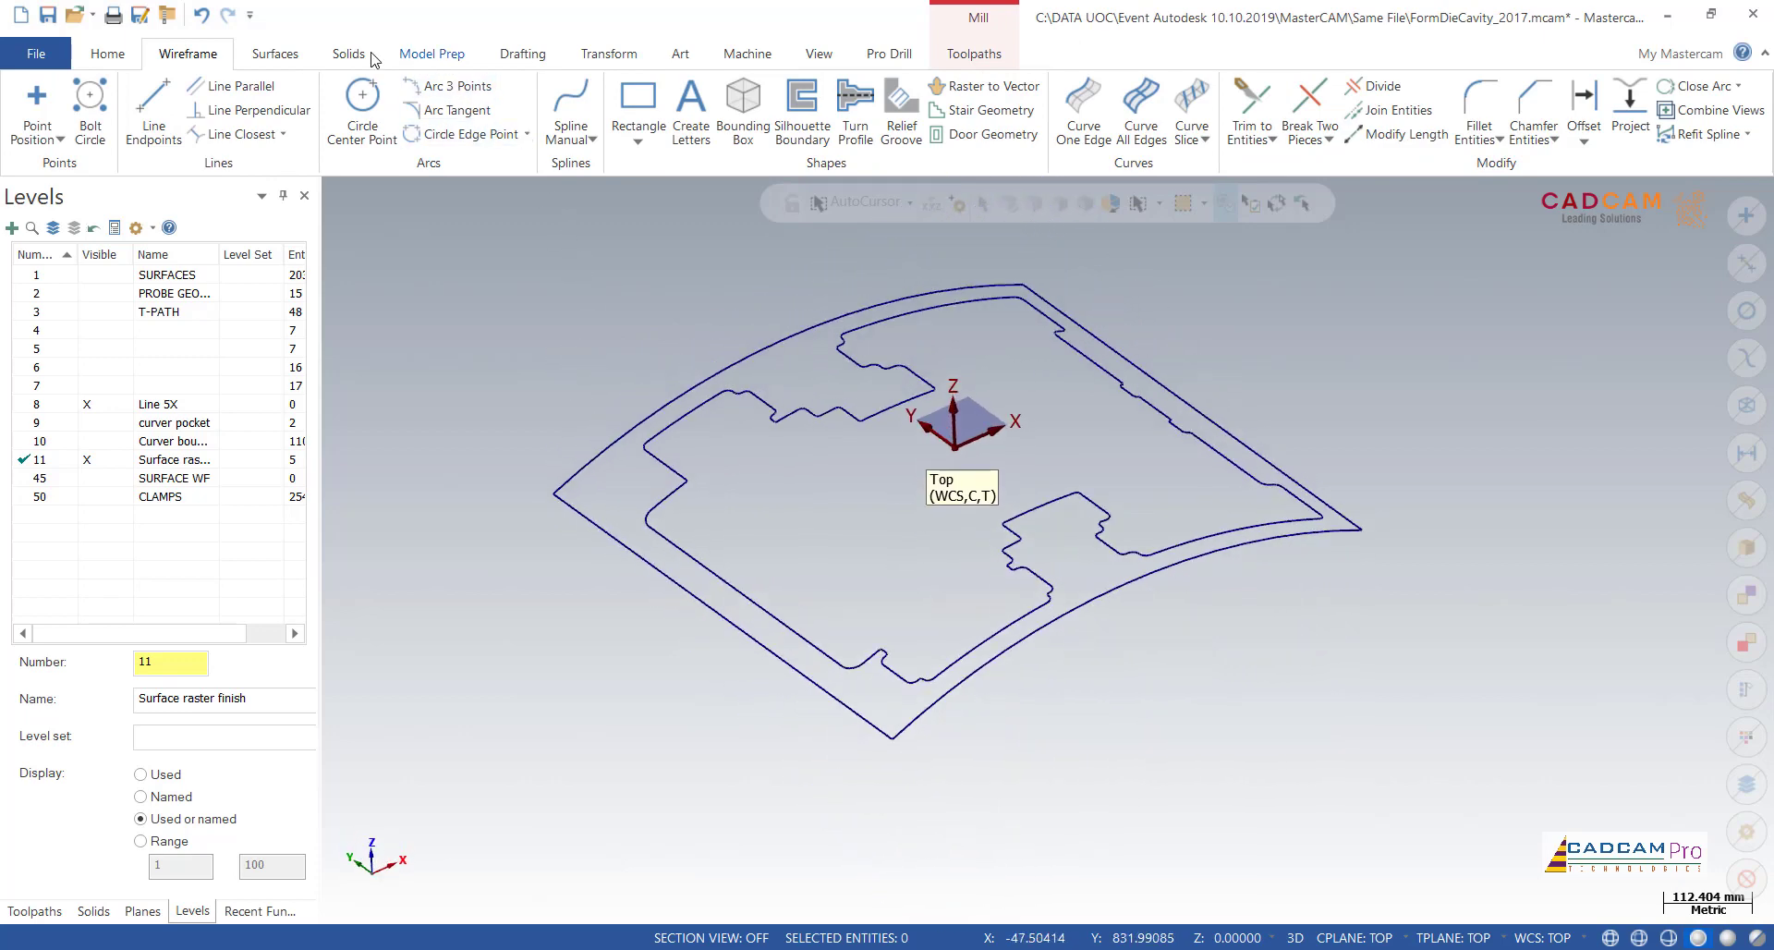
# Step: Create a Power Surface from the inner and outer rim curve loops, extended by 2.0 and left untrimmed
pyautogui.click(289, 55)
pyautogui.click(514, 112)
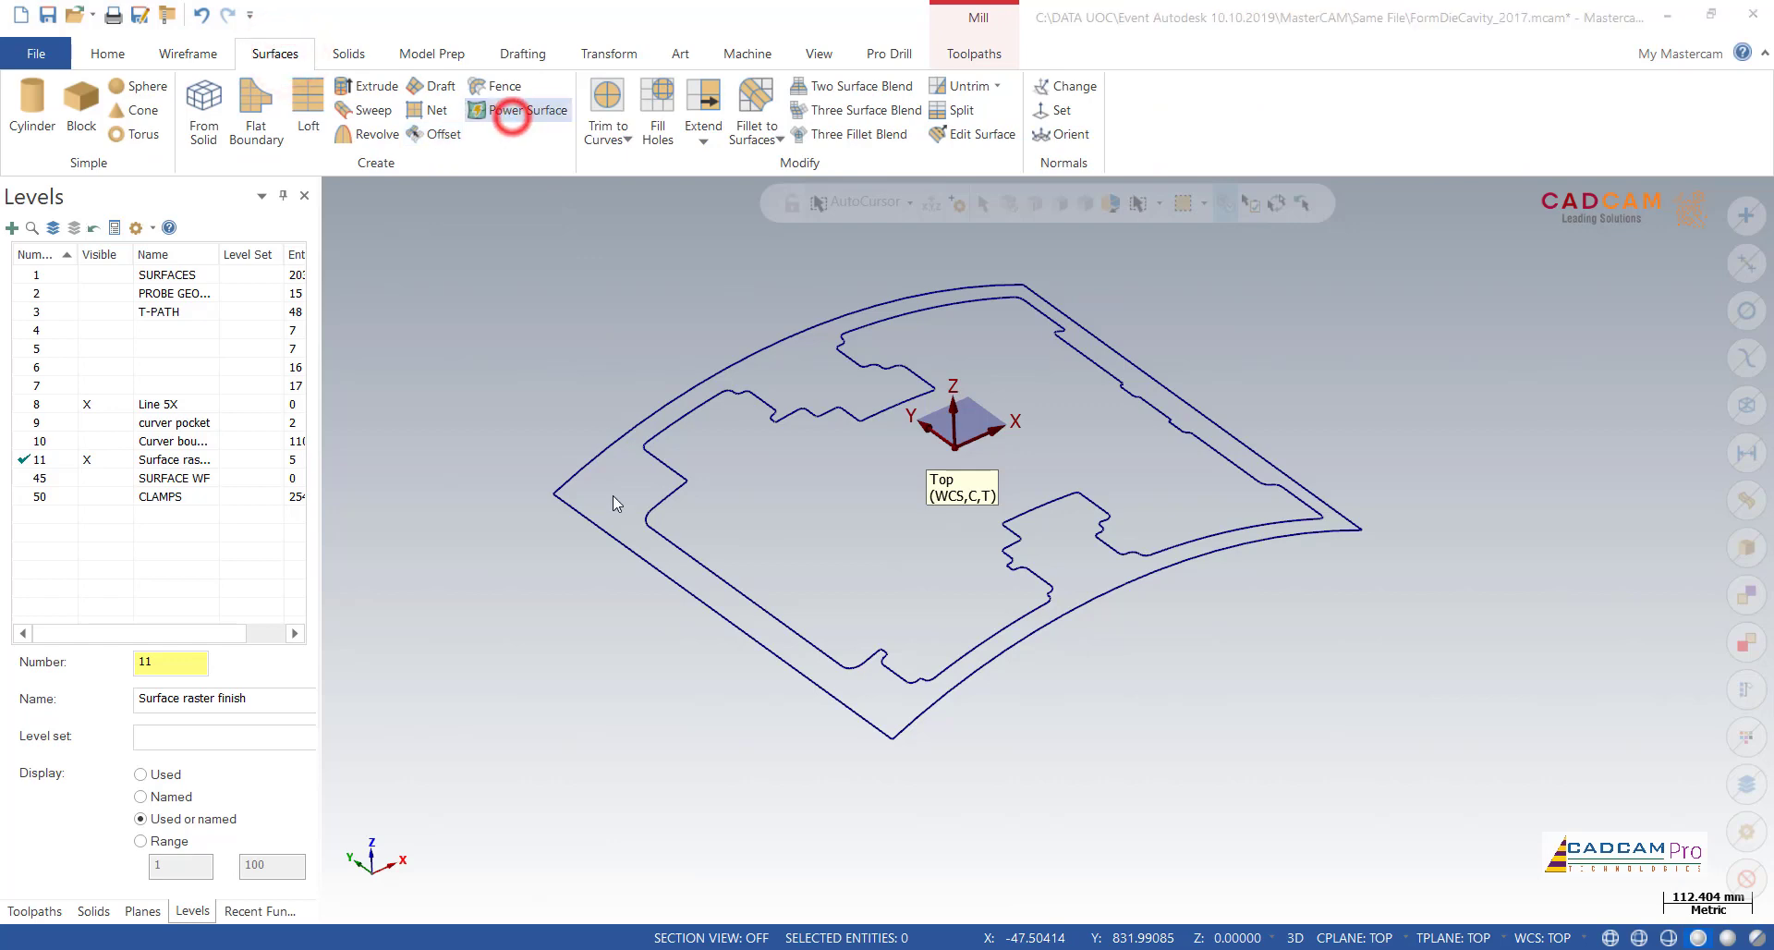
pyautogui.click(613, 520)
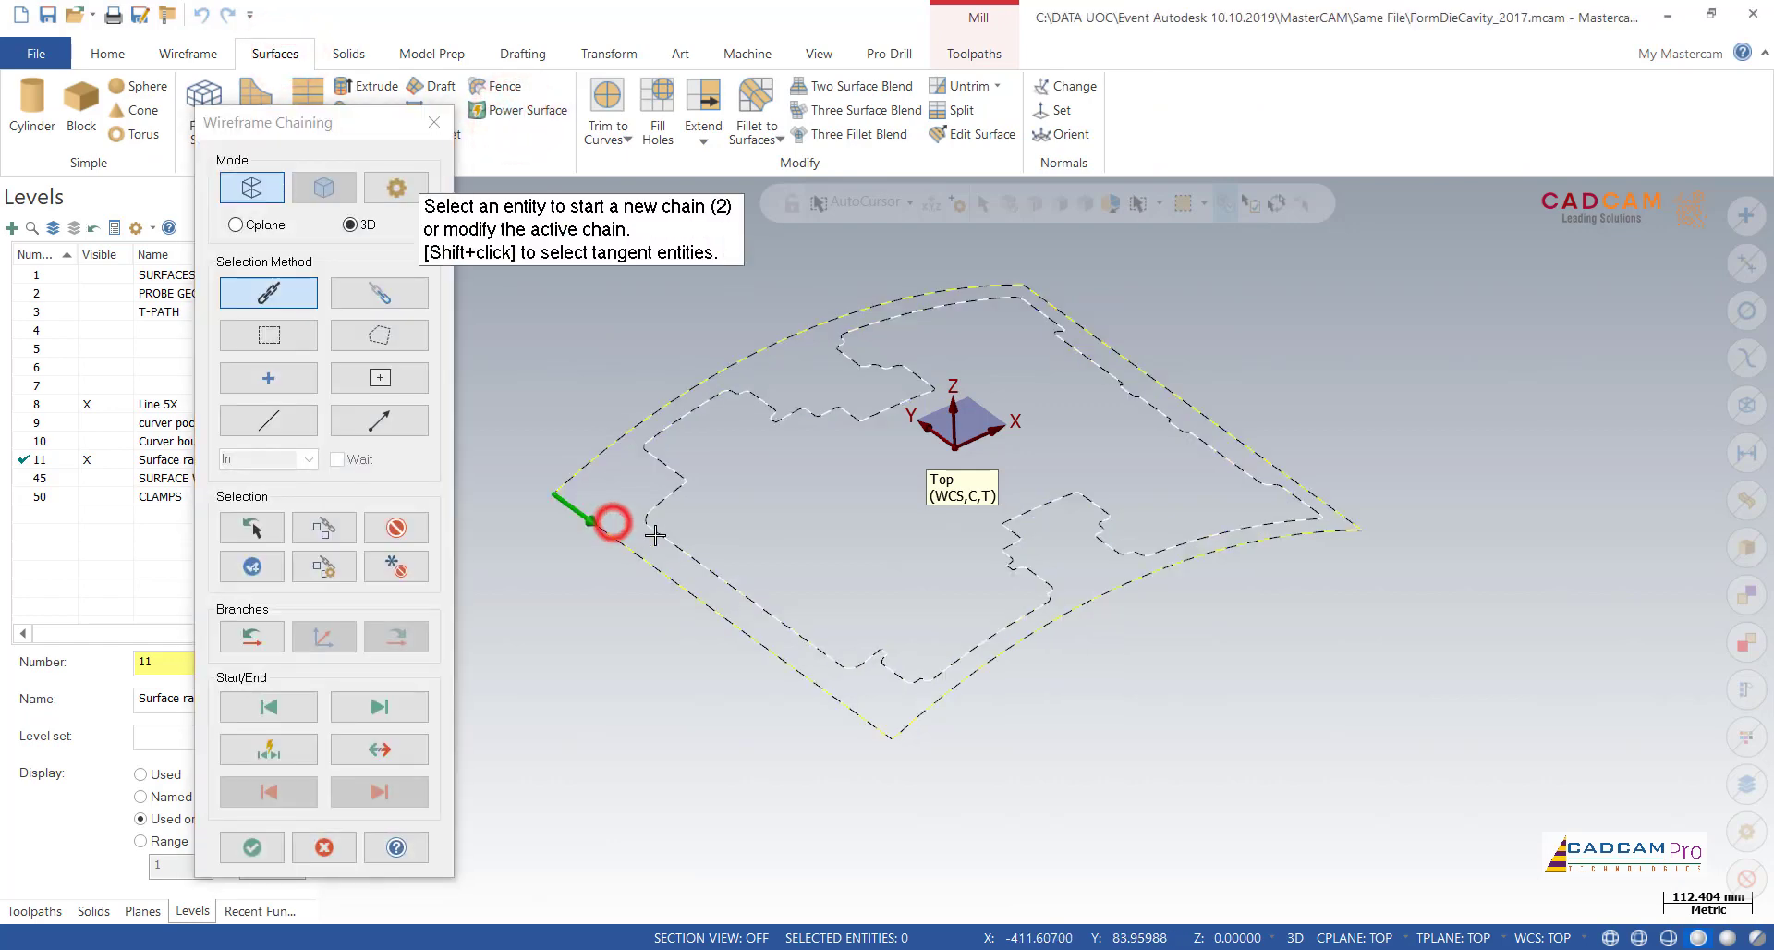
pyautogui.click(254, 844)
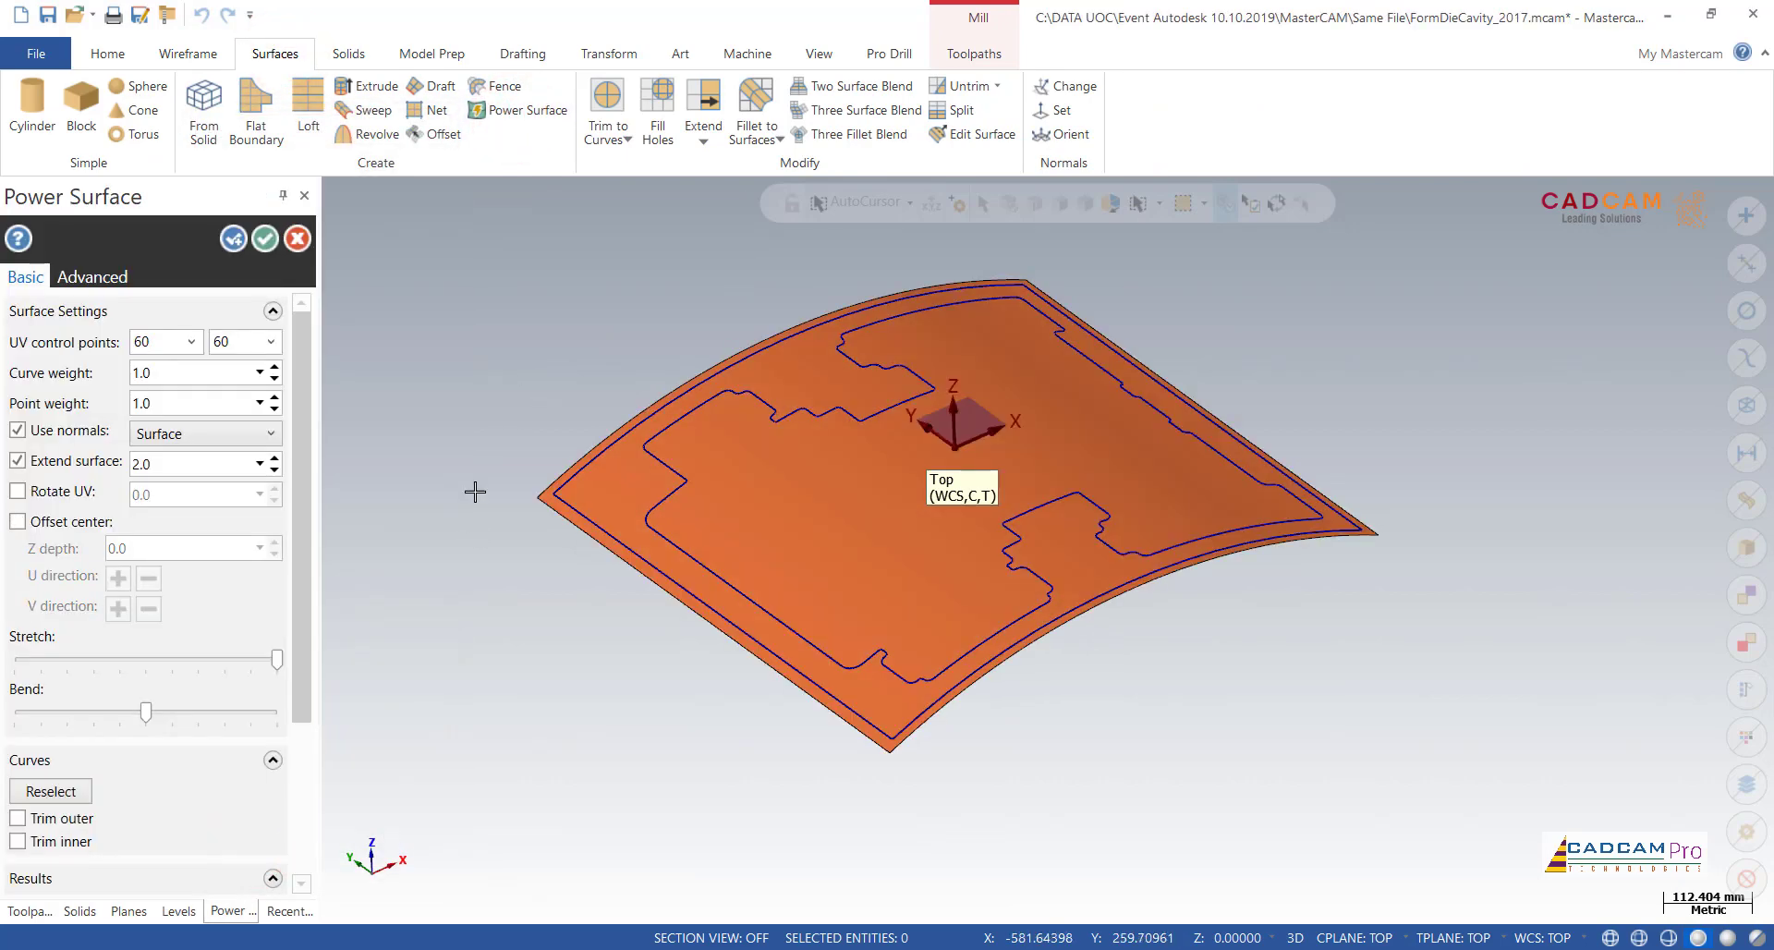
pyautogui.moveTo(492, 372)
pyautogui.mouseDown(button='middle')
pyautogui.moveTo(499, 416)
pyautogui.moveTo(551, 317)
pyautogui.moveTo(591, 300)
pyautogui.moveTo(800, 301)
pyautogui.moveTo(586, 309)
pyautogui.moveTo(467, 373)
pyautogui.mouseUp(button='middle')
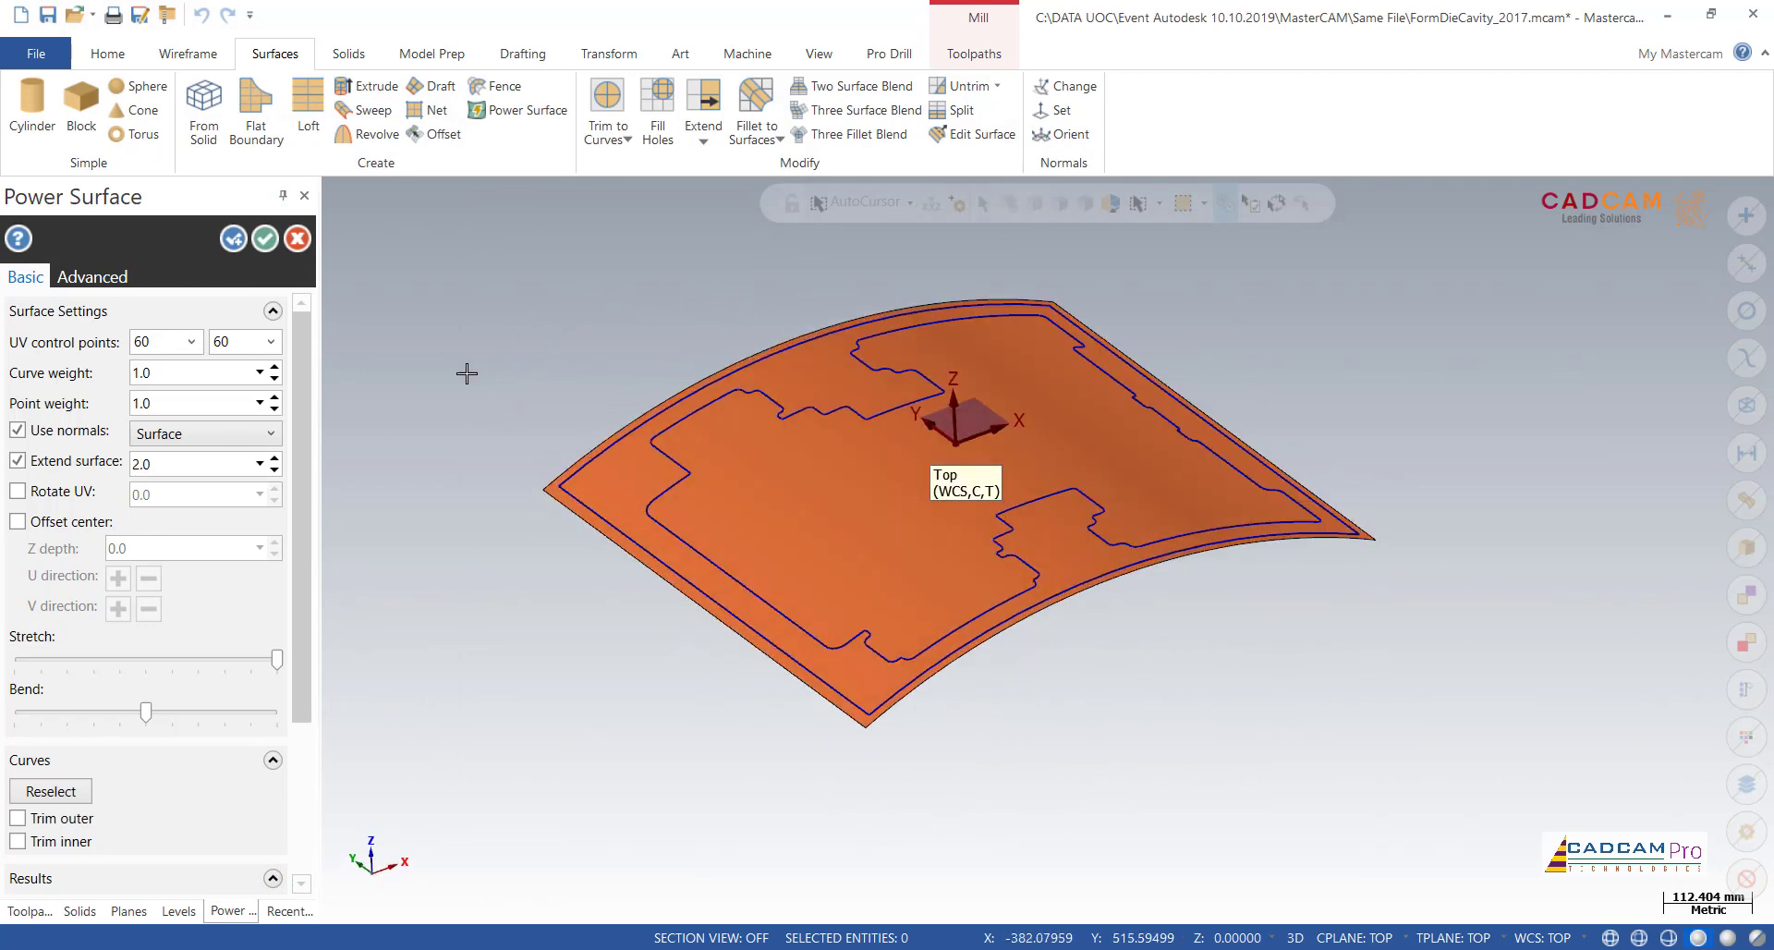
pyautogui.click(266, 242)
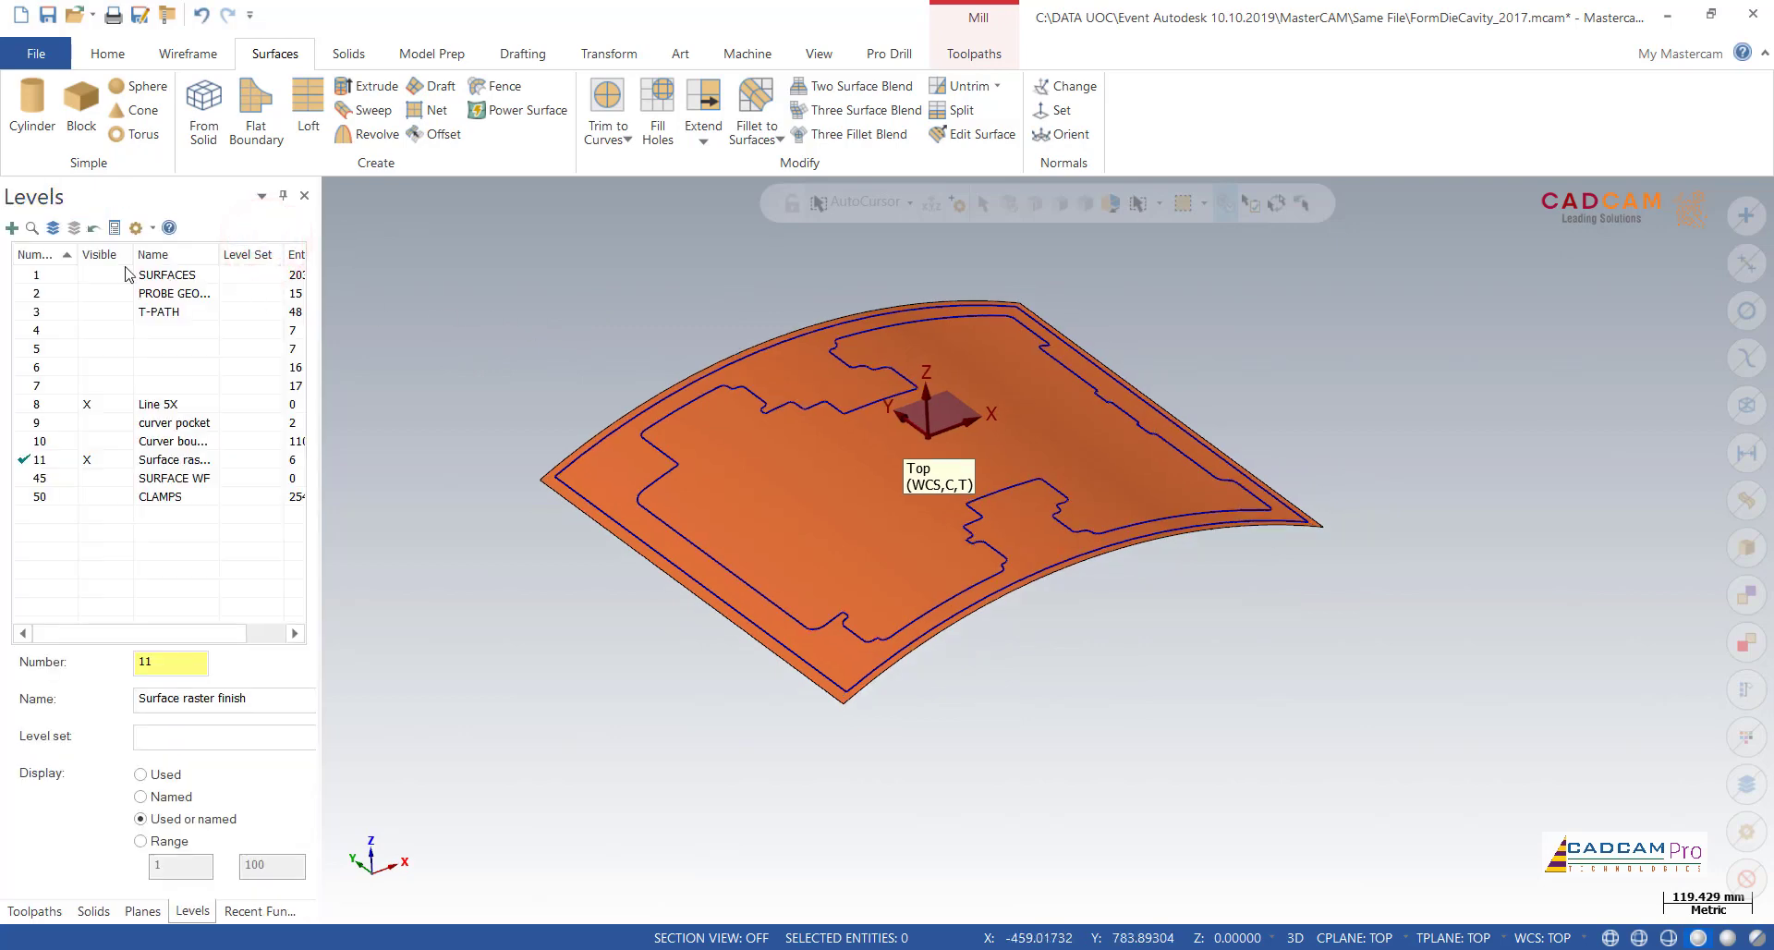
# Step: Show the SURFACES level and examine how the rebuilt surface covers the die's rim face and its corner edges
pyautogui.scroll(-4, 665, 384)
pyautogui.scroll(2, 1148, 519)
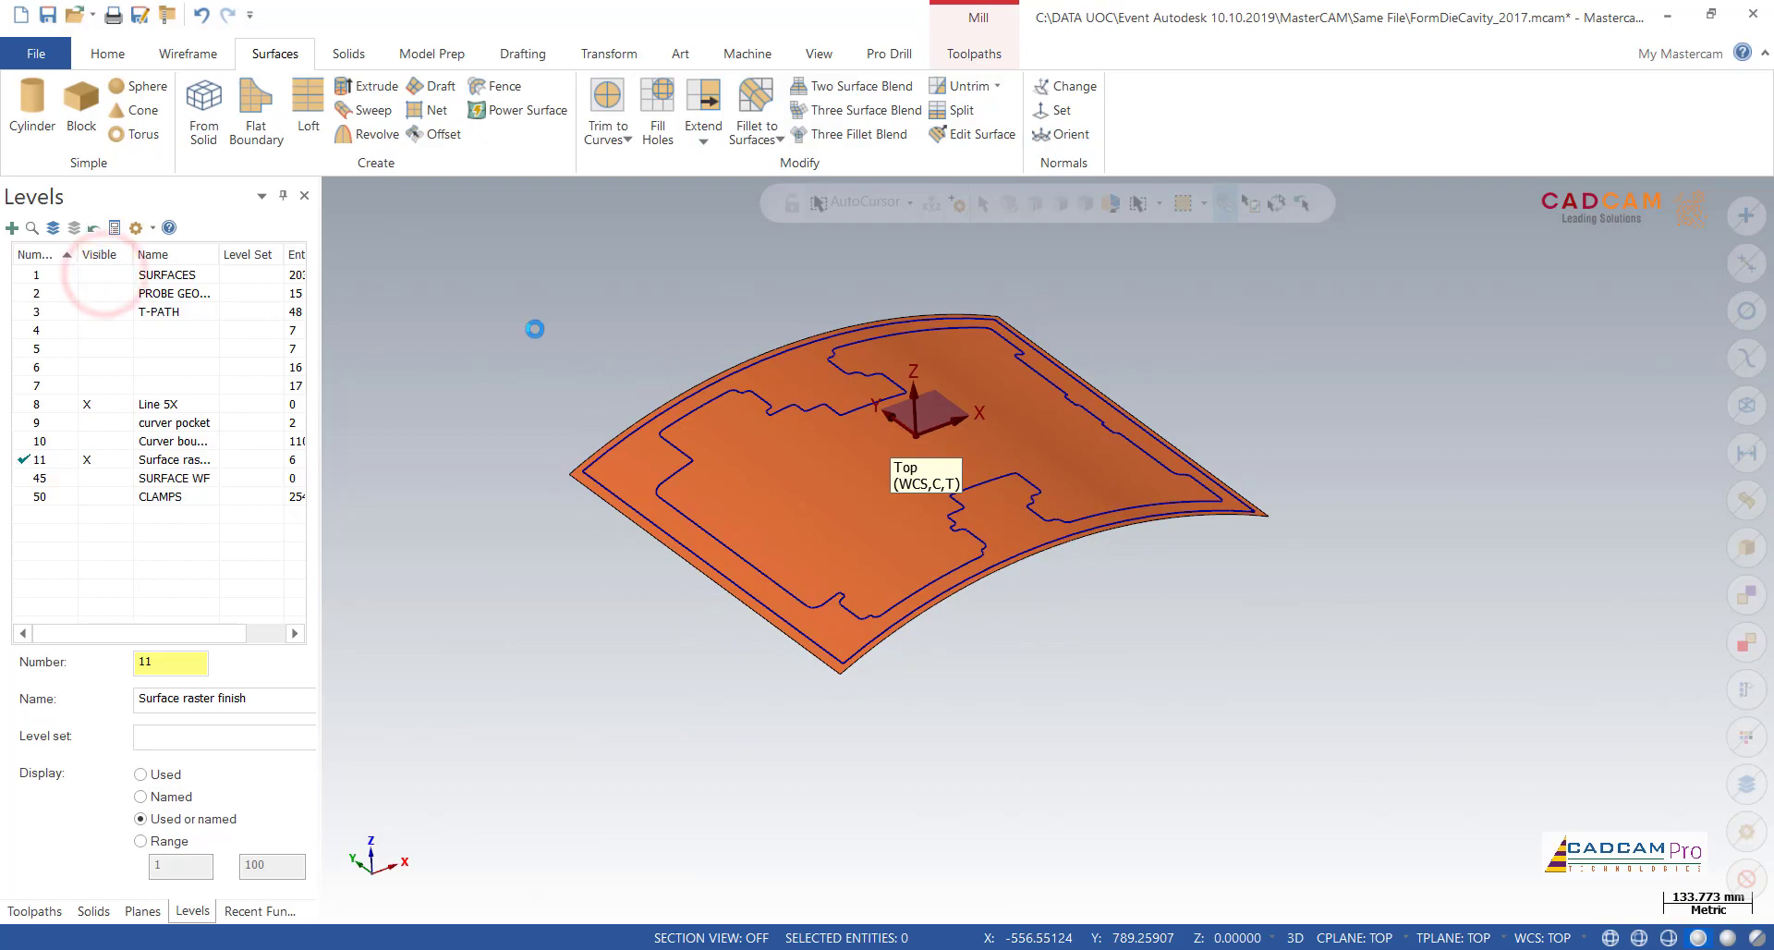
pyautogui.moveTo(540, 342)
pyautogui.mouseDown(button='middle')
pyautogui.moveTo(614, 336)
pyautogui.moveTo(622, 368)
pyautogui.moveTo(497, 423)
pyautogui.moveTo(438, 403)
pyautogui.mouseUp(button='middle')
pyautogui.scroll(8, 1109, 475)
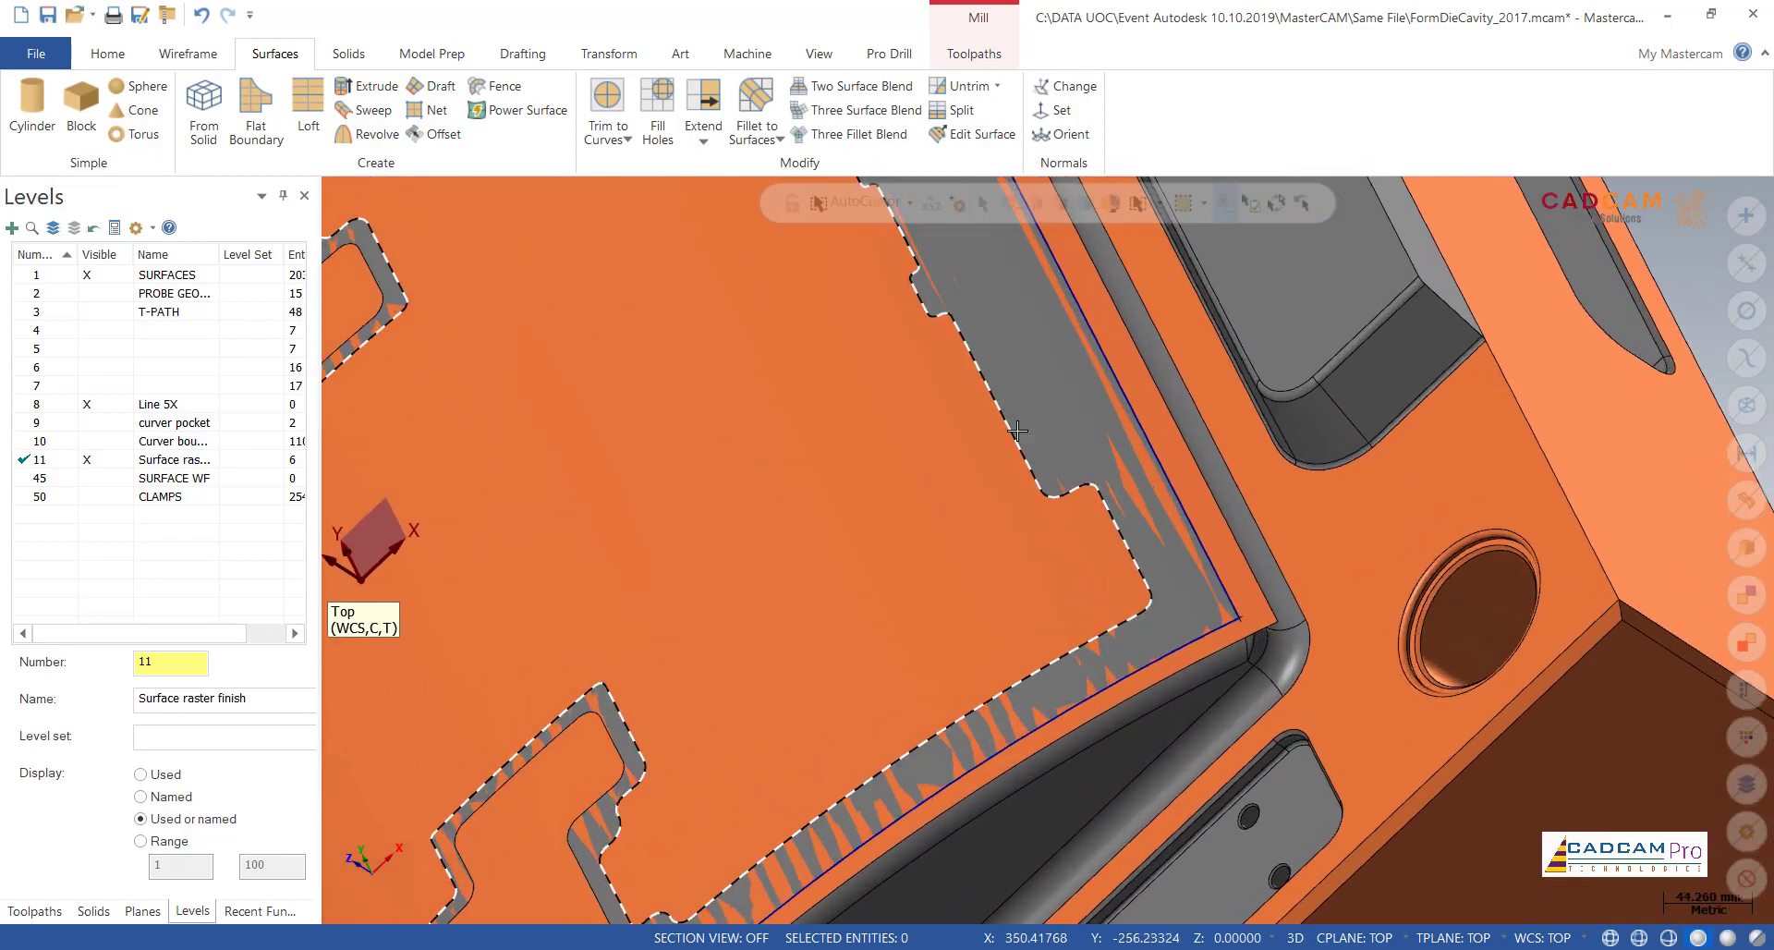
pyautogui.moveTo(1018, 430); pyautogui.dragTo(1054, 390, button='middle')
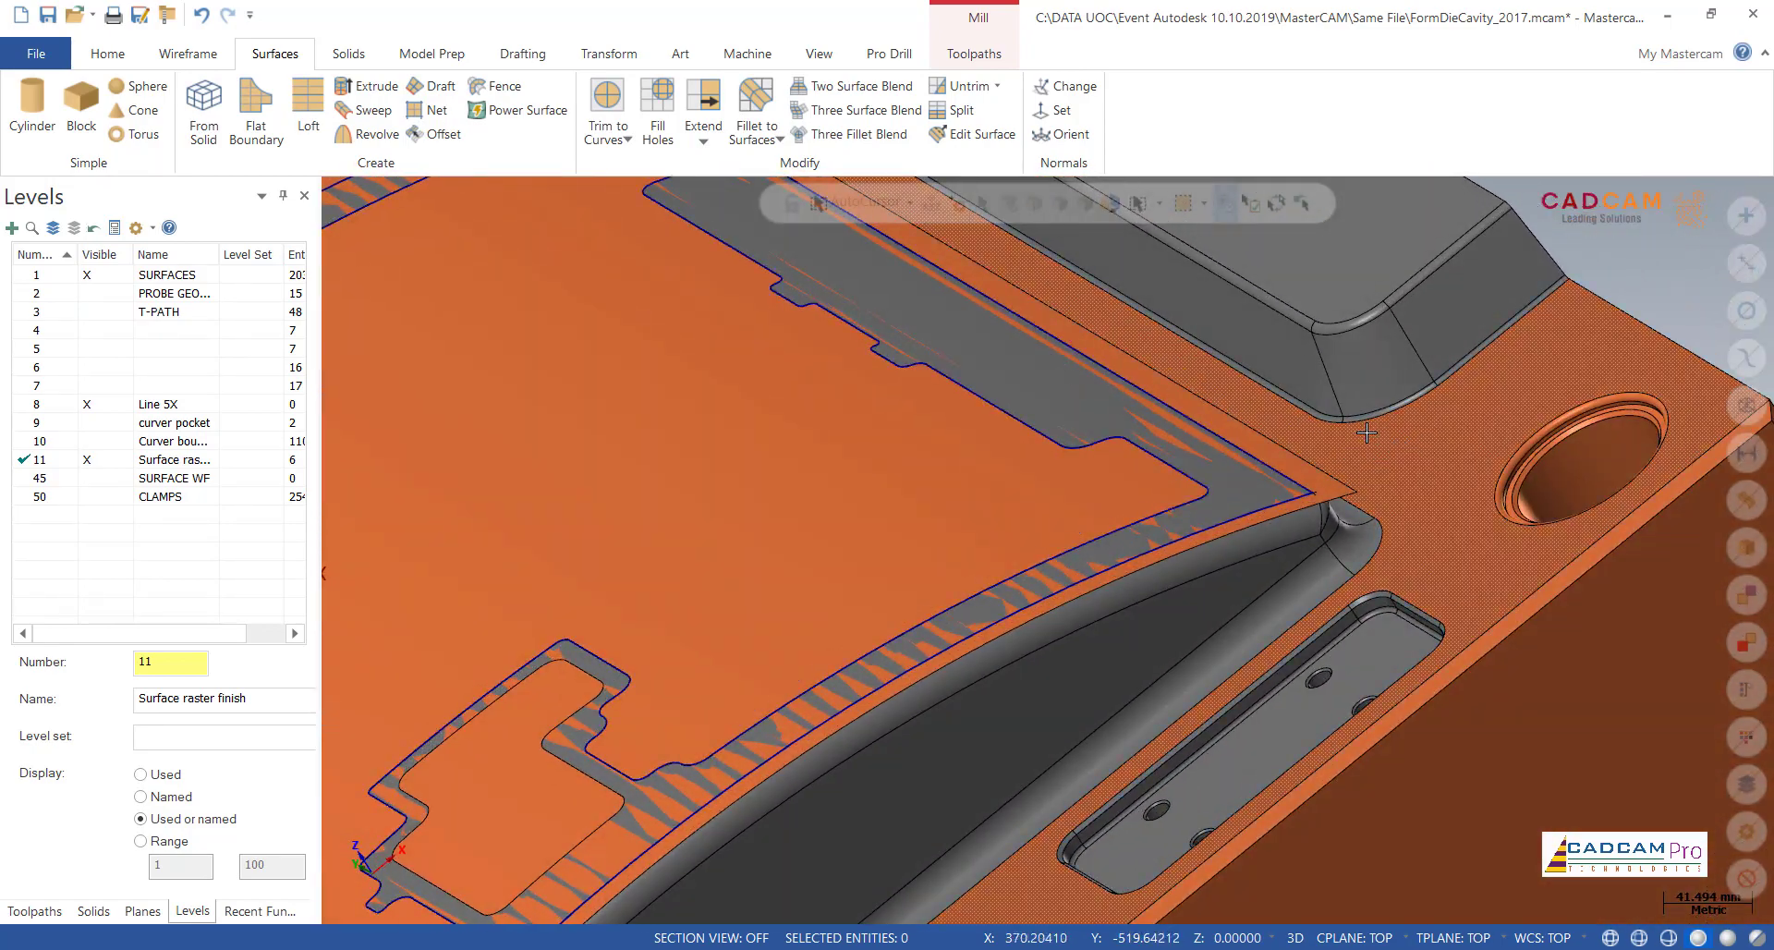
pyautogui.scroll(-5, 1341, 441)
pyautogui.scroll(-2, 1341, 442)
pyautogui.moveTo(674, 403)
pyautogui.mouseDown(button='middle')
pyautogui.moveTo(724, 435)
pyautogui.moveTo(763, 398)
pyautogui.moveTo(762, 367)
pyautogui.mouseUp(button='middle')
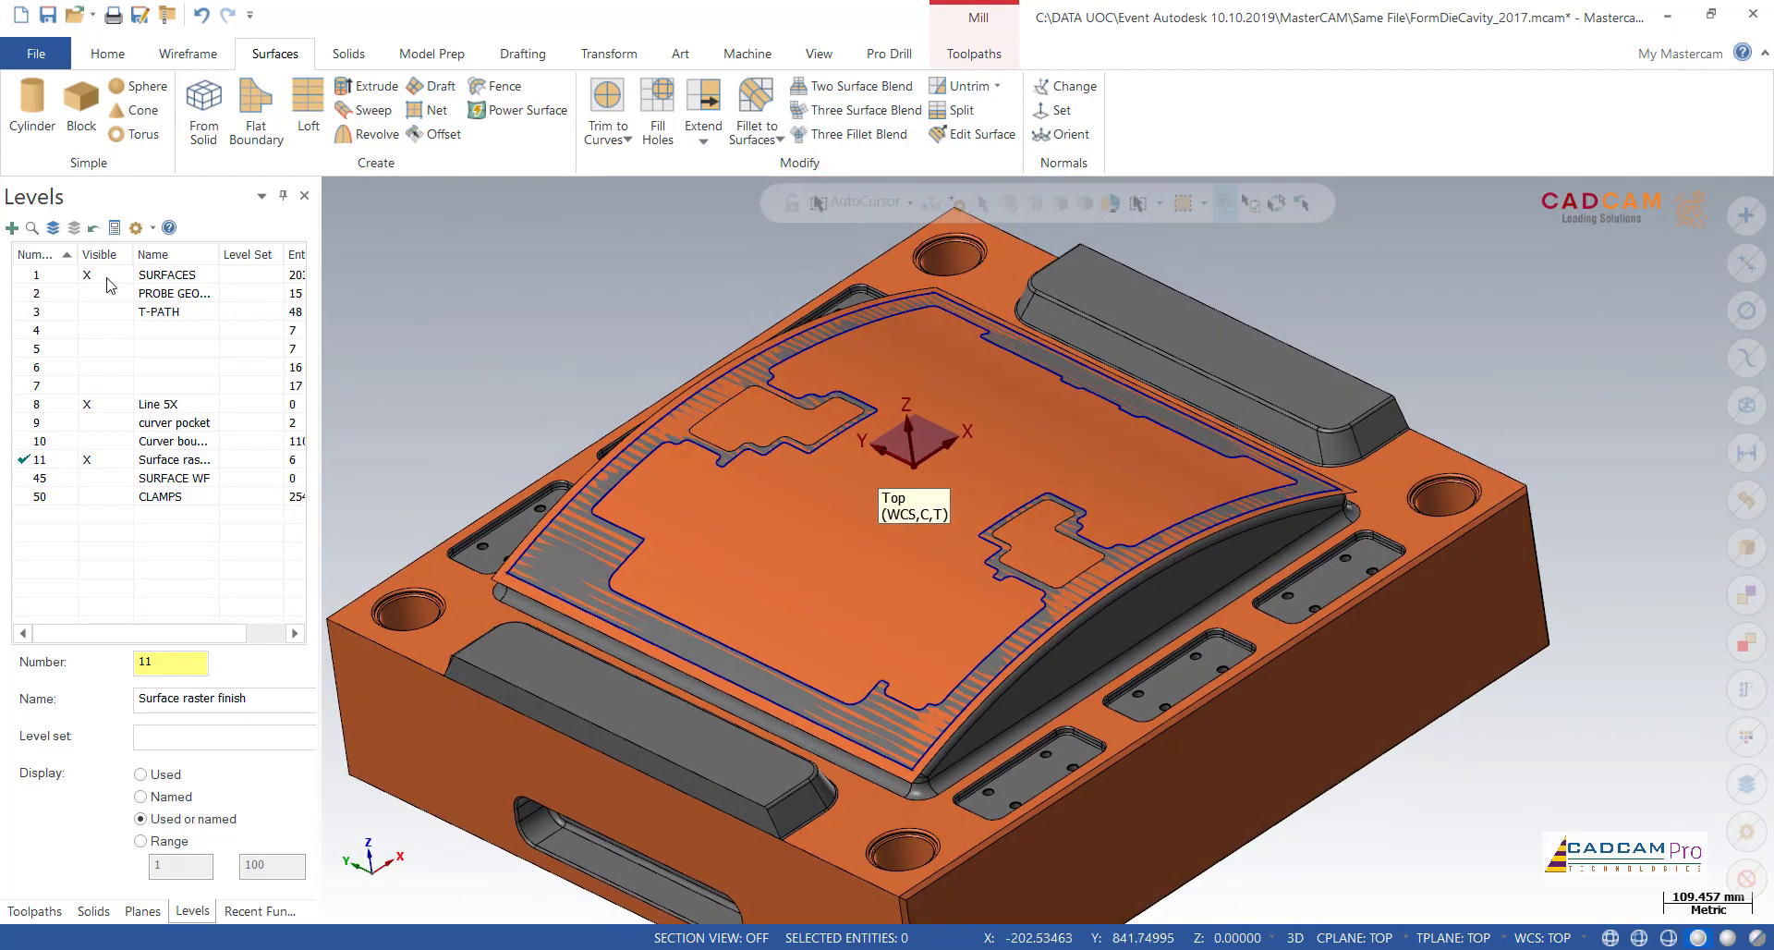
# Step: Hide the SURFACES level and delete the inner and outer rim curves from the Surface raster finish level
pyautogui.click(101, 274)
pyautogui.click(665, 418)
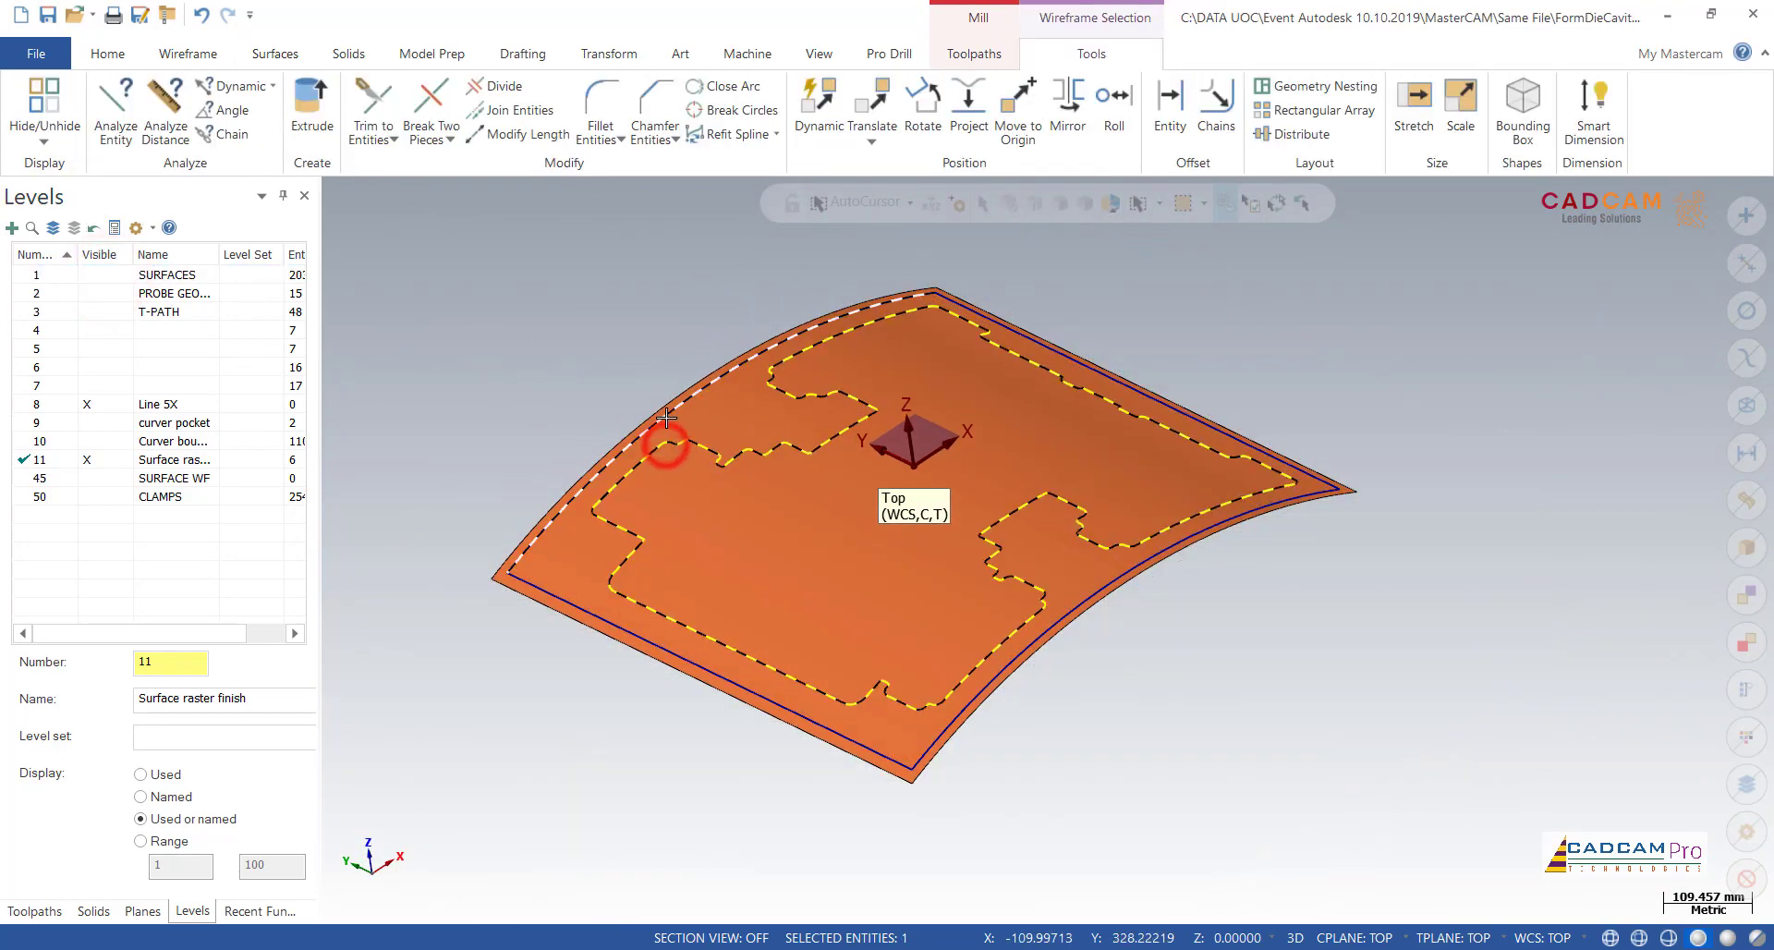
pyautogui.click(573, 600)
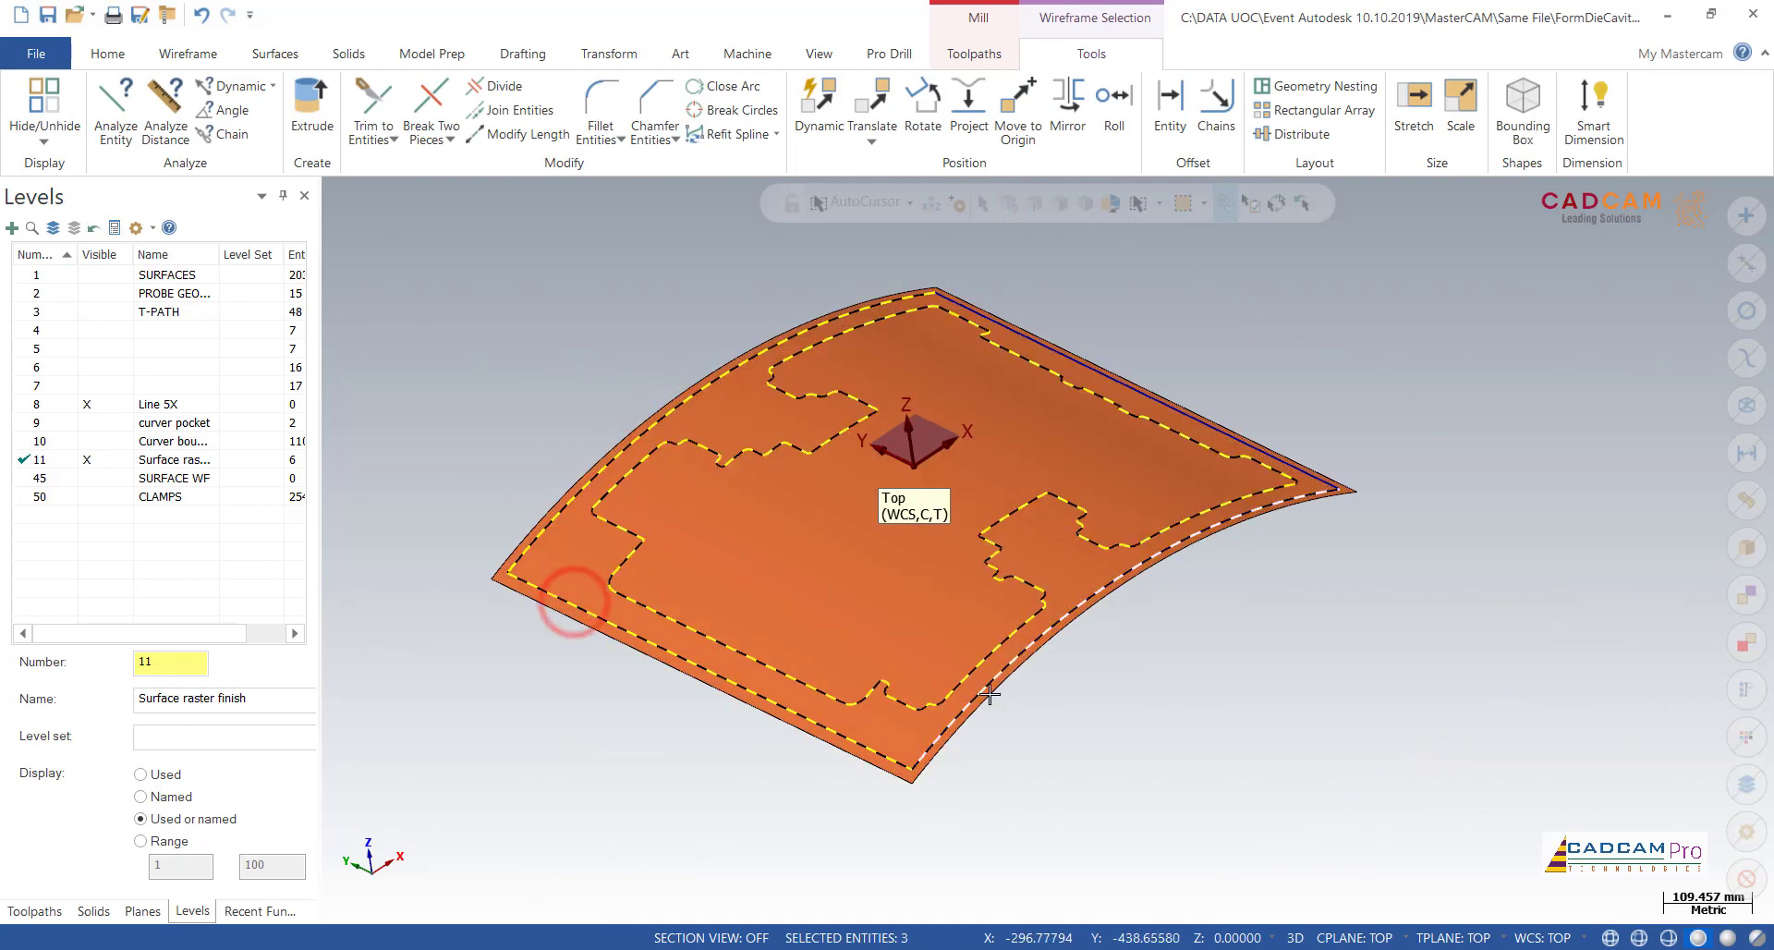
pyautogui.click(990, 691)
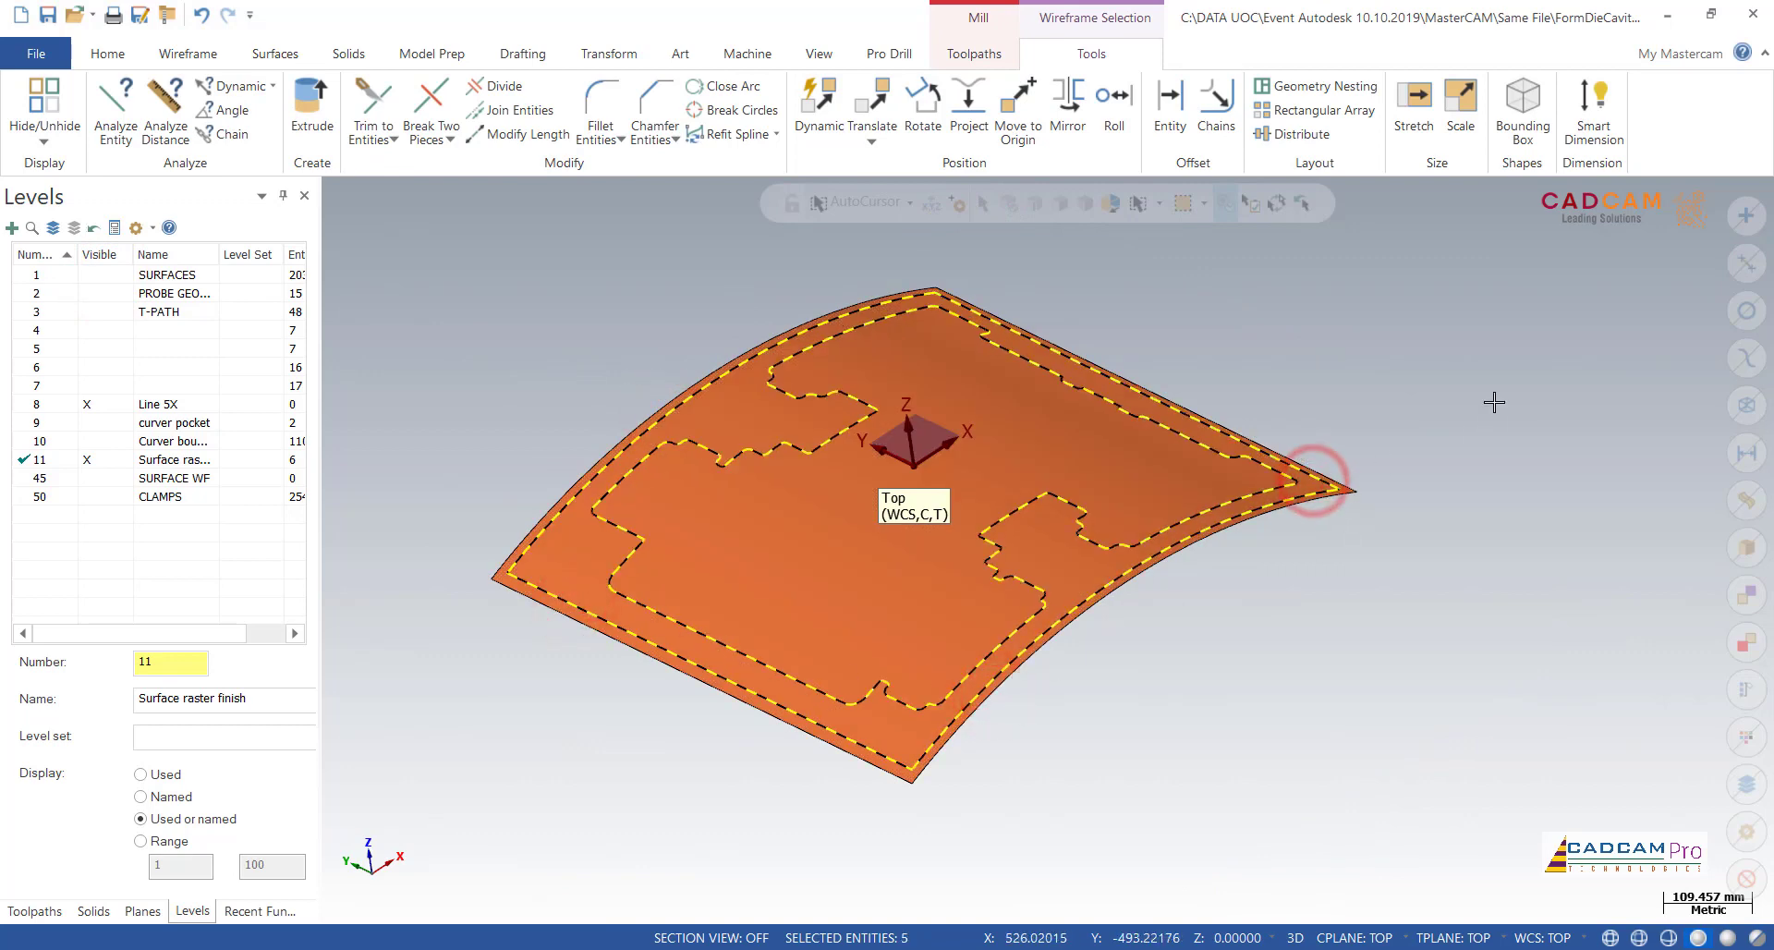
pyautogui.press('Delete')
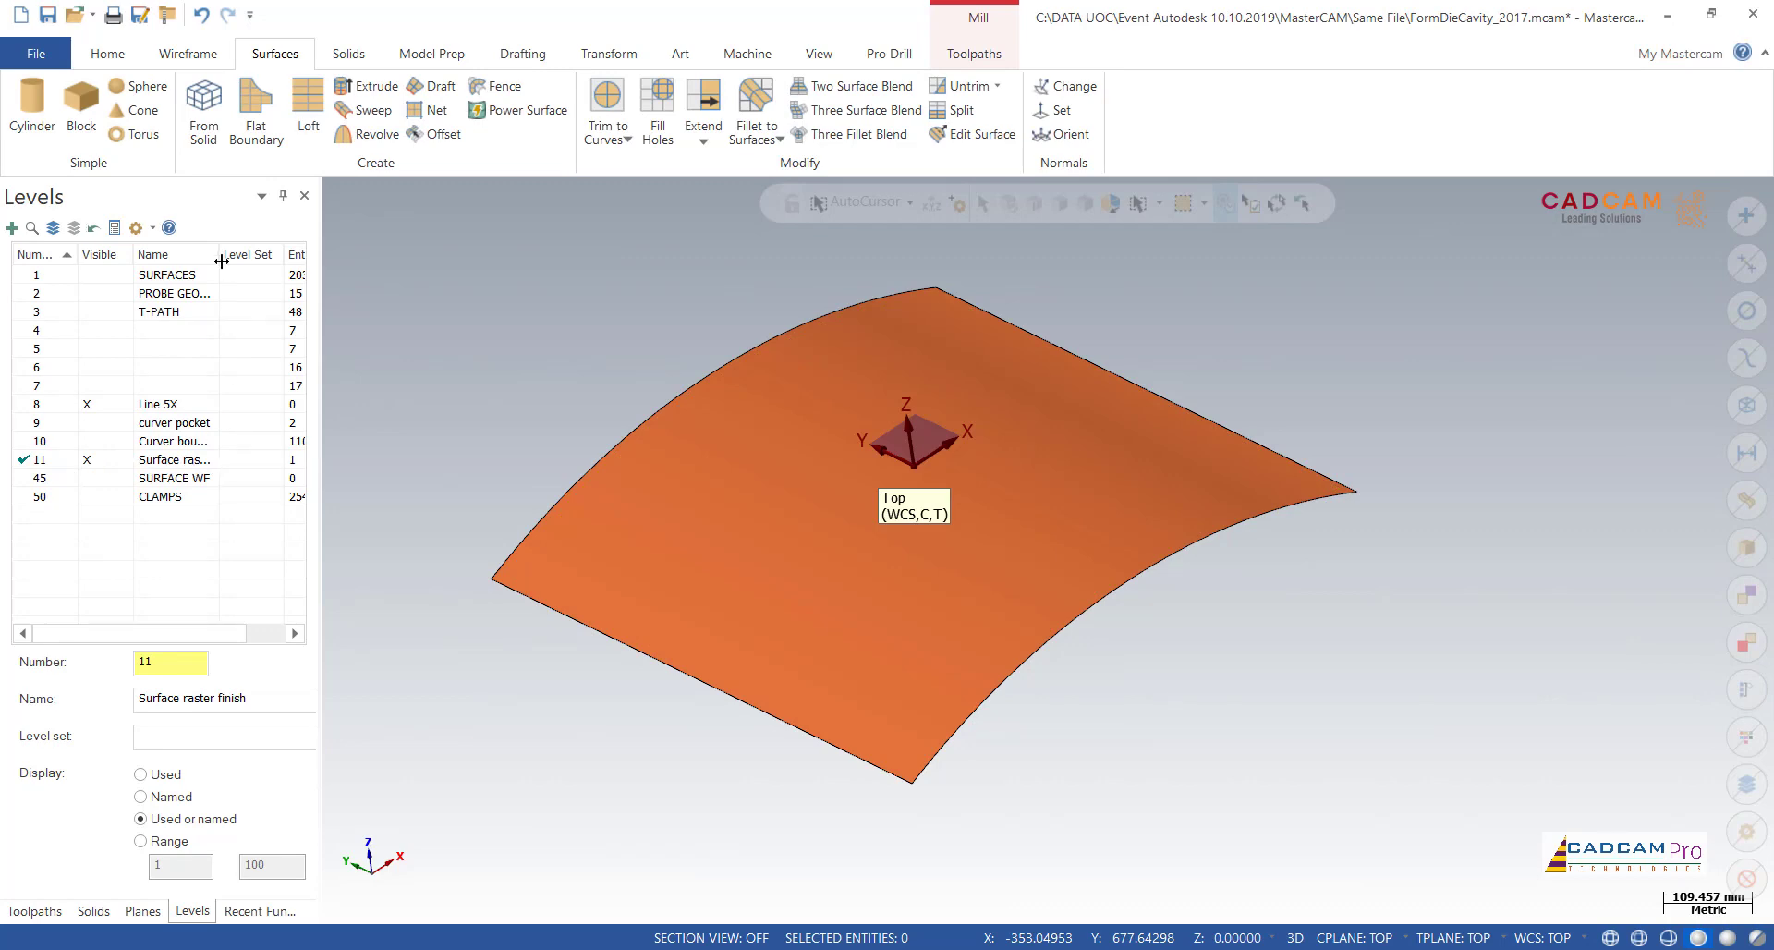
# Step: Show the Curver boundary level with the raster finish surface and check its loops against the die, leaving SURFACES hidden
pyautogui.moveTo(222, 262); pyautogui.dragTo(272, 269)
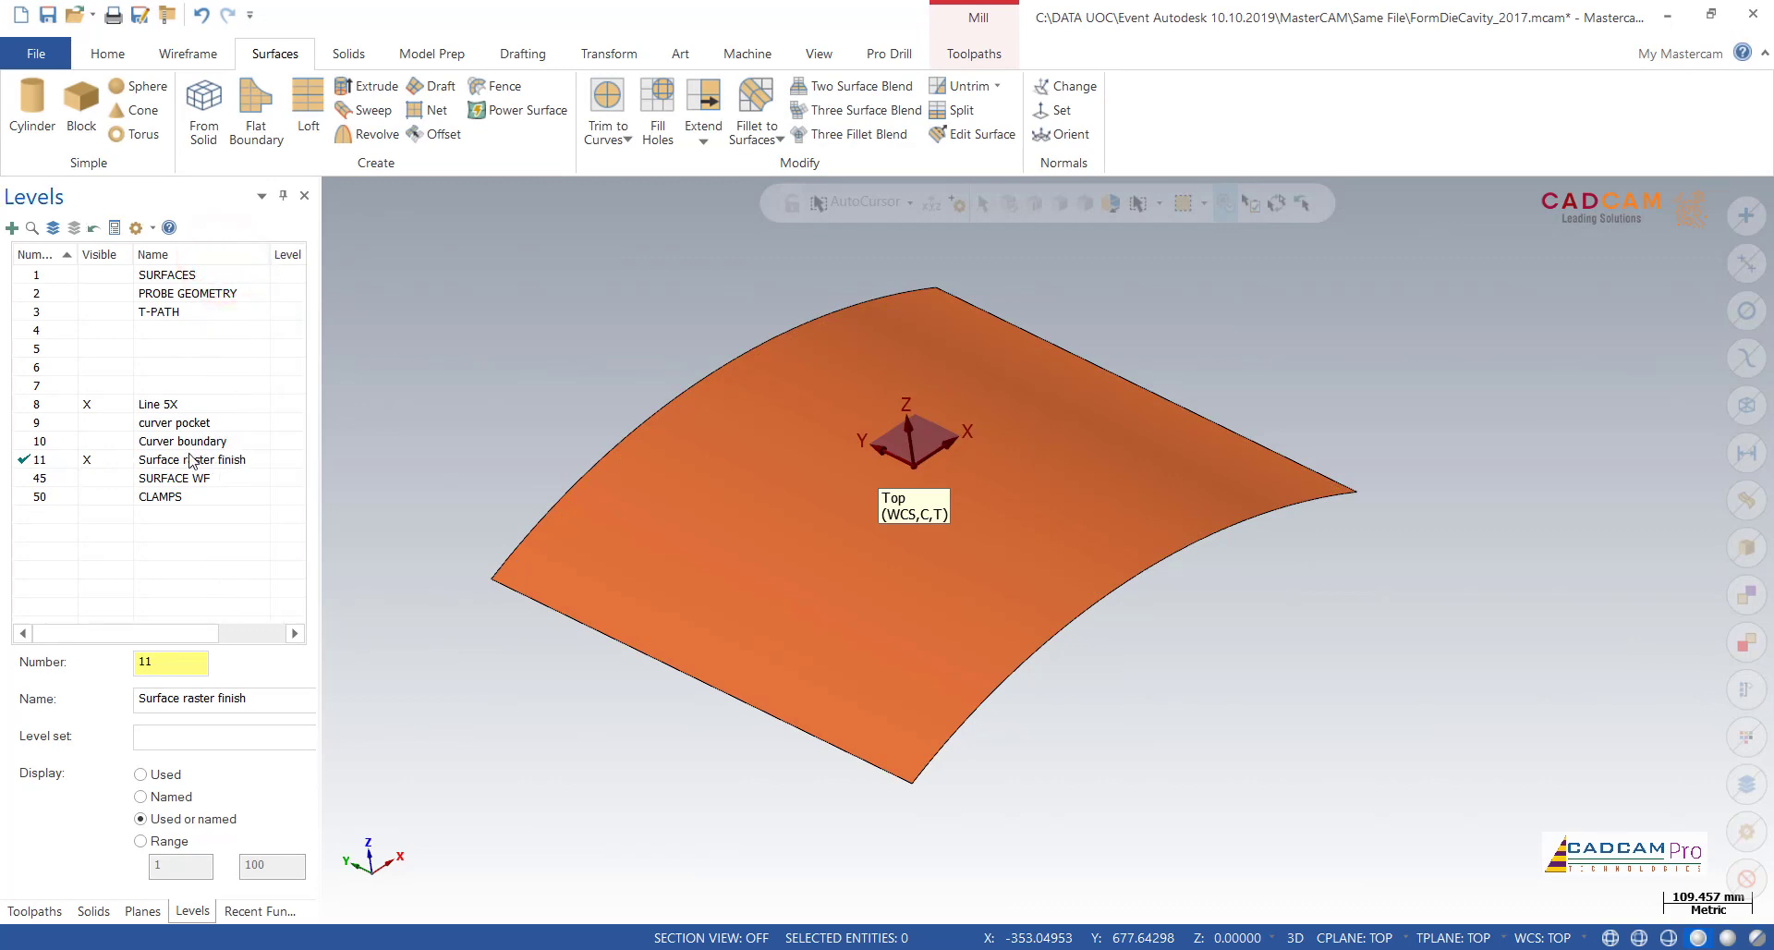
pyautogui.moveTo(1229, 619)
pyautogui.mouseDown(button='middle')
pyautogui.moveTo(1343, 697)
pyautogui.moveTo(1367, 657)
pyautogui.moveTo(1354, 664)
pyautogui.mouseUp(button='middle')
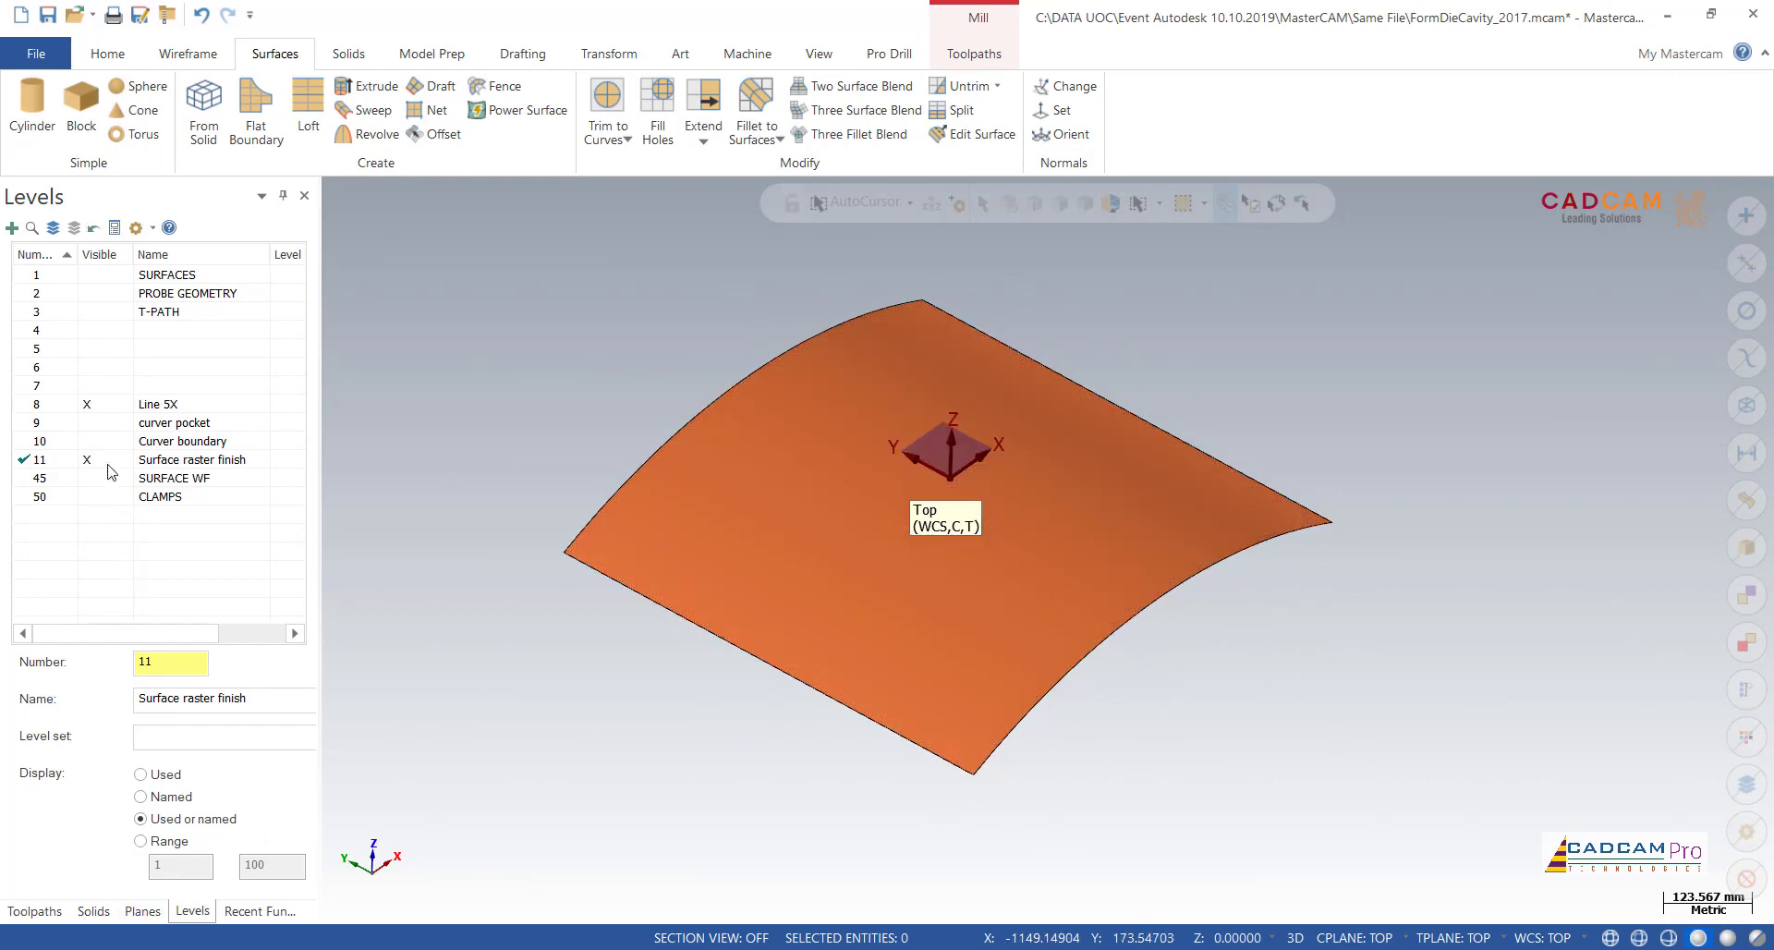
pyautogui.click(87, 442)
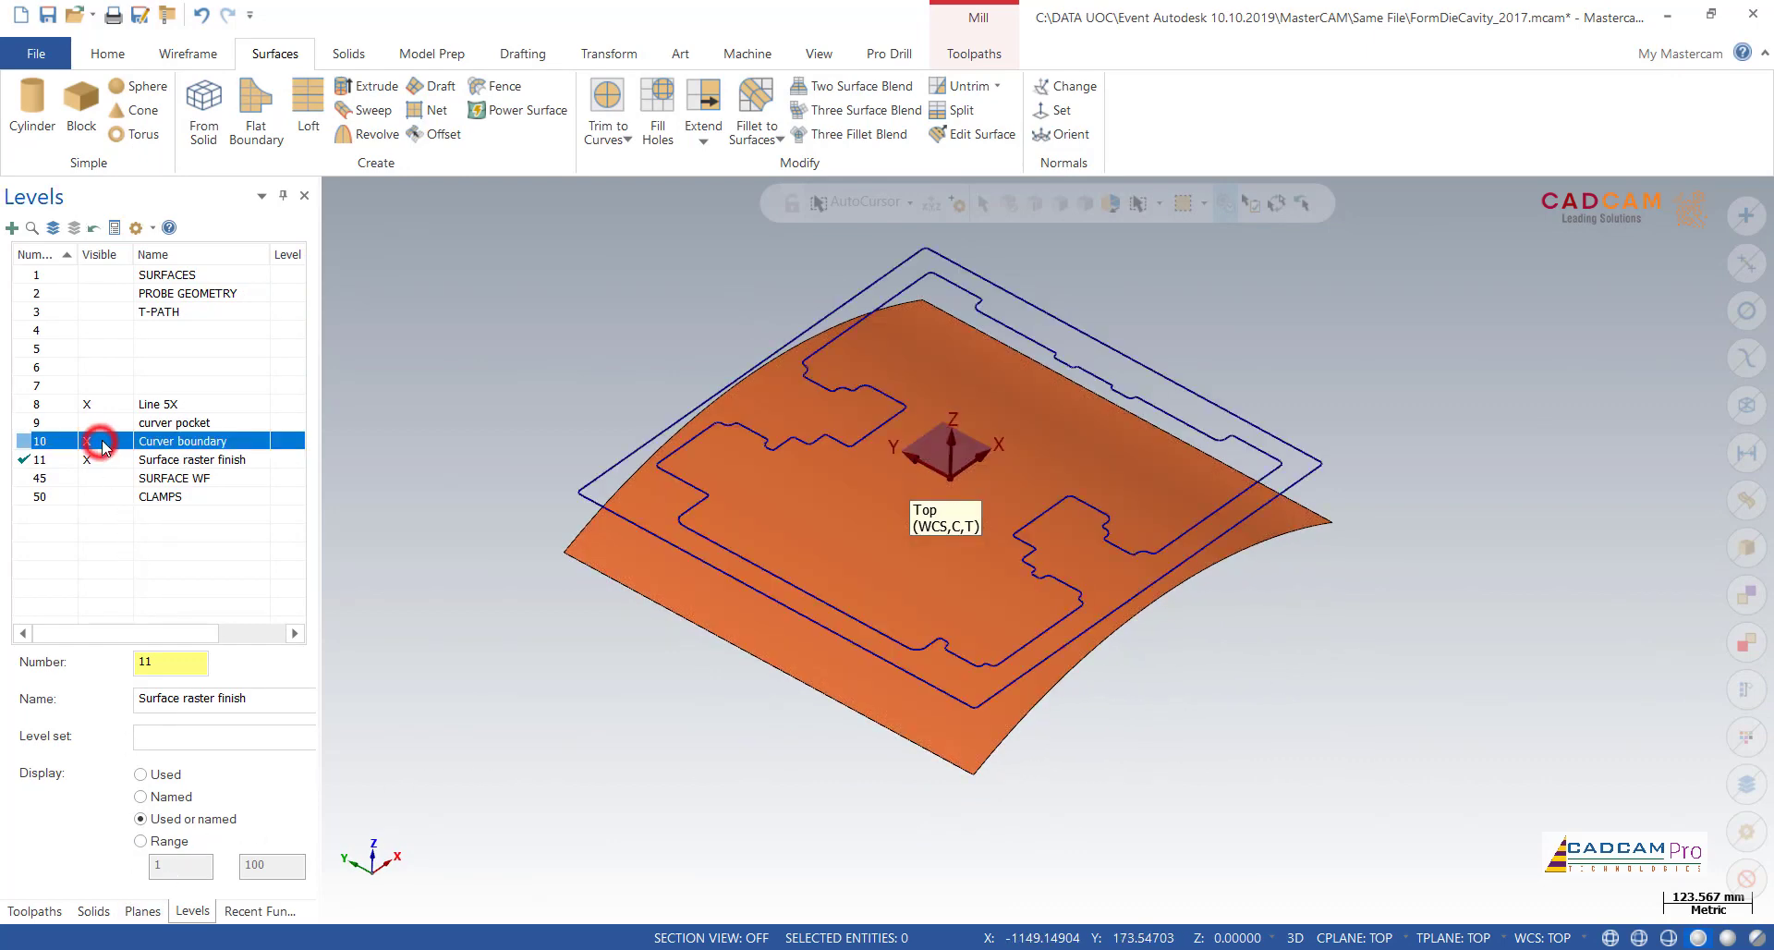
pyautogui.moveTo(539, 400); pyautogui.dragTo(490, 402, button='middle')
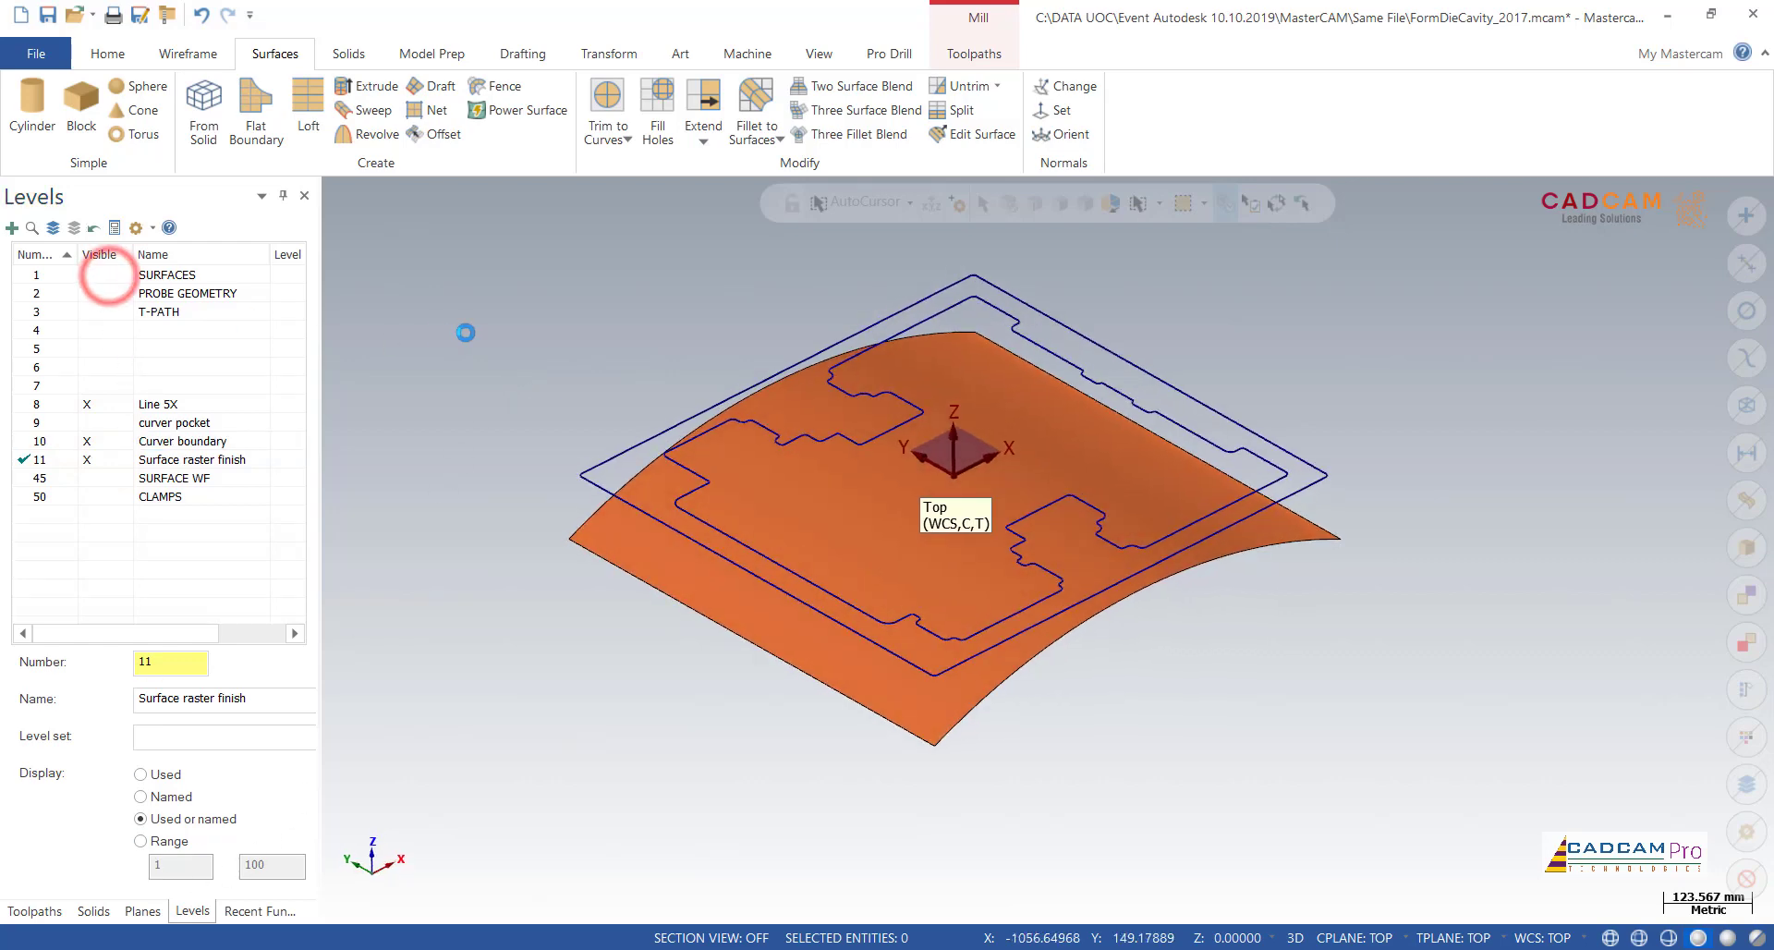
pyautogui.click(108, 275)
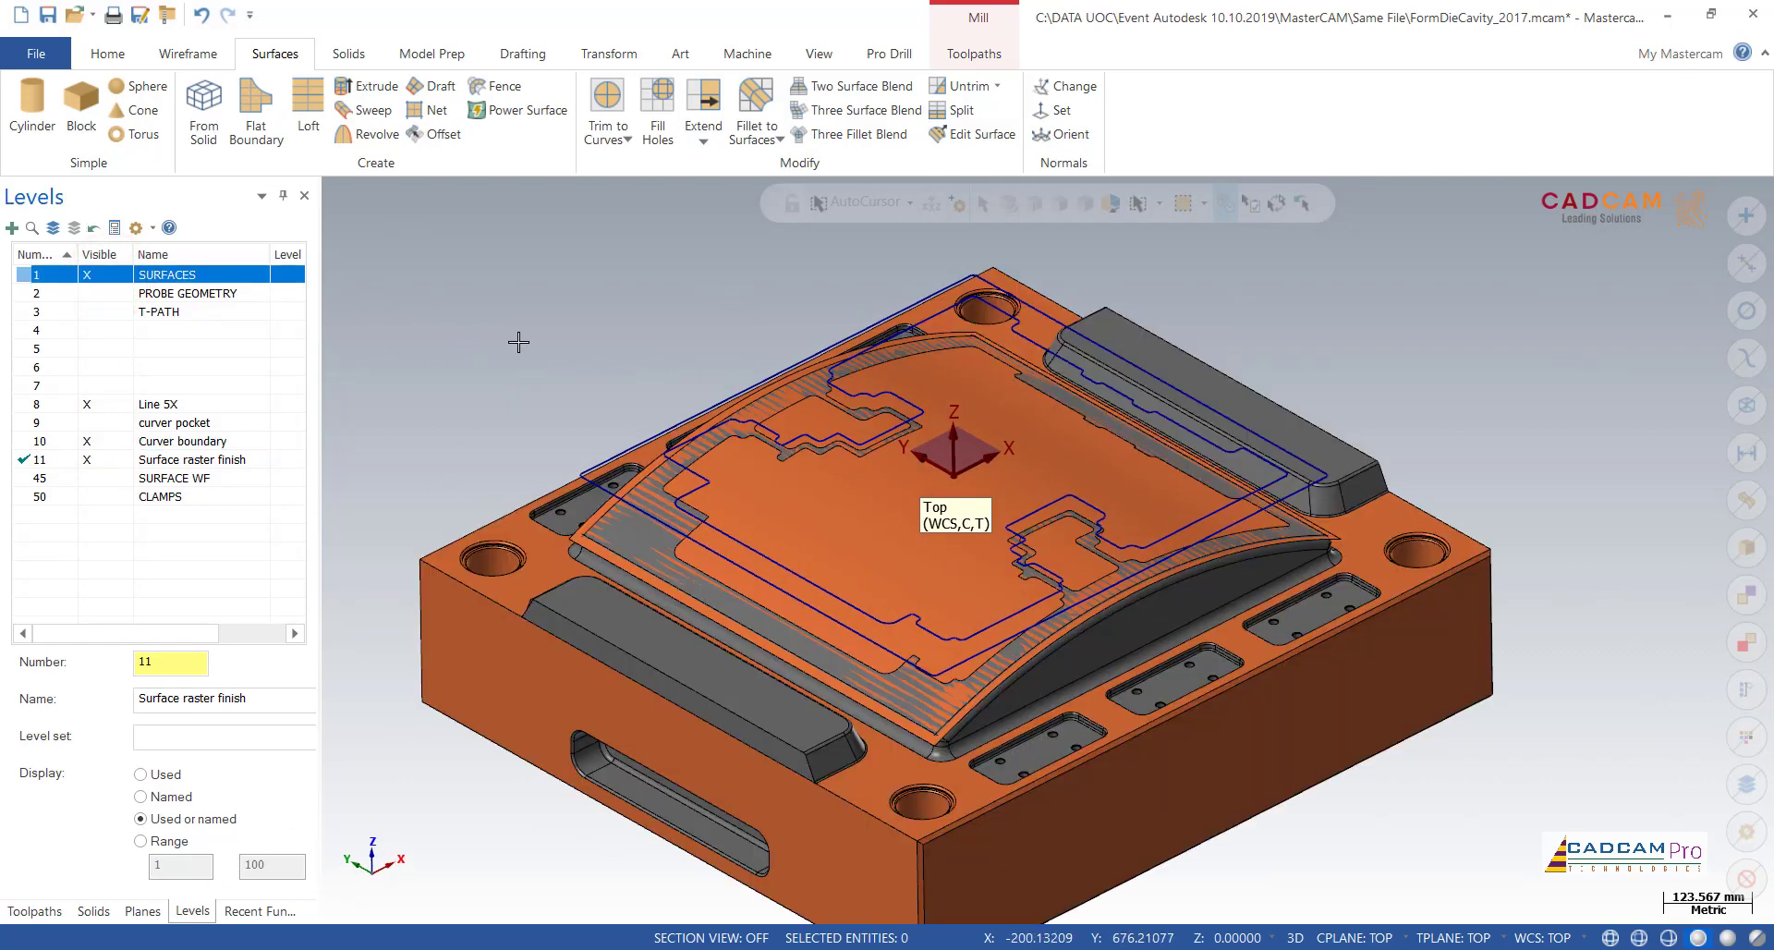
pyautogui.click(87, 274)
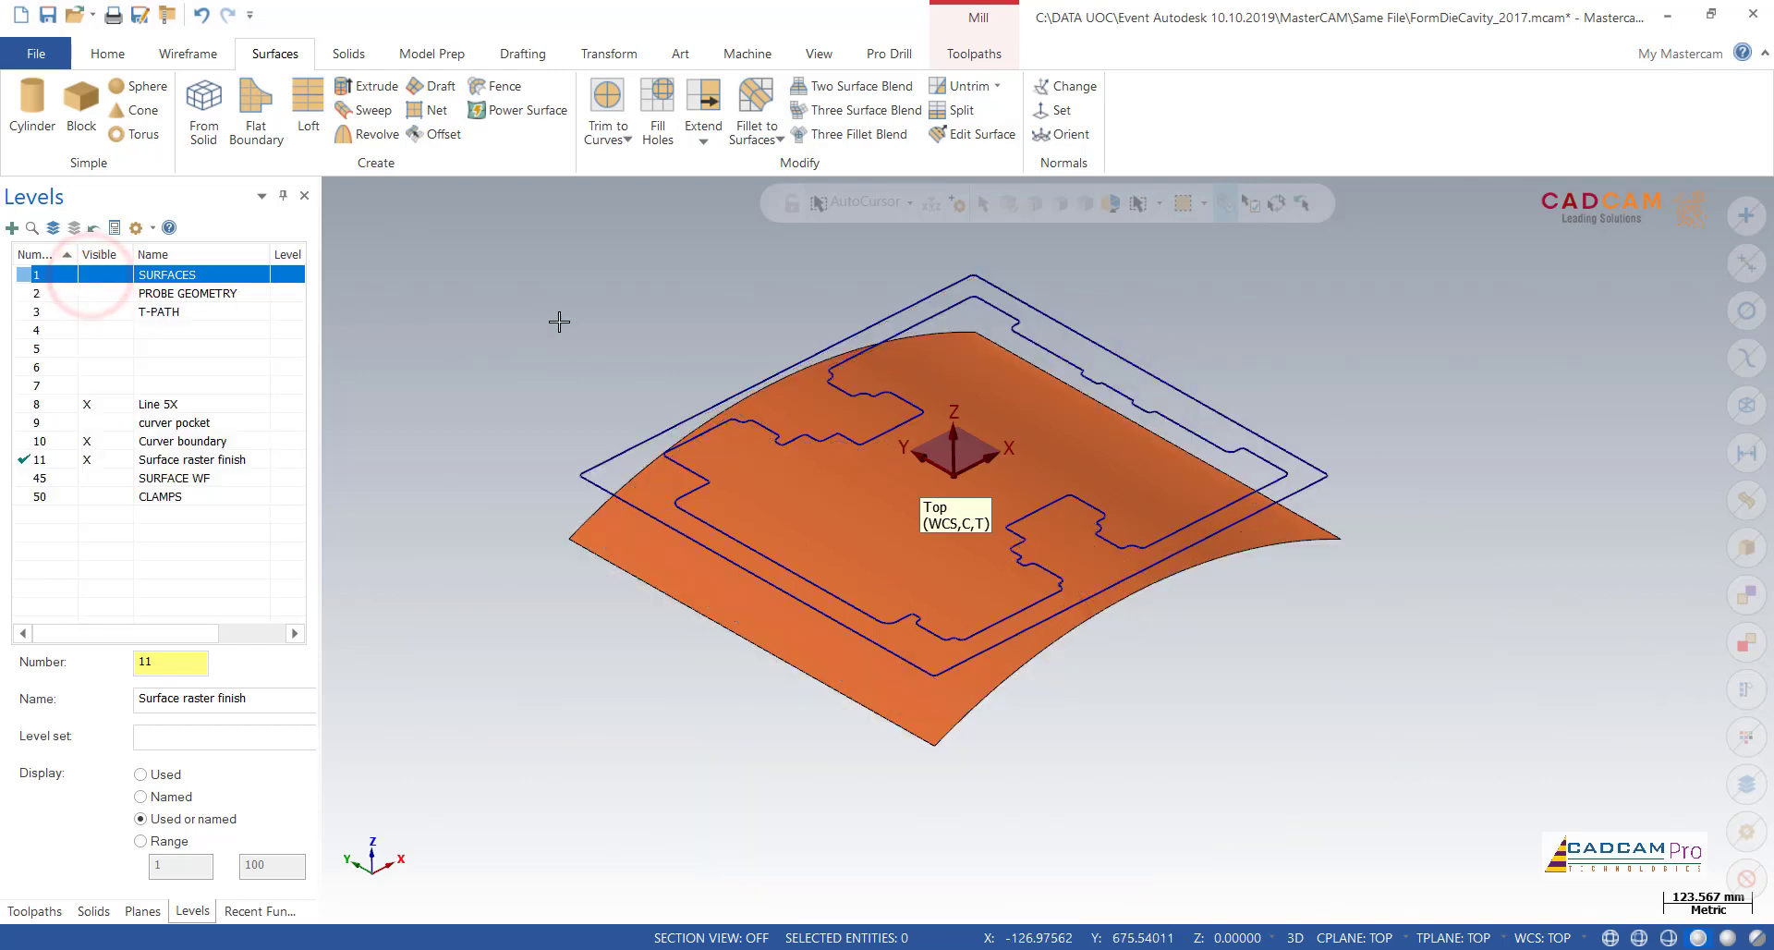
# Step: Start a 3D high speed Raster finishing toolpath and select the curved power surface as its machining geometry
pyautogui.click(972, 57)
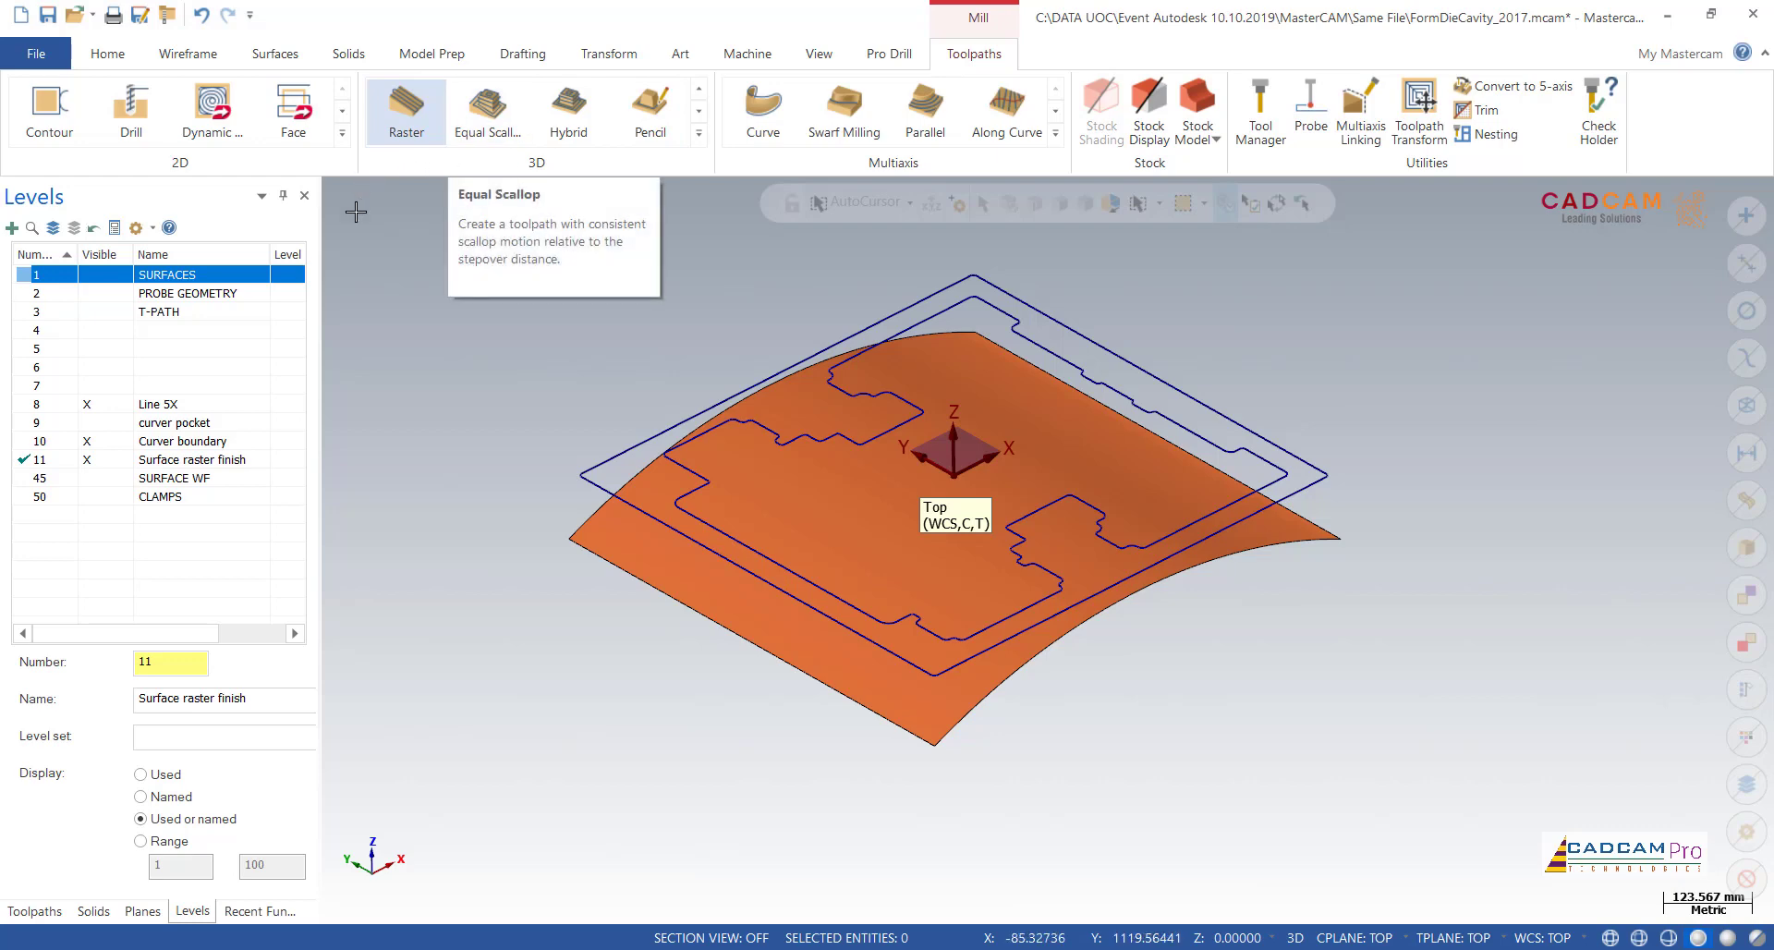
pyautogui.click(414, 120)
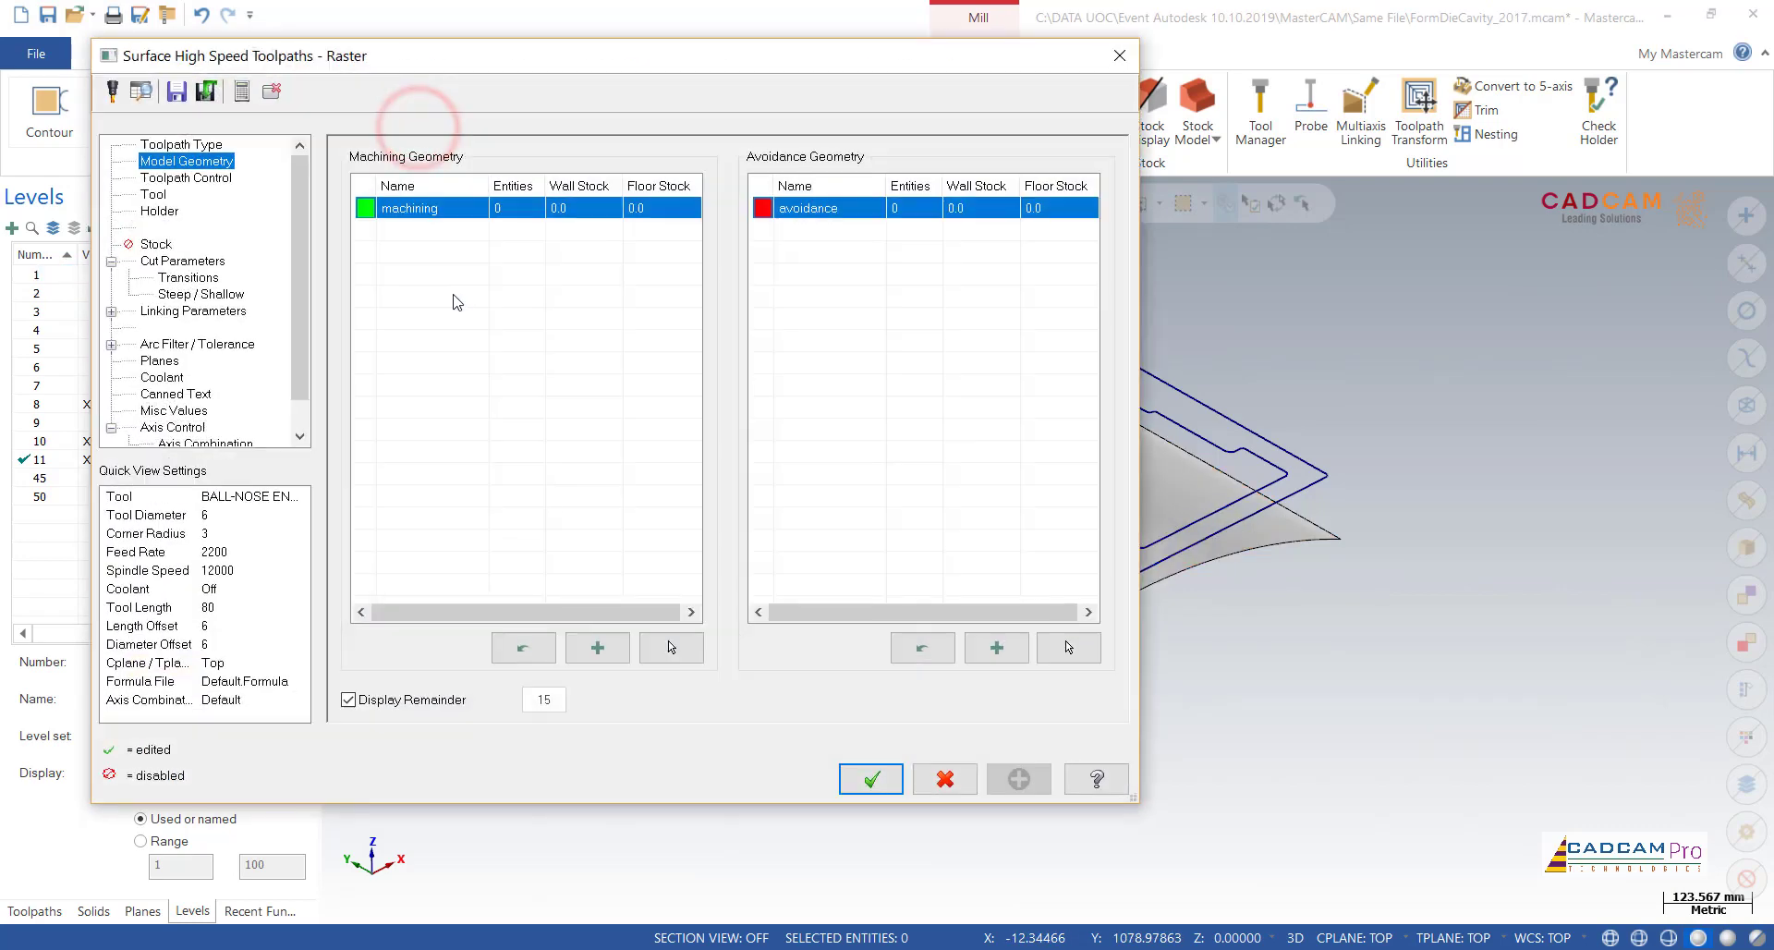
pyautogui.click(185, 146)
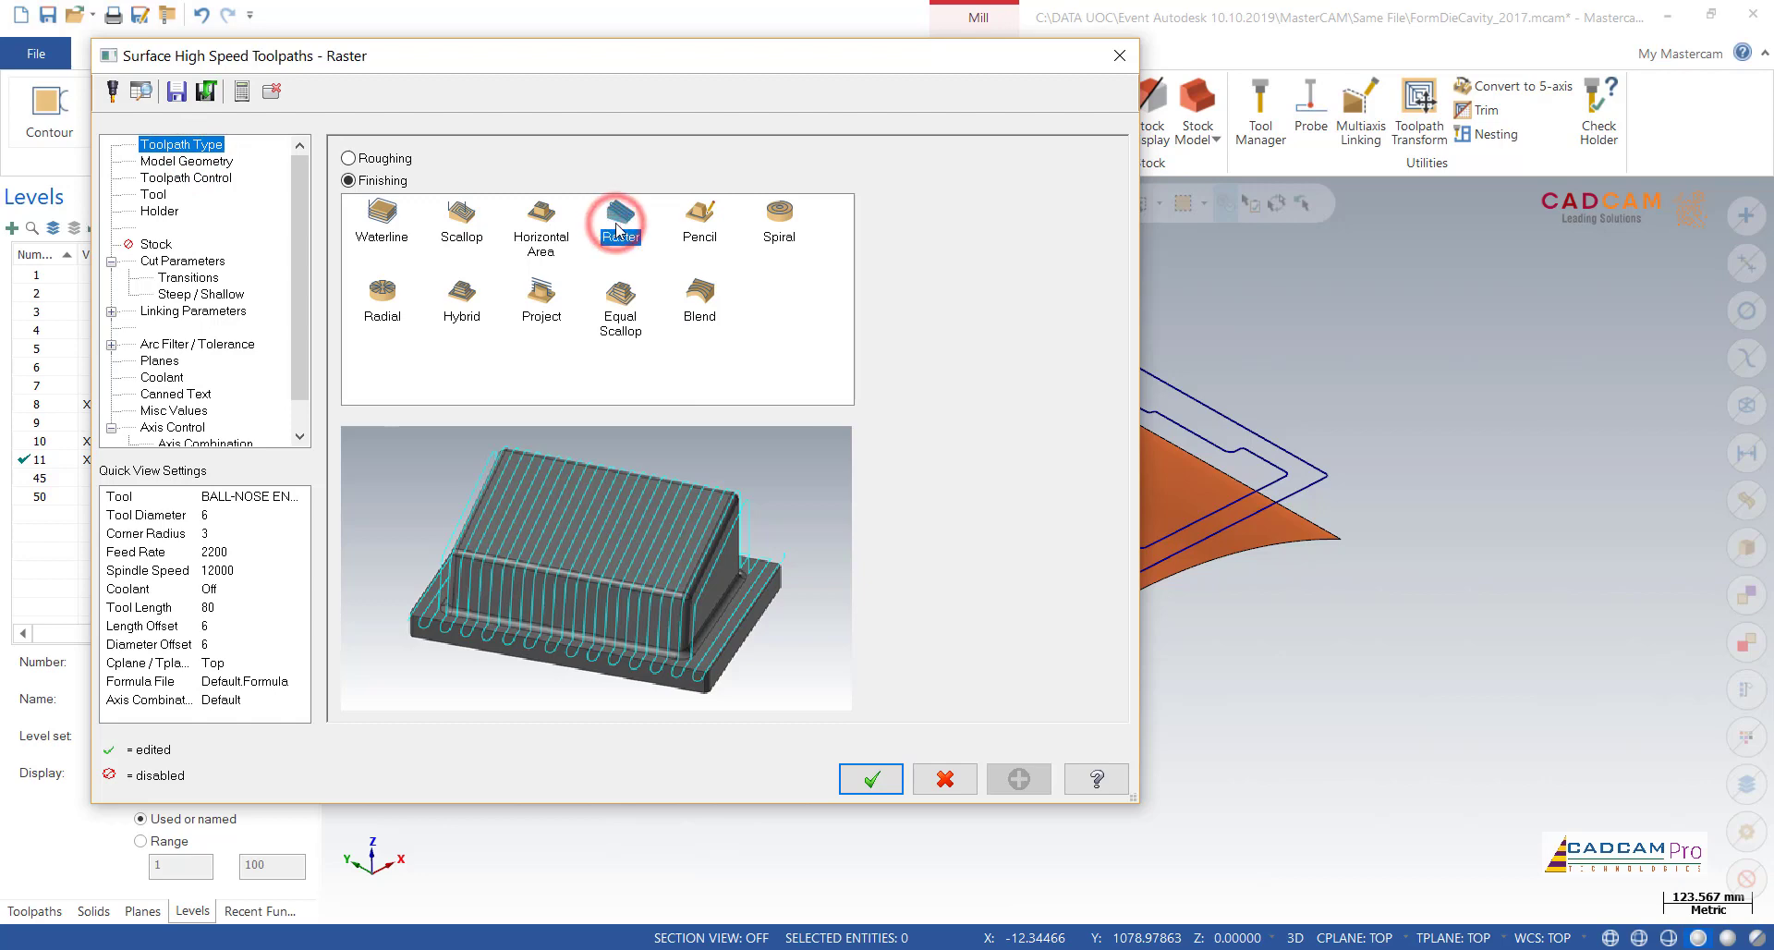
pyautogui.click(220, 163)
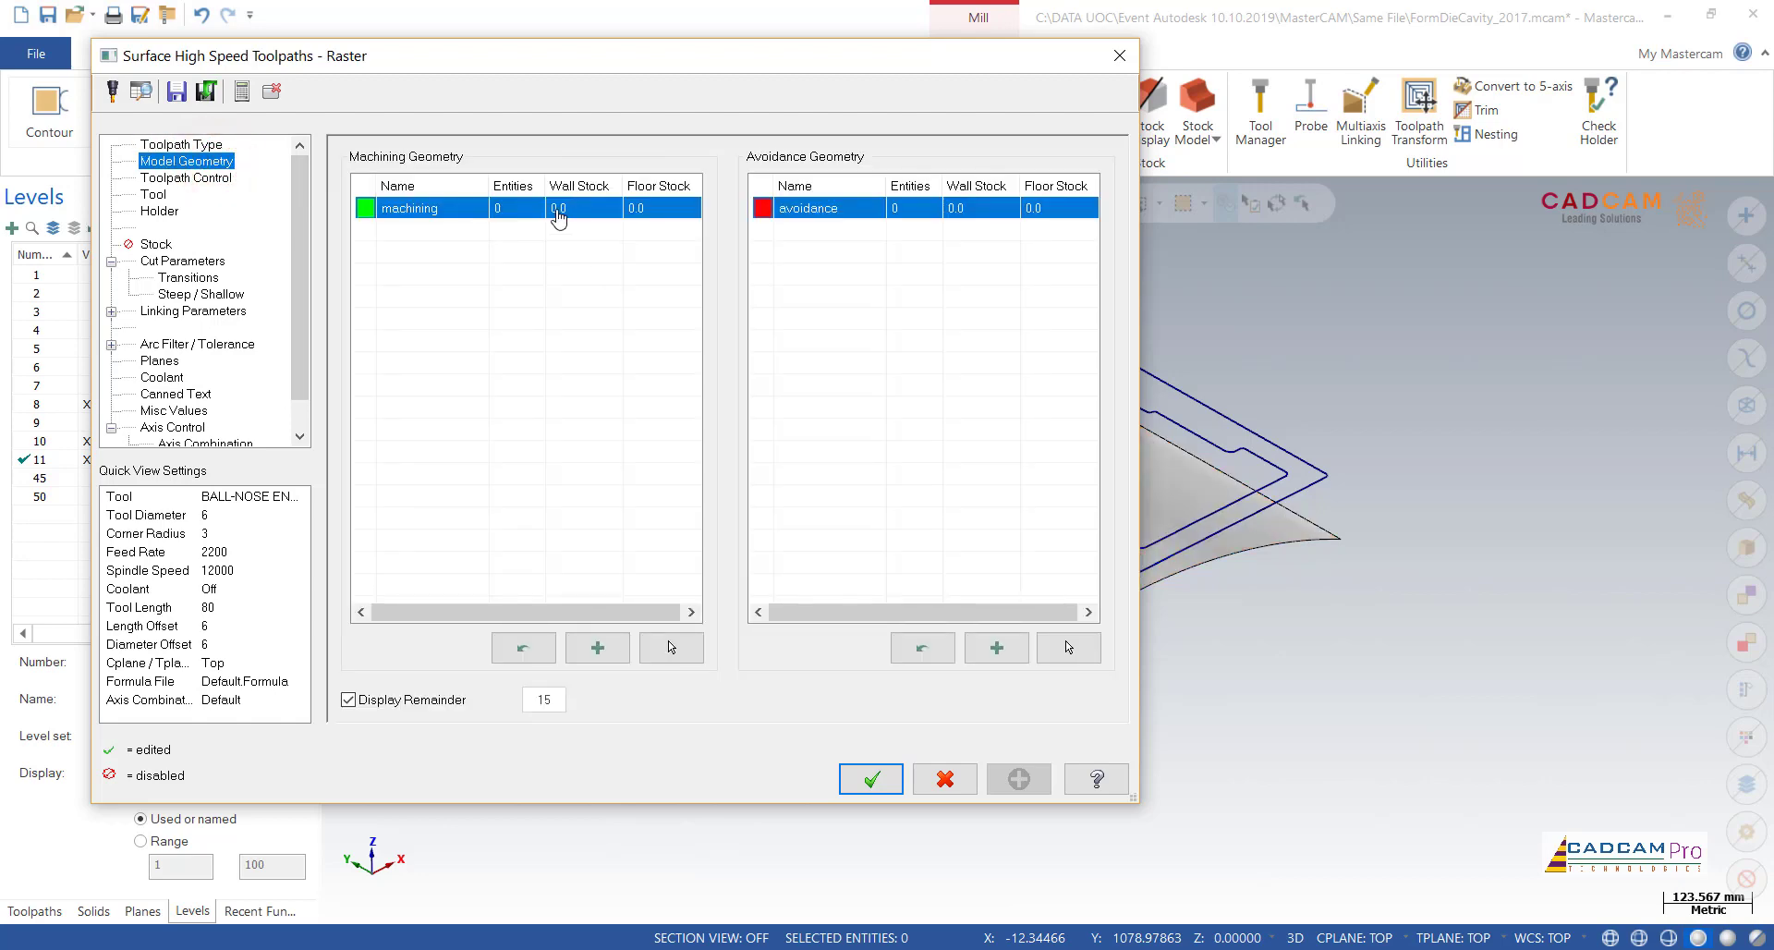
pyautogui.click(662, 642)
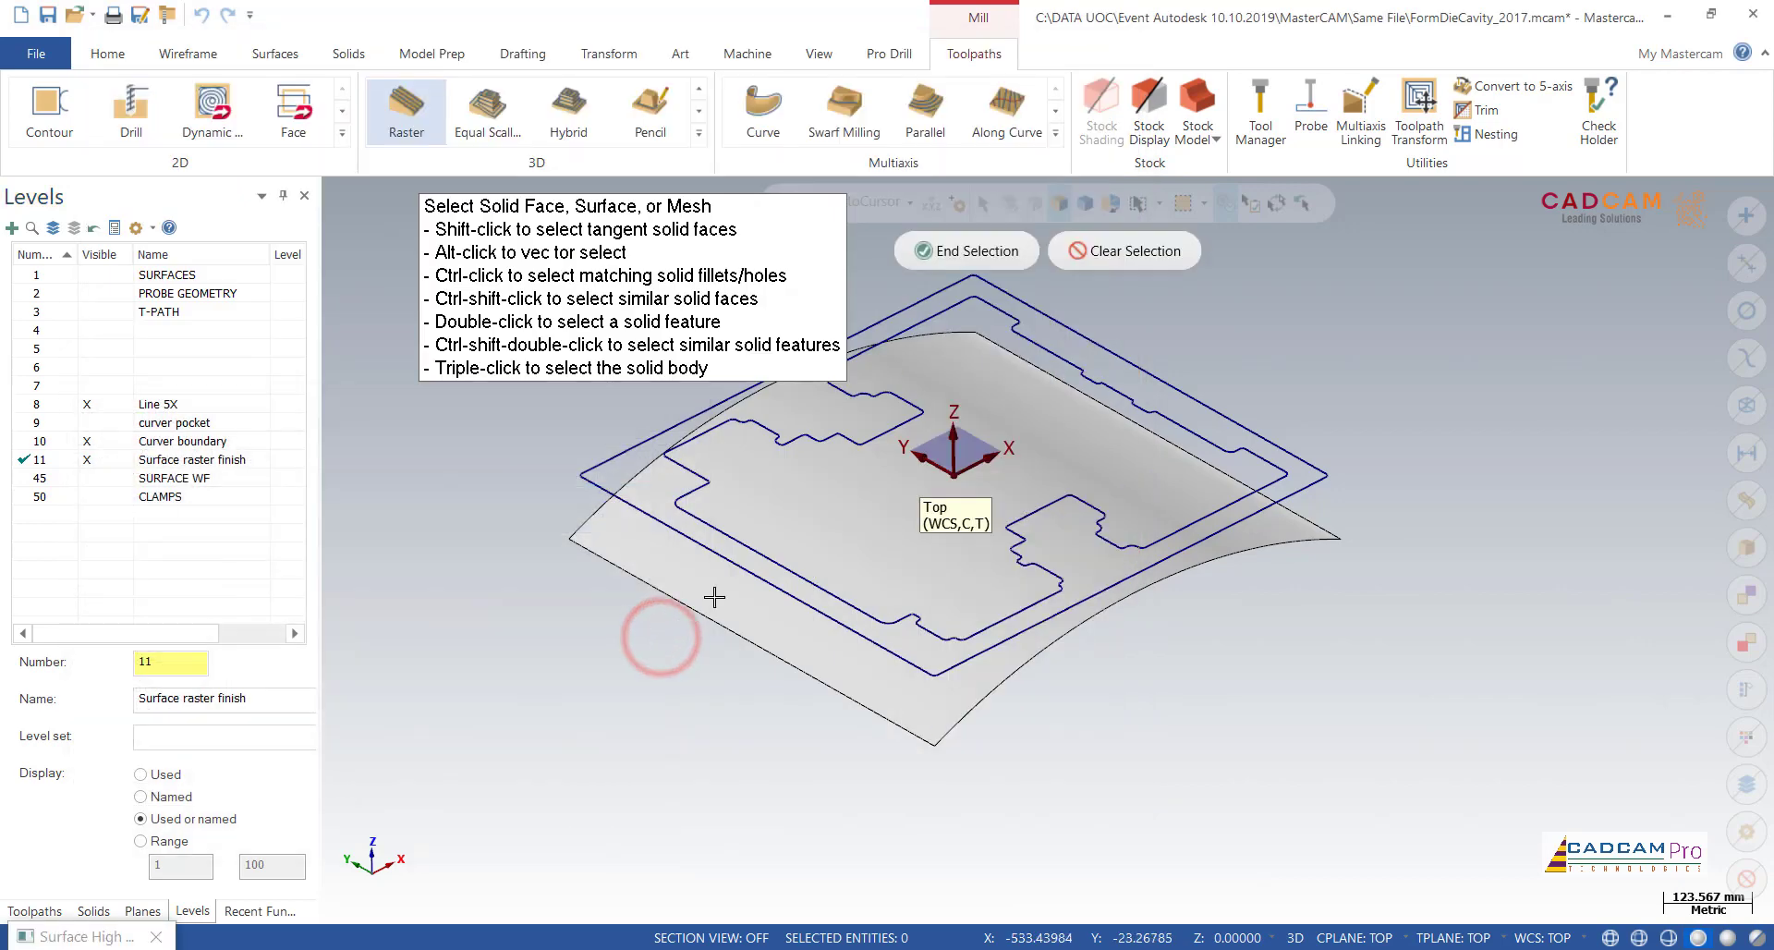
pyautogui.click(793, 477)
pyautogui.click(961, 251)
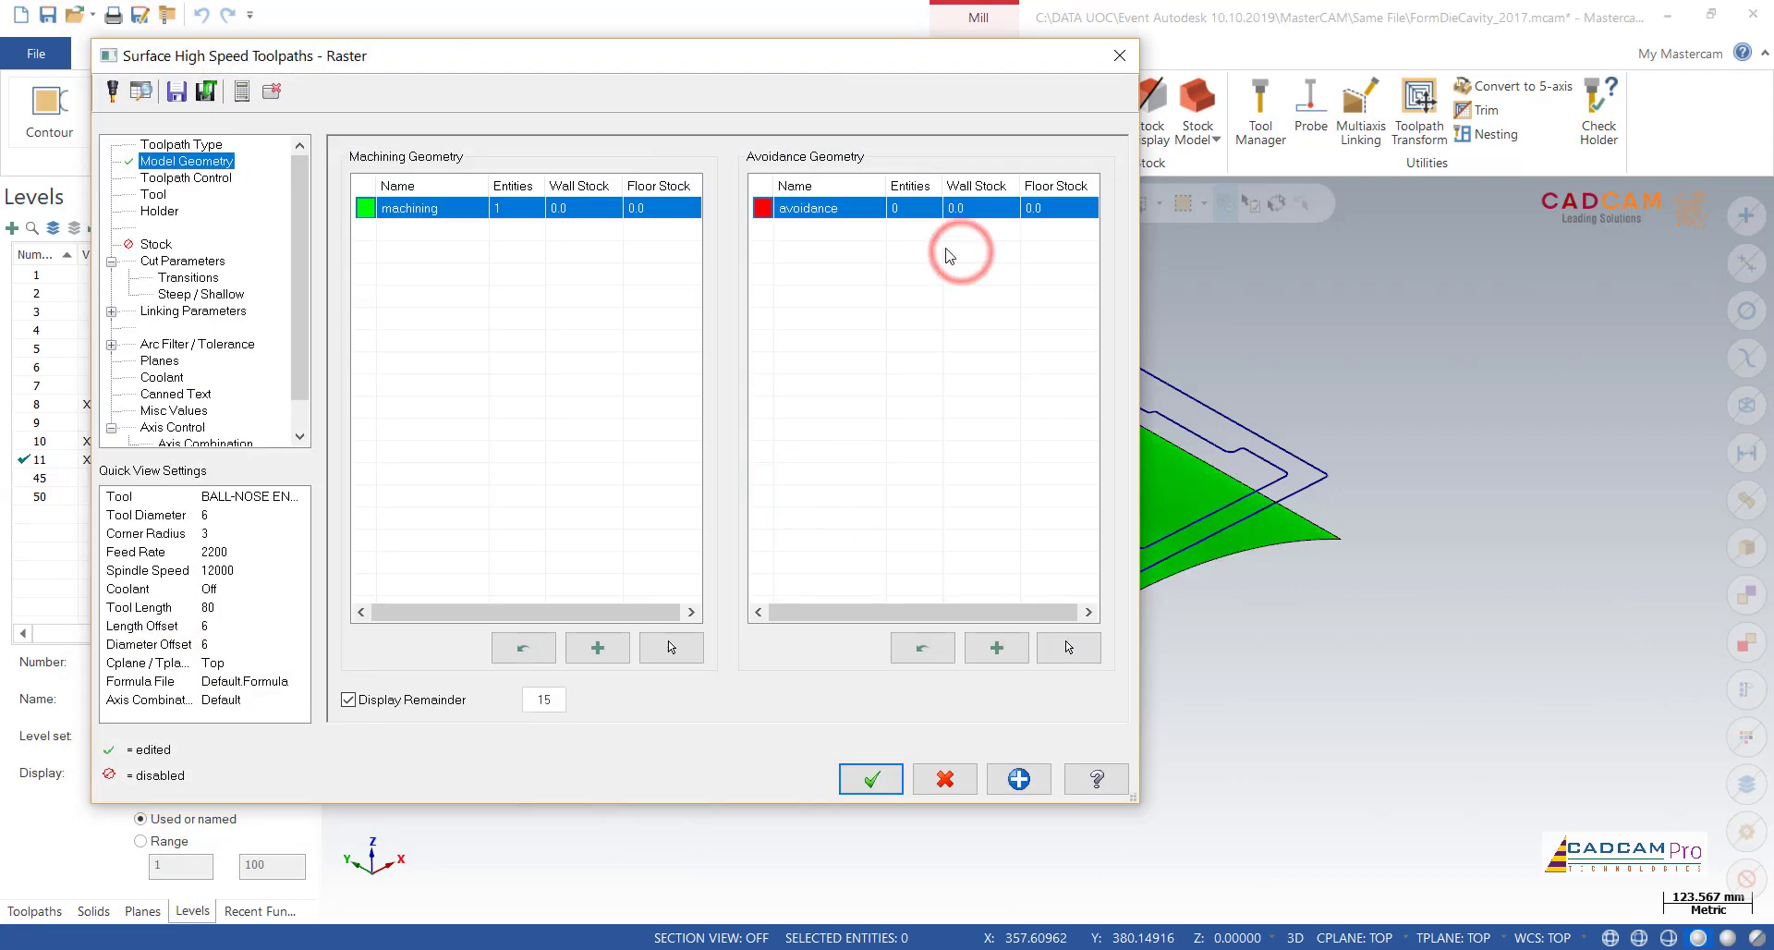
# Step: Chain the outer and inner boundary loops as the containment boundary and set containment to Tool tip
pyautogui.click(212, 178)
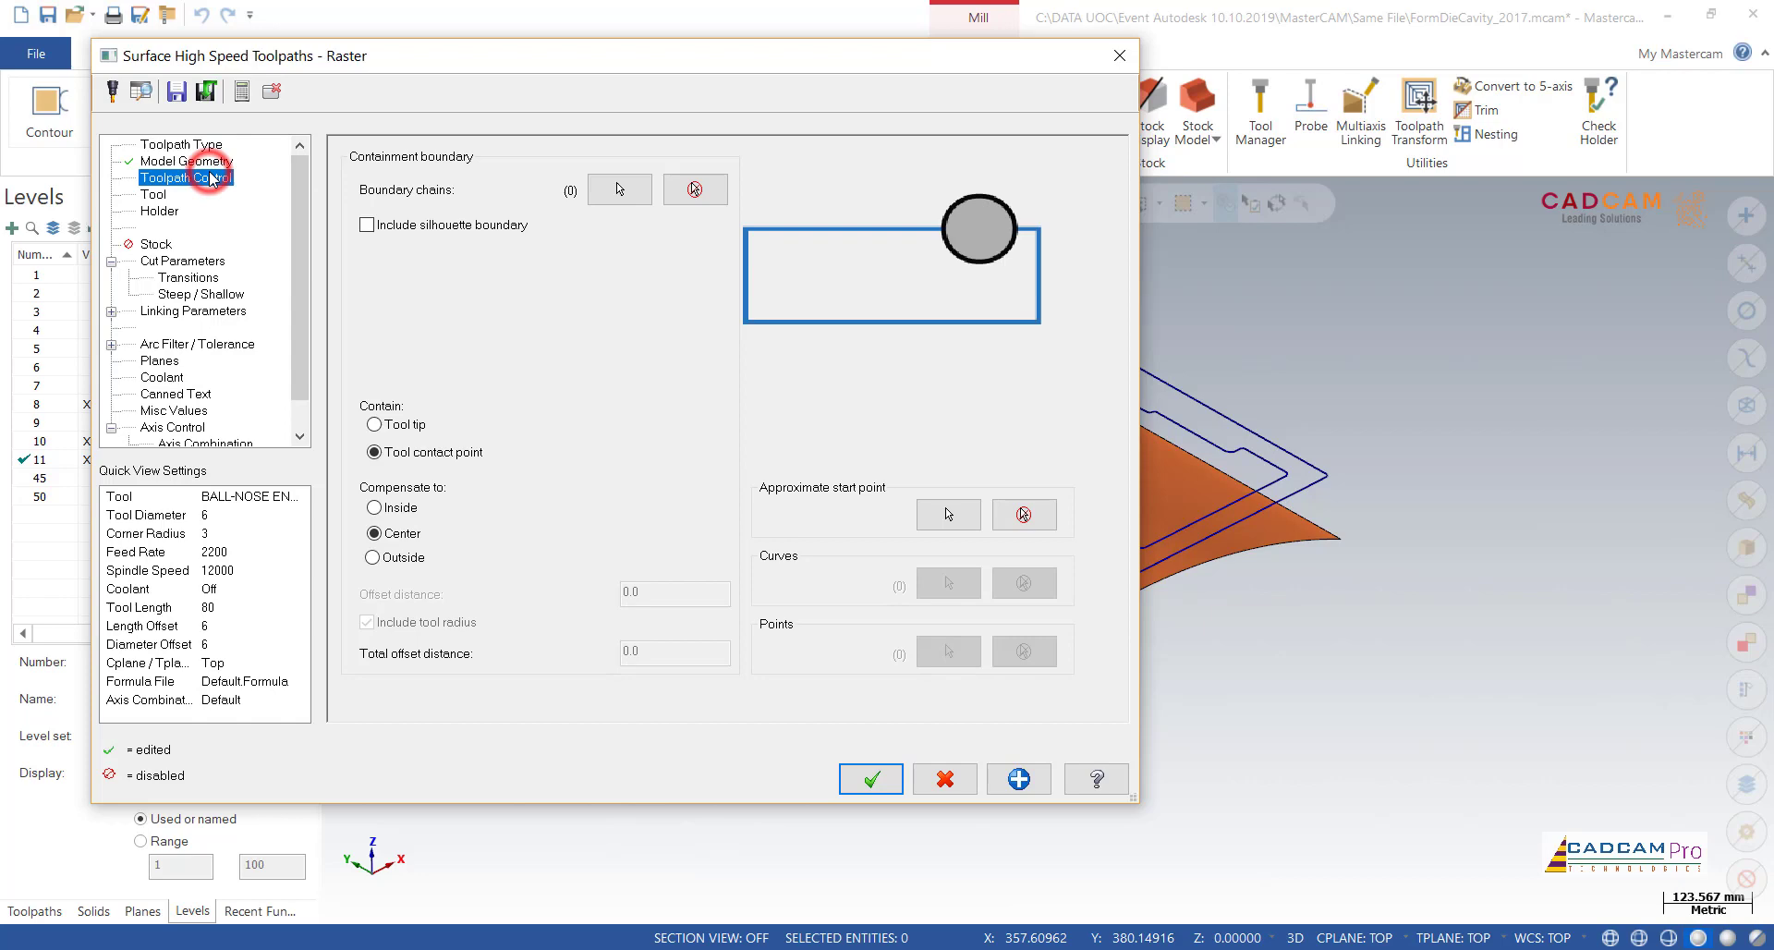
pyautogui.click(617, 190)
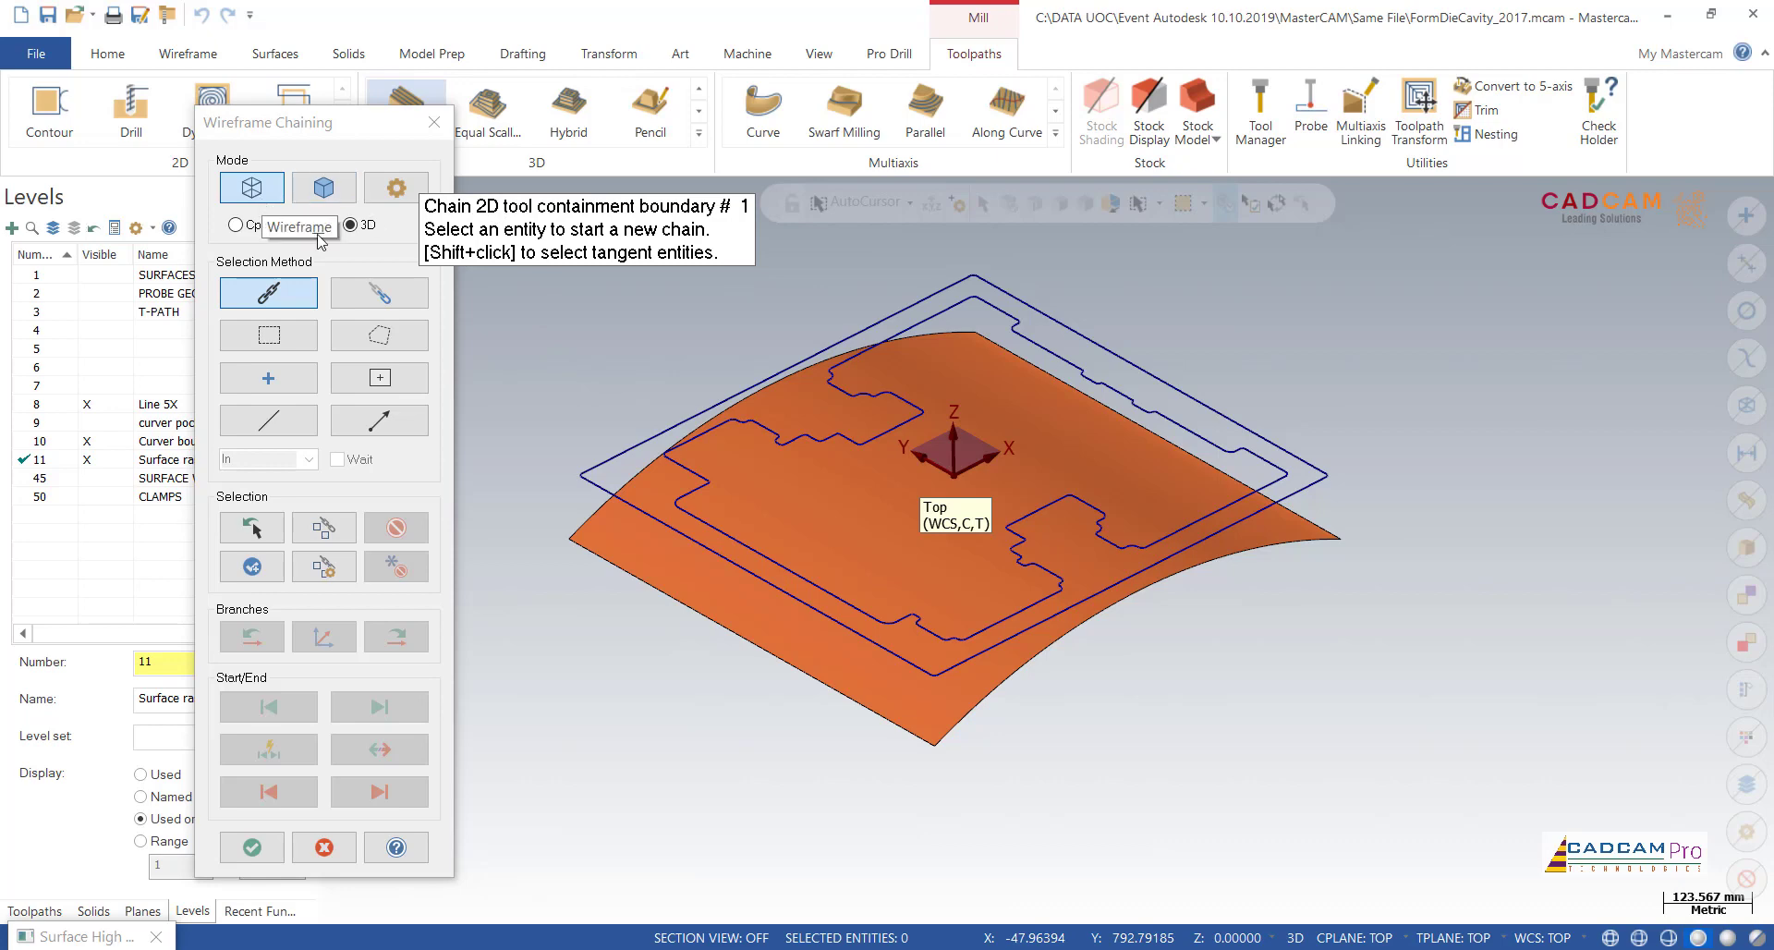
pyautogui.click(647, 515)
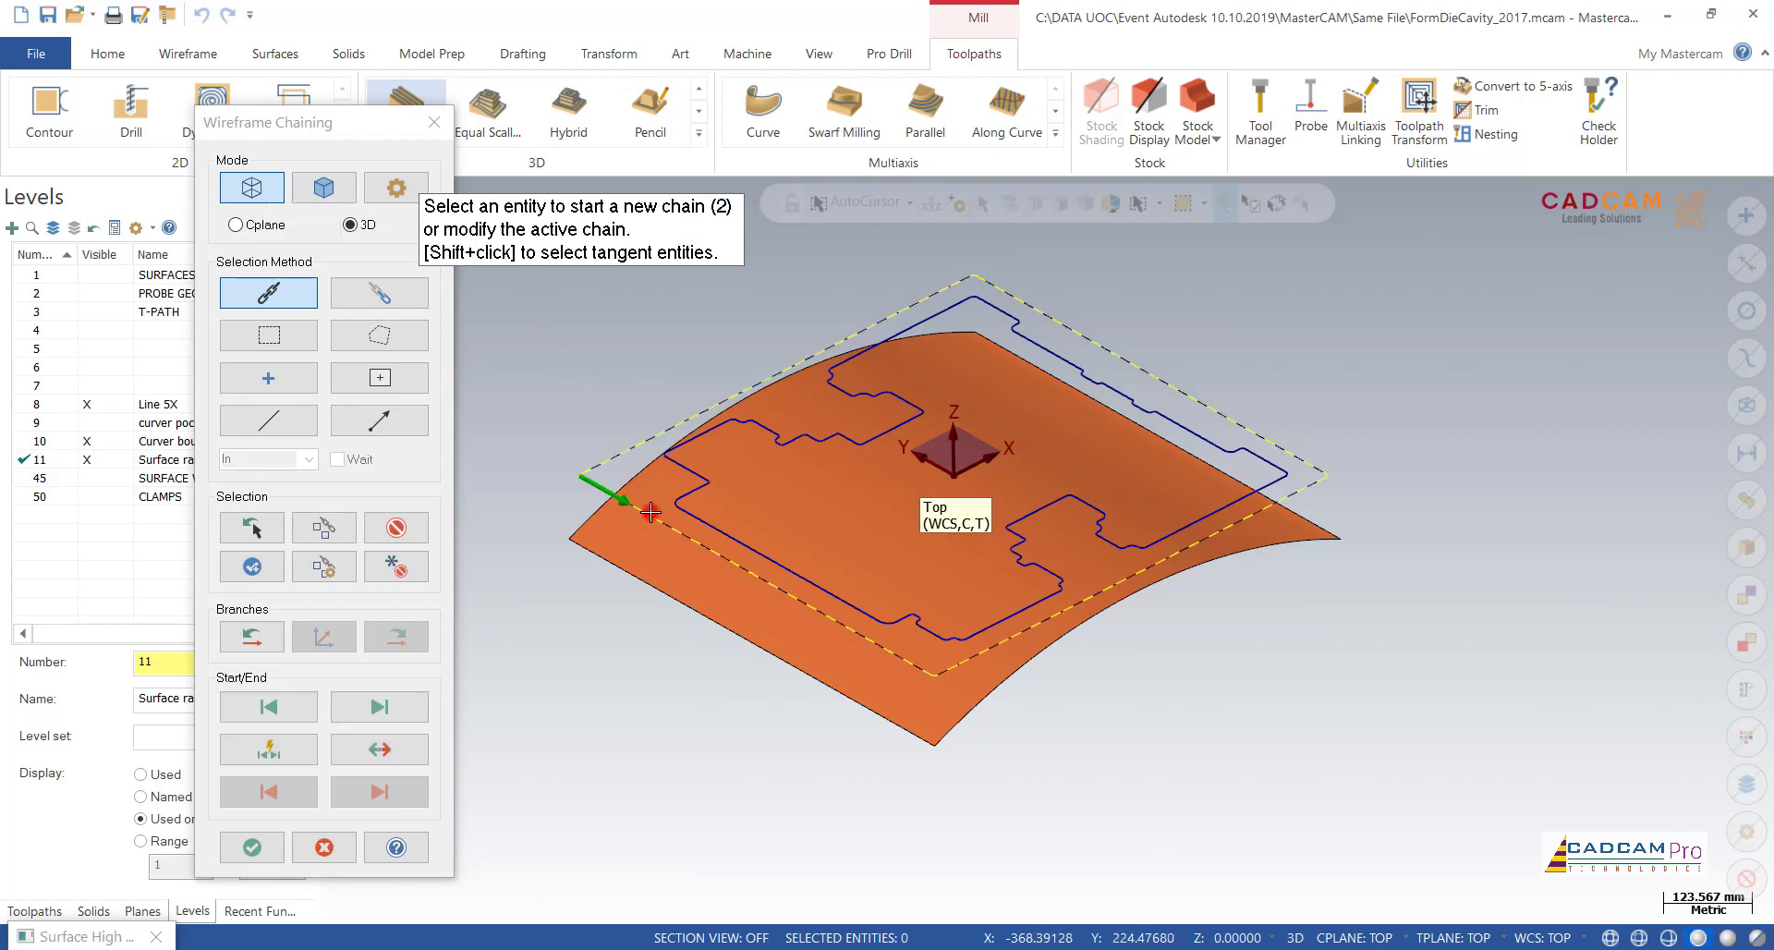
pyautogui.click(707, 524)
pyautogui.click(276, 848)
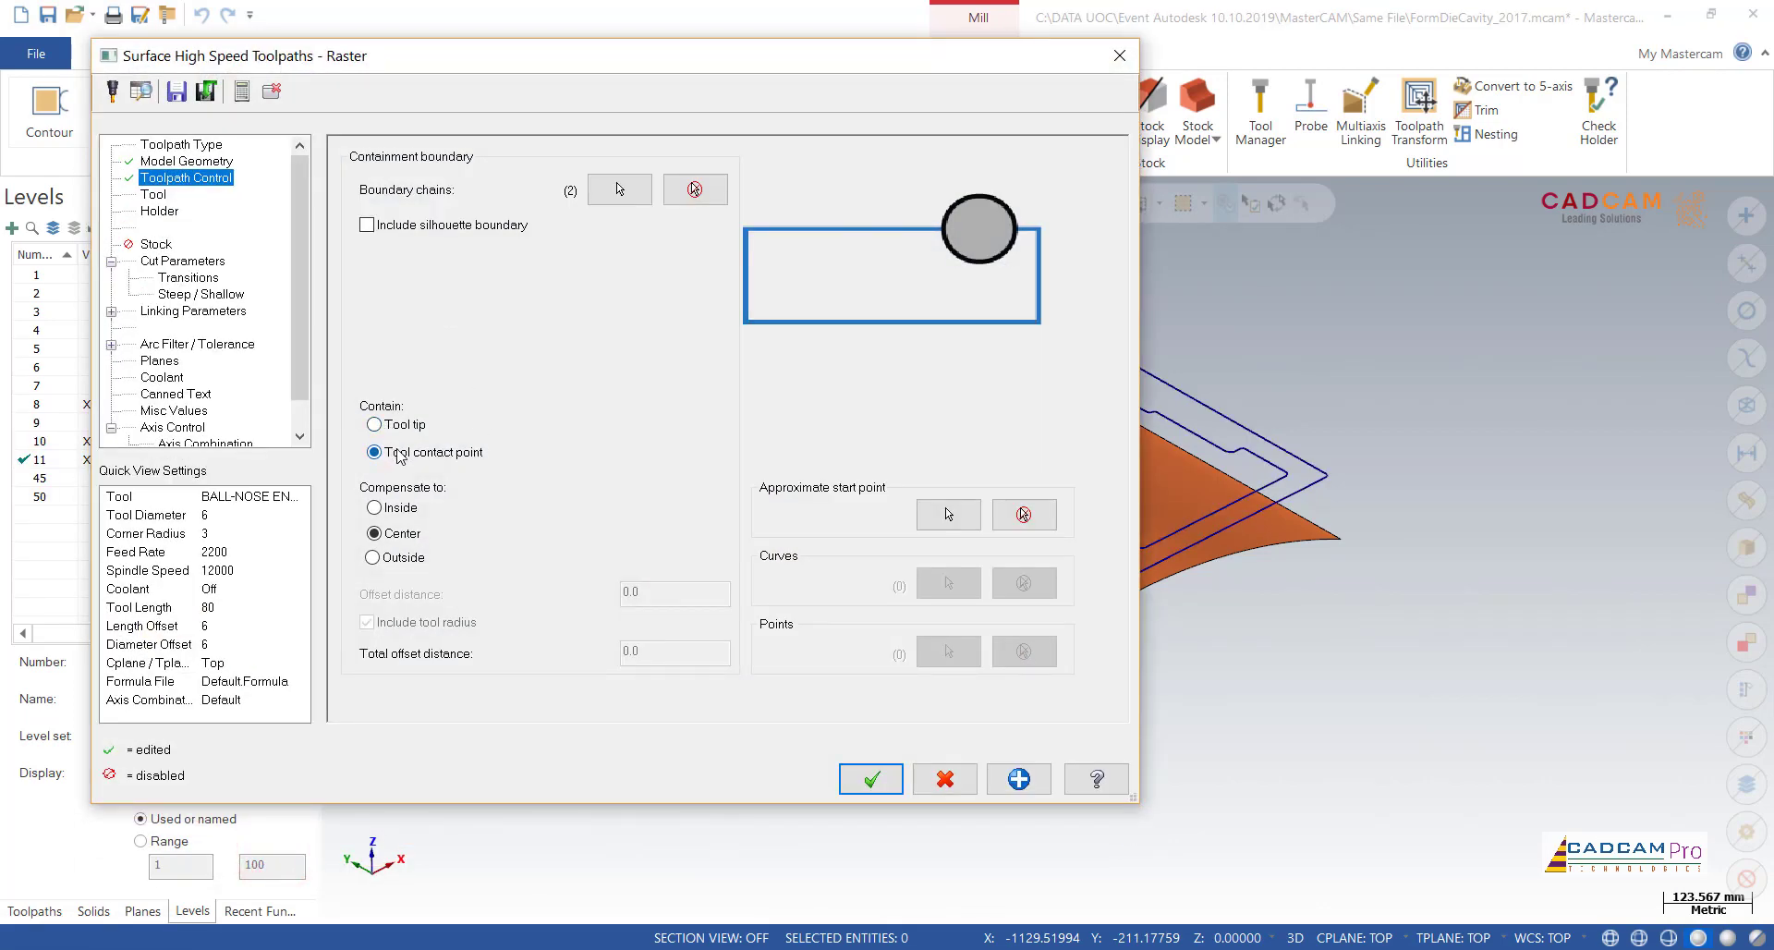
pyautogui.click(374, 425)
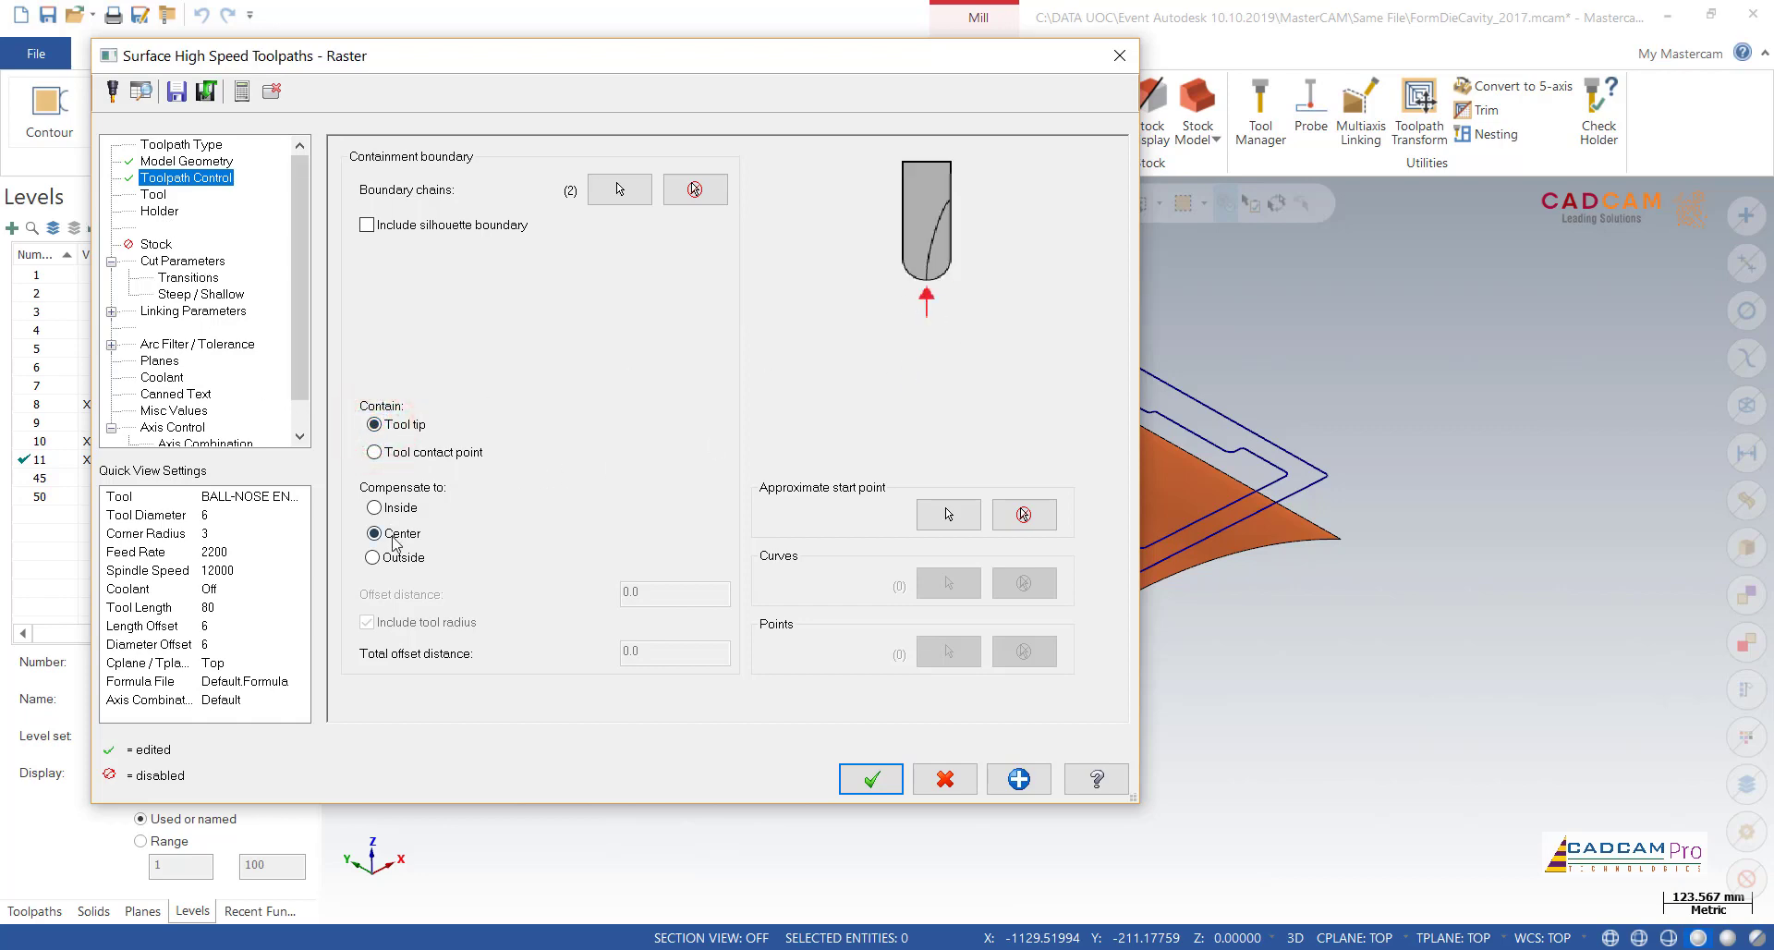
# Step: Choose the 10 mm ball-nose end mill and set feed rate 800, spindle speed 6000, plunge rate 500 and retract rate 1200
pyautogui.click(157, 195)
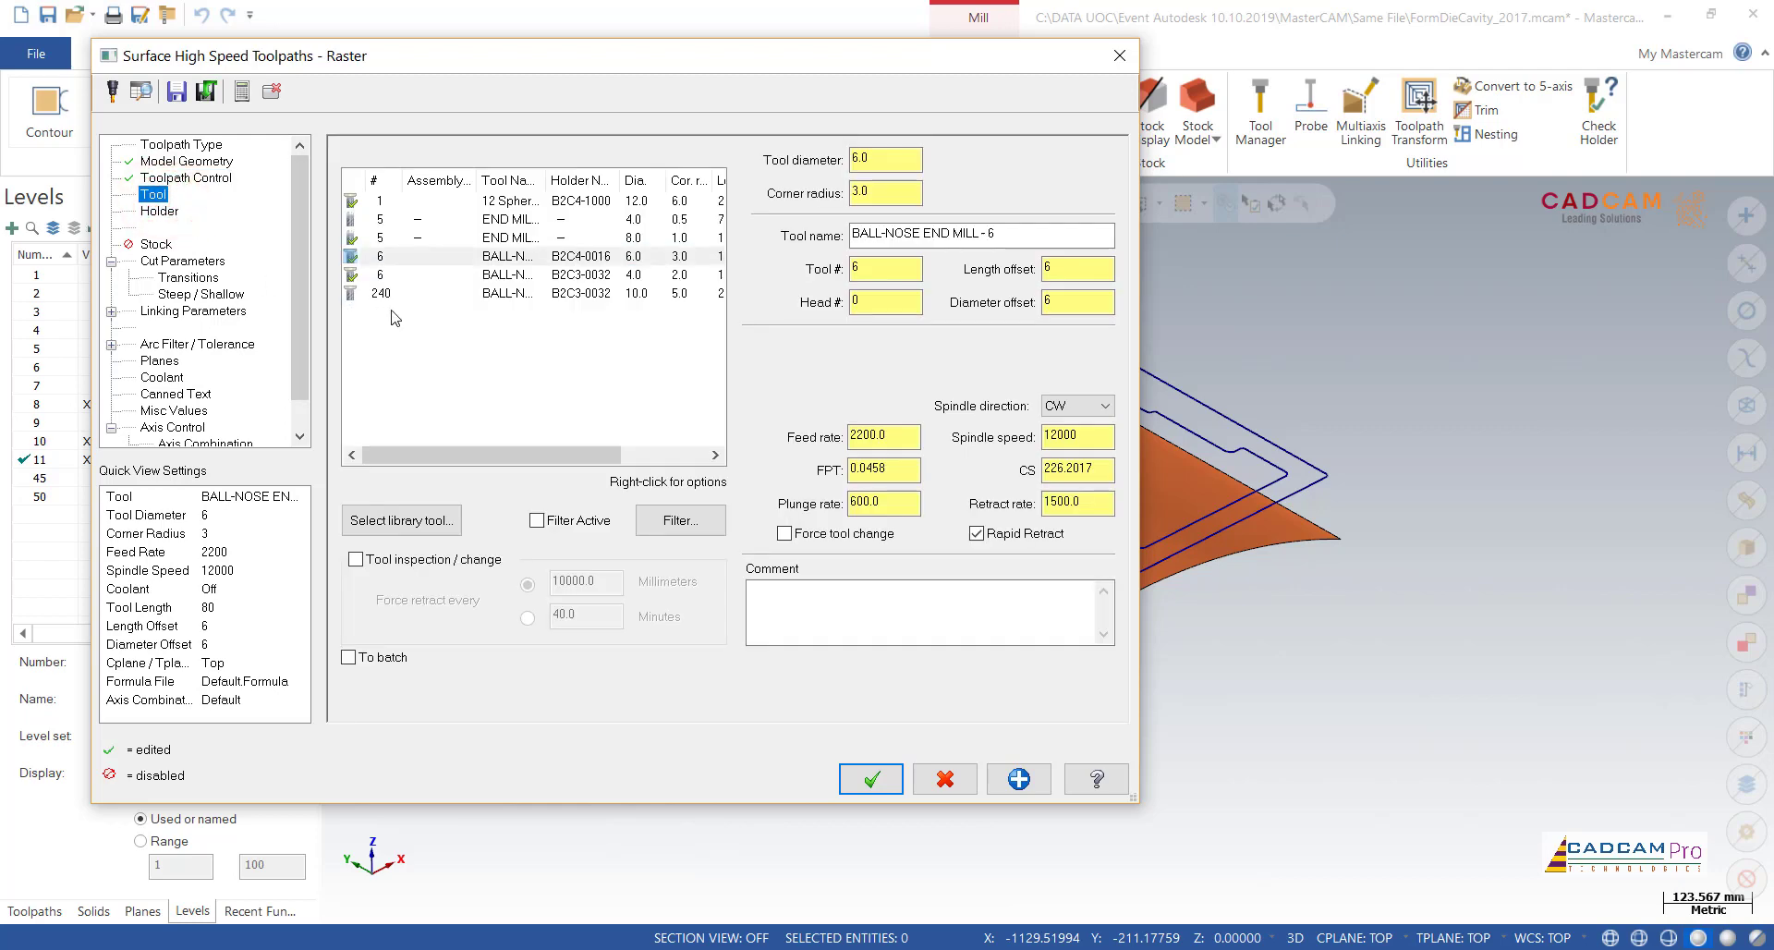
pyautogui.click(495, 294)
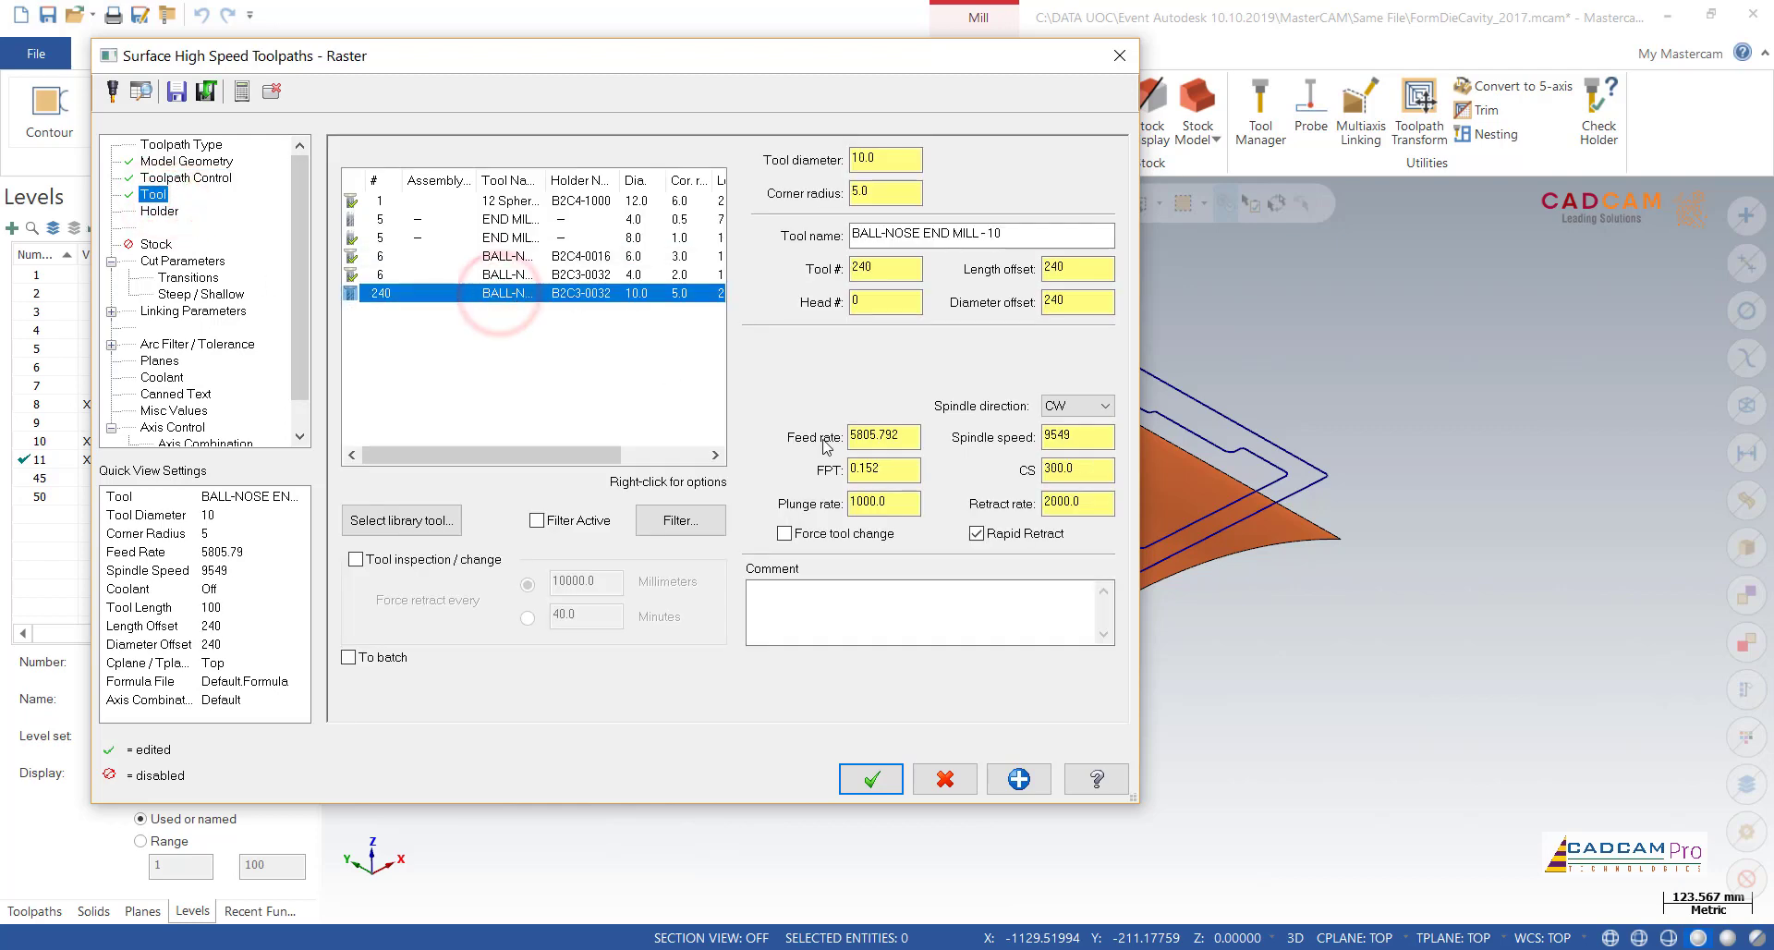
pyautogui.doubleClick(905, 438)
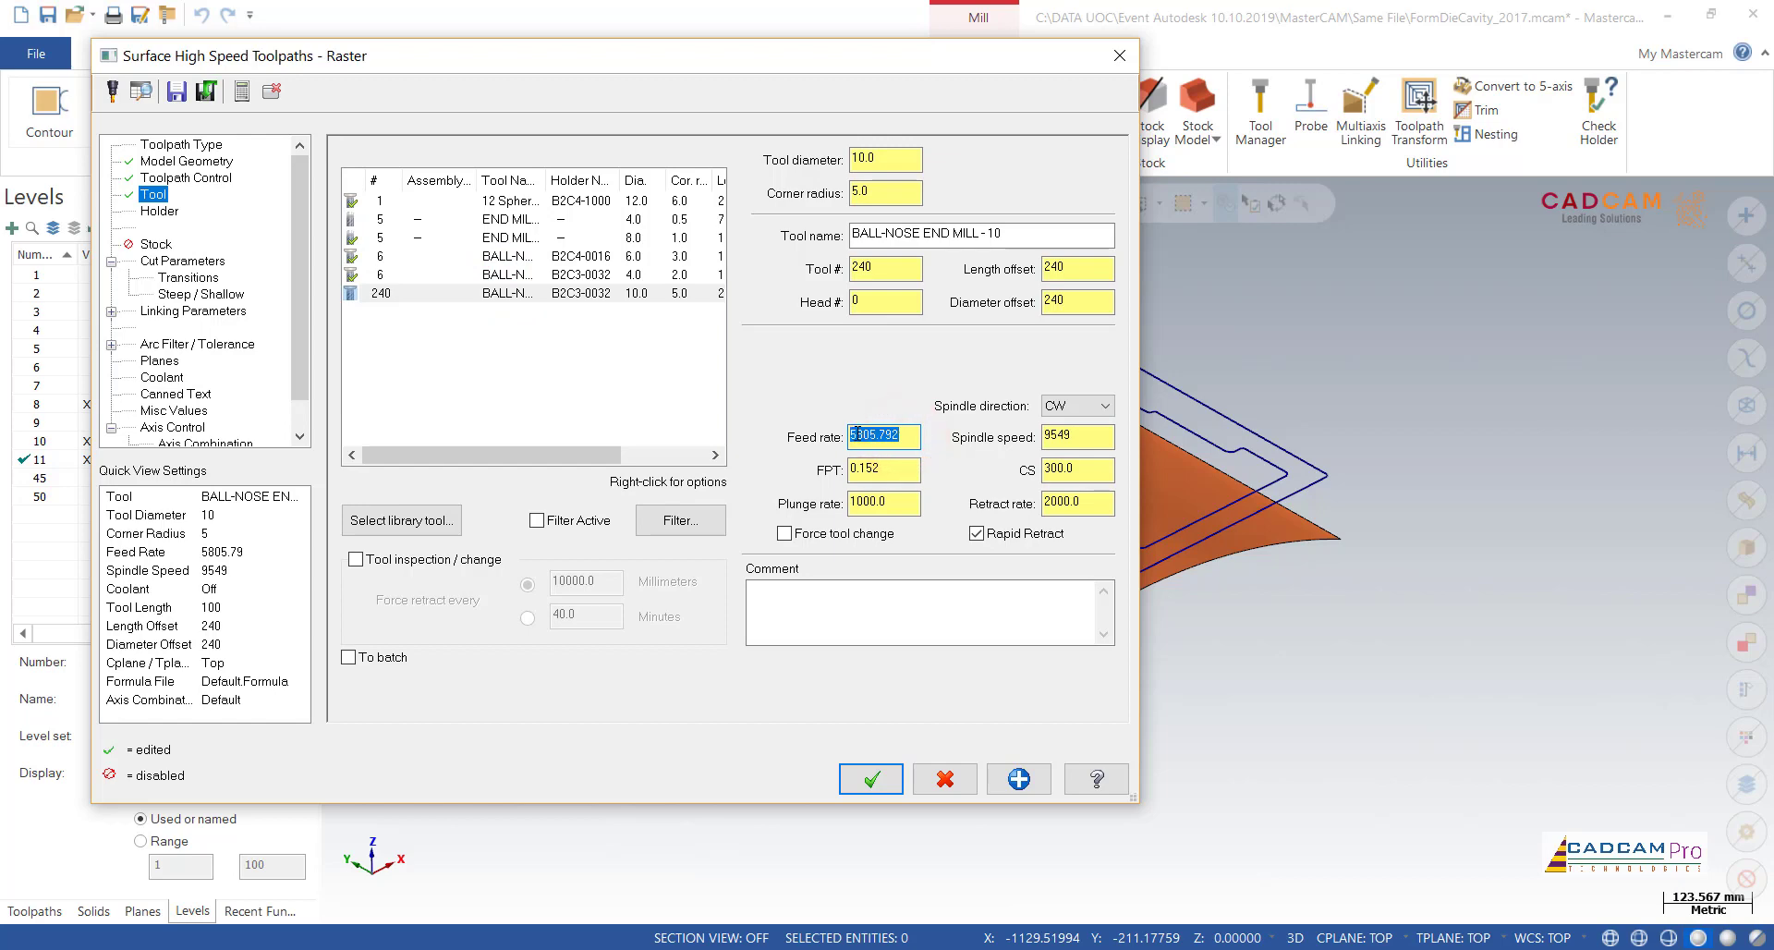
pyautogui.doubleClick(1075, 436)
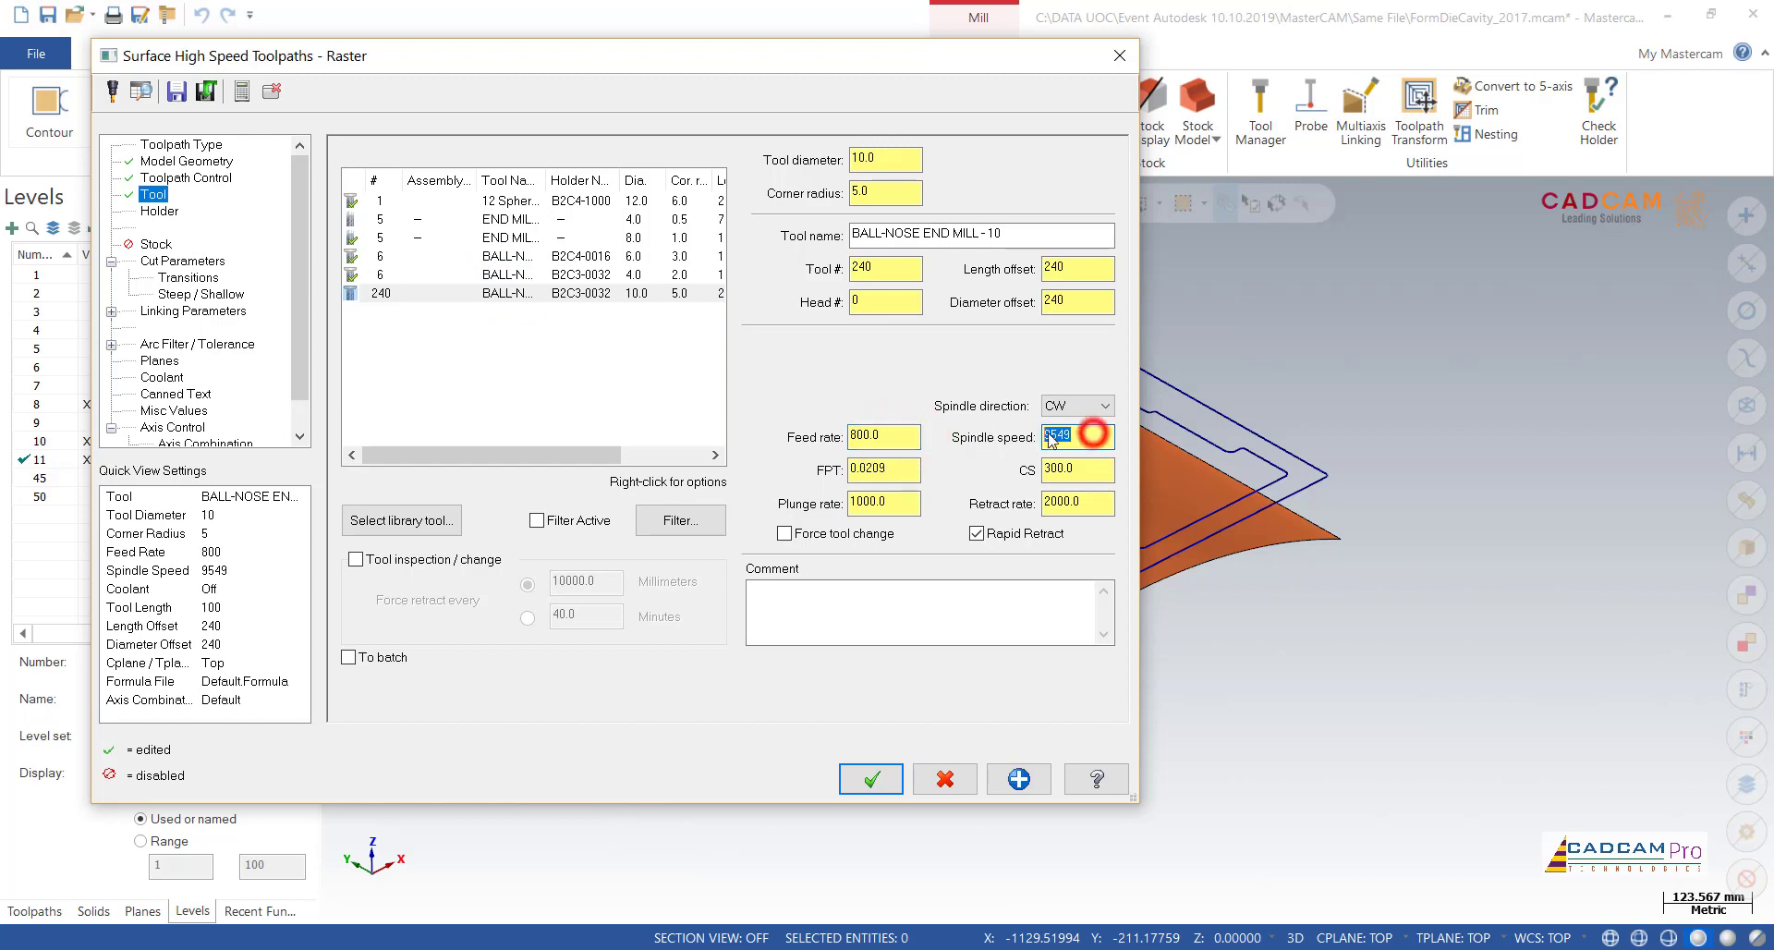
pyautogui.write('6000')
pyautogui.doubleClick(906, 506)
pyautogui.write('500')
pyautogui.doubleClick(1072, 504)
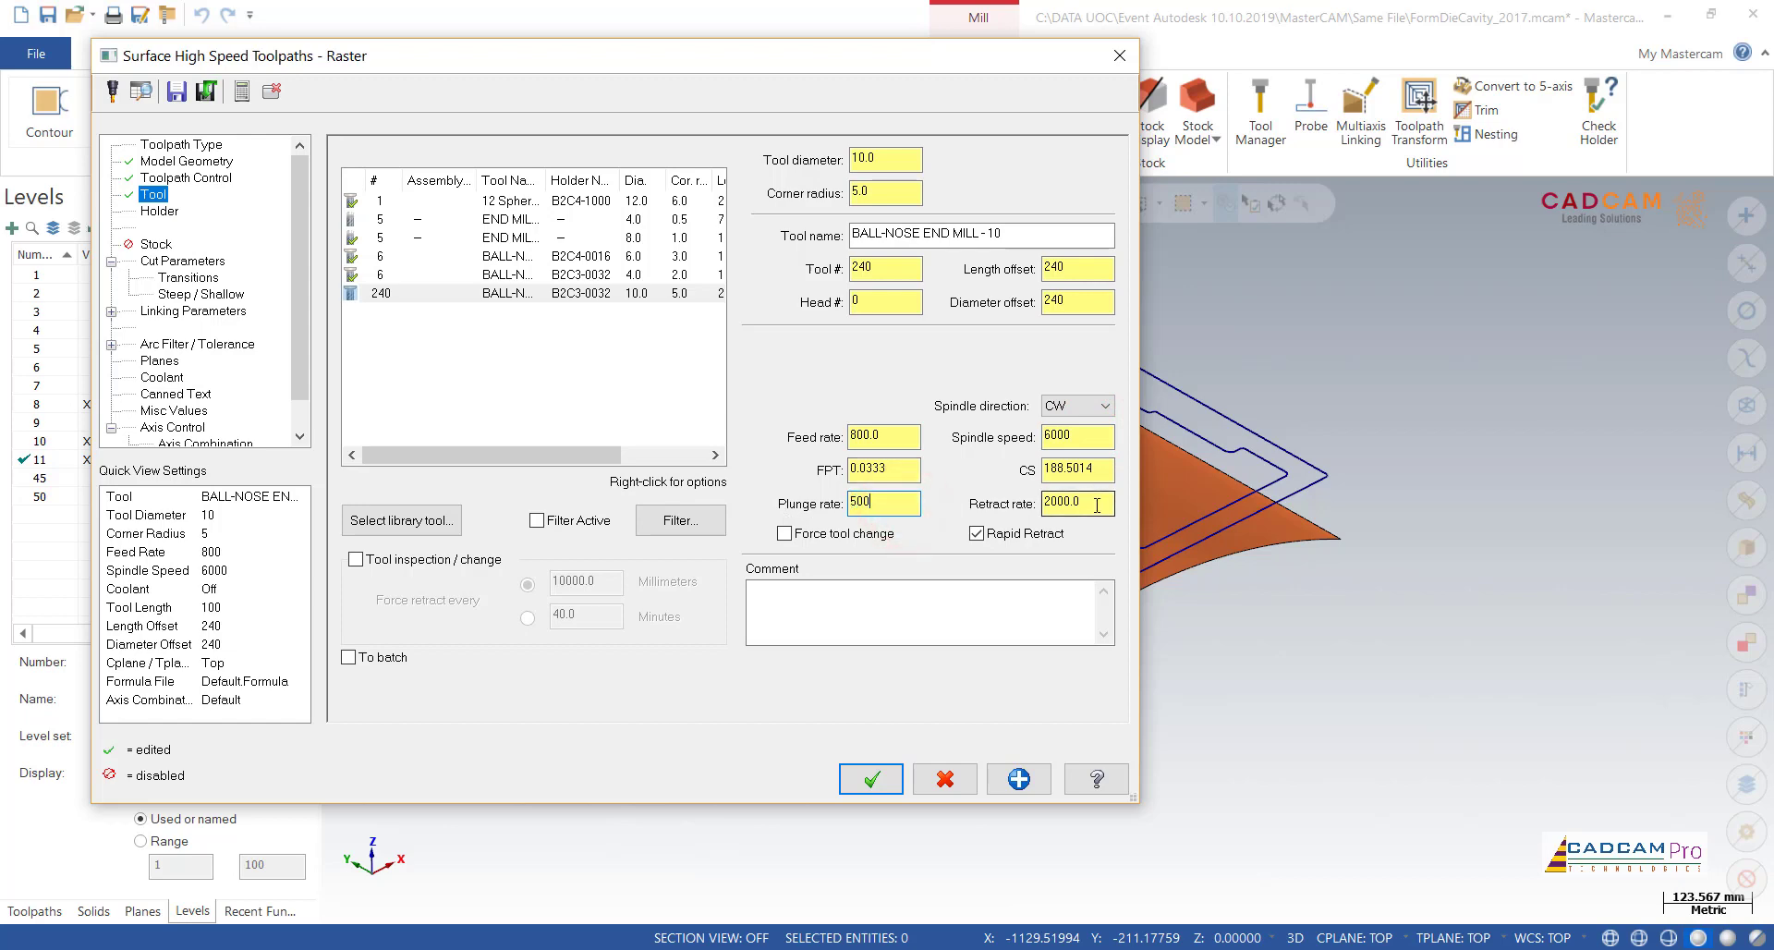
pyautogui.write('1200')
# Step: Set the cut parameters to Zigzag cutting with a stepover of 1.0 and a machining angle of 0
pyautogui.click(161, 212)
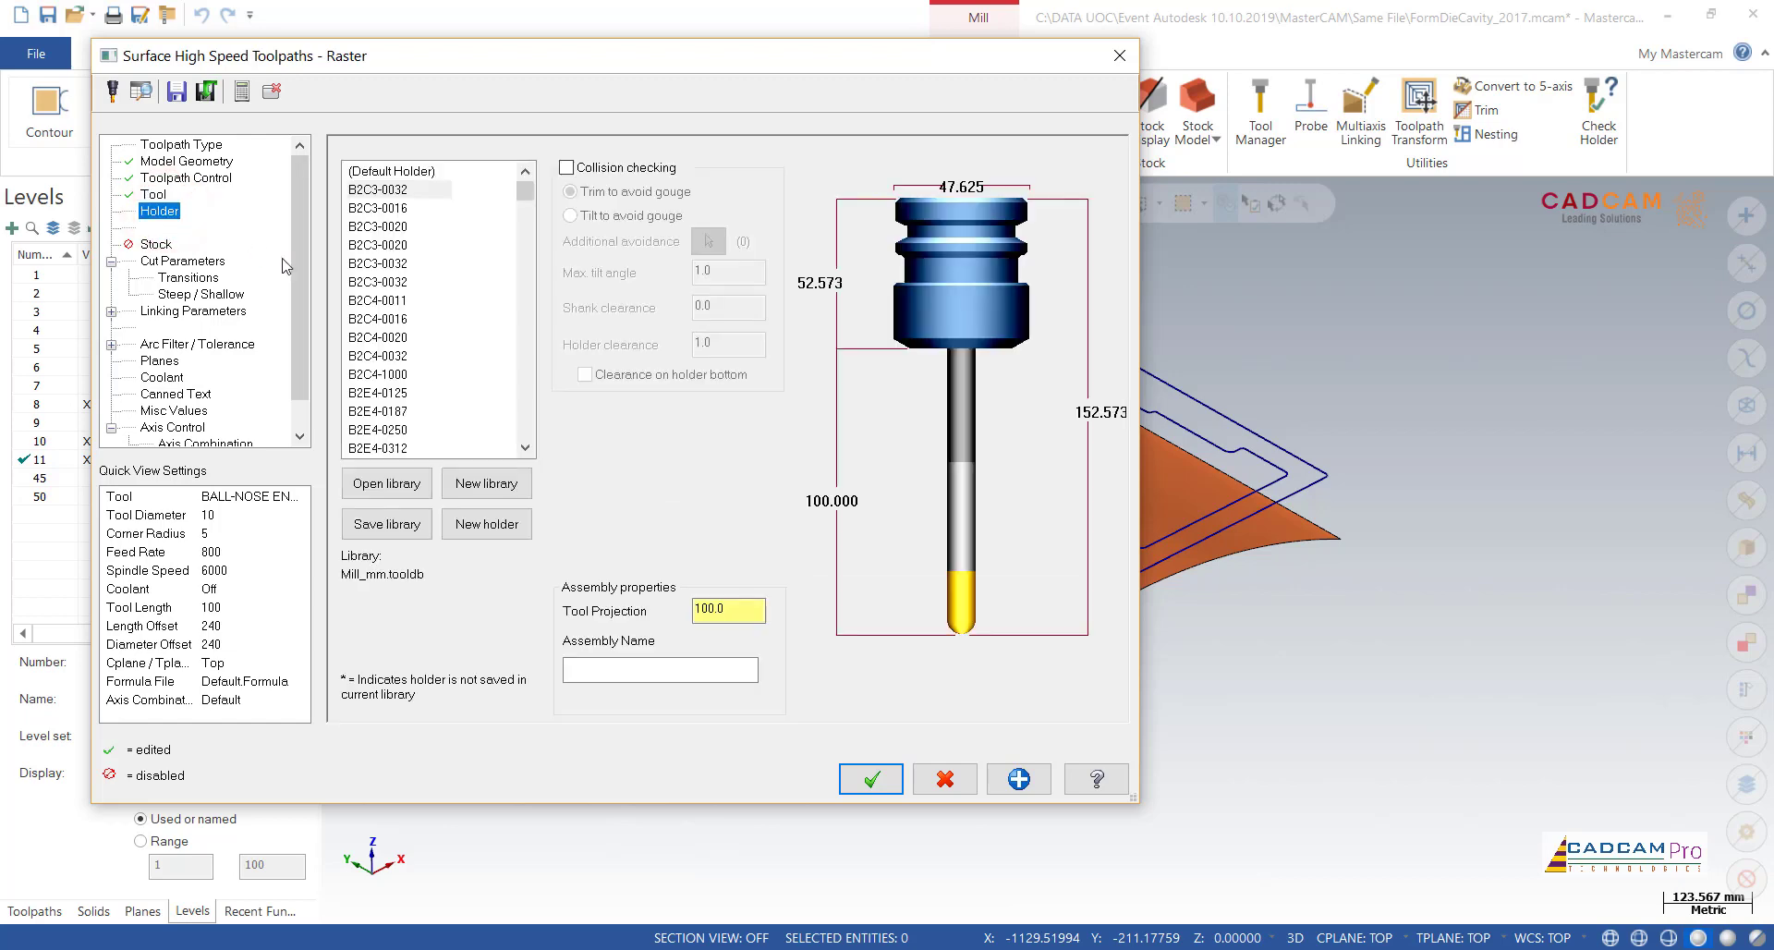
pyautogui.click(185, 262)
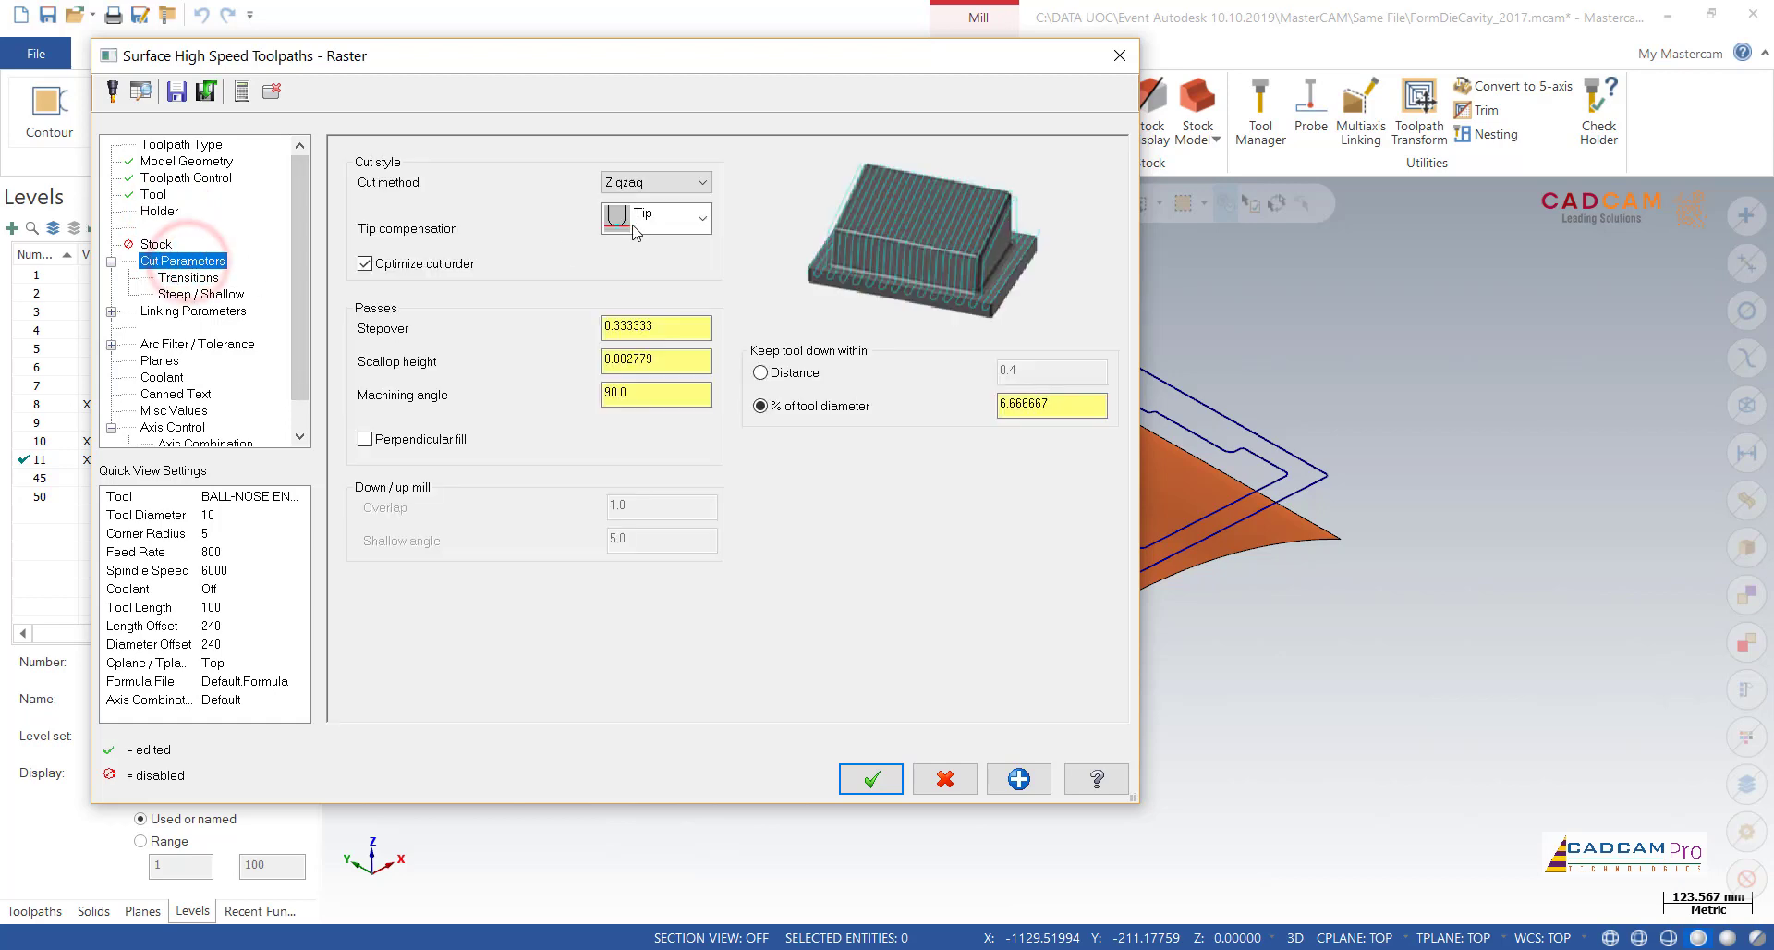
pyautogui.click(659, 188)
pyautogui.click(670, 161)
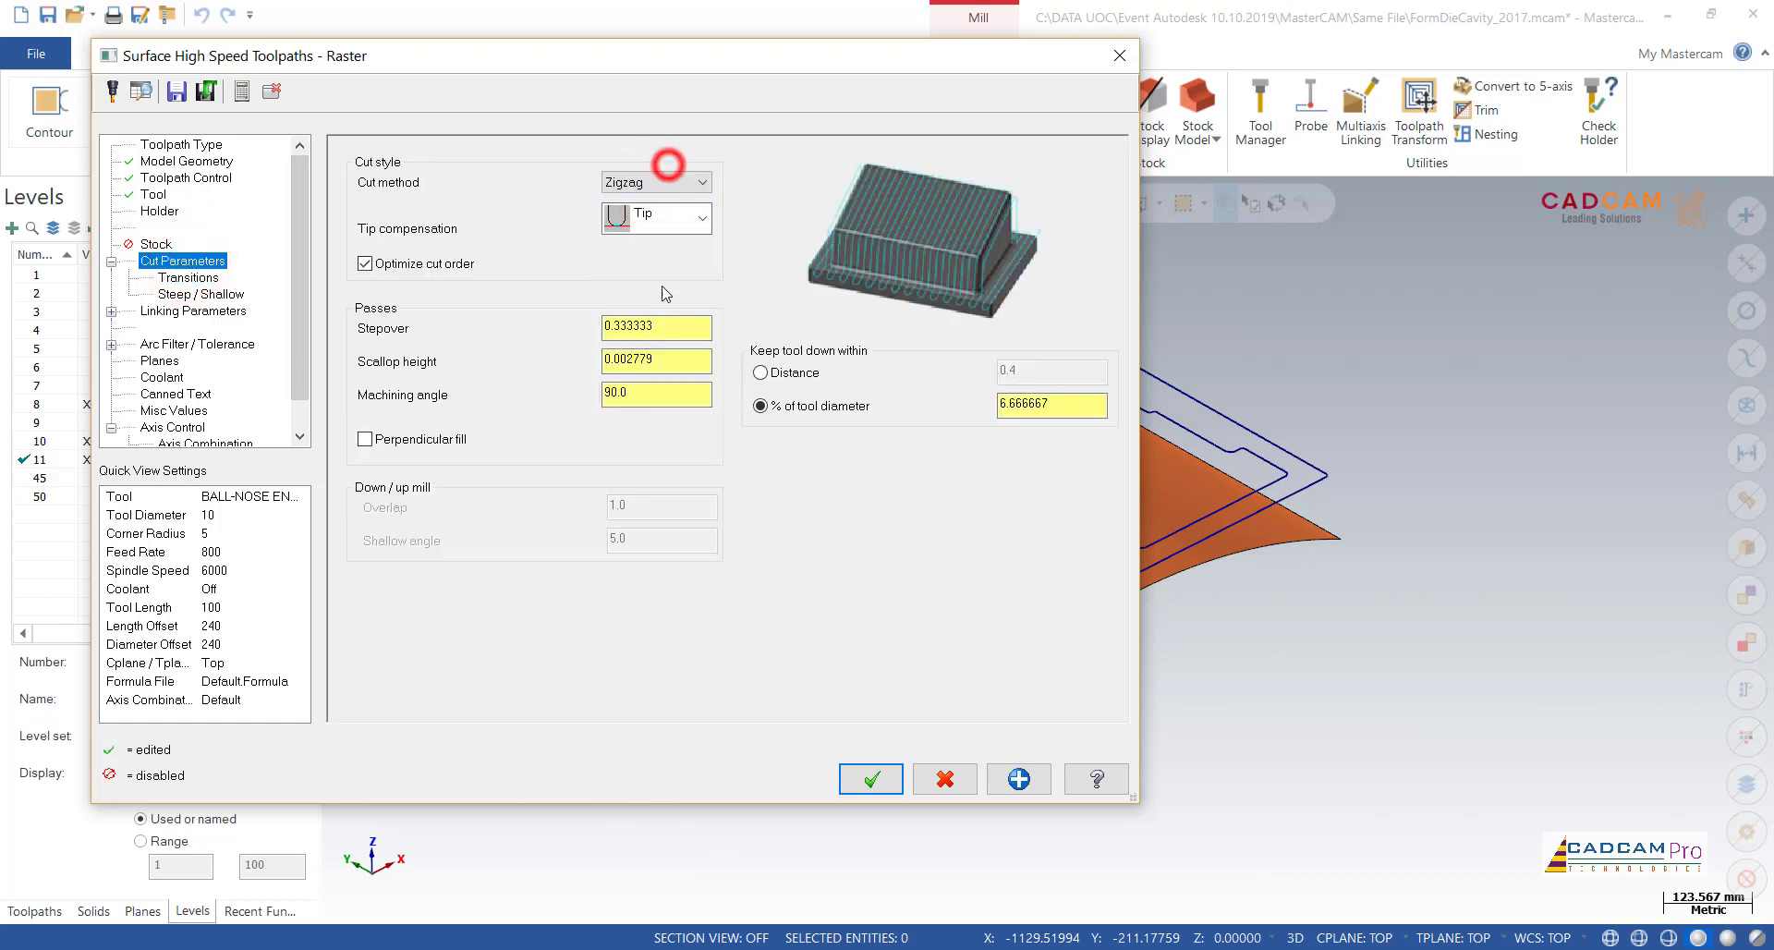
pyautogui.doubleClick(676, 329)
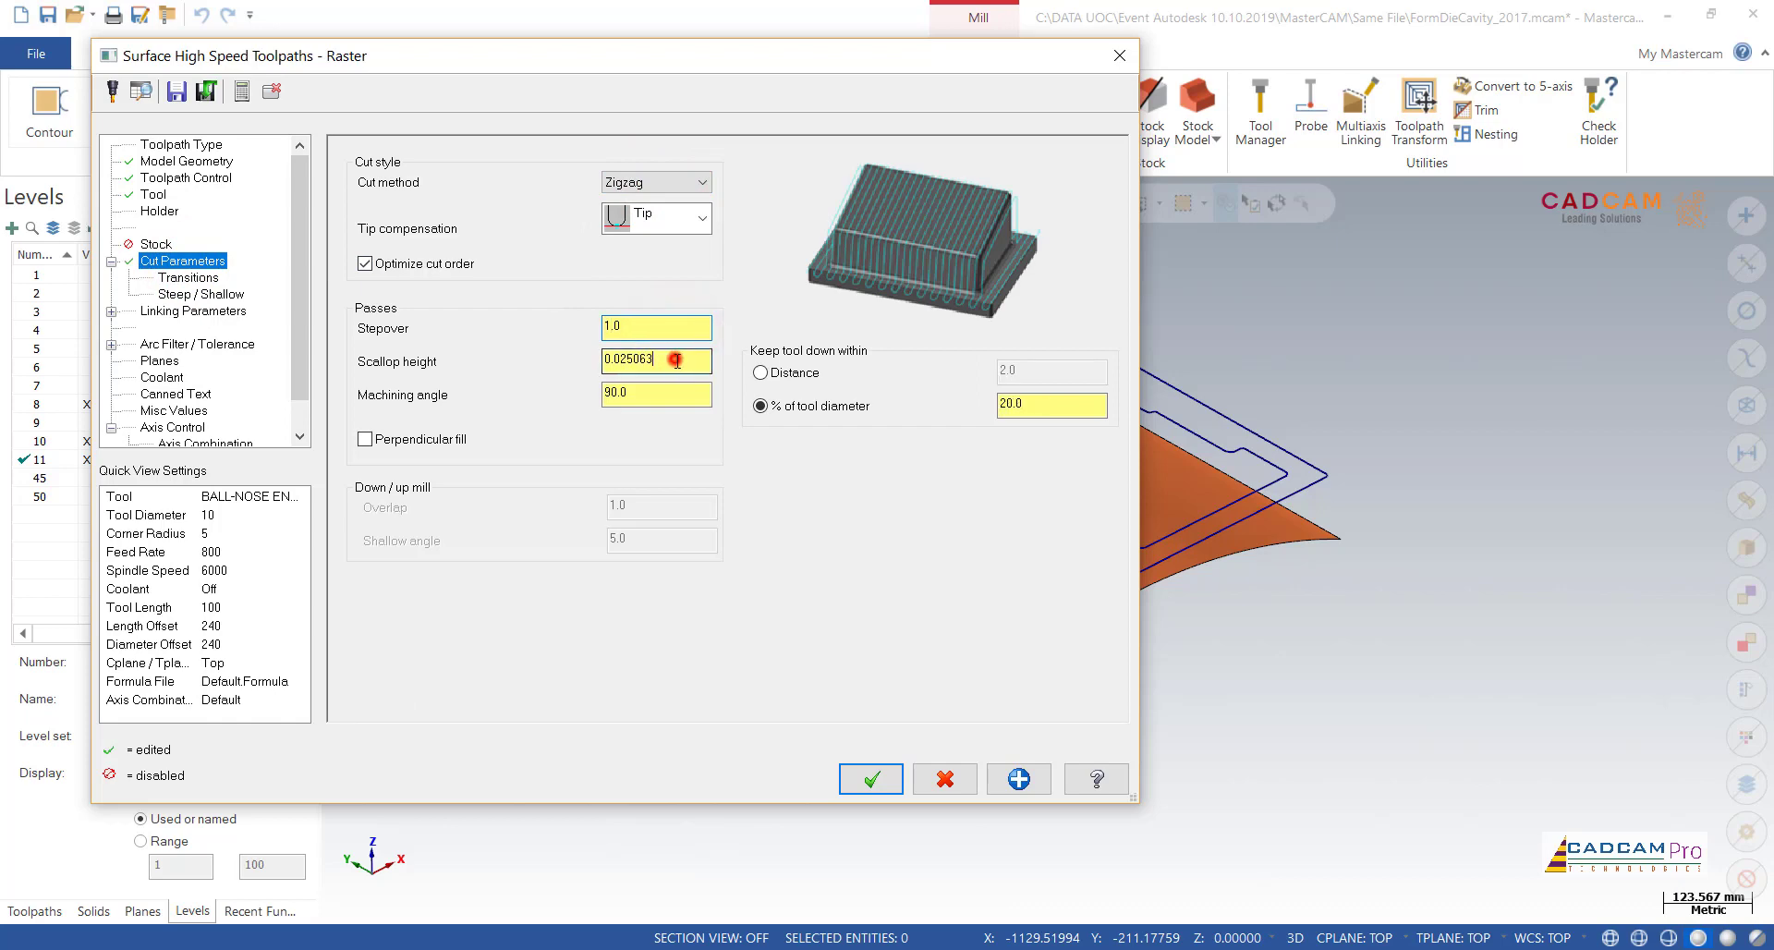
pyautogui.doubleClick(680, 396)
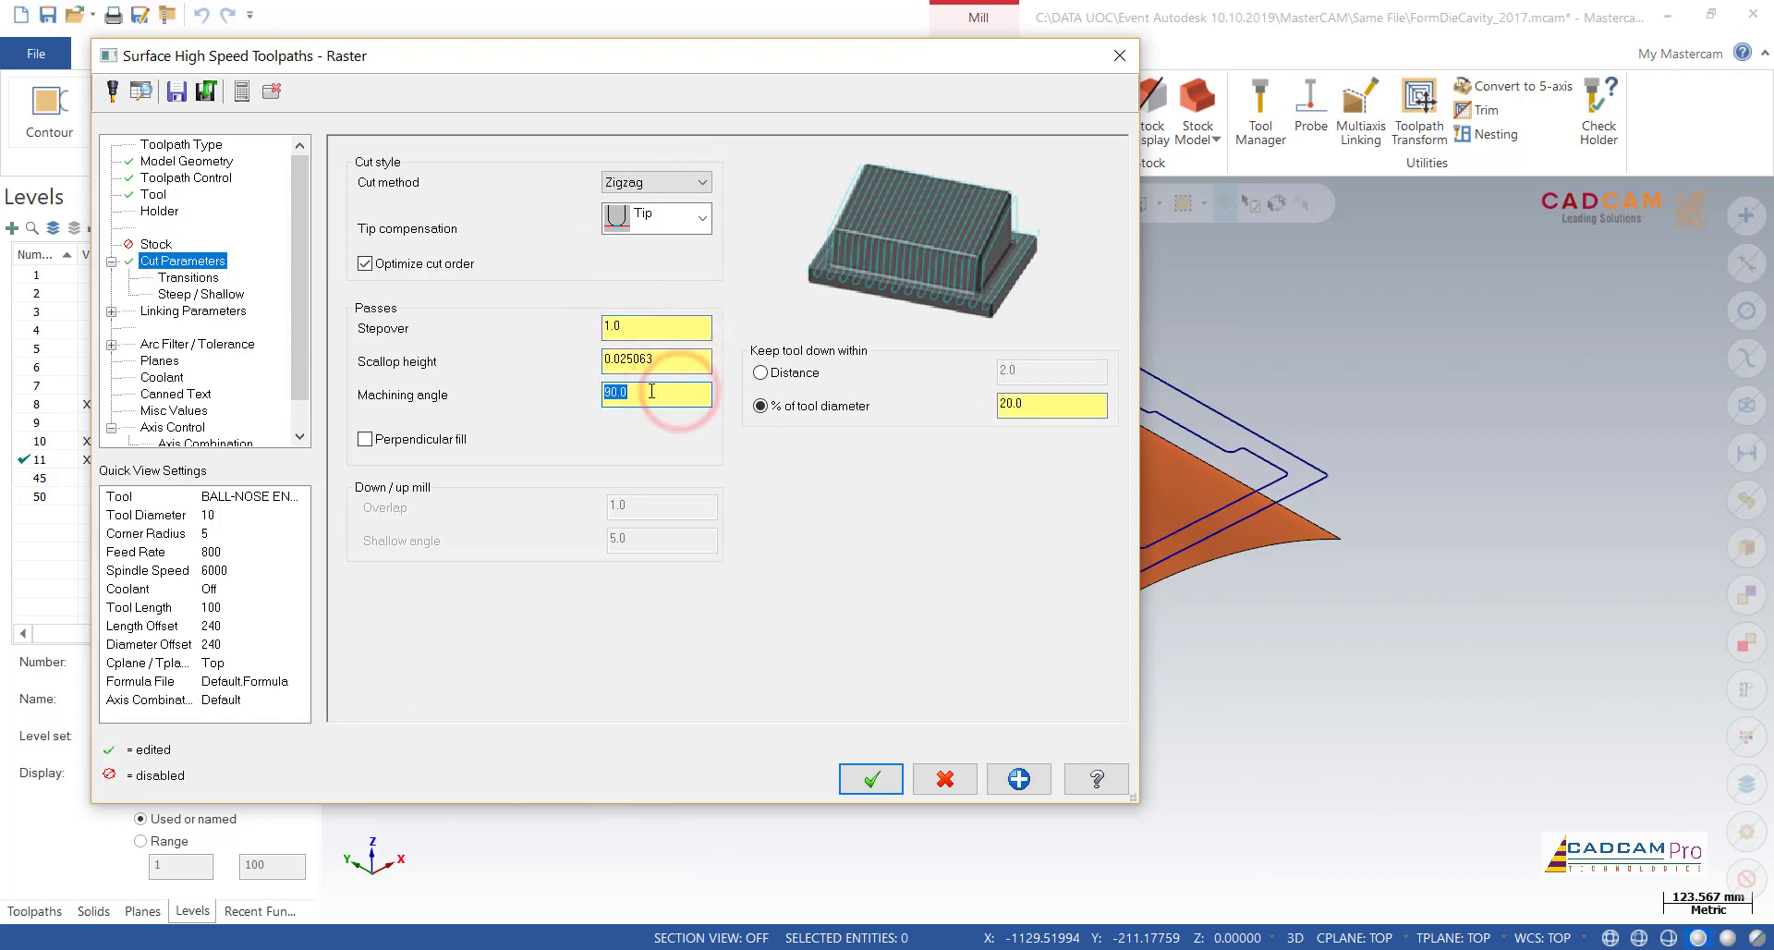
pyautogui.write('0')
pyautogui.click(658, 358)
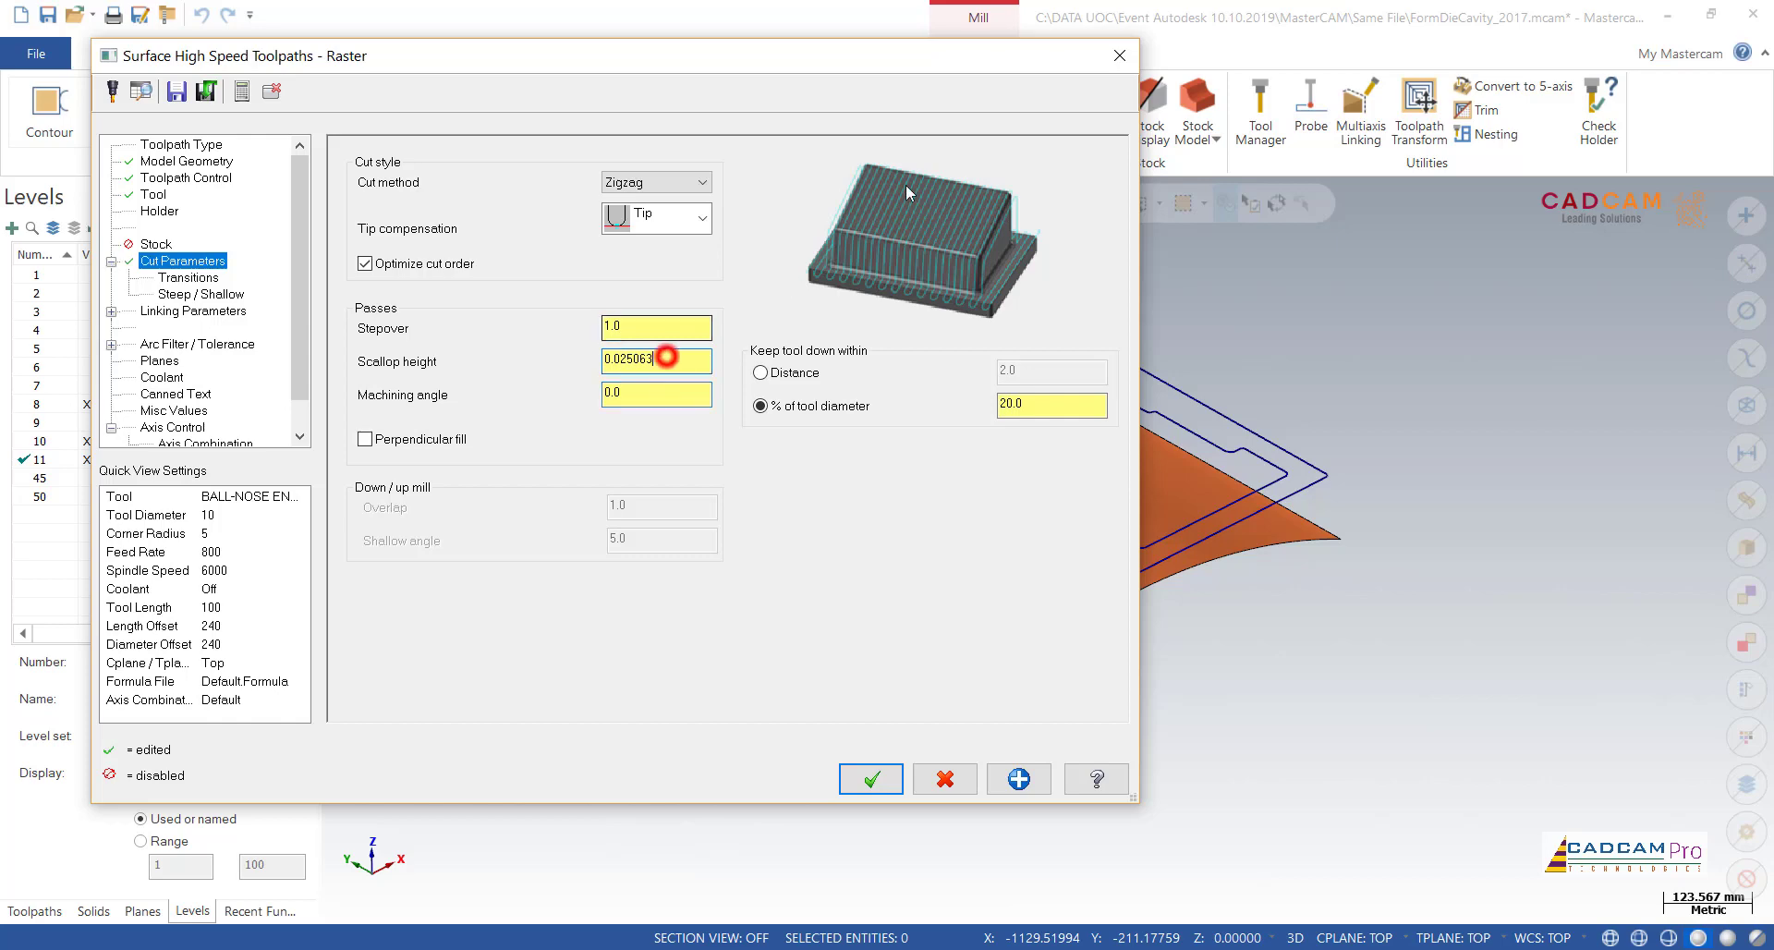
pyautogui.moveTo(922, 55); pyautogui.dragTo(599, 55)
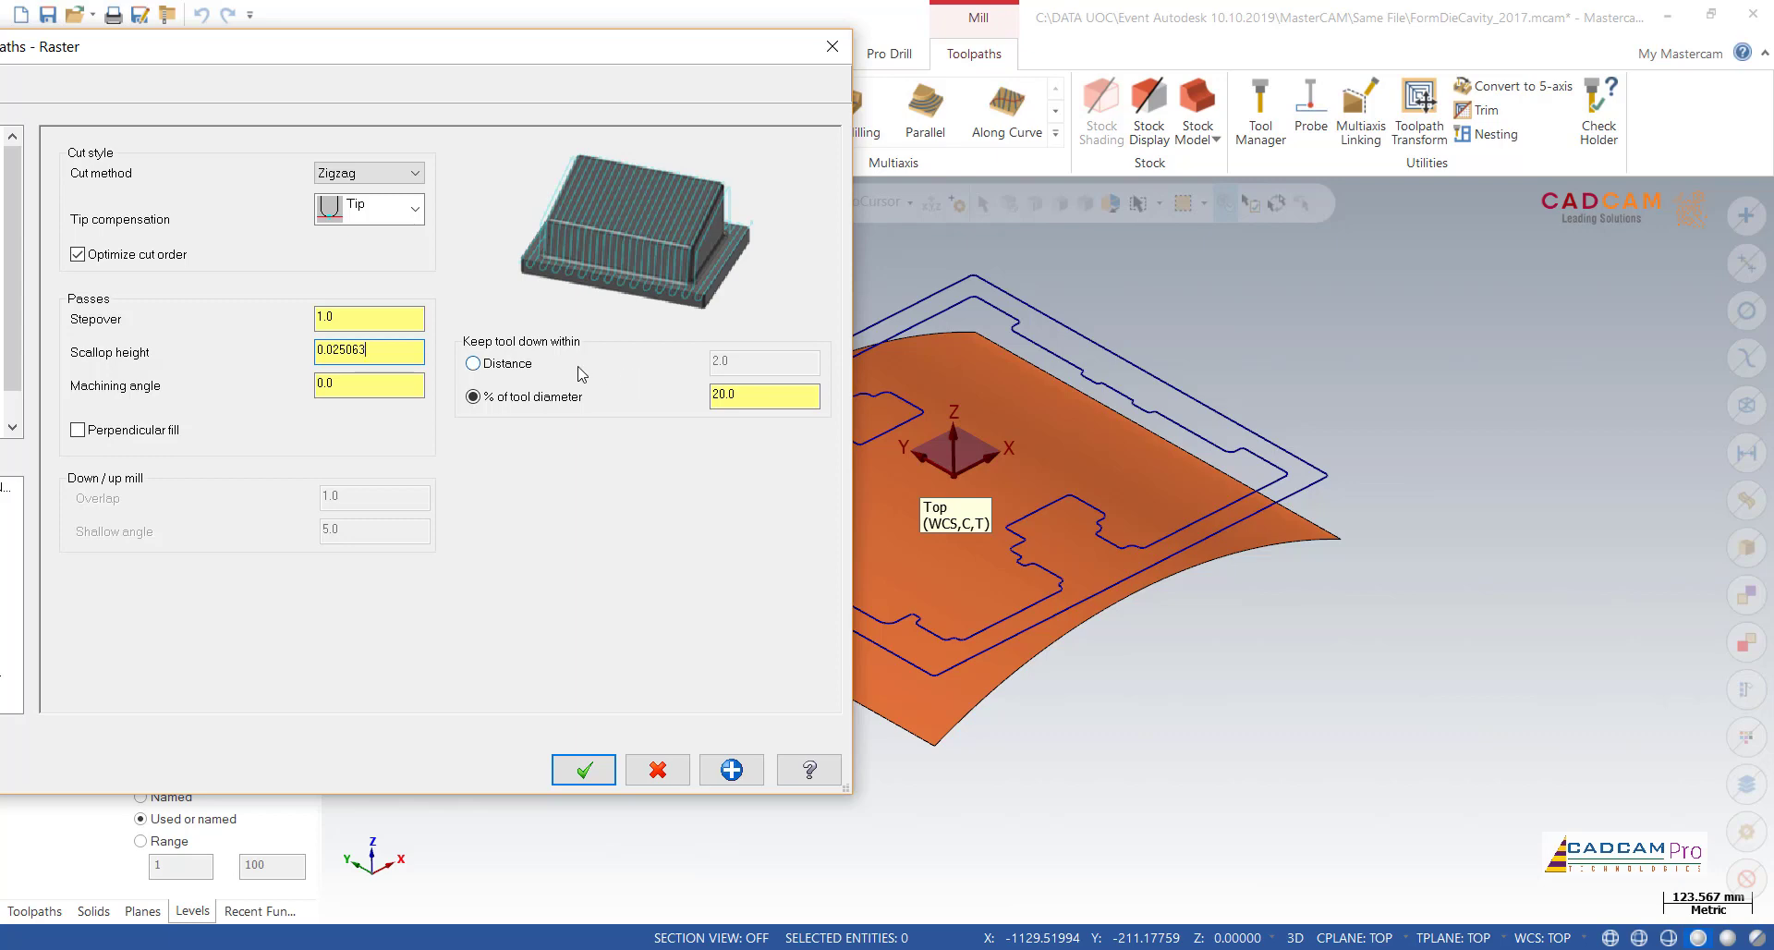
pyautogui.moveTo(545, 74); pyautogui.dragTo(732, 91)
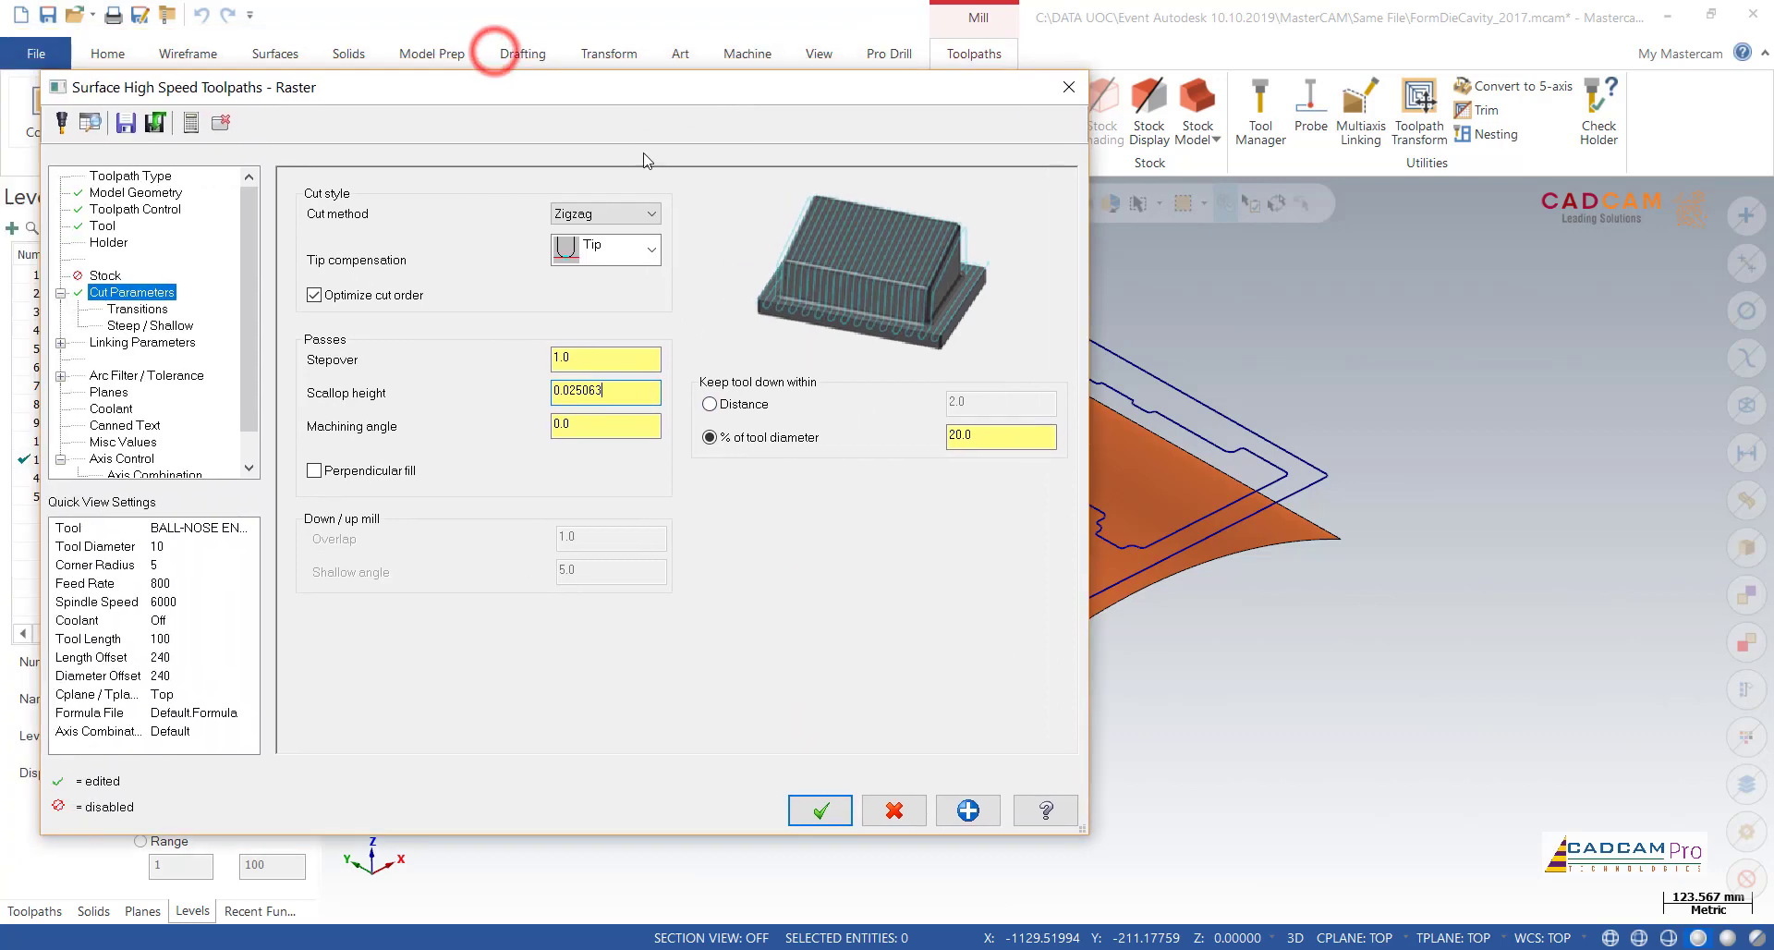
# Step: Review the transition and steep/shallow settings, and set linking to Full Vertical Retract with a clearance plane of 20
pyautogui.click(148, 307)
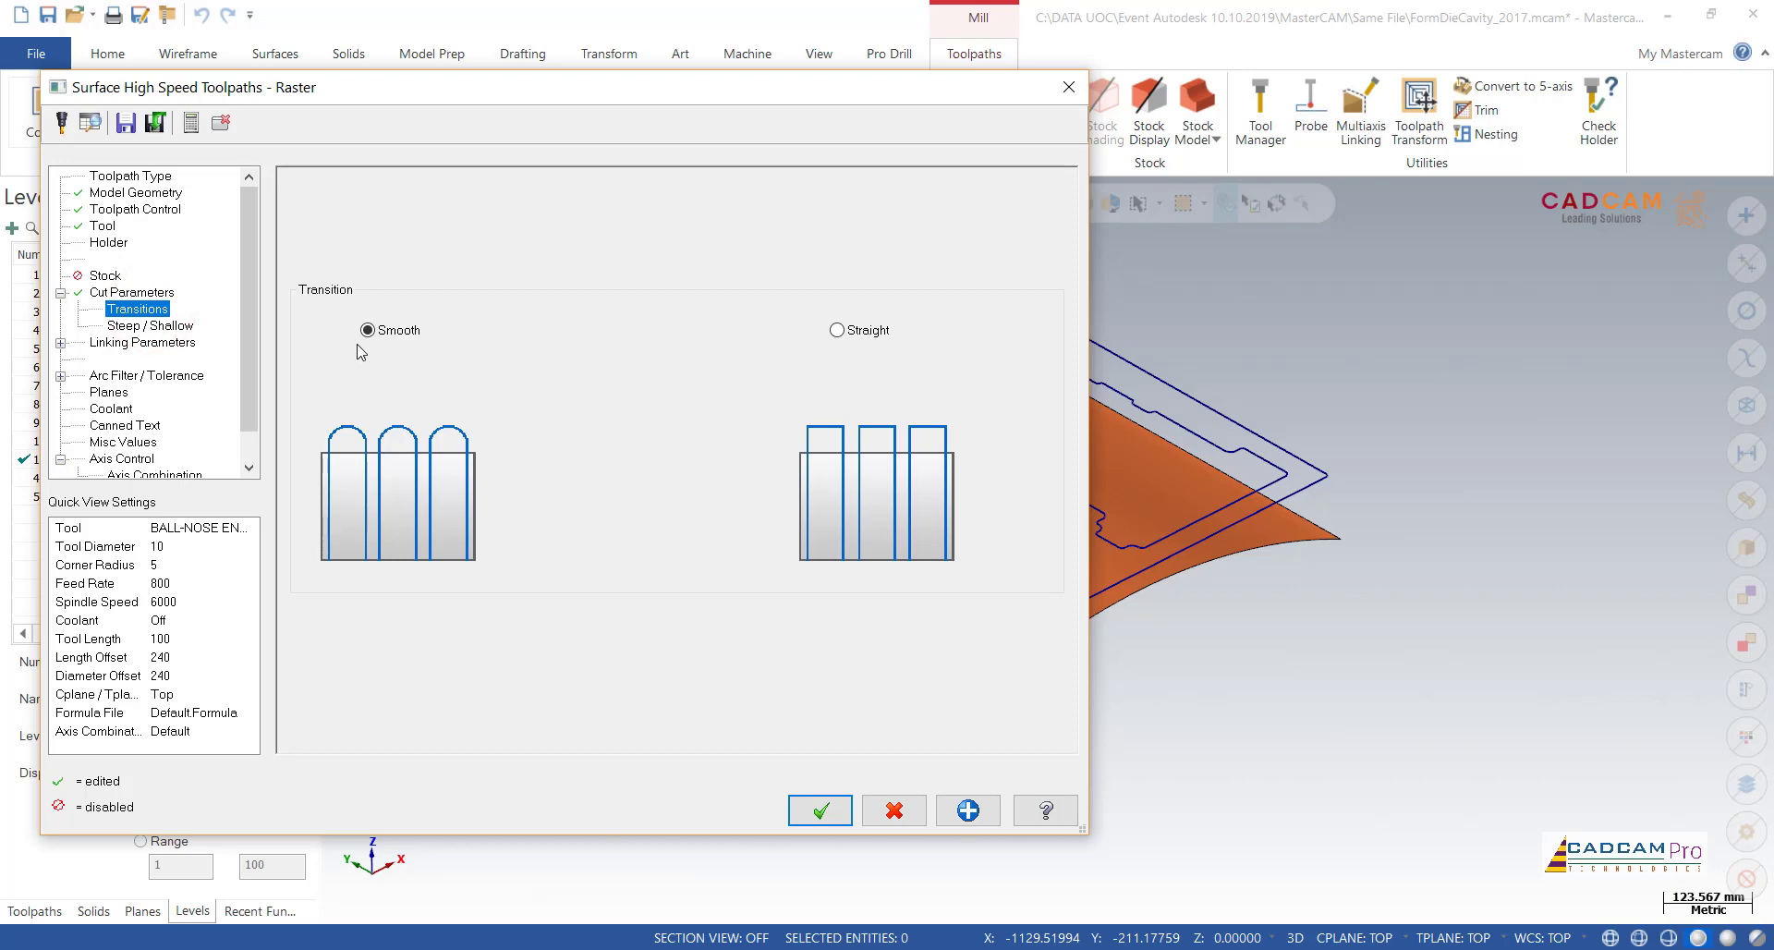
pyautogui.click(144, 331)
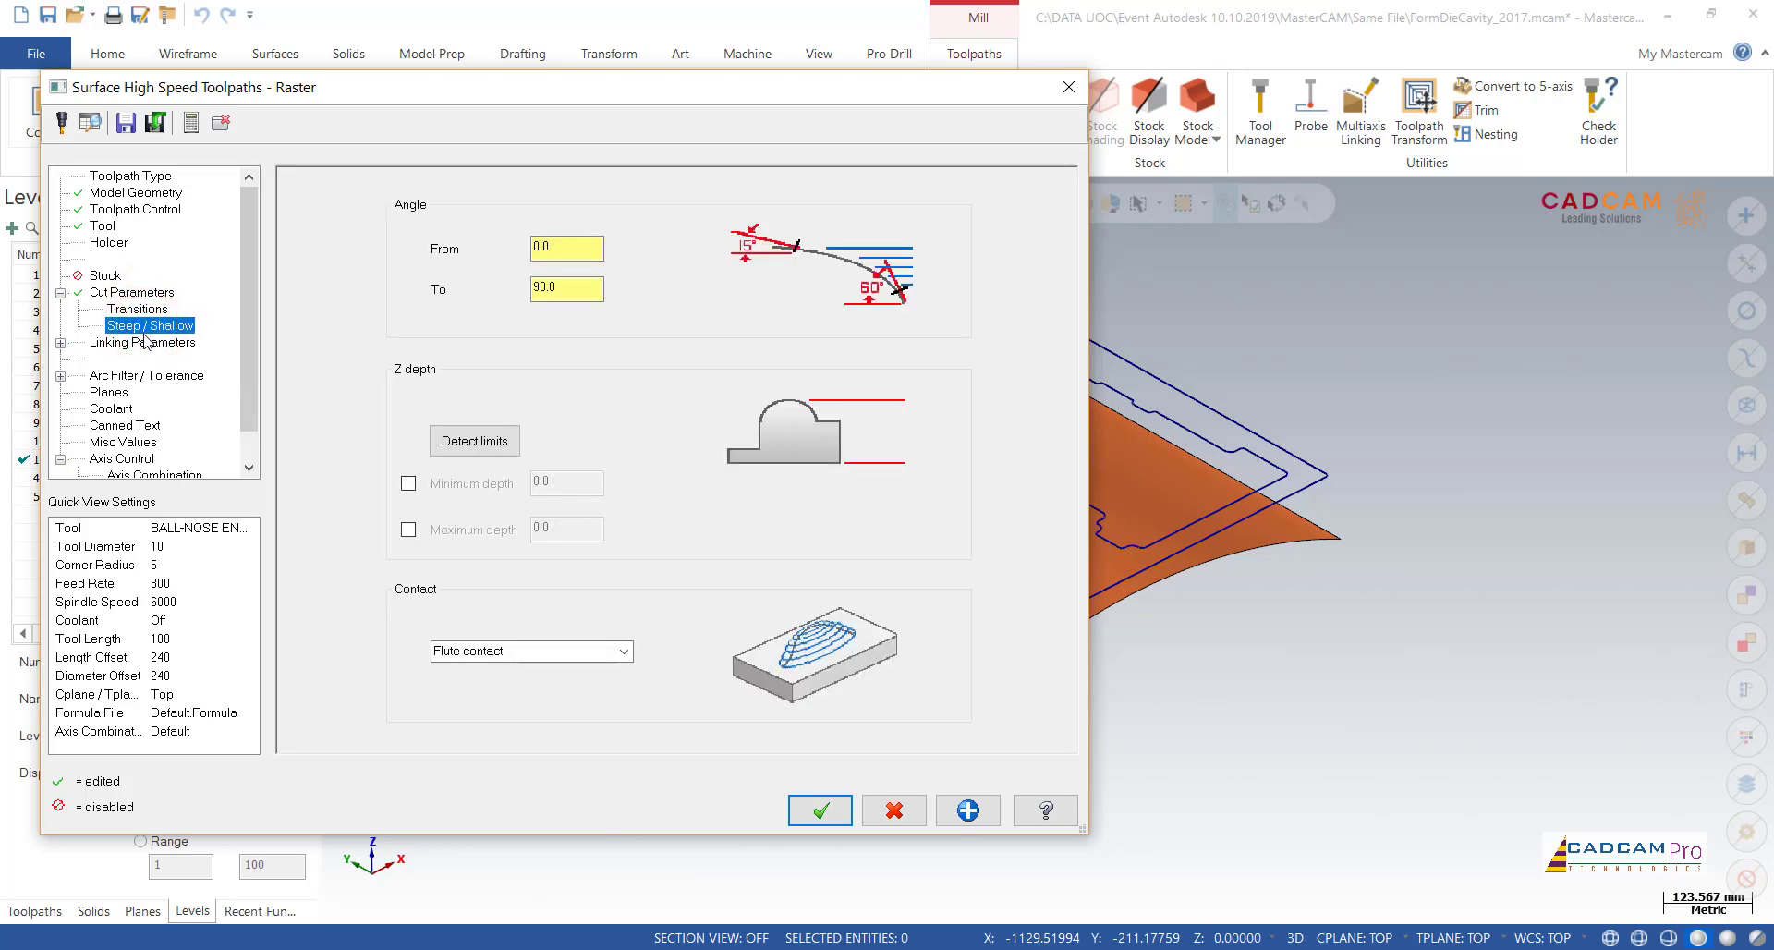
pyautogui.click(145, 342)
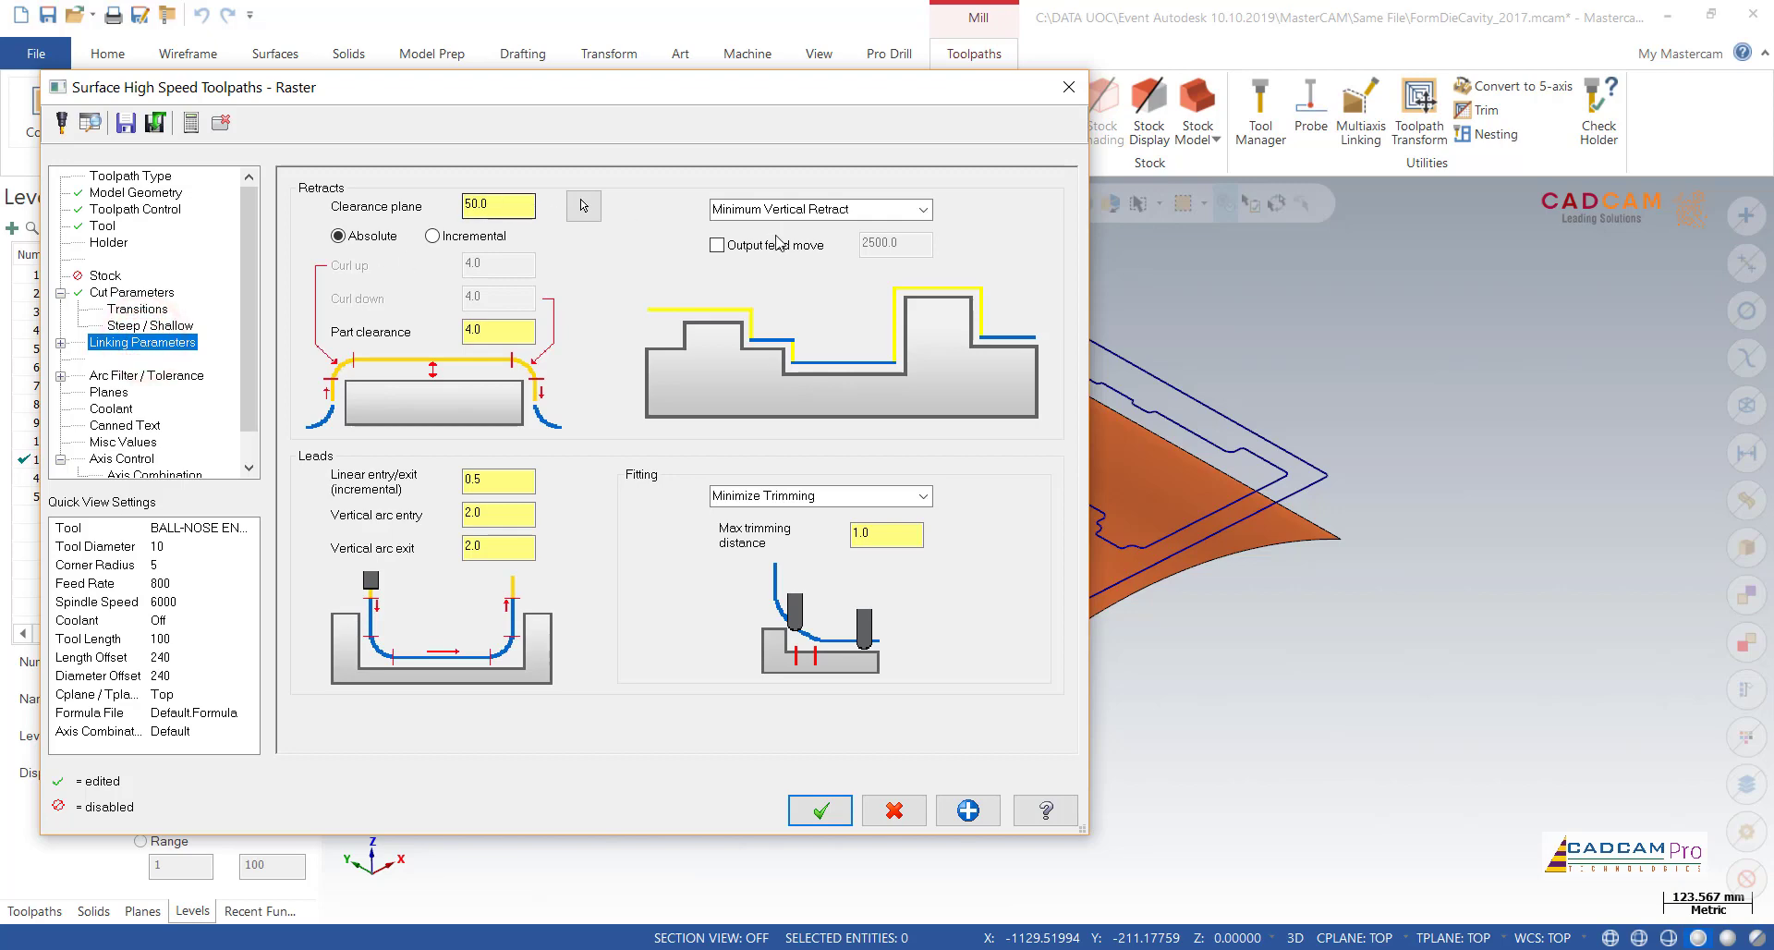
pyautogui.click(922, 210)
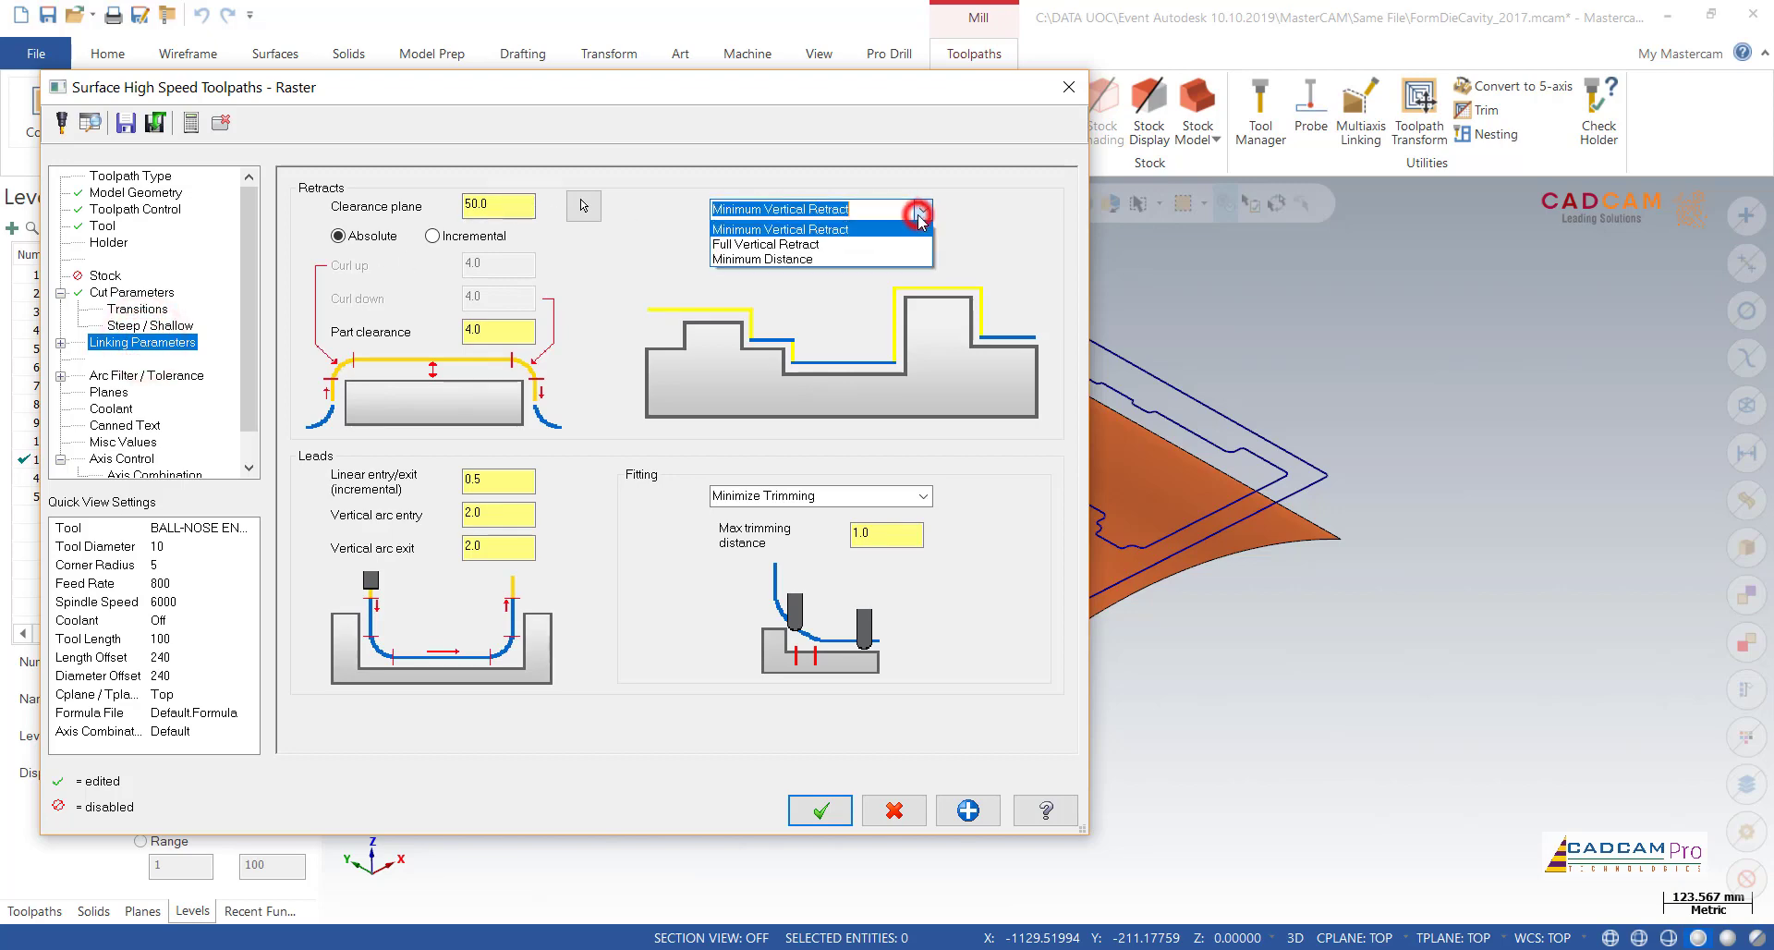
pyautogui.click(843, 244)
pyautogui.doubleClick(497, 205)
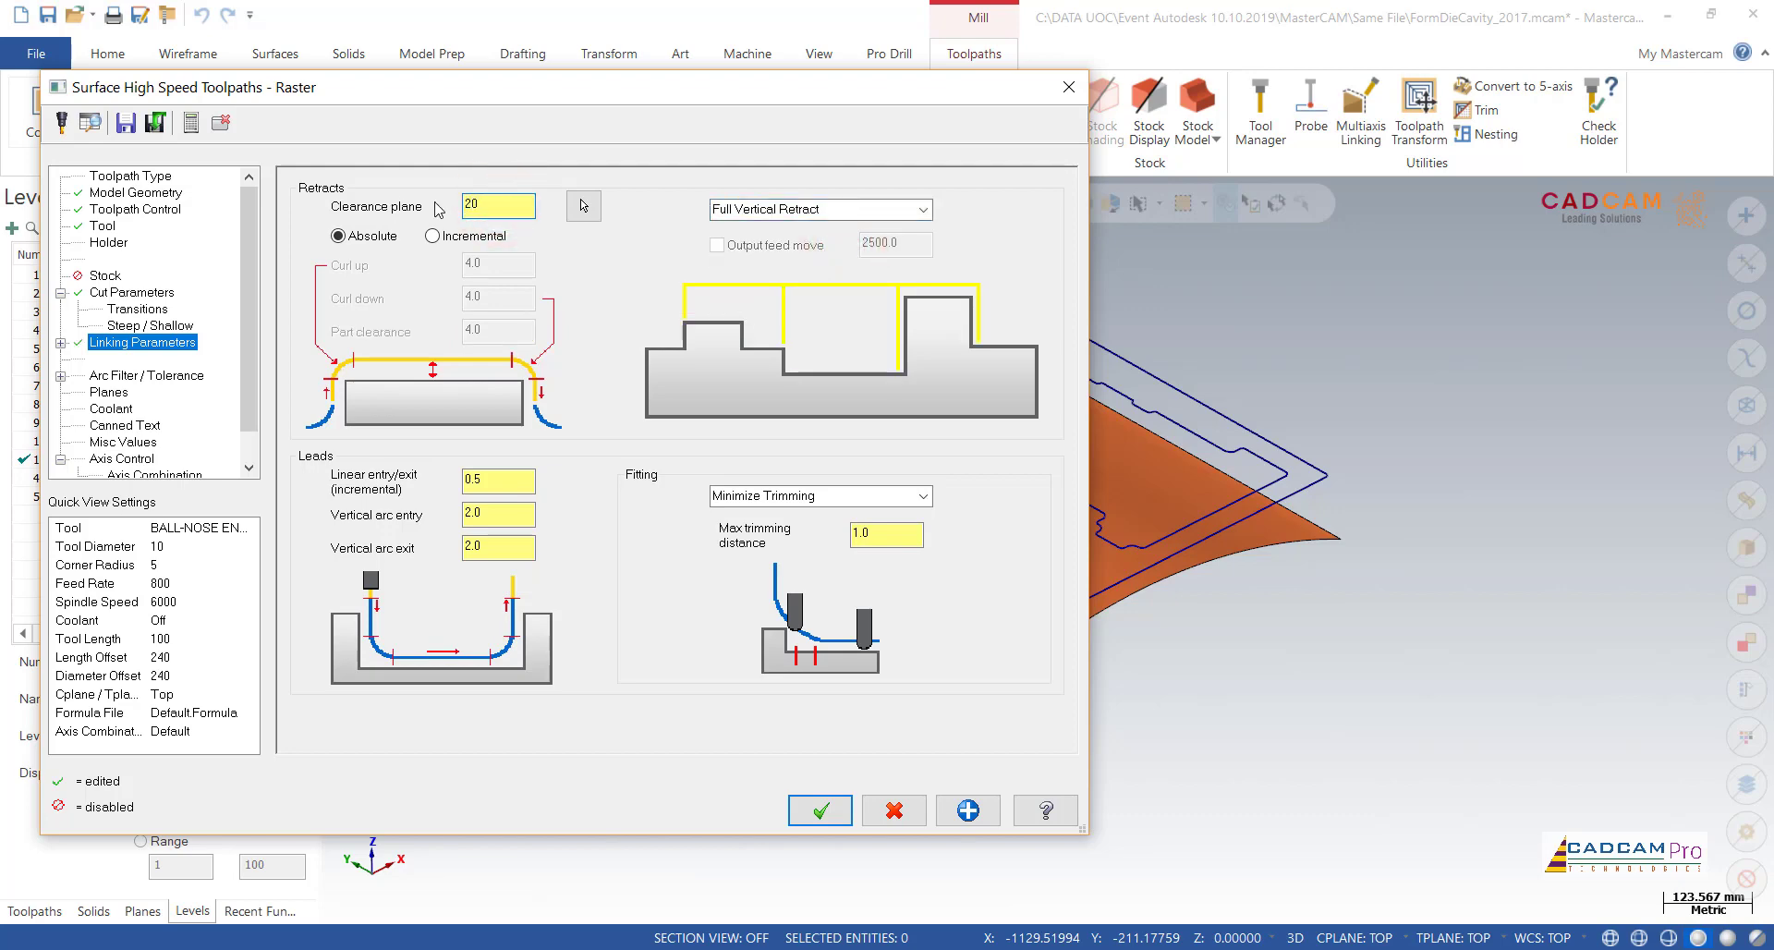
pyautogui.click(60, 342)
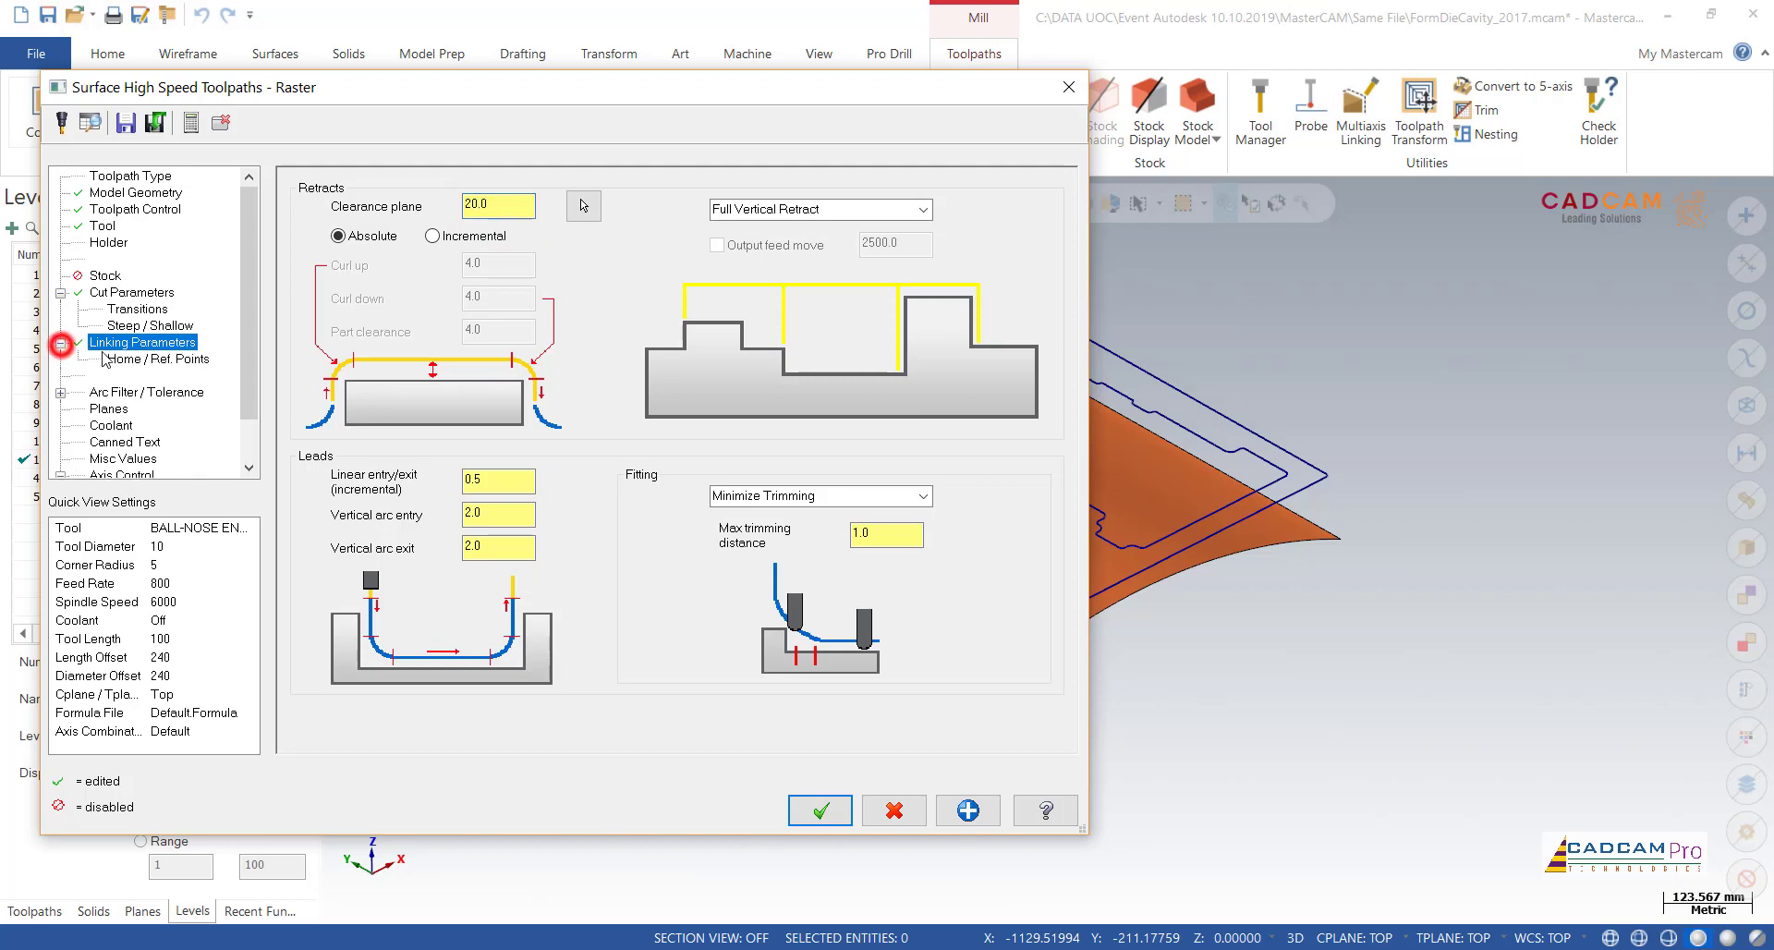
# Step: Check the tolerance, planes and coolant settings, and accept the Raster parameters to generate the toolpath
pyautogui.click(162, 394)
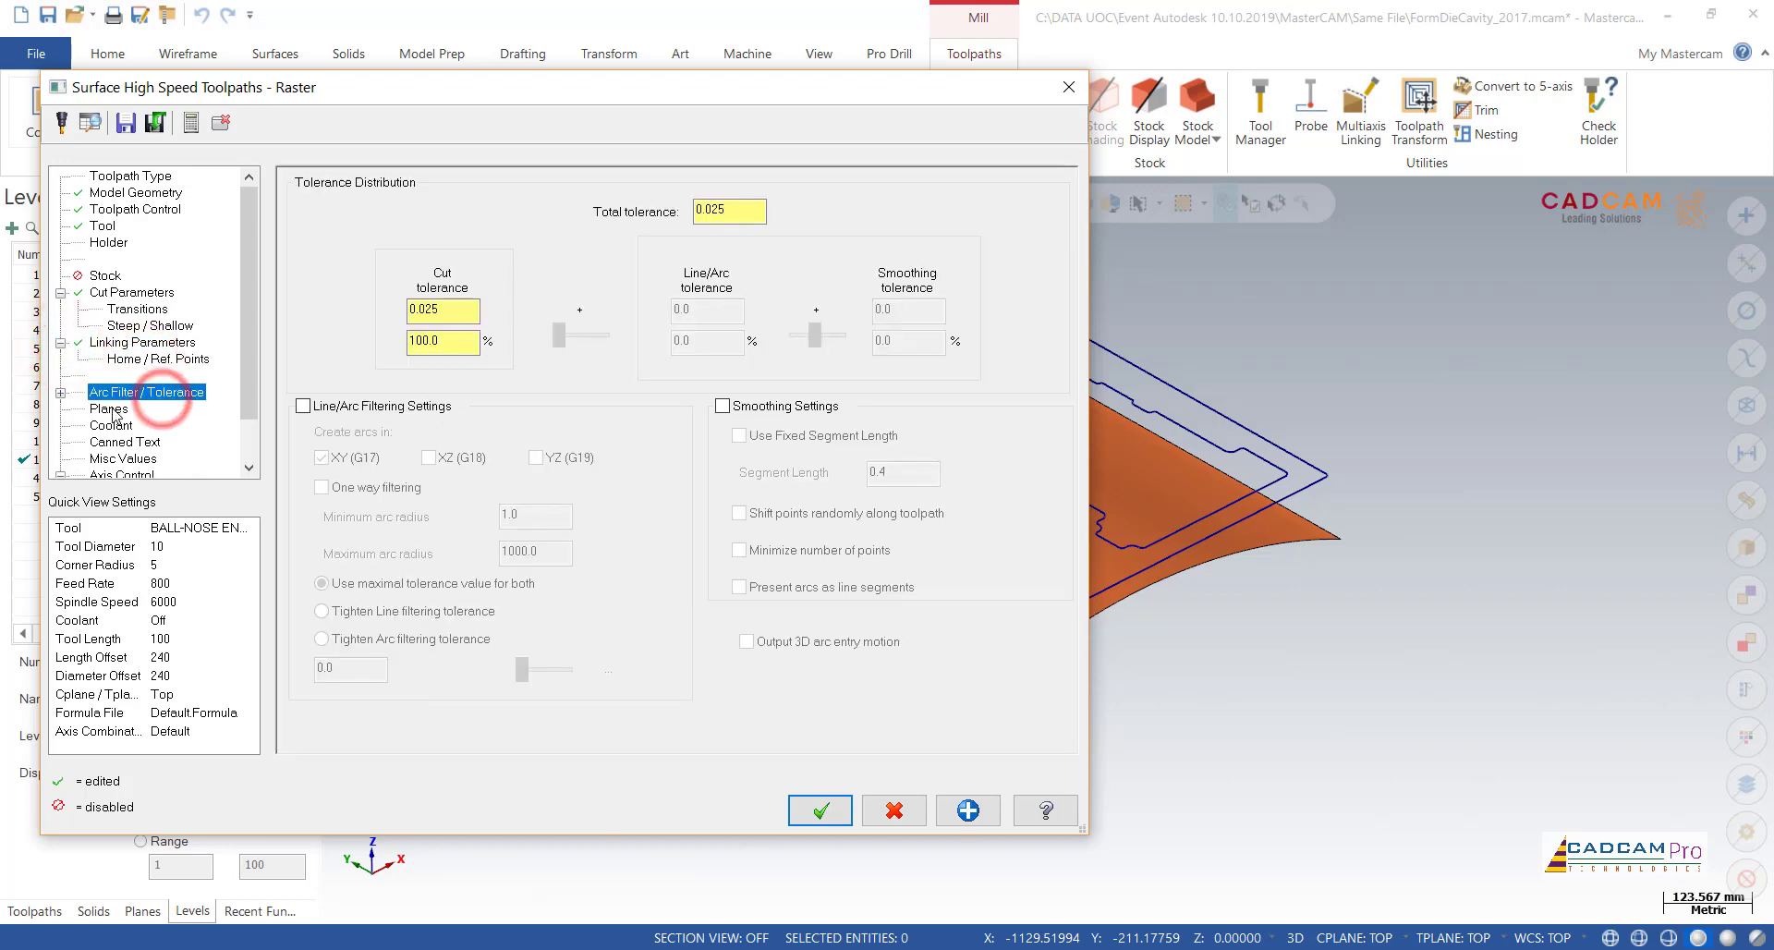
pyautogui.click(148, 408)
pyautogui.click(129, 425)
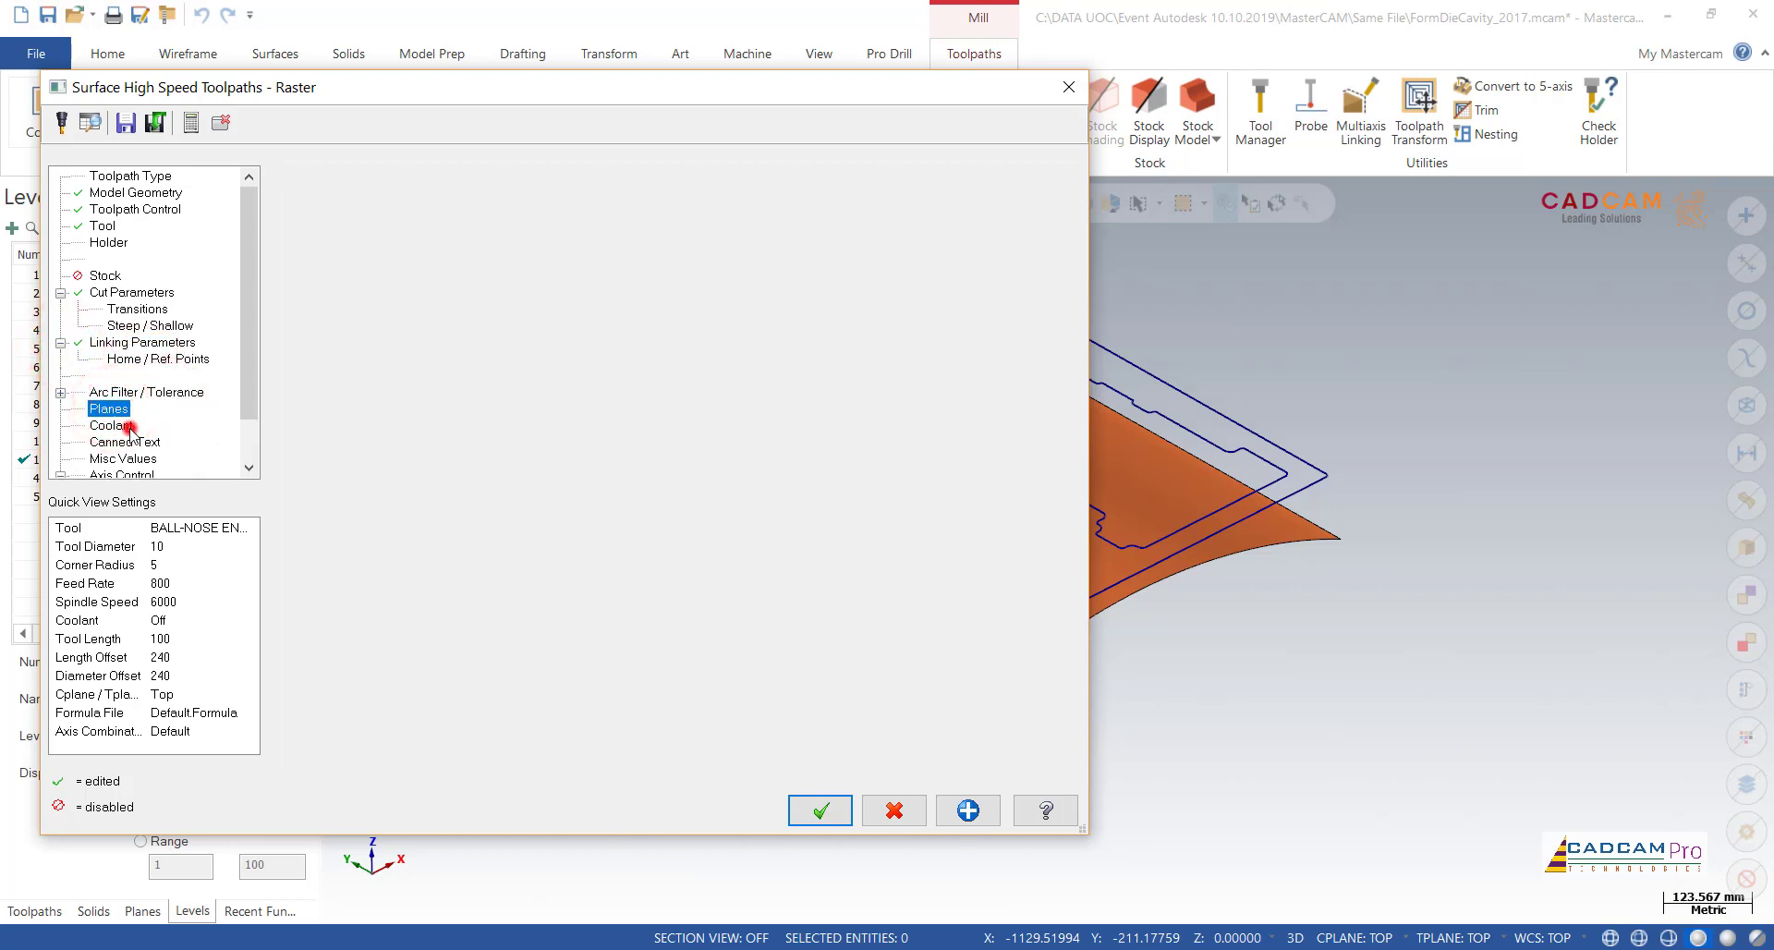
pyautogui.click(970, 813)
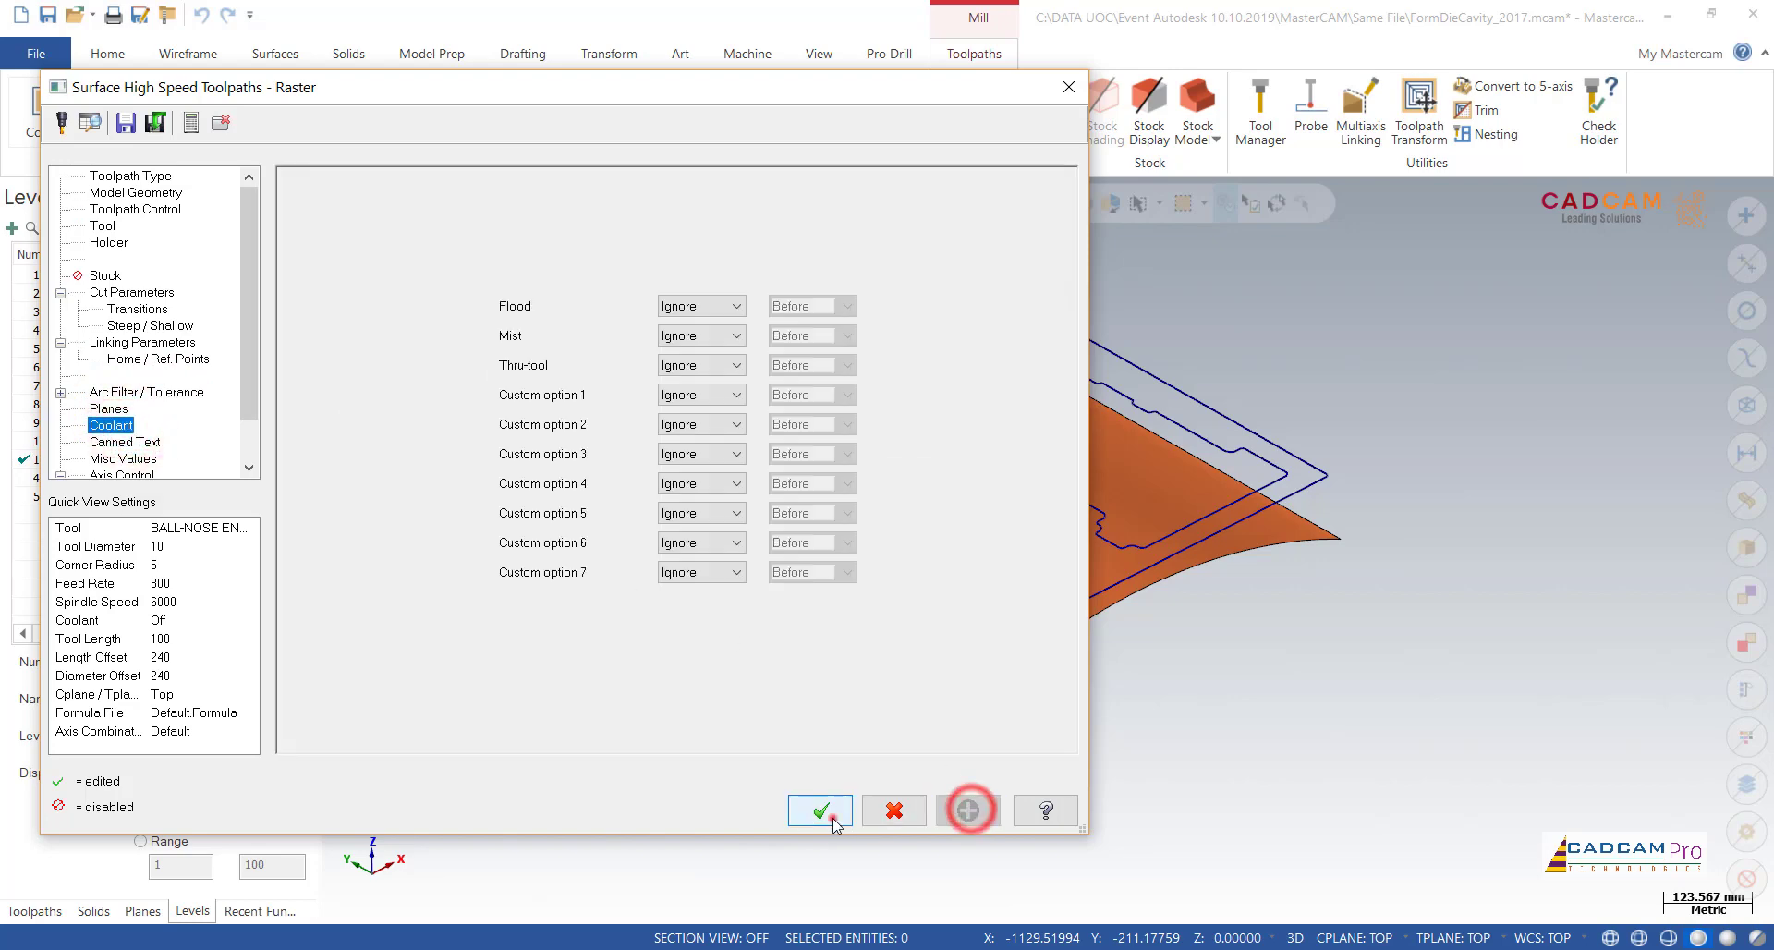
pyautogui.click(821, 811)
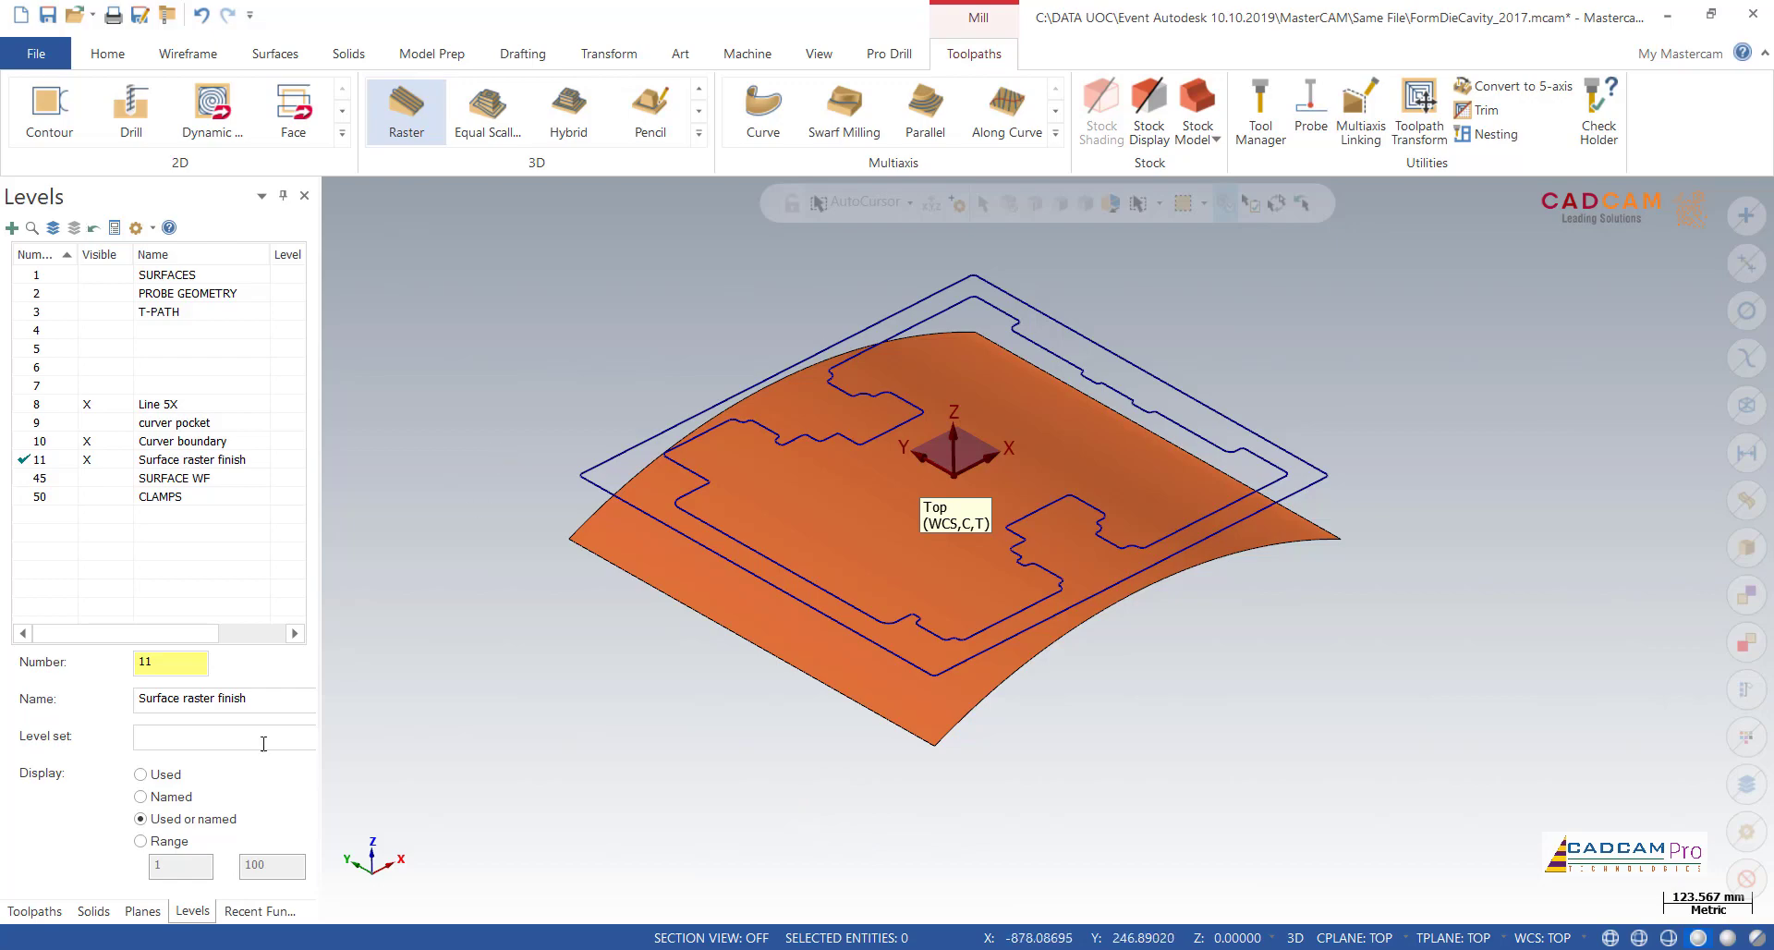
# Step: Display the new Raster toolpath and examine its passes and retracts over the rim area of the curved surface
pyautogui.click(34, 911)
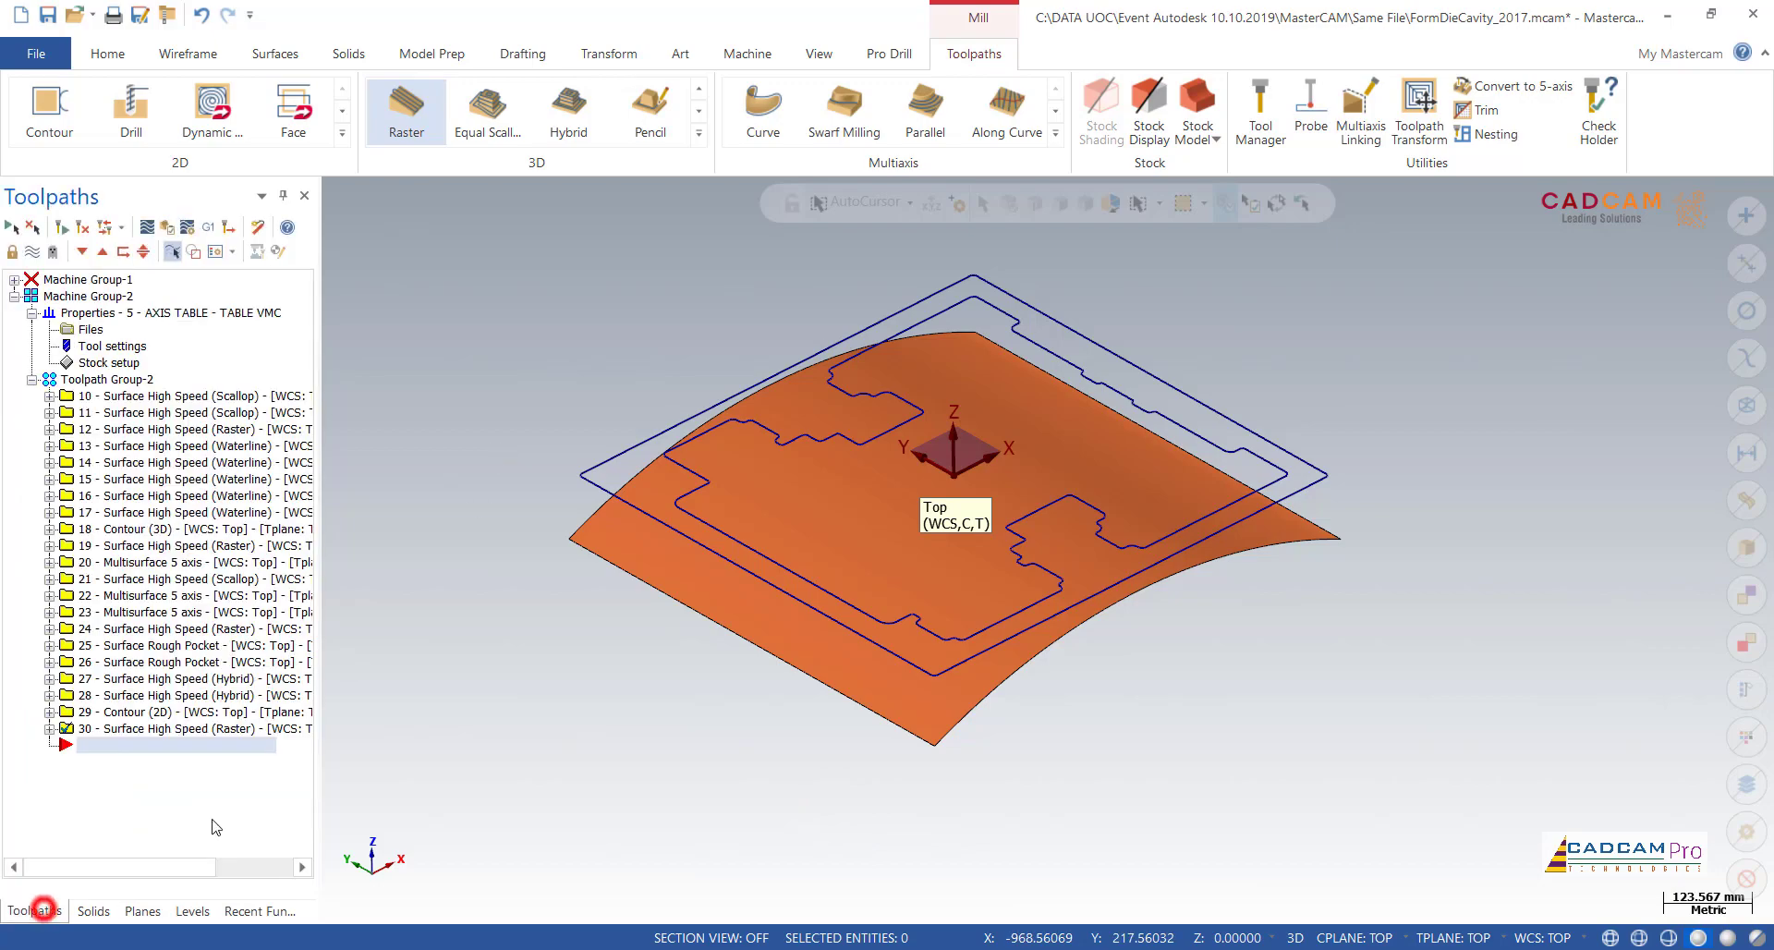
pyautogui.click(185, 728)
pyautogui.scroll(2, 552, 536)
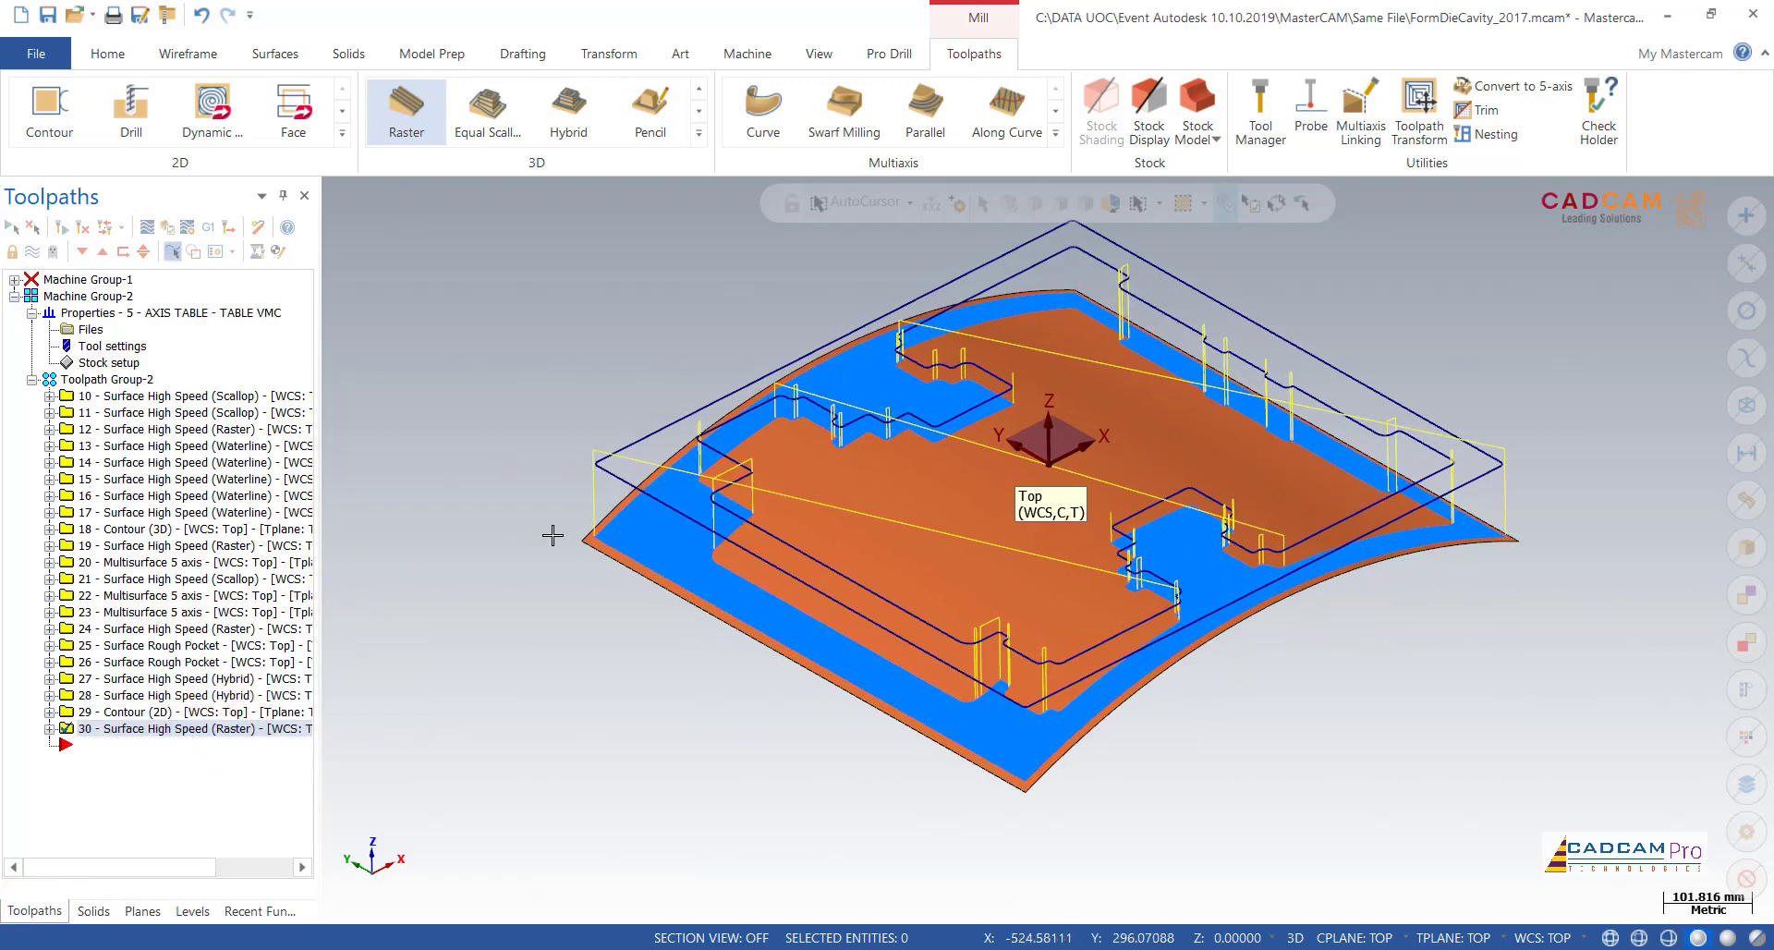
pyautogui.scroll(12, 552, 536)
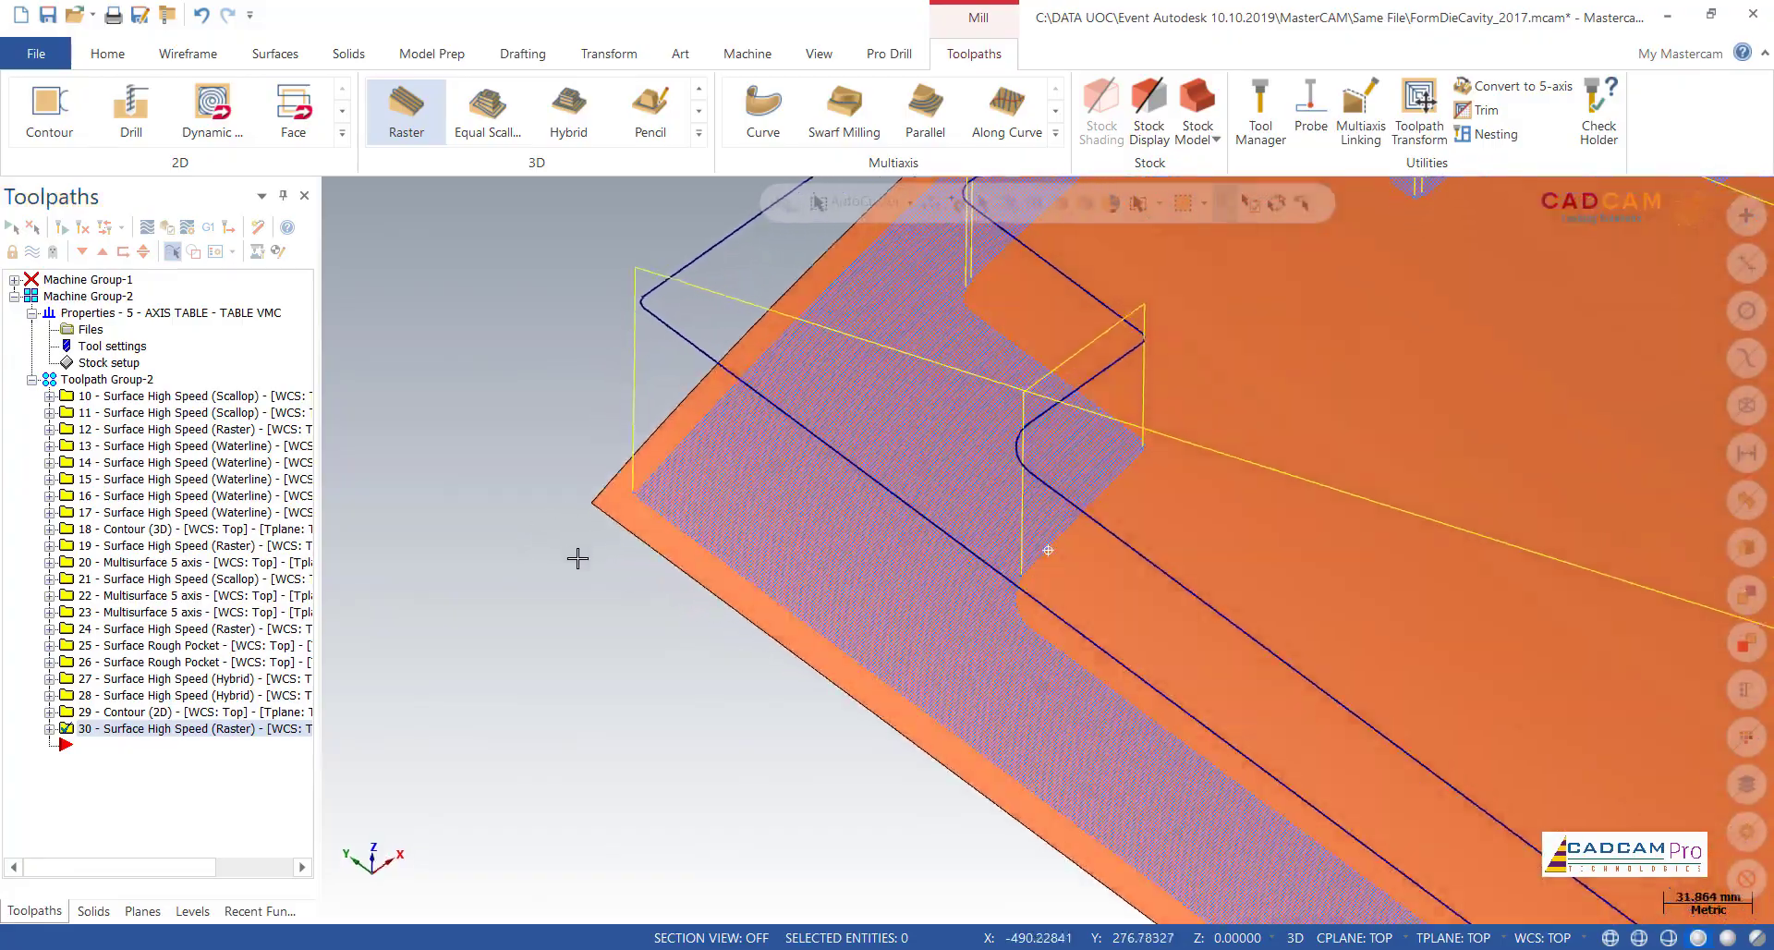
pyautogui.moveTo(578, 558)
pyautogui.mouseDown(button='middle')
pyautogui.moveTo(584, 631)
pyautogui.moveTo(569, 520)
pyautogui.mouseUp(button='middle')
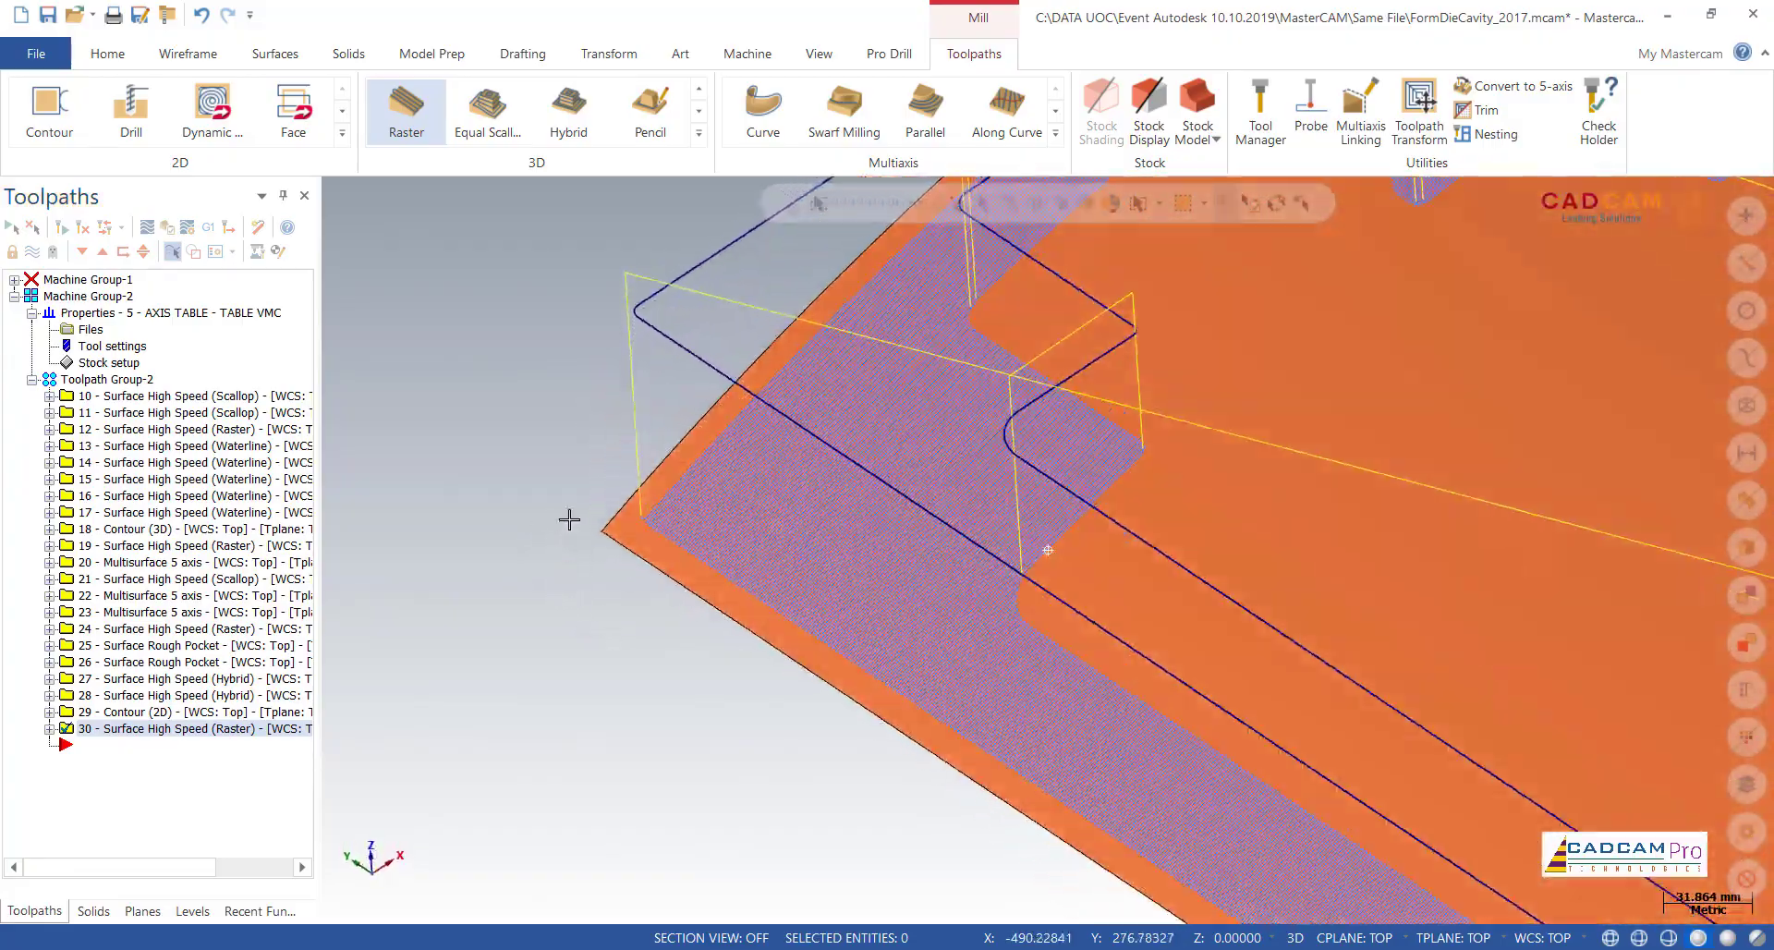
pyautogui.scroll(-6, 570, 519)
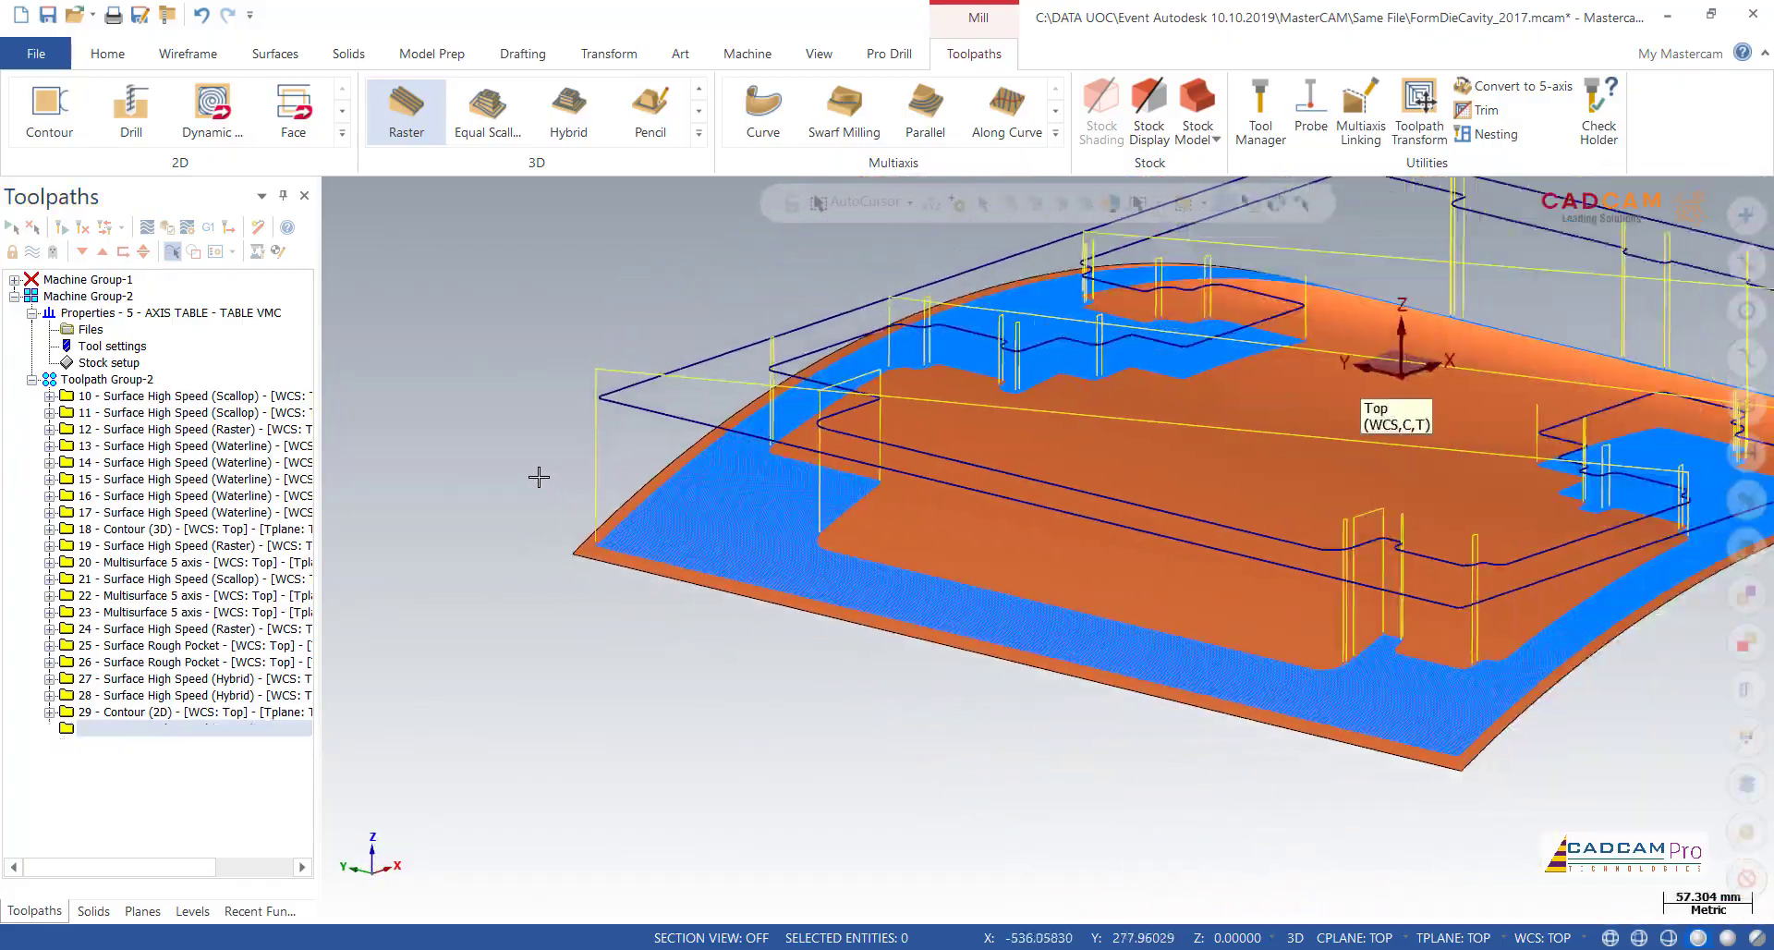
pyautogui.scroll(-3, 539, 477)
pyautogui.moveTo(526, 420)
pyautogui.mouseDown(button='middle')
pyautogui.moveTo(491, 442)
pyautogui.moveTo(505, 463)
pyautogui.moveTo(520, 396)
pyautogui.moveTo(471, 414)
pyautogui.mouseUp(button='middle')
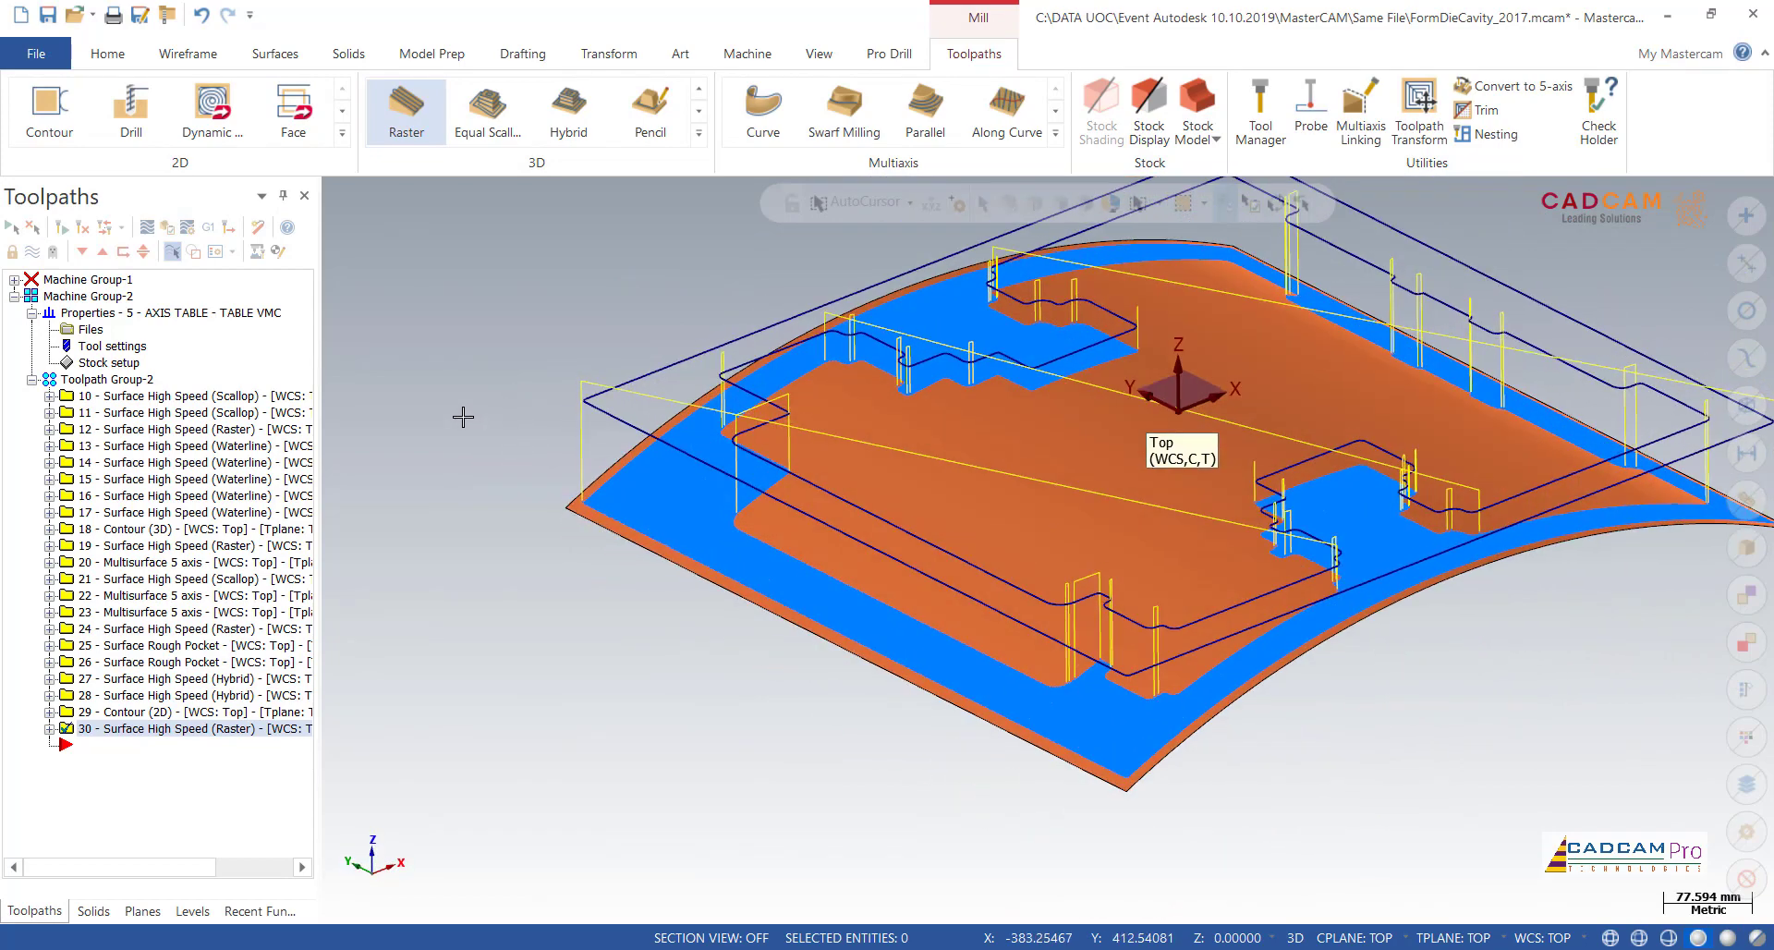
# Step: Make SURFACES the active visible level, and hide the Surface raster finish and Curver boundary levels to check the toolpath against the die
pyautogui.click(131, 915)
pyautogui.click(35, 913)
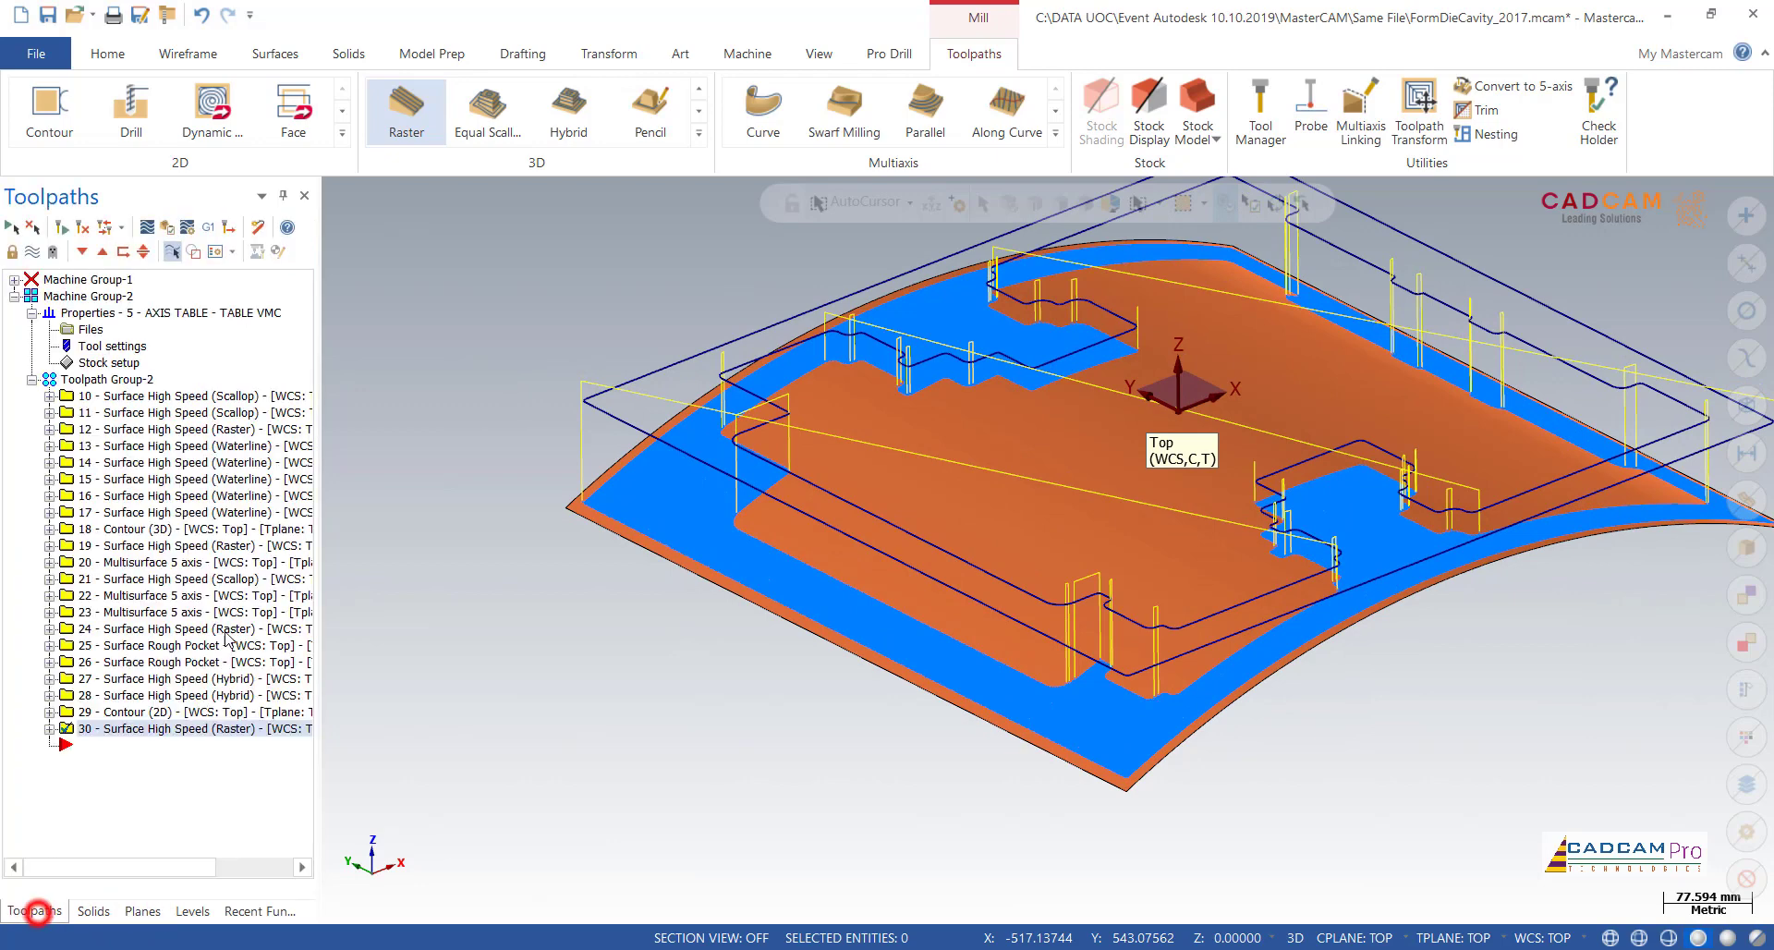
pyautogui.click(192, 911)
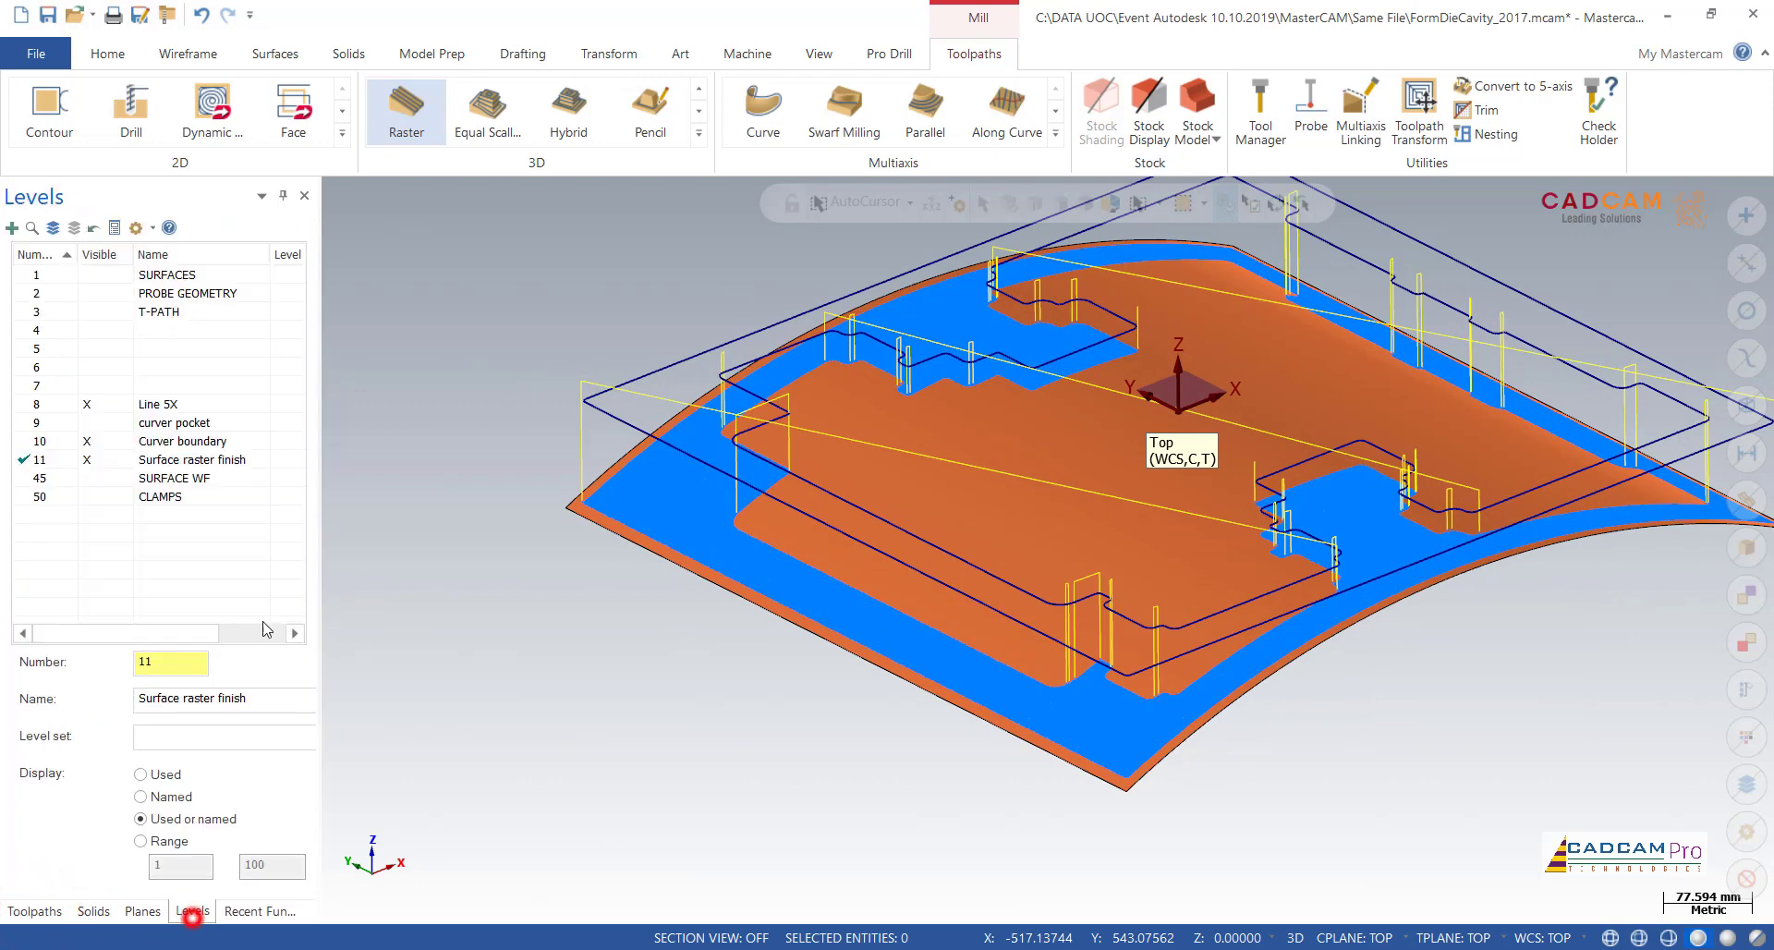
pyautogui.click(32, 275)
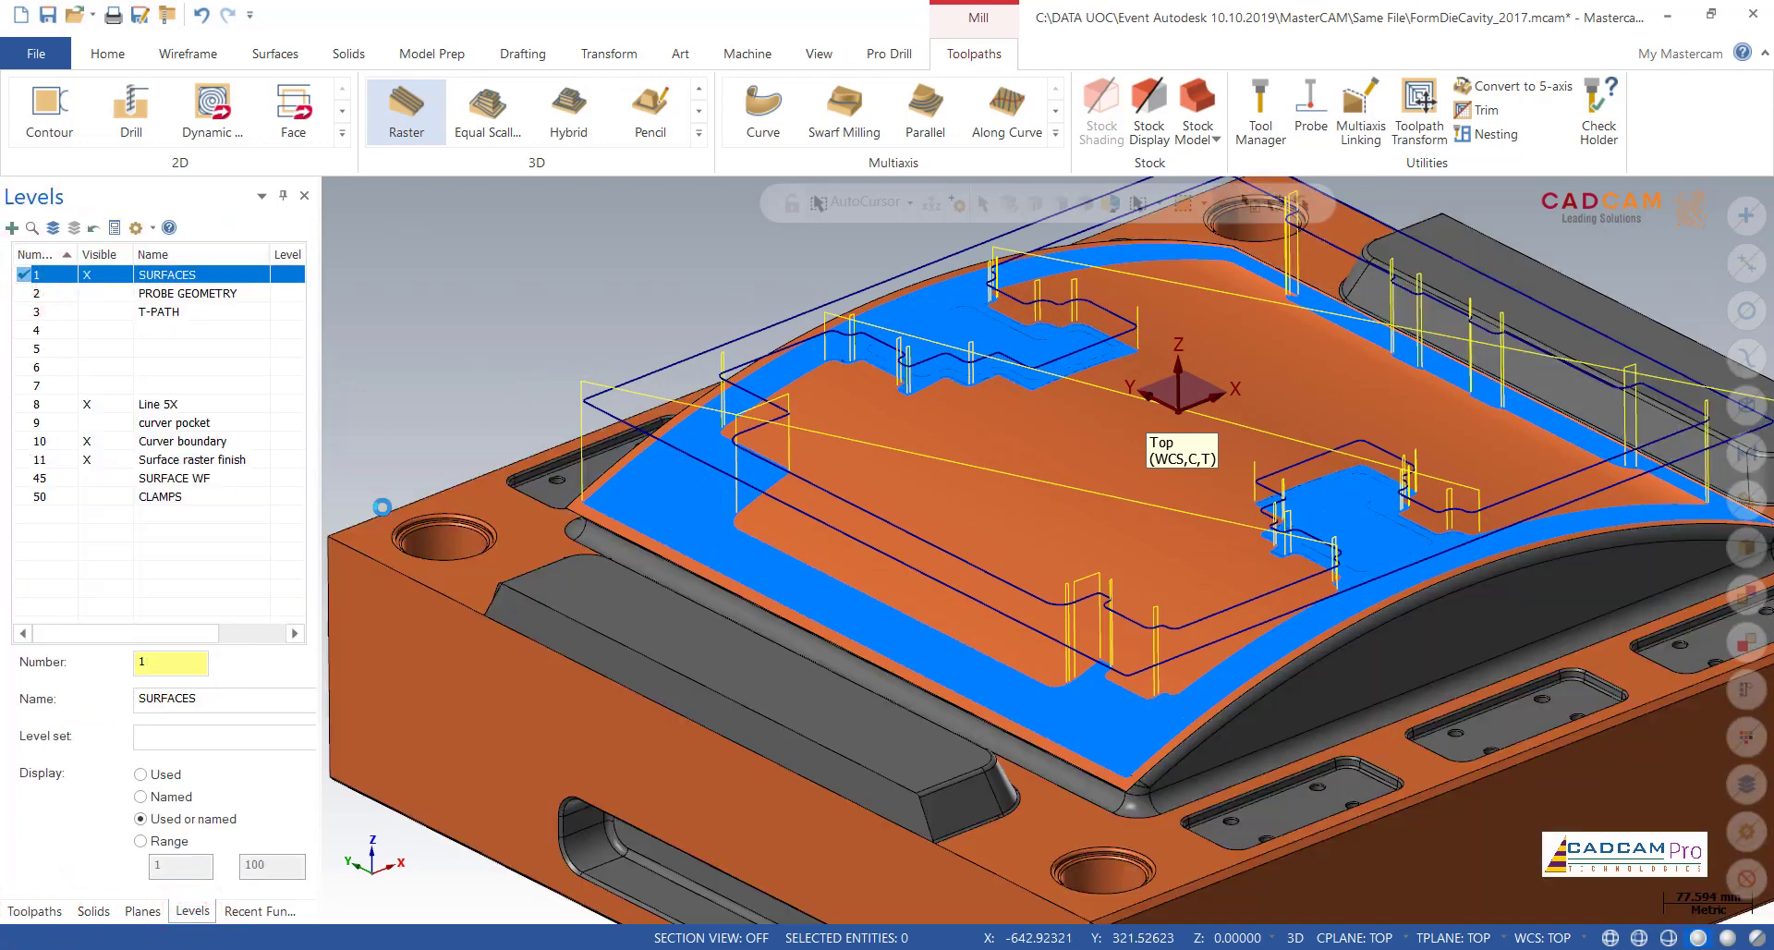
pyautogui.click(104, 459)
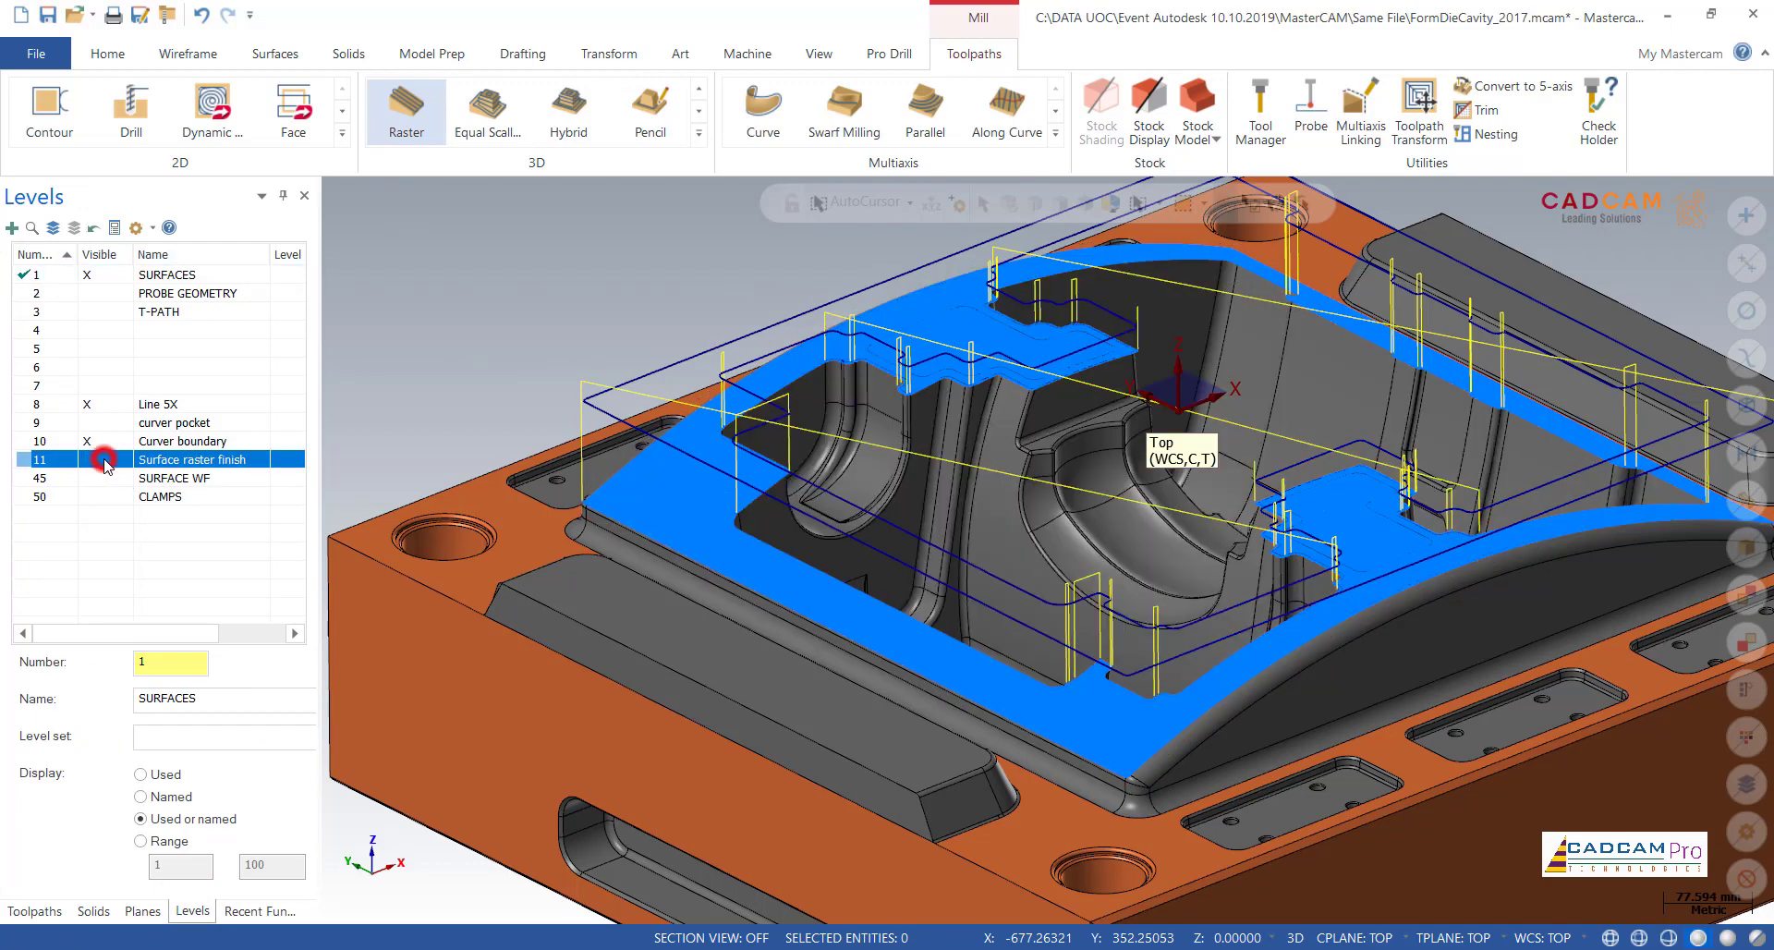
pyautogui.click(108, 442)
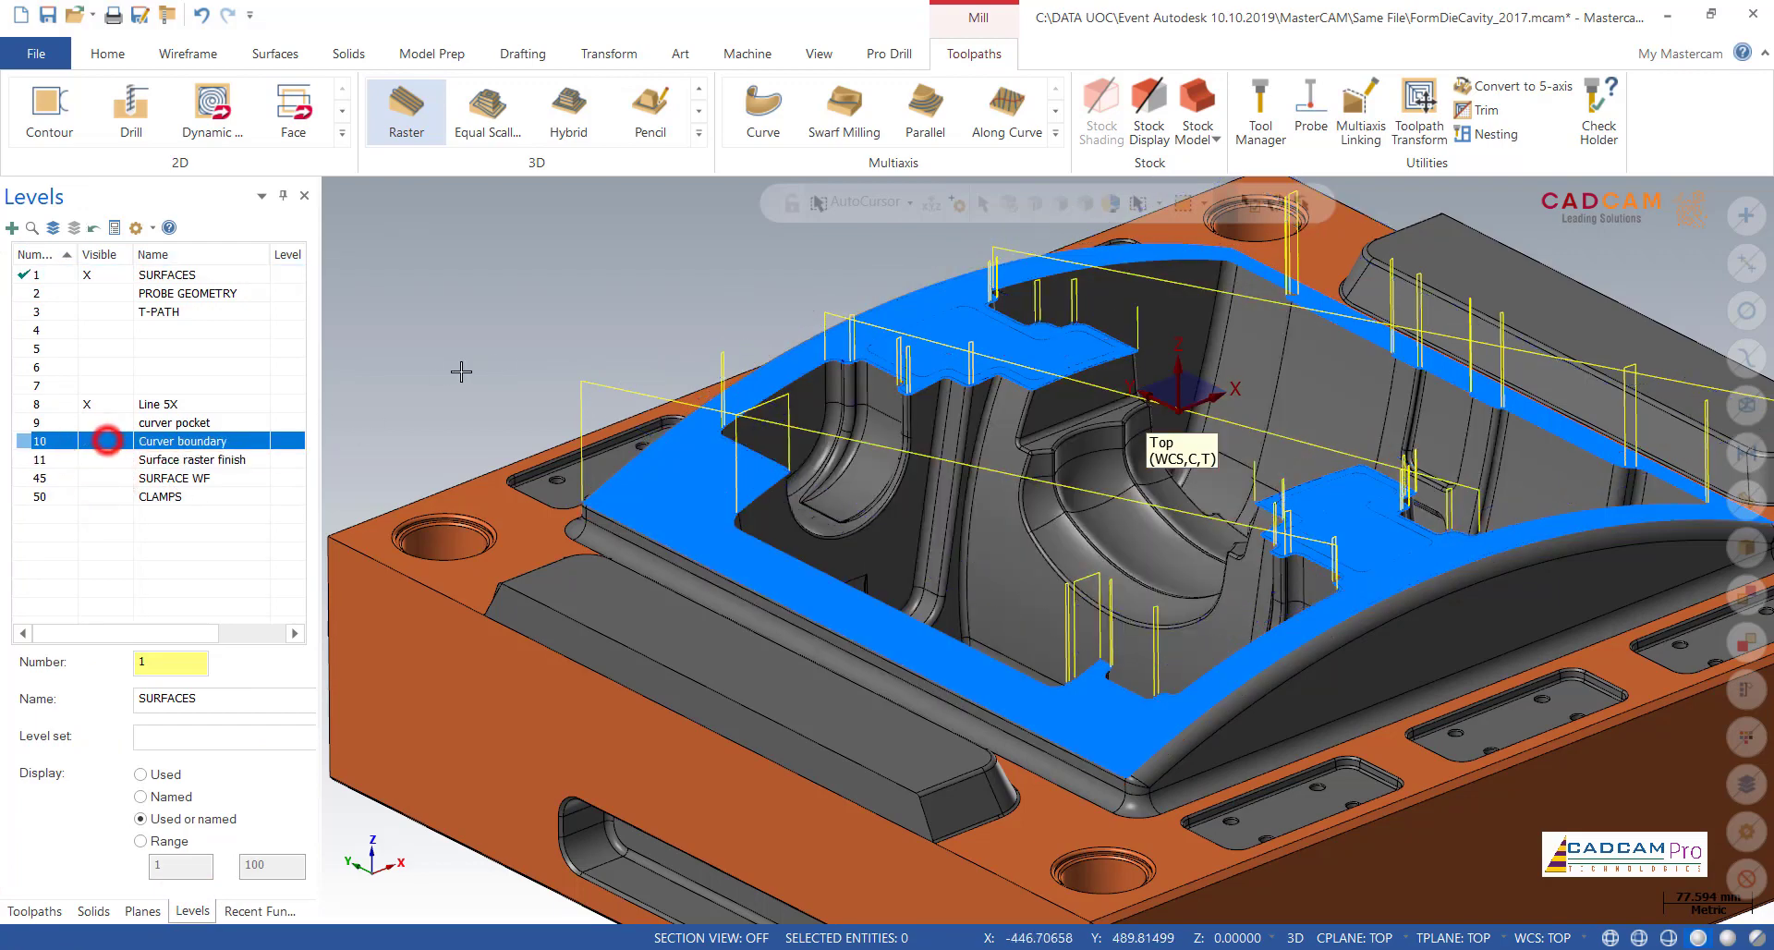
pyautogui.scroll(8, 588, 333)
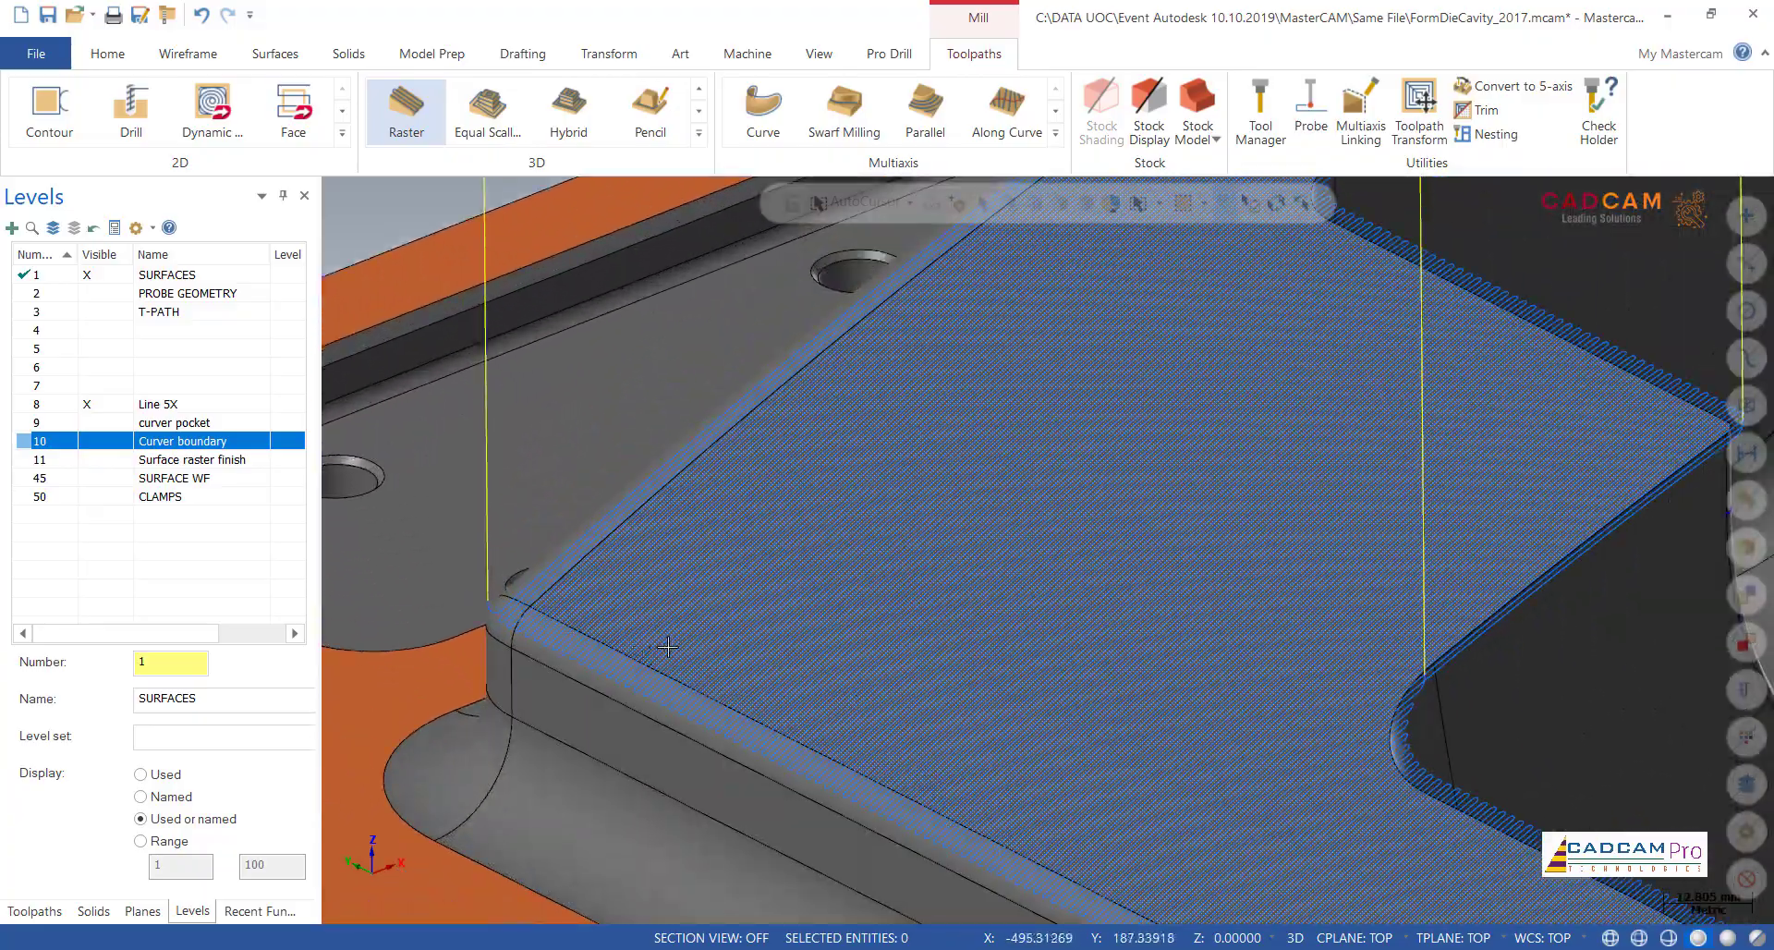
# Step: Examine the Raster passes and retracts over the die's rim, pockets and corners, and across the whole cavity
pyautogui.moveTo(685, 651)
pyautogui.mouseDown(button='middle')
pyautogui.moveTo(886, 675)
pyautogui.moveTo(1029, 634)
pyautogui.moveTo(747, 641)
pyautogui.mouseUp(button='middle')
pyautogui.scroll(-5, 746, 642)
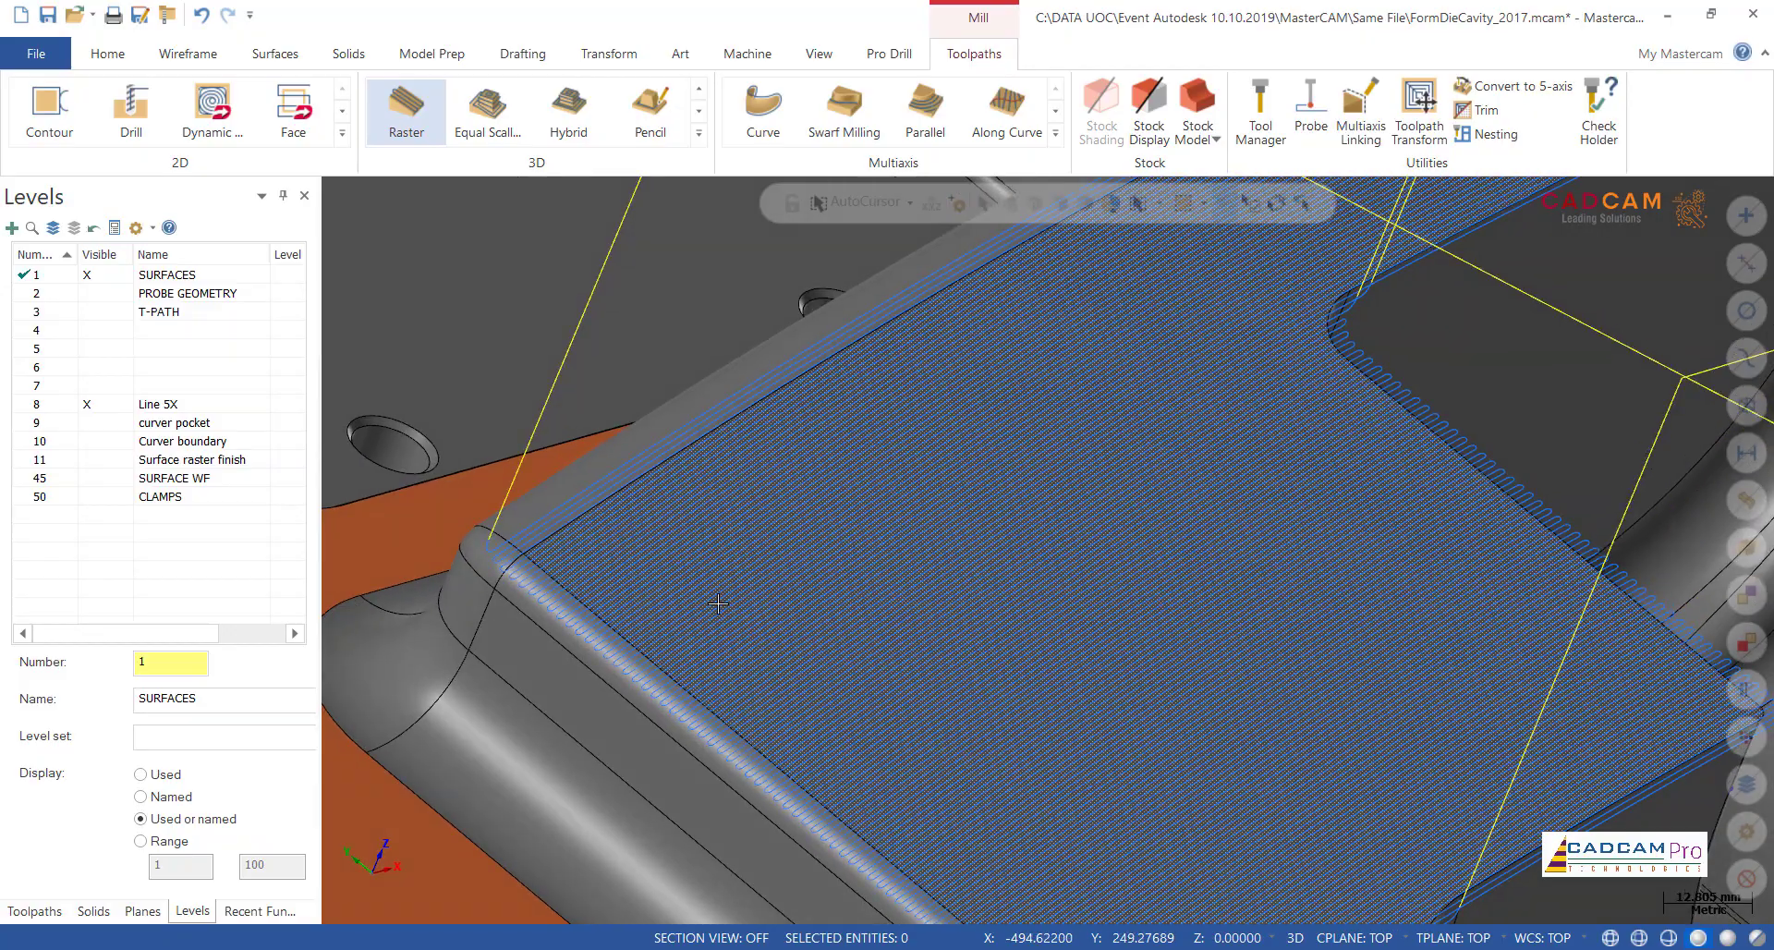
pyautogui.moveTo(708, 563); pyautogui.dragTo(660, 599, button='middle')
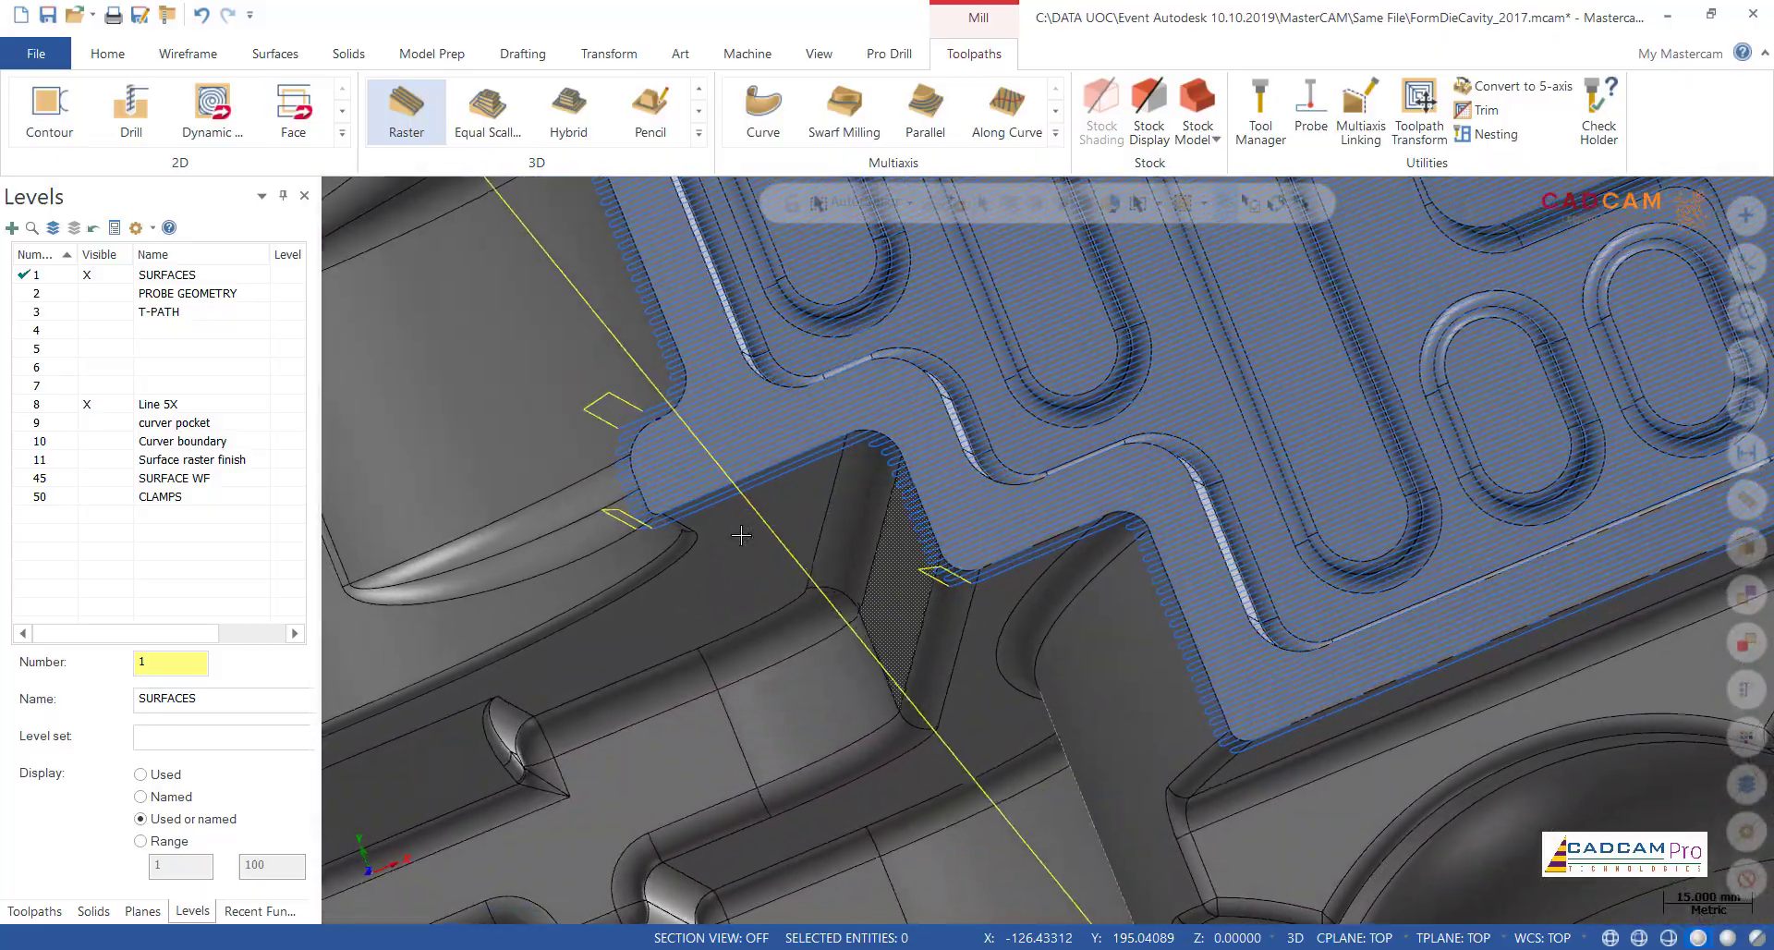
pyautogui.scroll(-8, 741, 535)
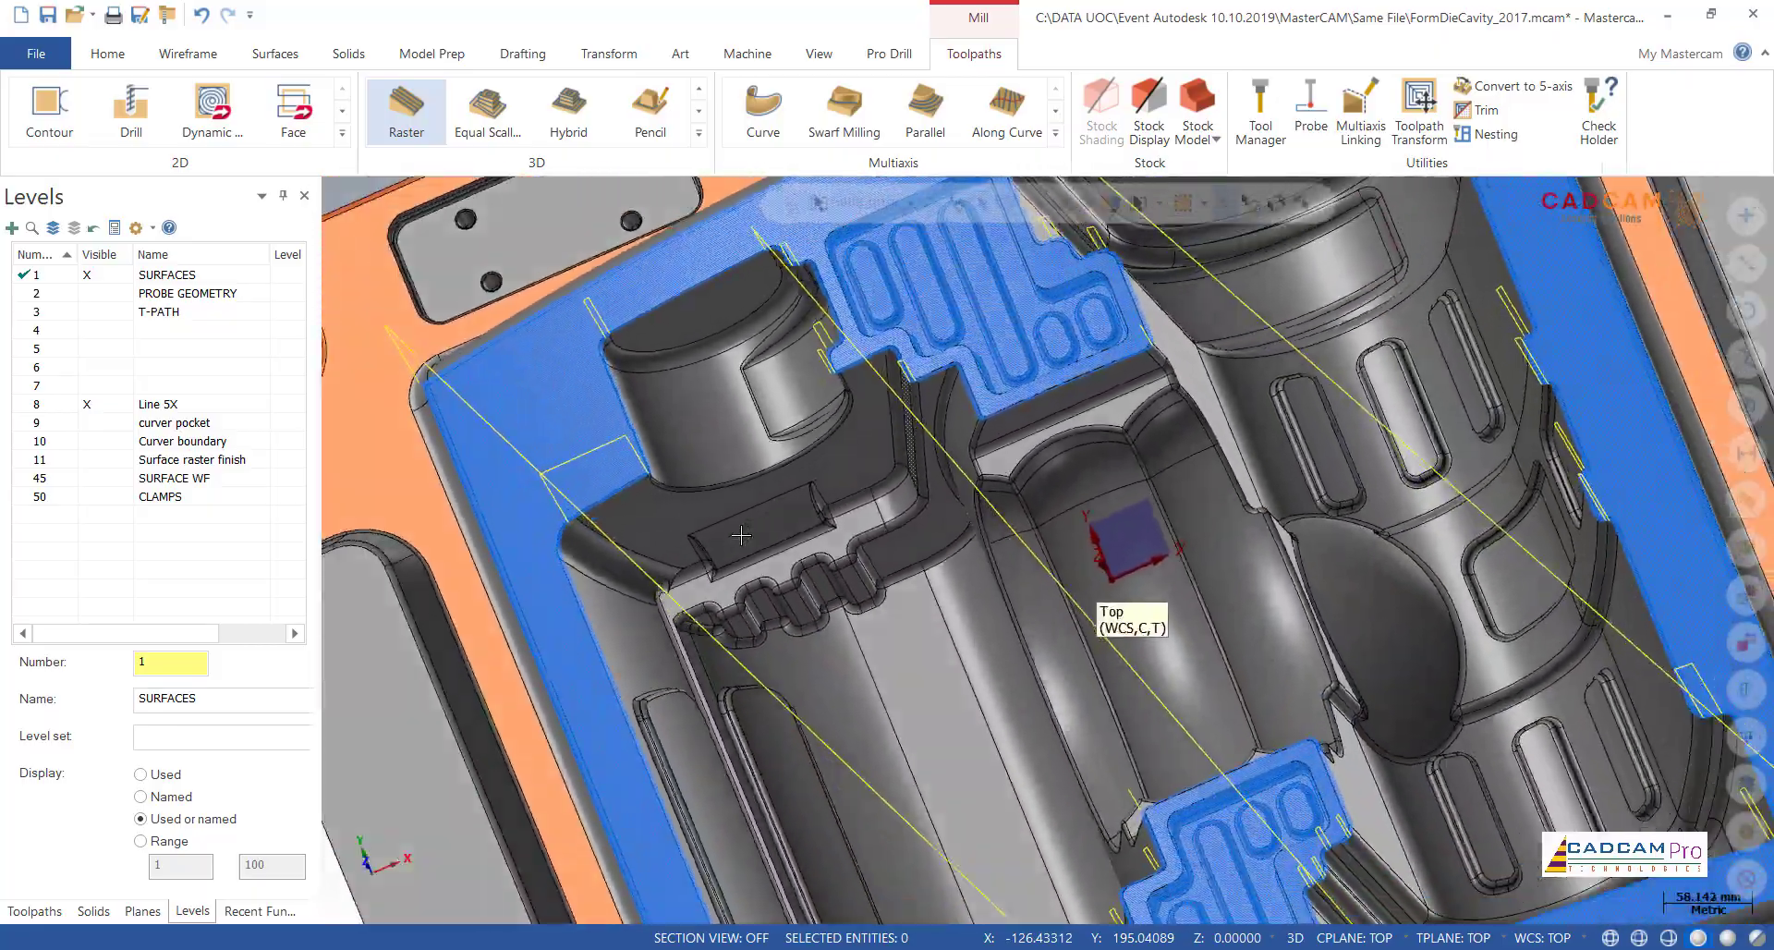
pyautogui.scroll(8, 1257, 665)
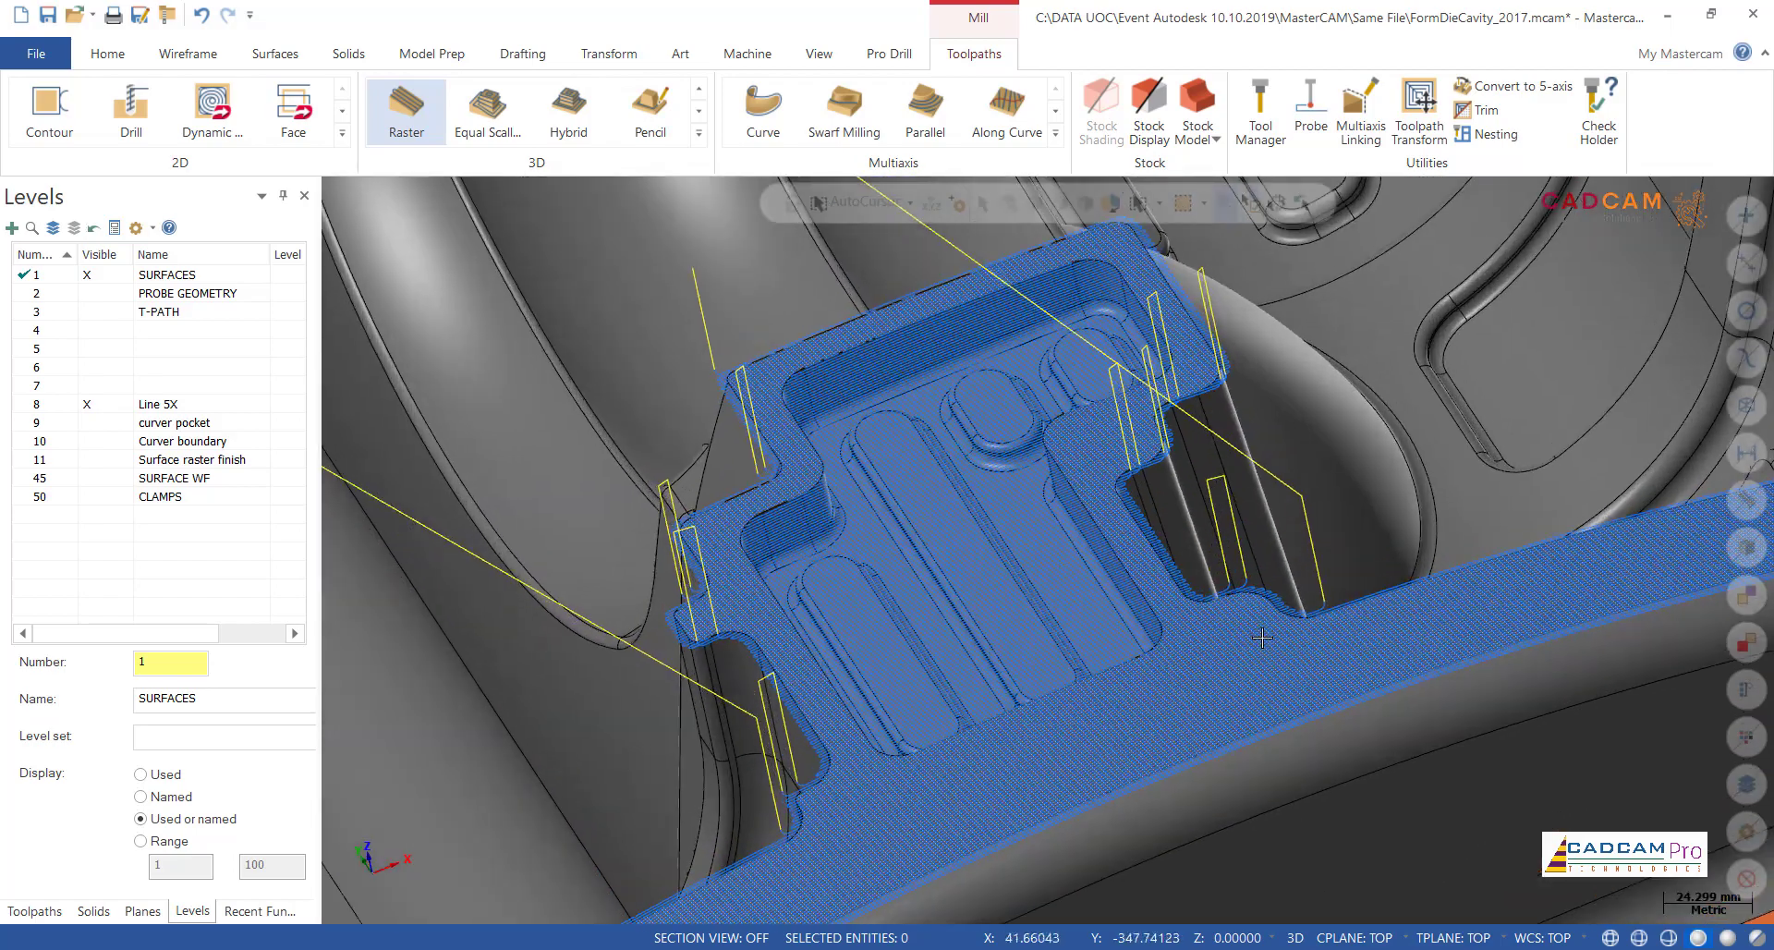
pyautogui.scroll(-8, 1270, 633)
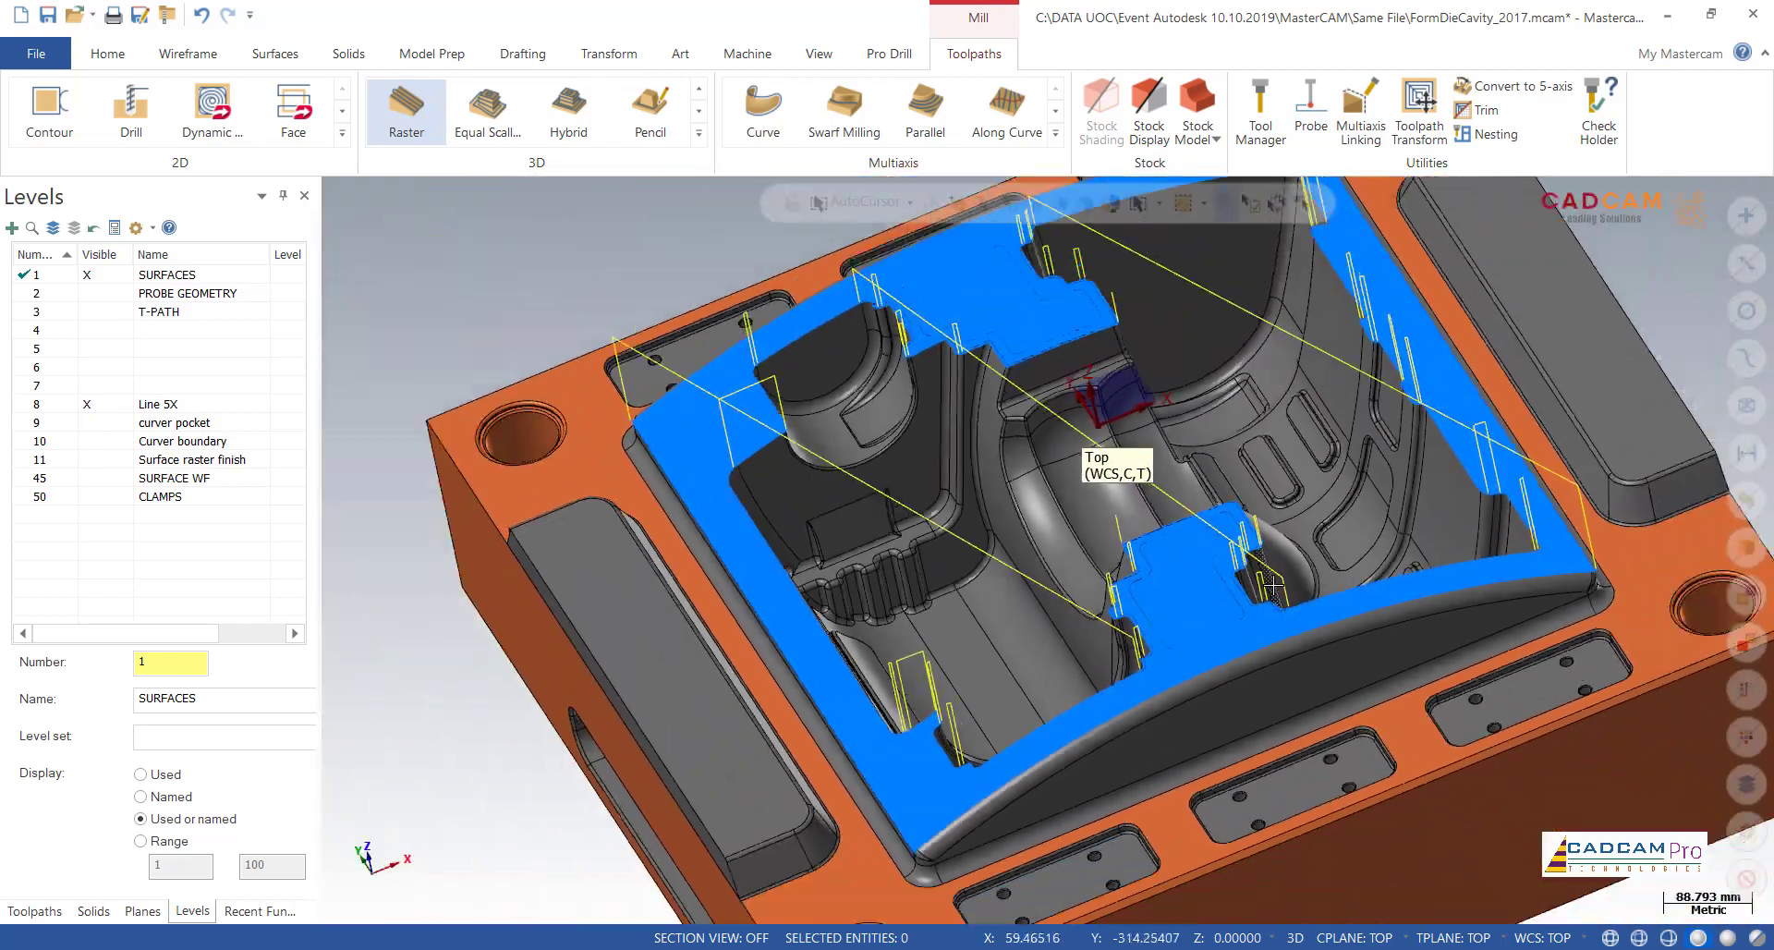
pyautogui.scroll(-2, 1273, 585)
pyautogui.moveTo(1274, 585); pyautogui.dragTo(1229, 443, button='middle')
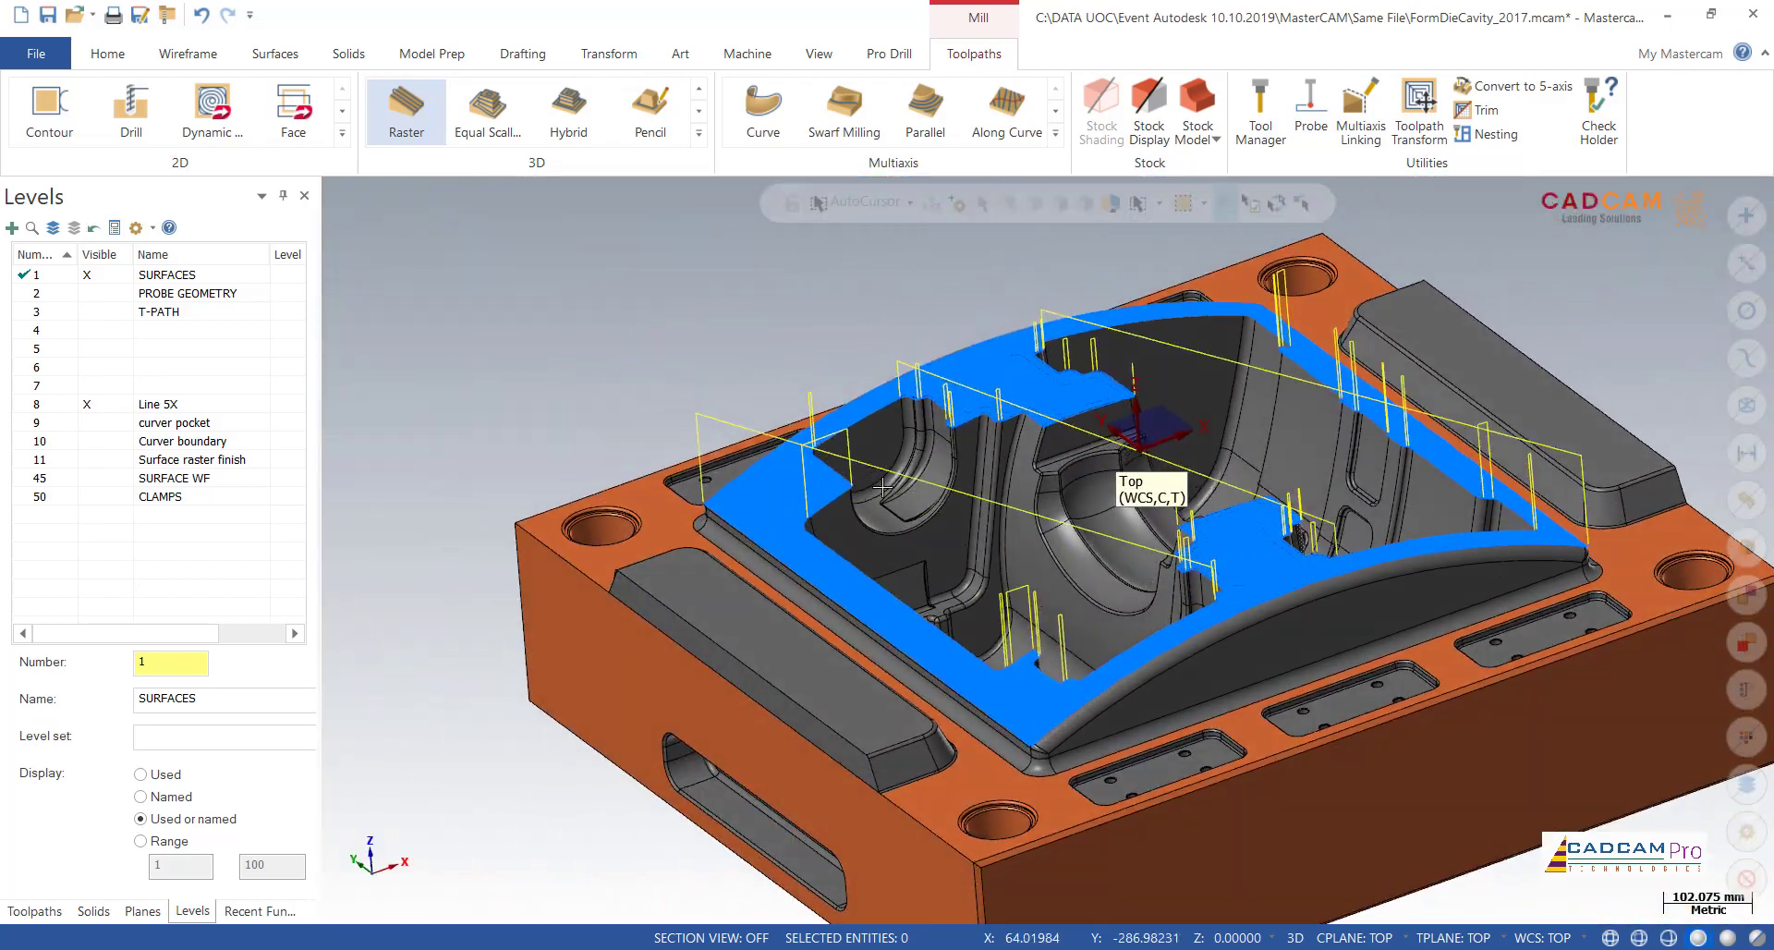
pyautogui.scroll(3, 1035, 416)
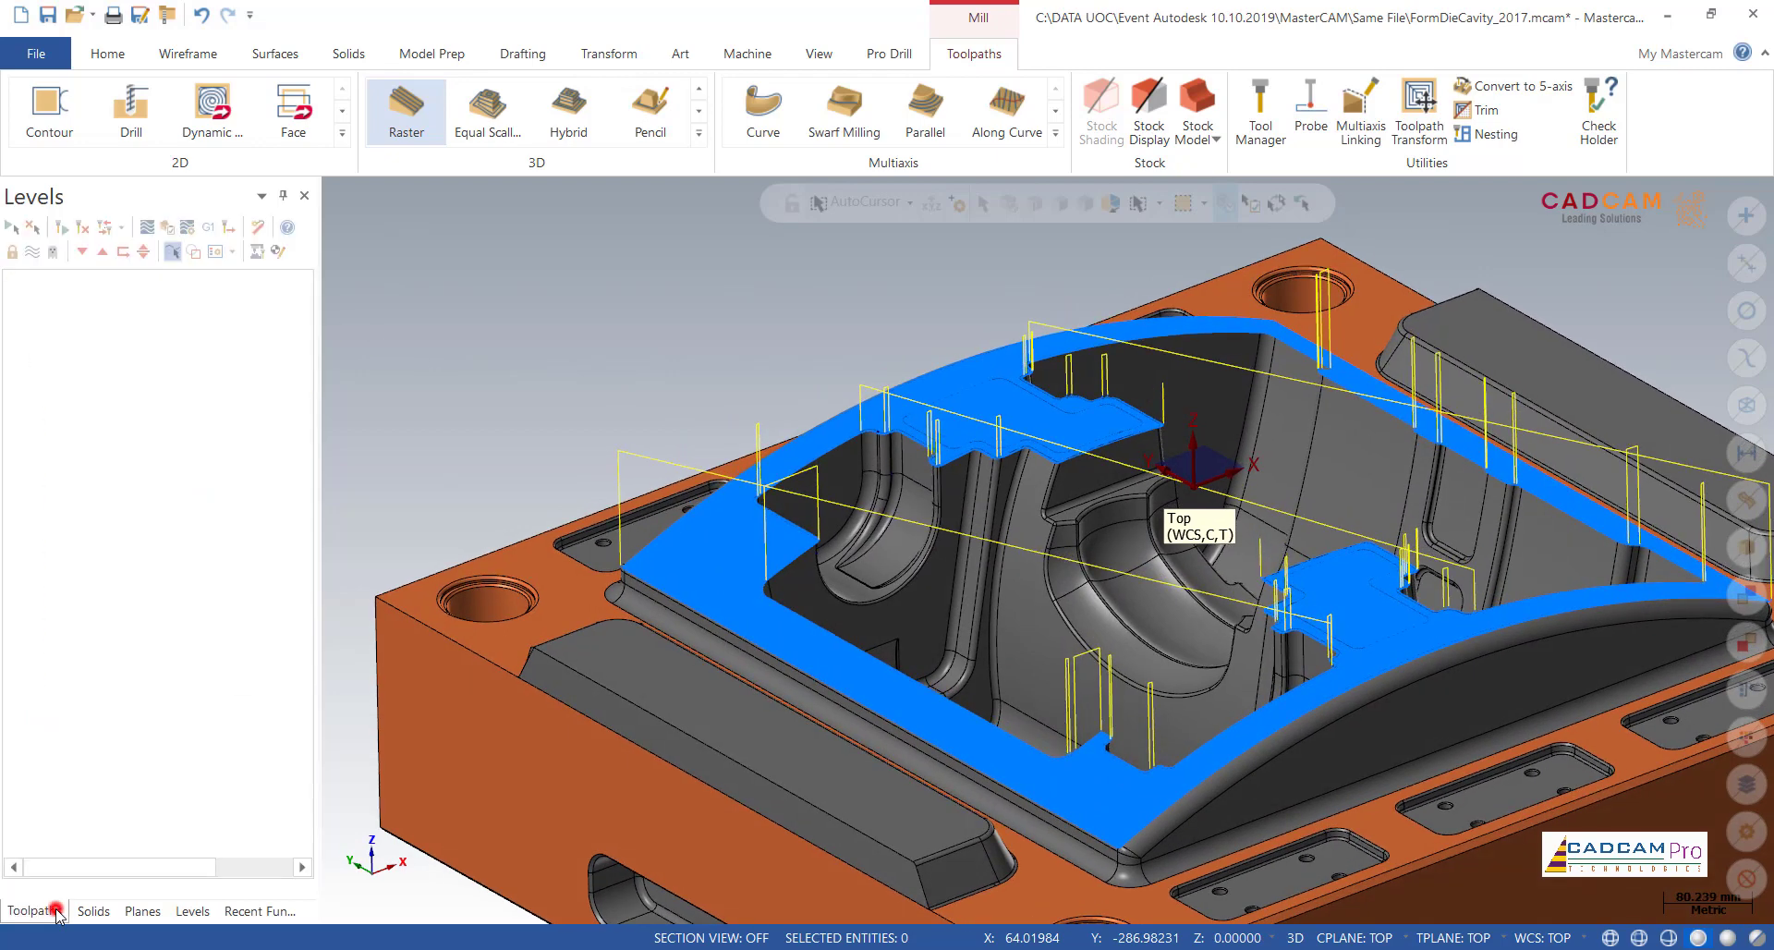
# Step: Start a backplot of operation 30, Surface High Speed (Raster), and place the tool where the passes meet the rim's outer corner
pyautogui.click(37, 910)
pyautogui.click(146, 228)
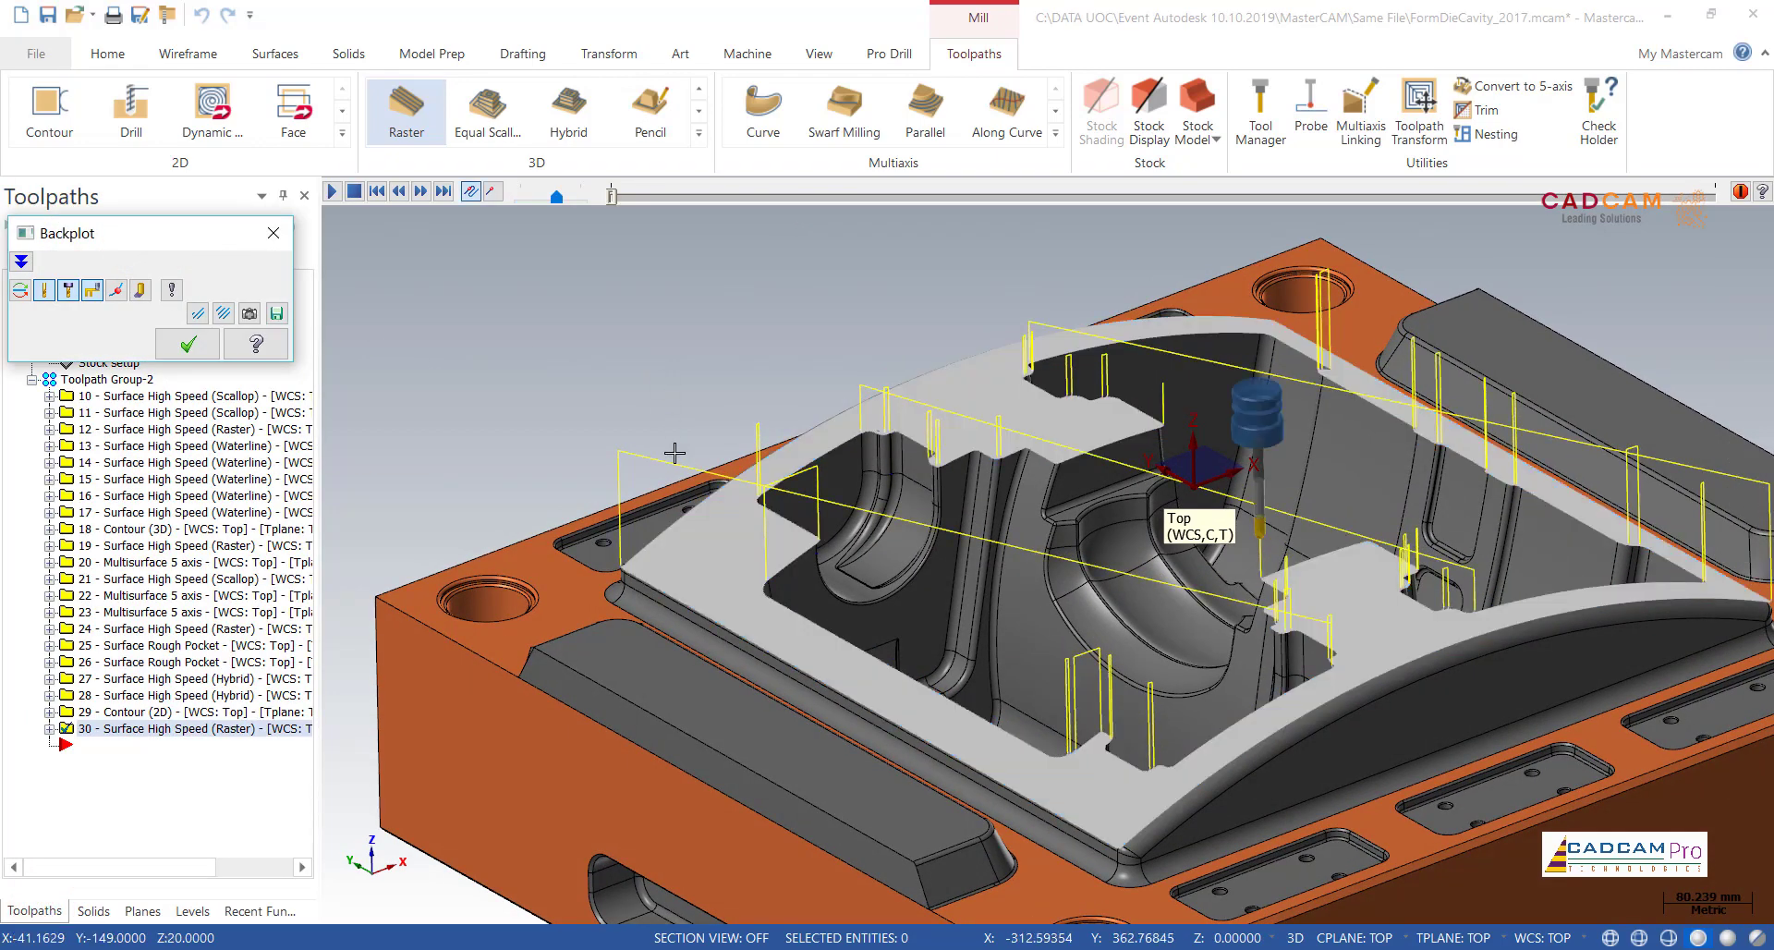
pyautogui.scroll(1, 675, 453)
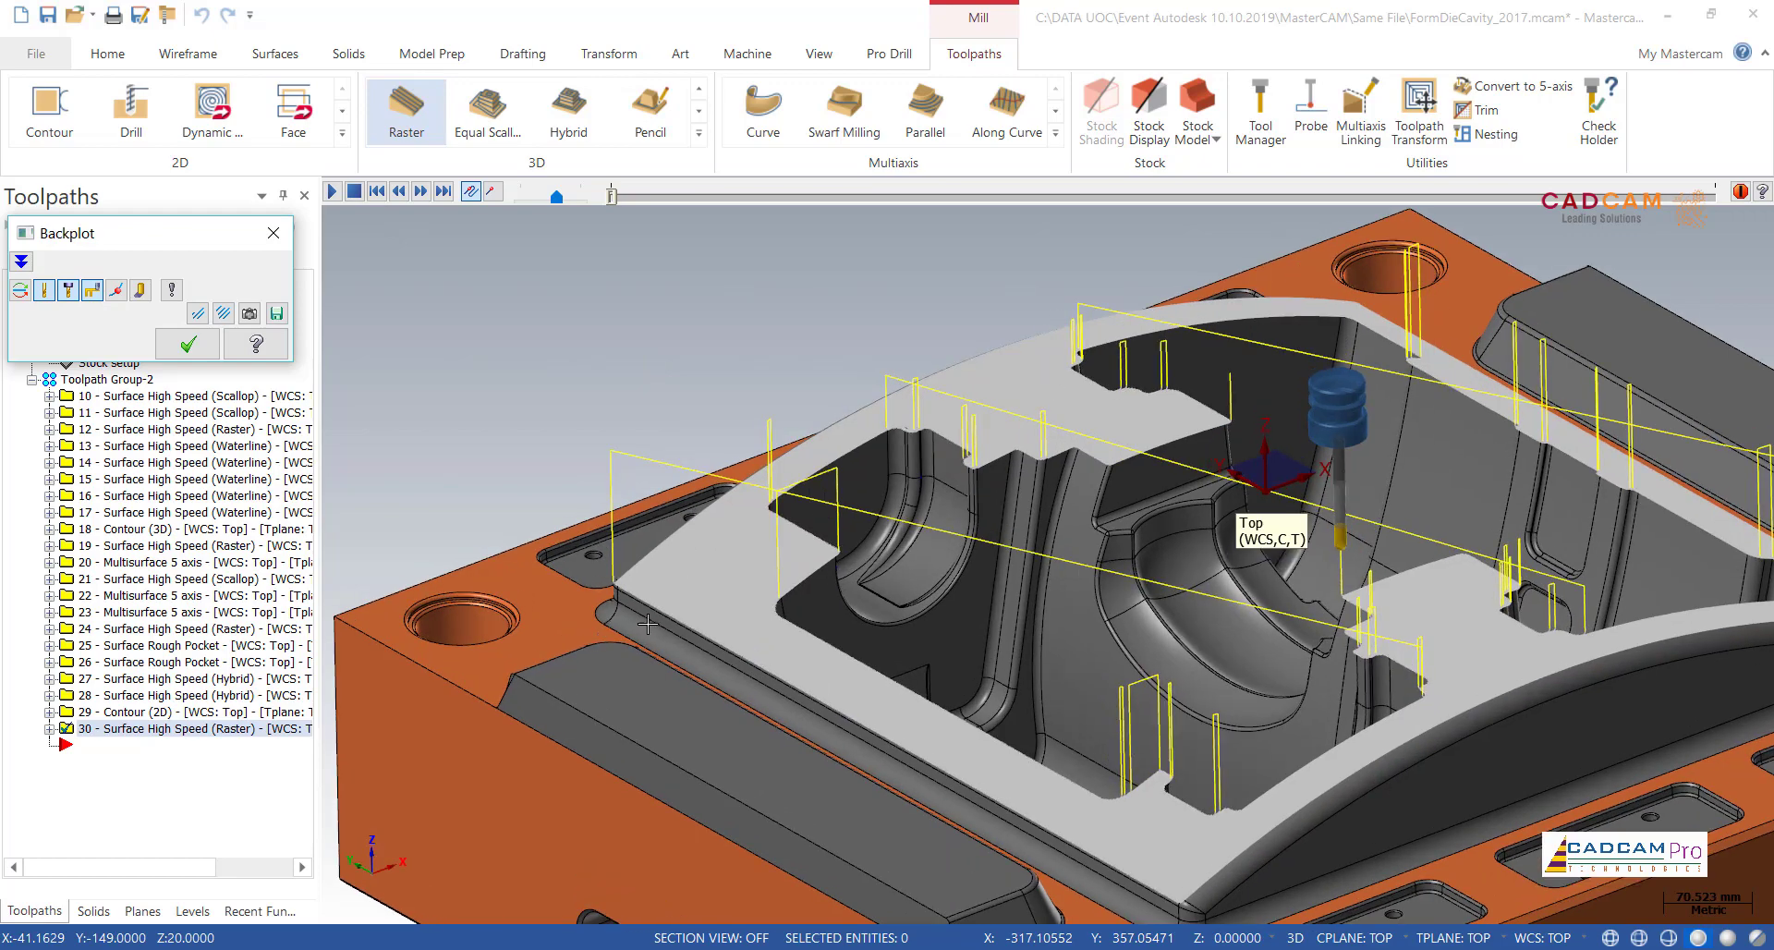
pyautogui.scroll(5, 753, 586)
pyautogui.scroll(3, 1146, 406)
pyautogui.scroll(3, 824, 531)
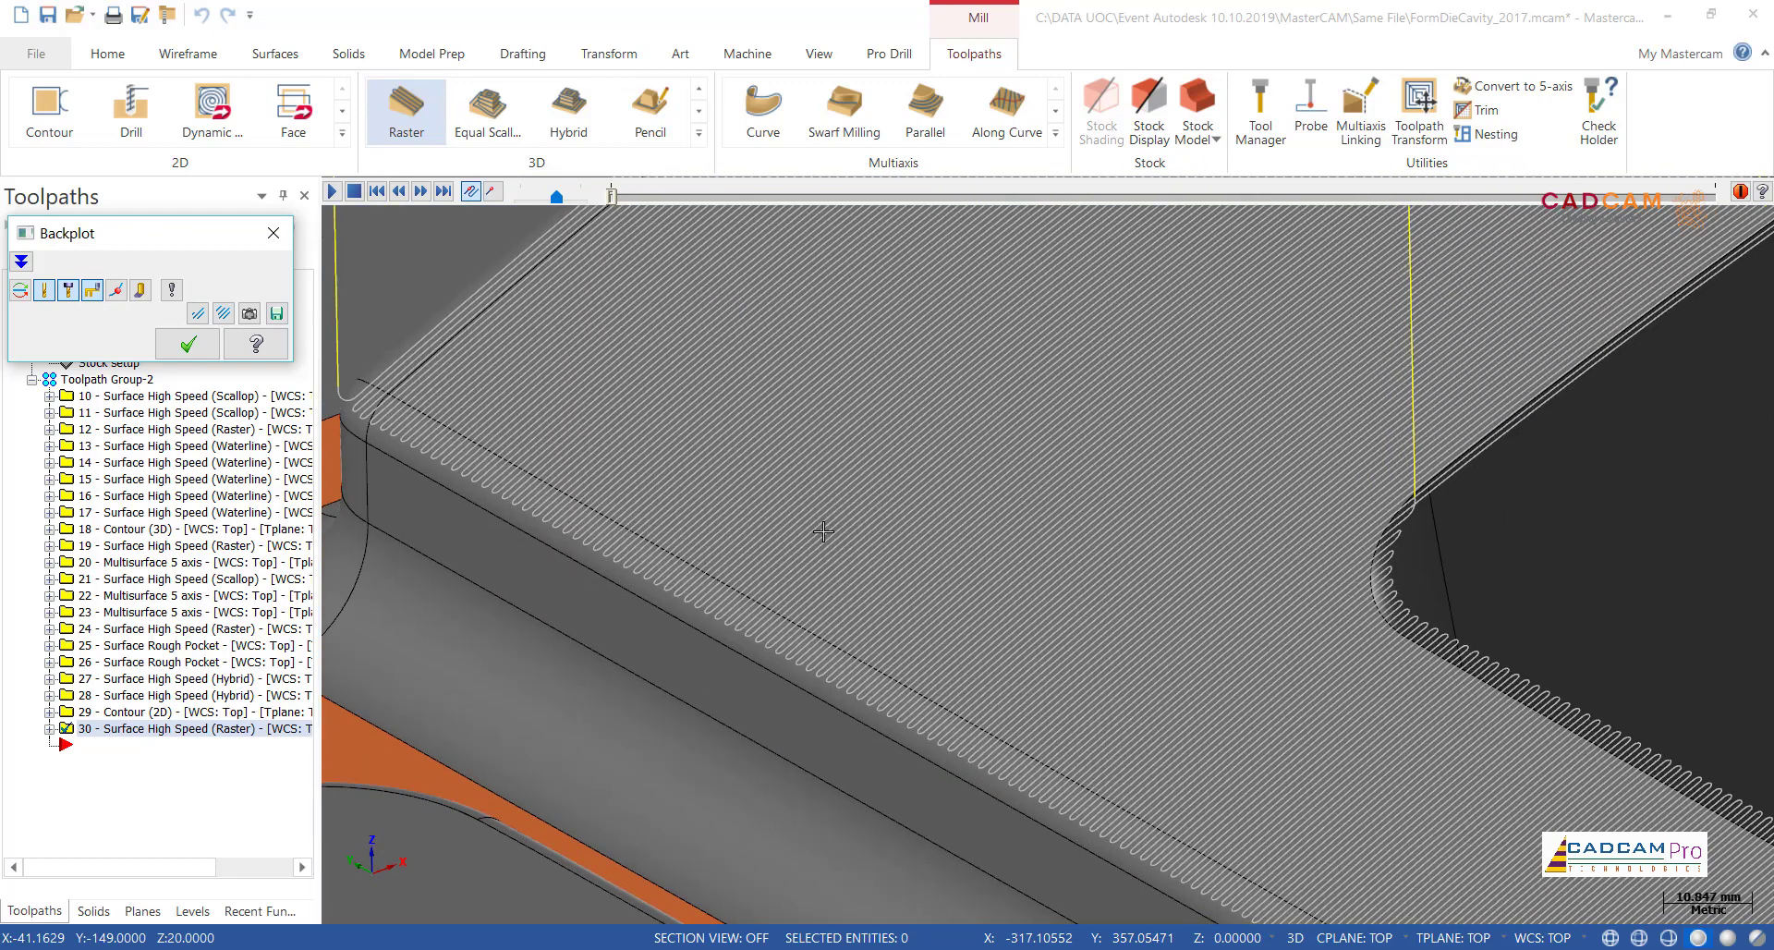
pyautogui.scroll(1, 692, 527)
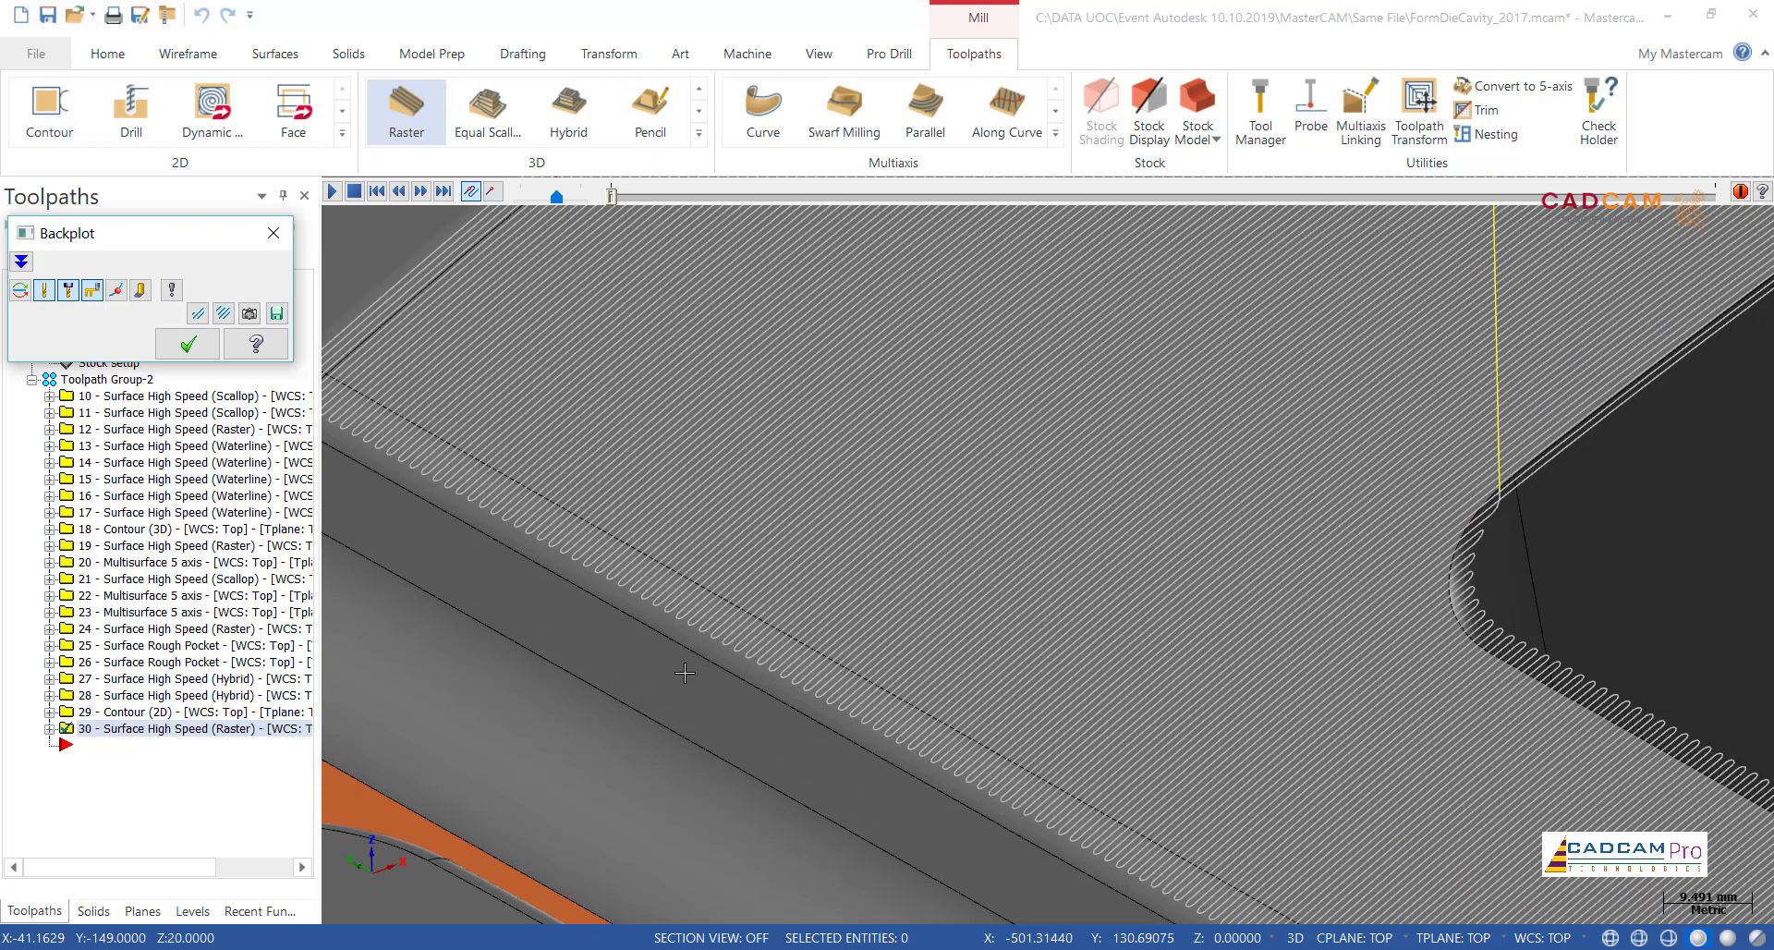
pyautogui.scroll(-1, 685, 672)
pyautogui.scroll(-1, 687, 672)
pyautogui.scroll(-1, 395, 451)
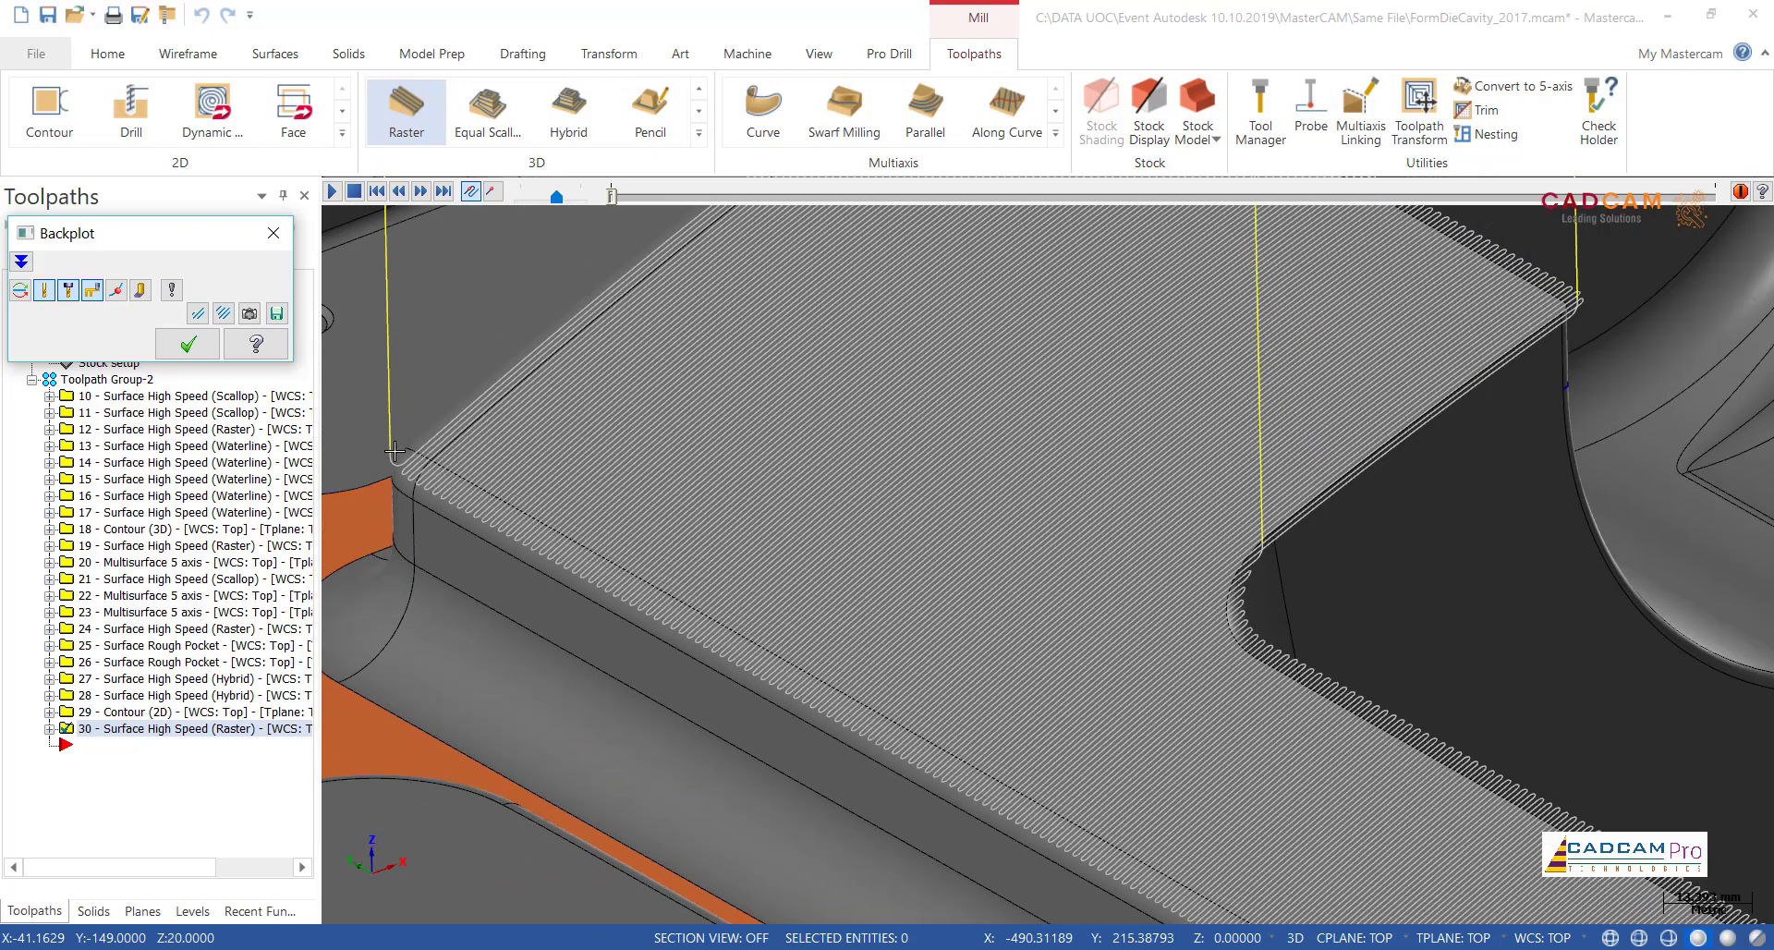
pyautogui.click(395, 462)
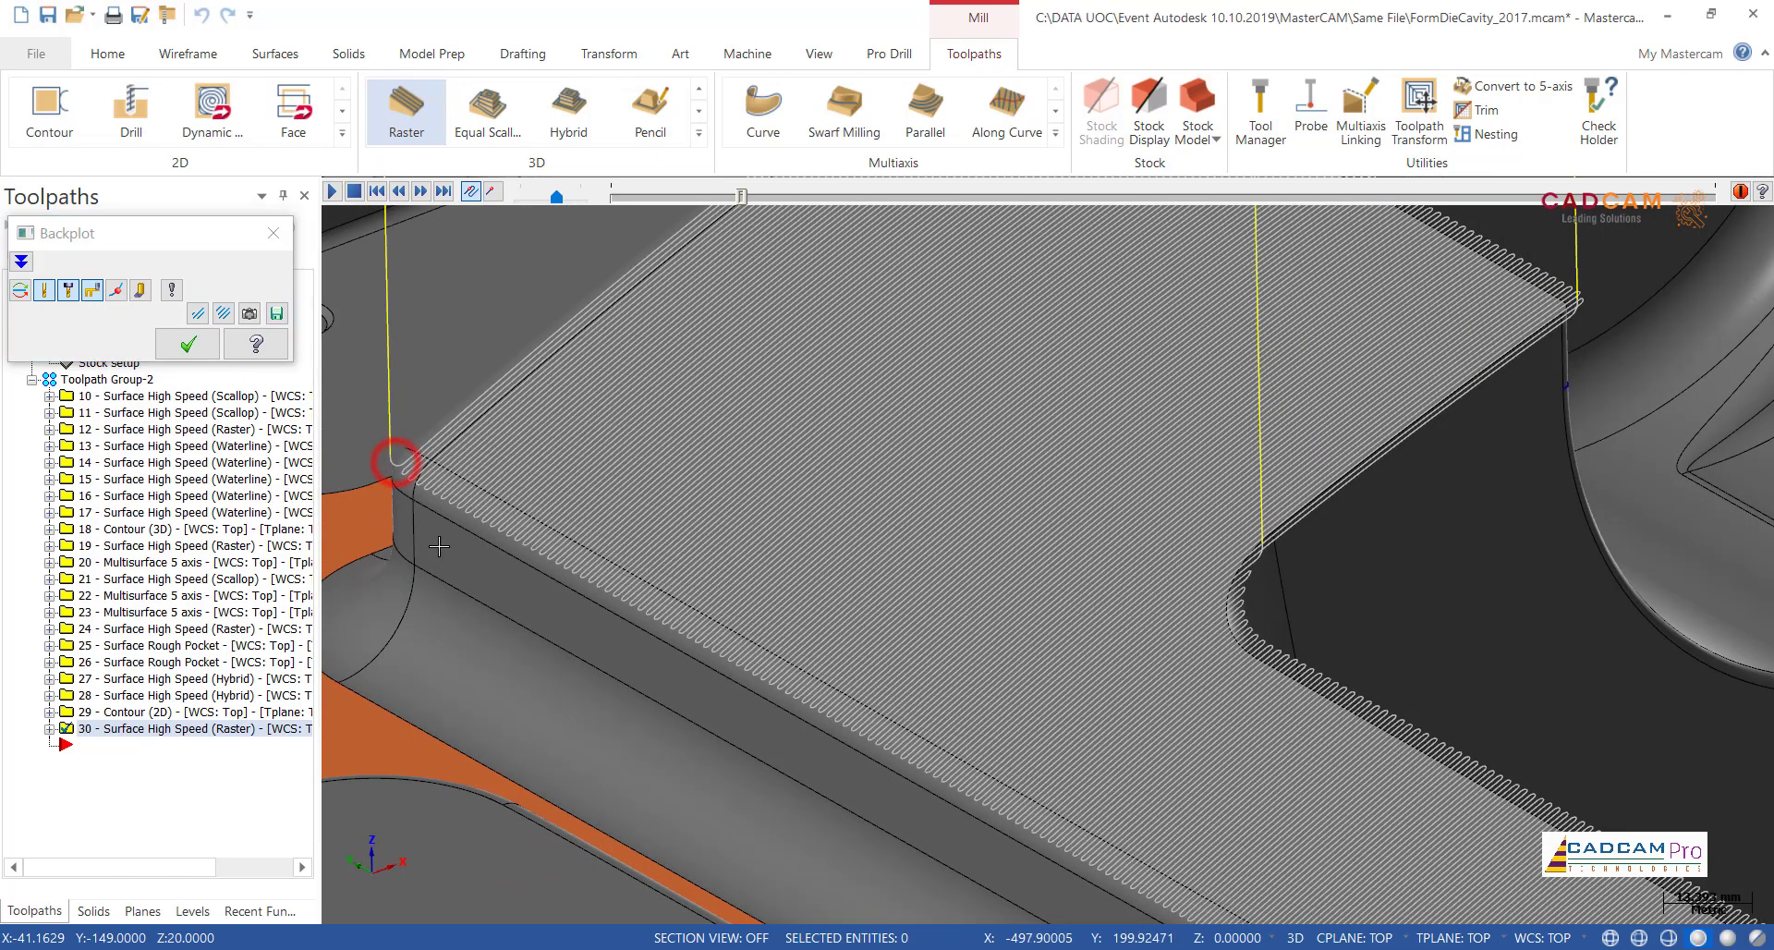
# Step: Play the backplot from the rim corner at reduced speed, follow the tool across the rim, and close the backplot
pyautogui.scroll(-1, 637, 645)
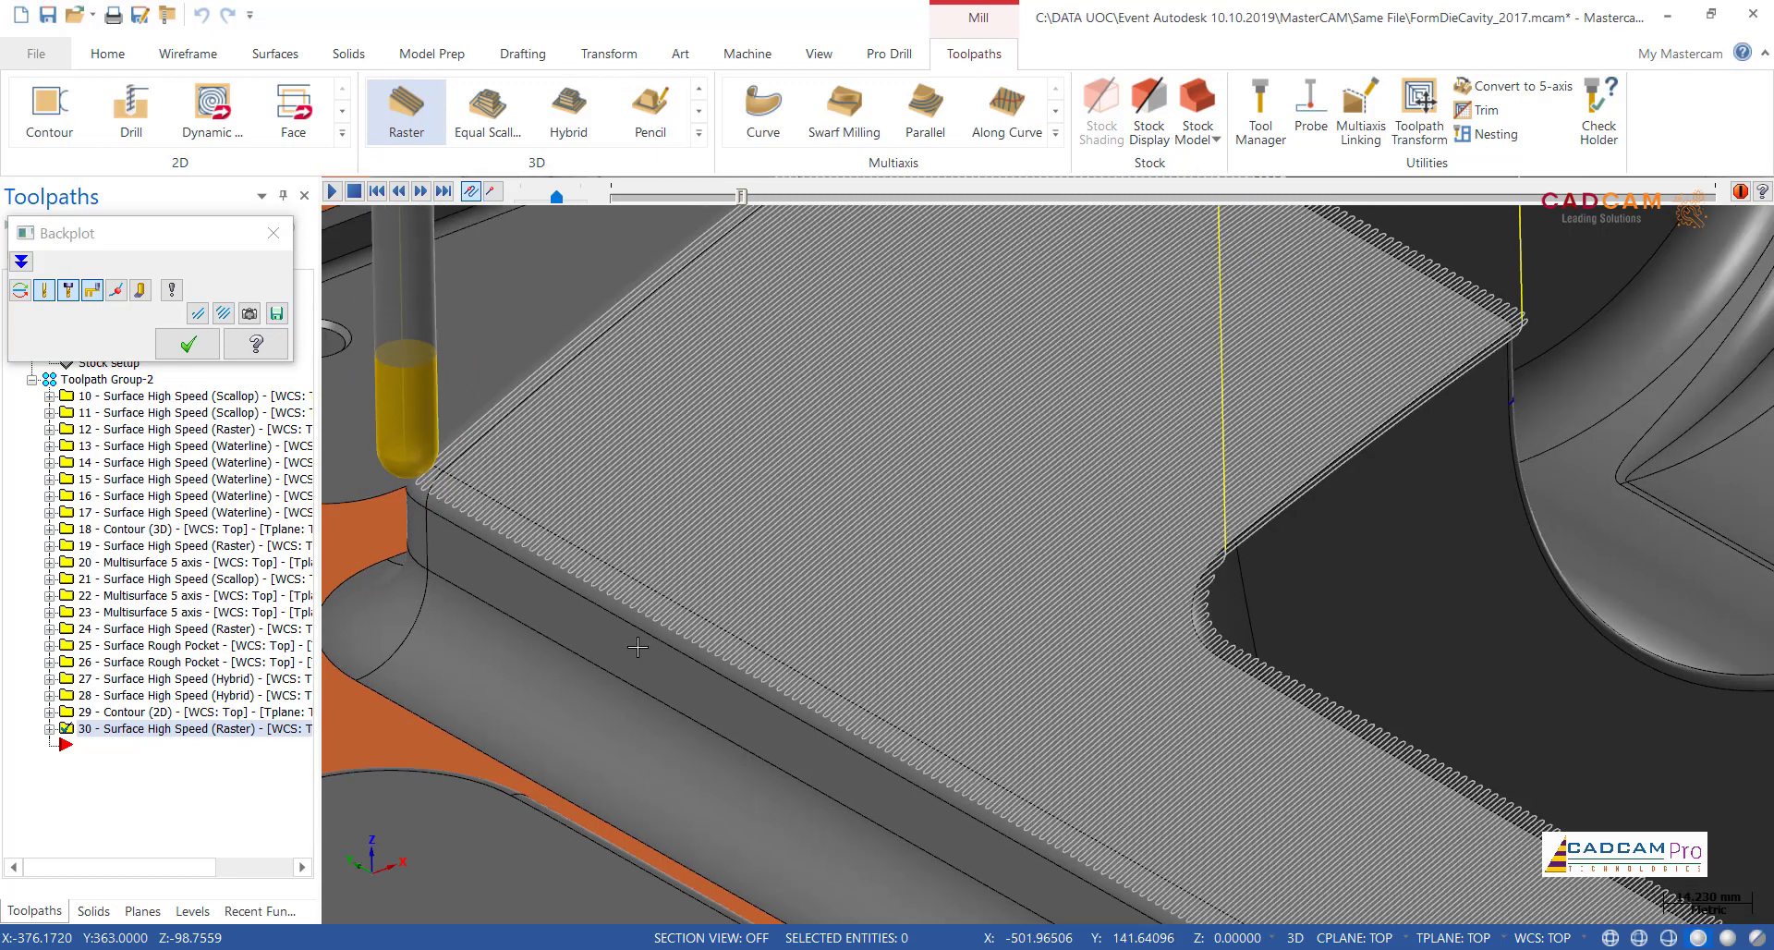
pyautogui.scroll(-3, 637, 648)
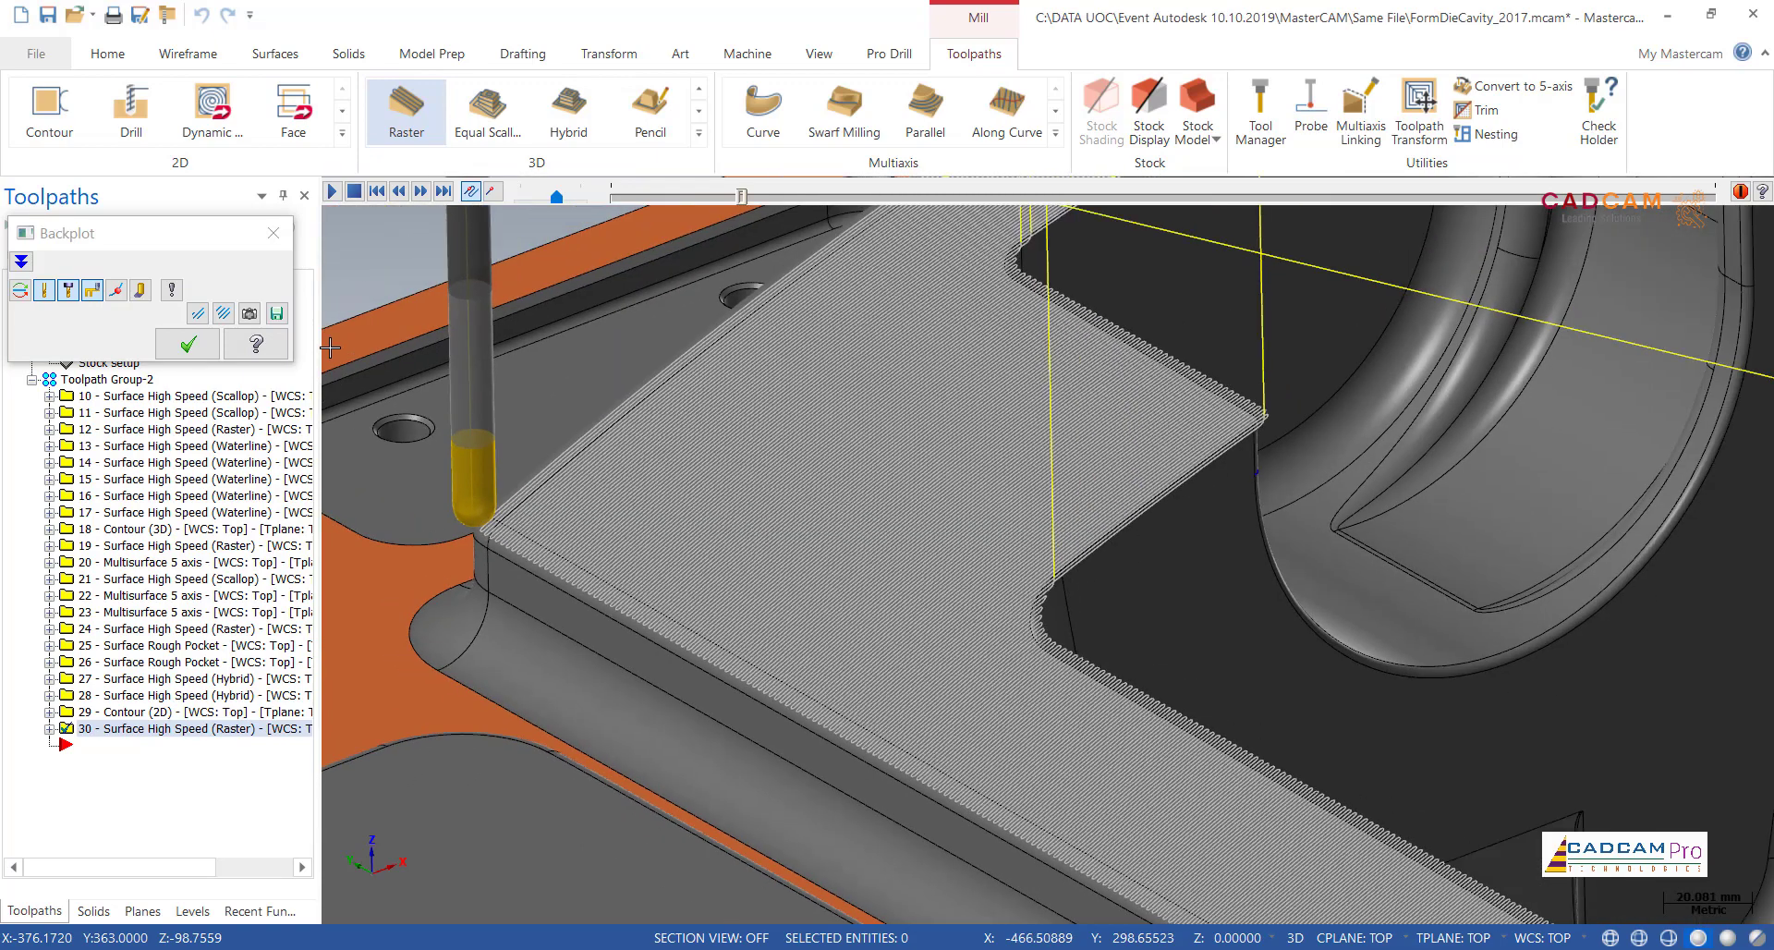
pyautogui.click(331, 192)
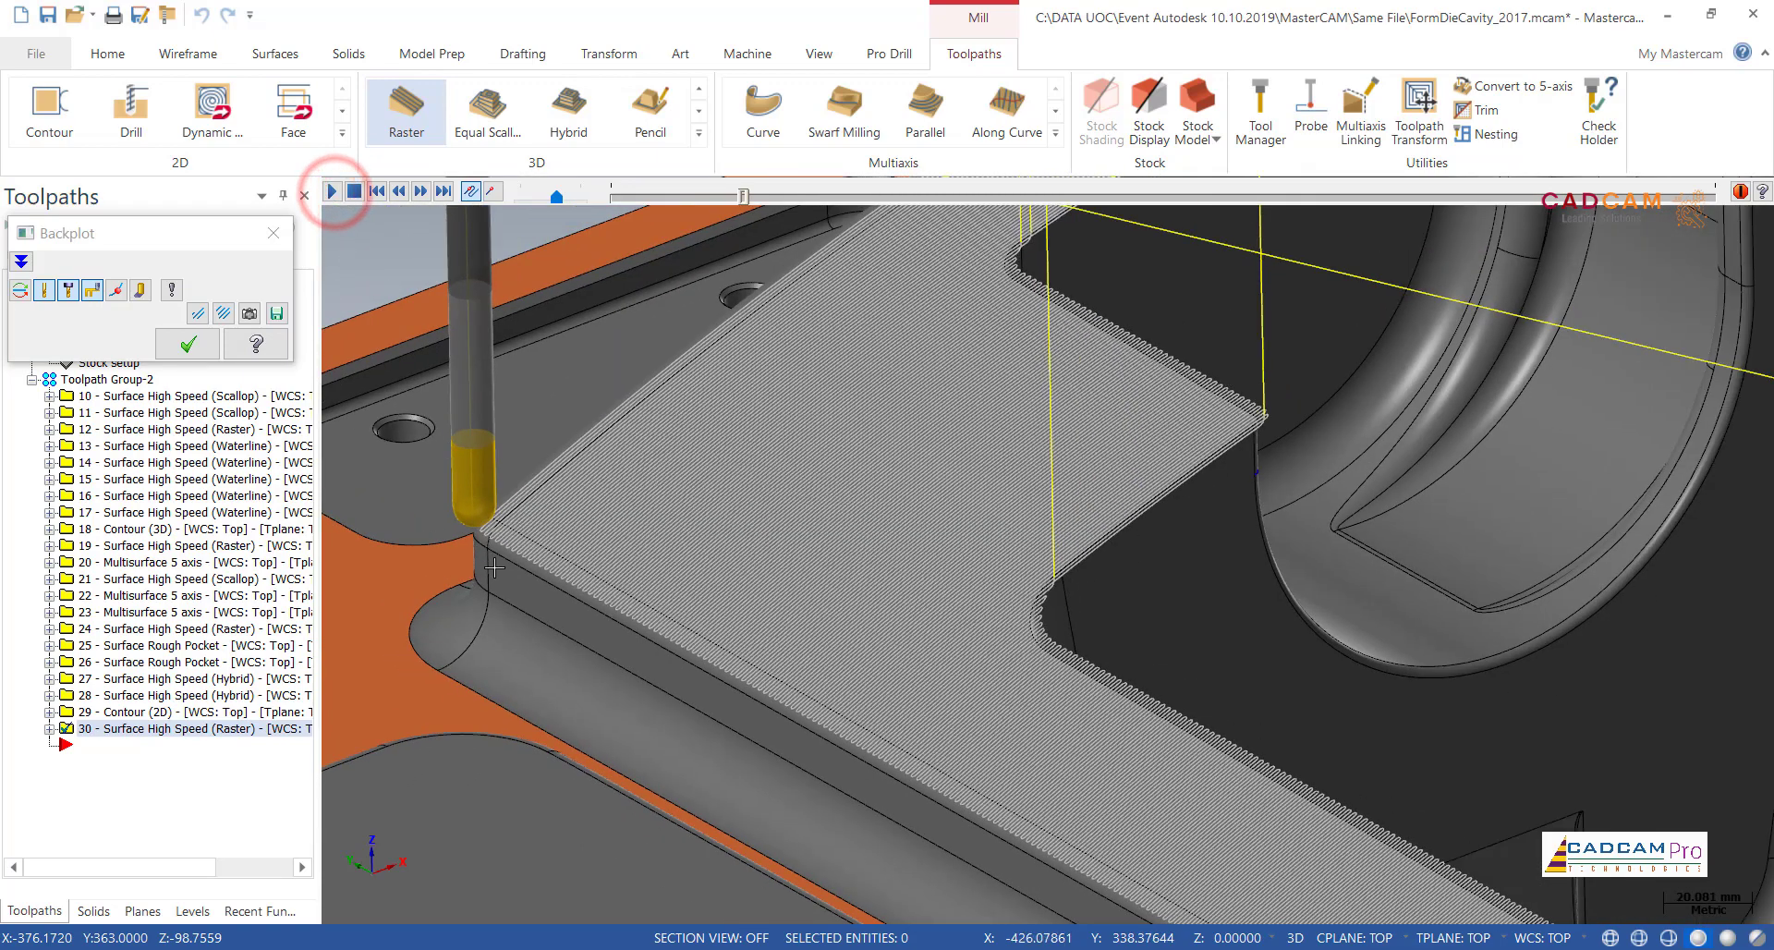
pyautogui.scroll(-2, 602, 638)
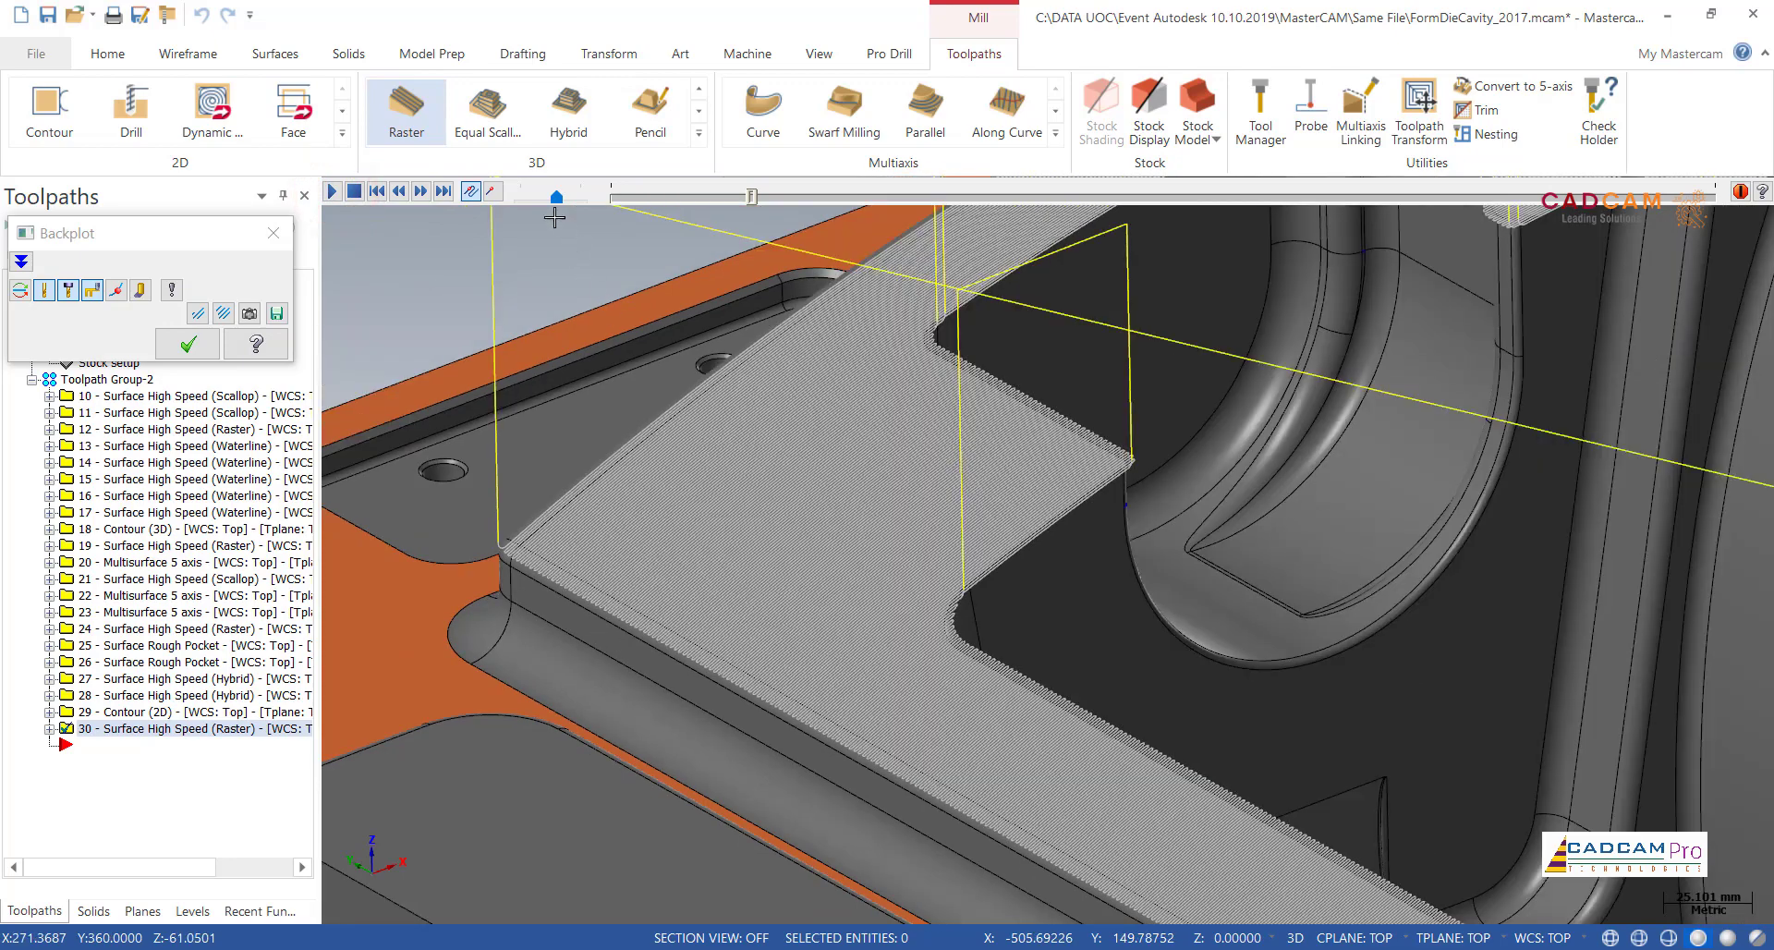
pyautogui.click(556, 197)
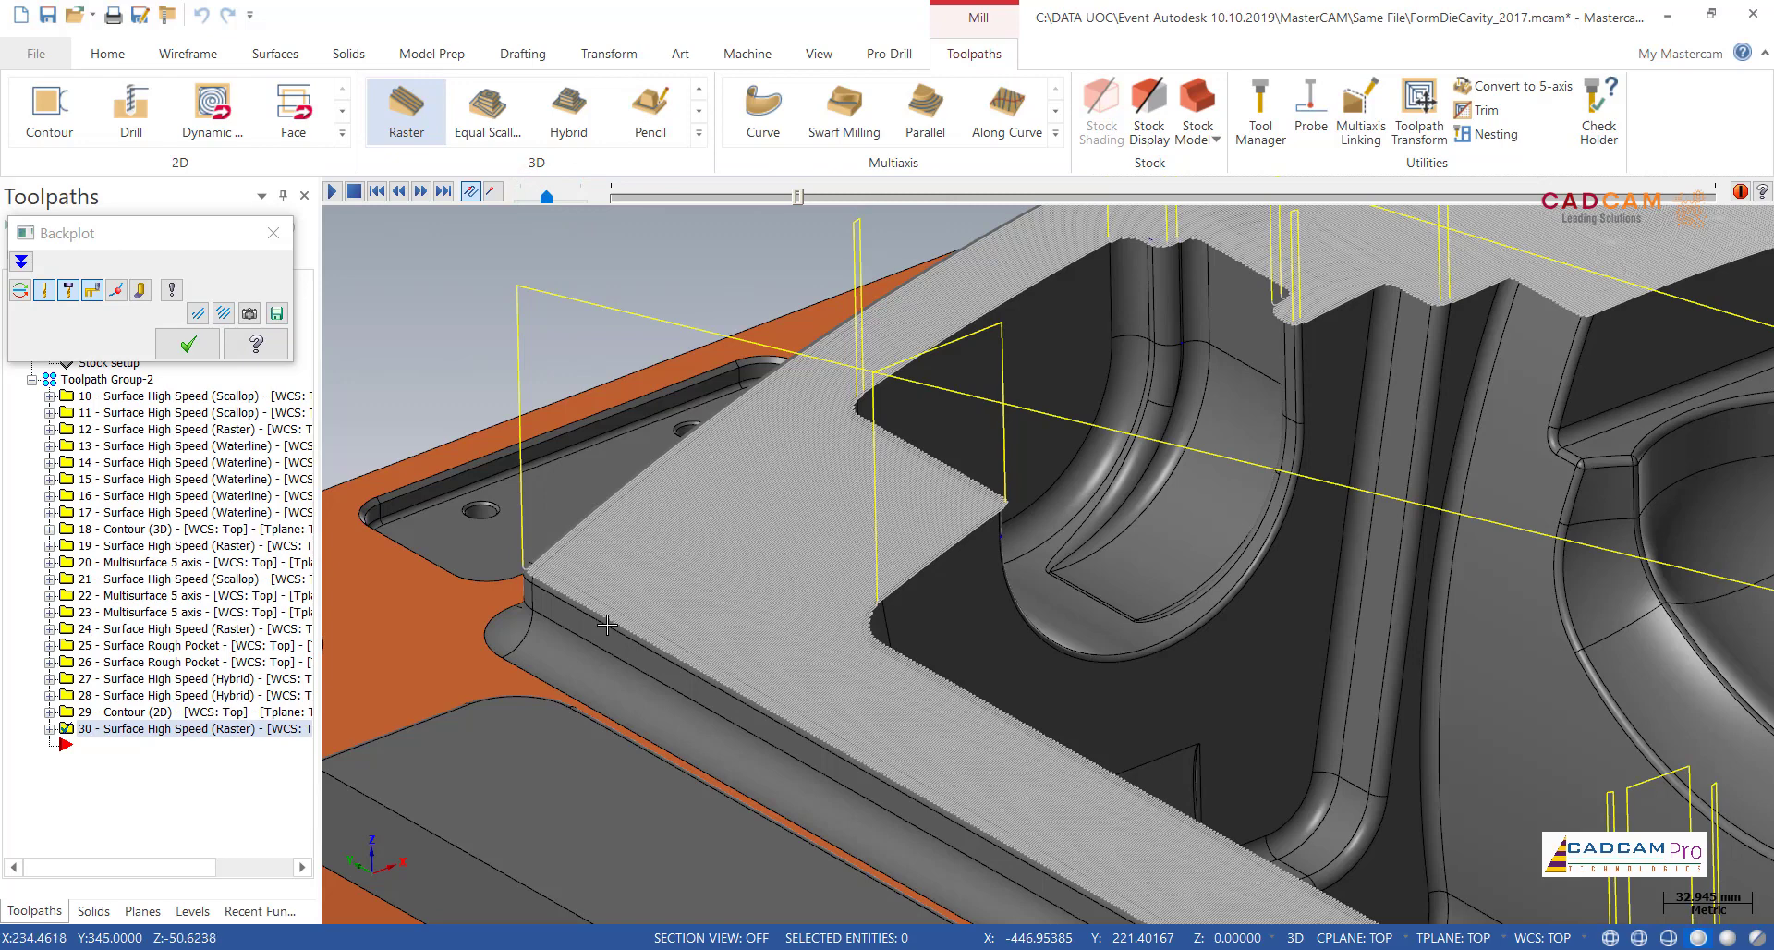
pyautogui.scroll(-3, 607, 626)
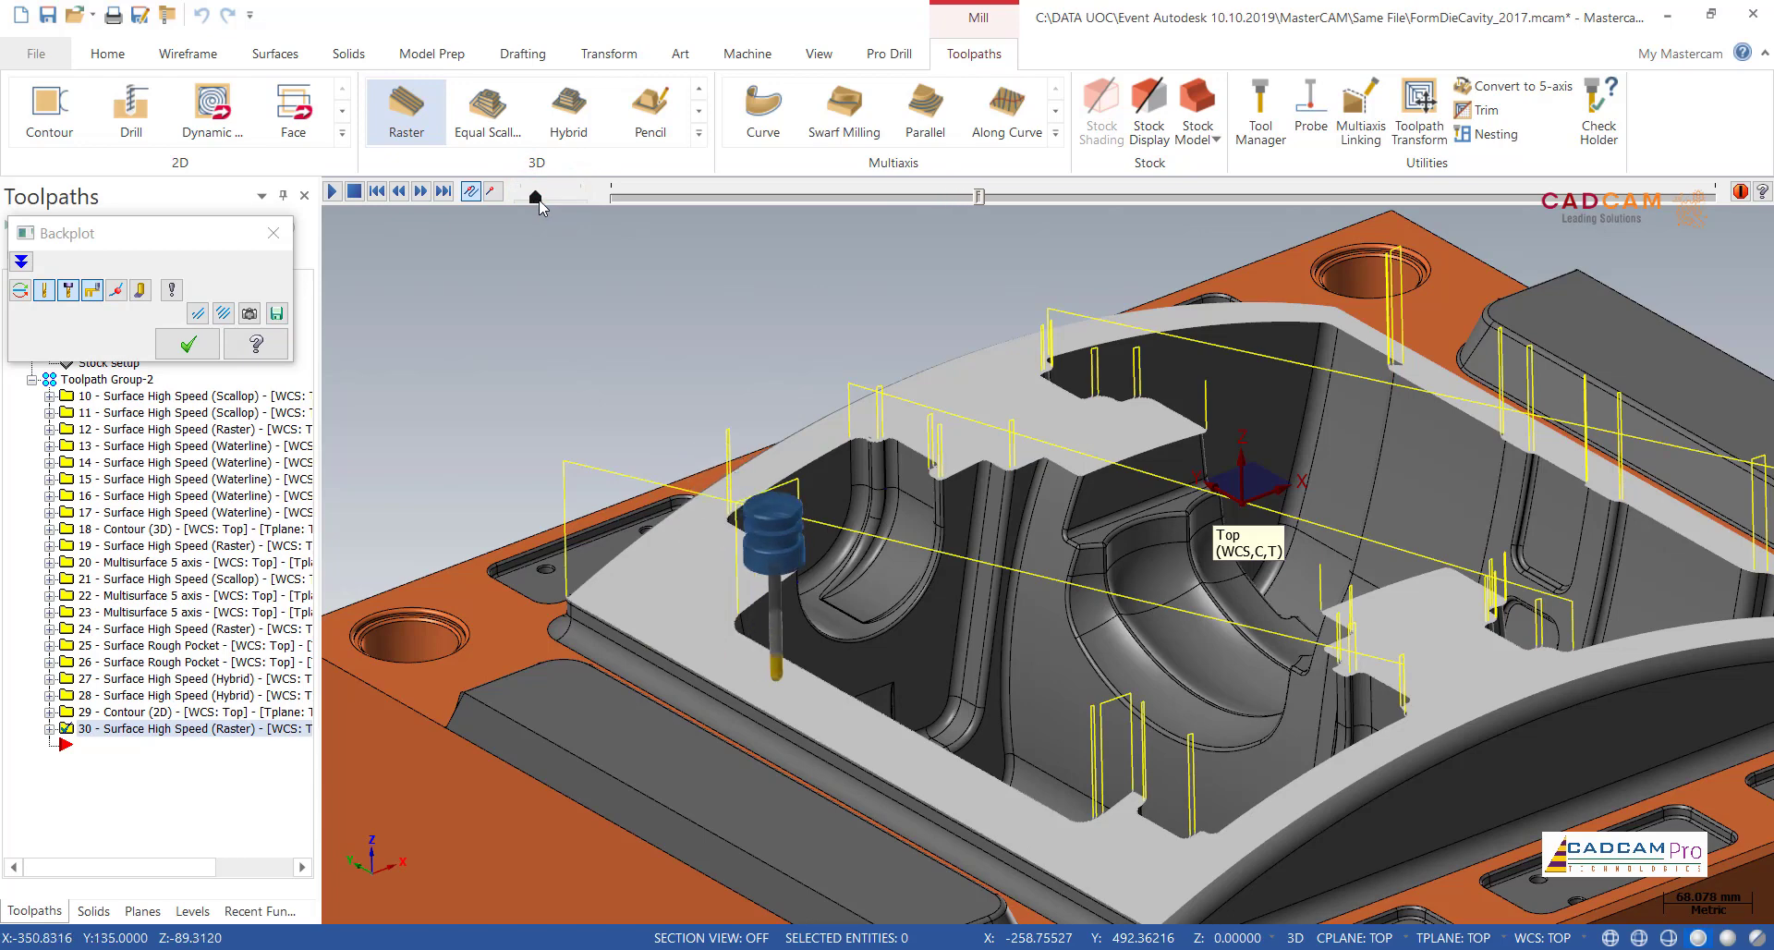
pyautogui.click(205, 346)
# Step: Examine how the Raster passes extend past the rim's notches and inner edges, and review the toolpath over the whole die
pyautogui.scroll(5, 1223, 868)
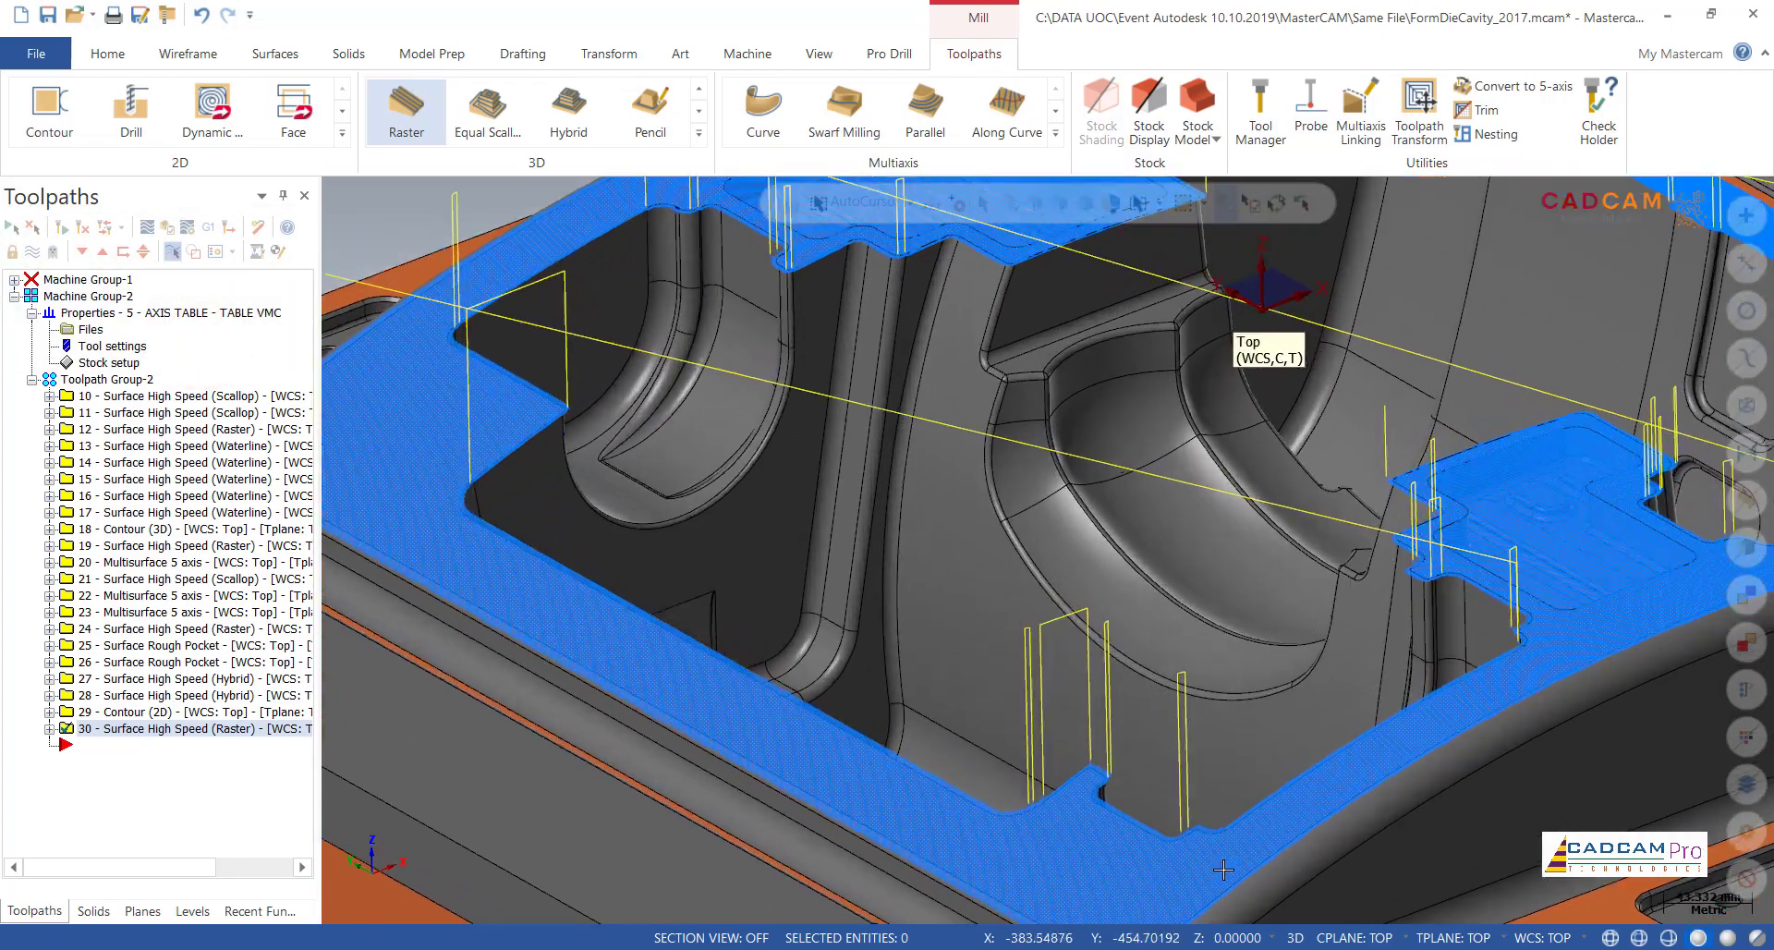
pyautogui.scroll(6, 1223, 869)
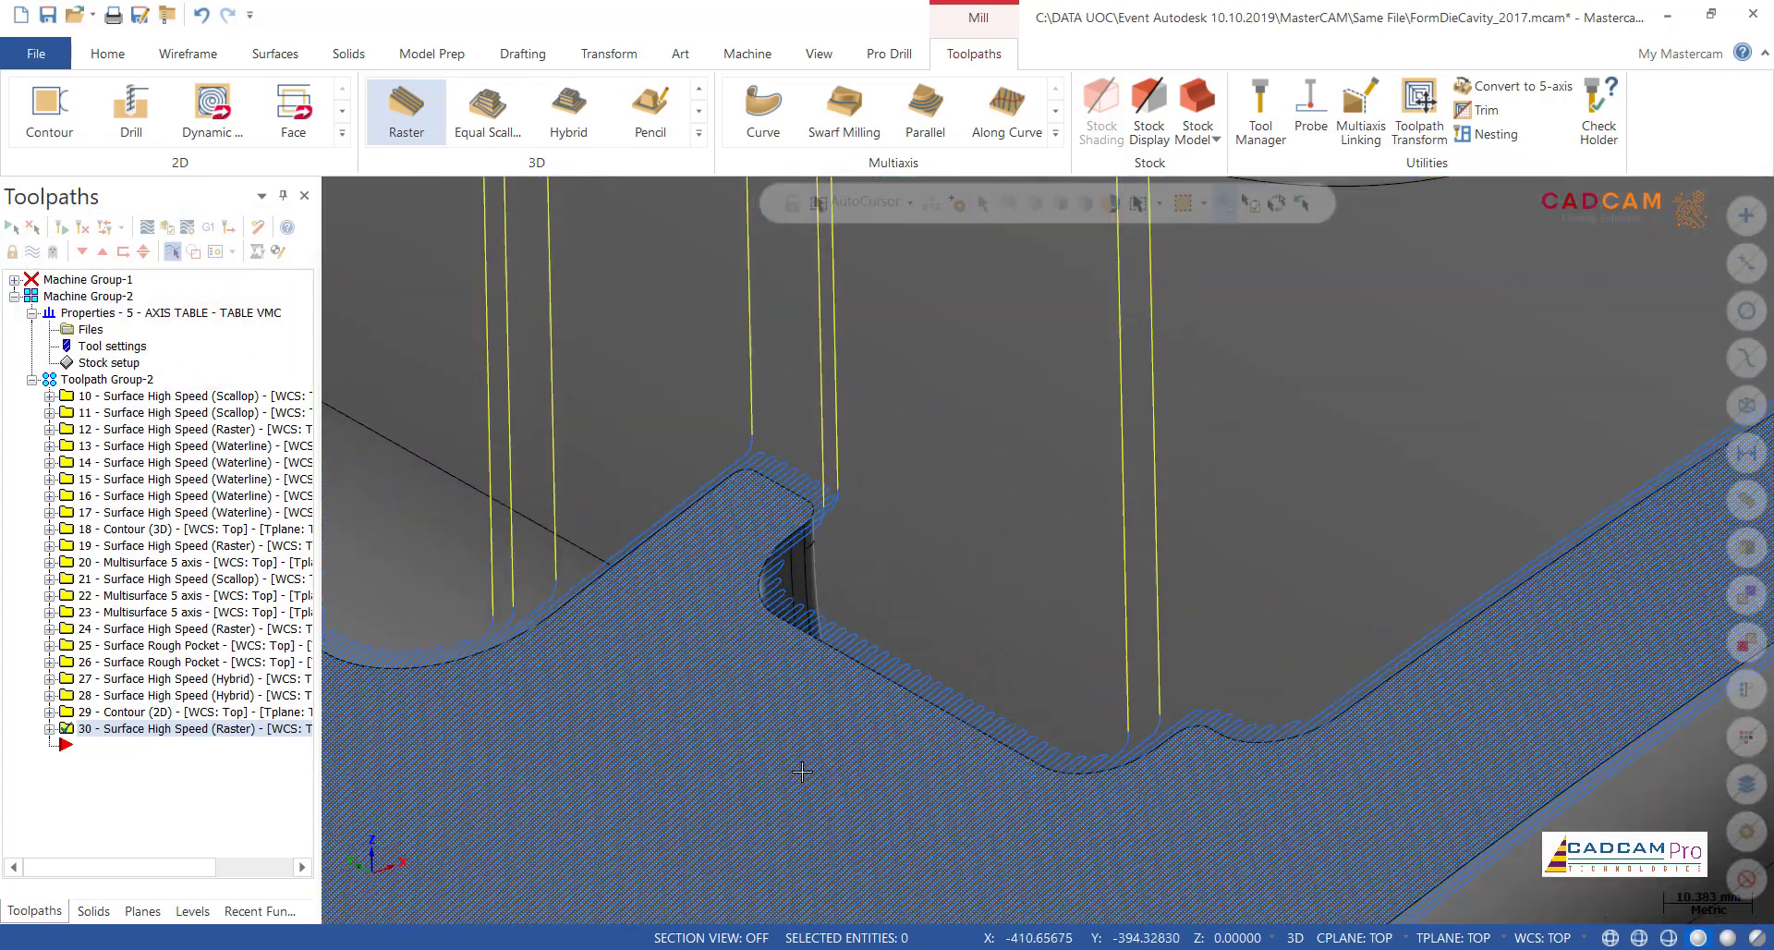
pyautogui.moveTo(799, 578); pyautogui.dragTo(763, 605, button='middle')
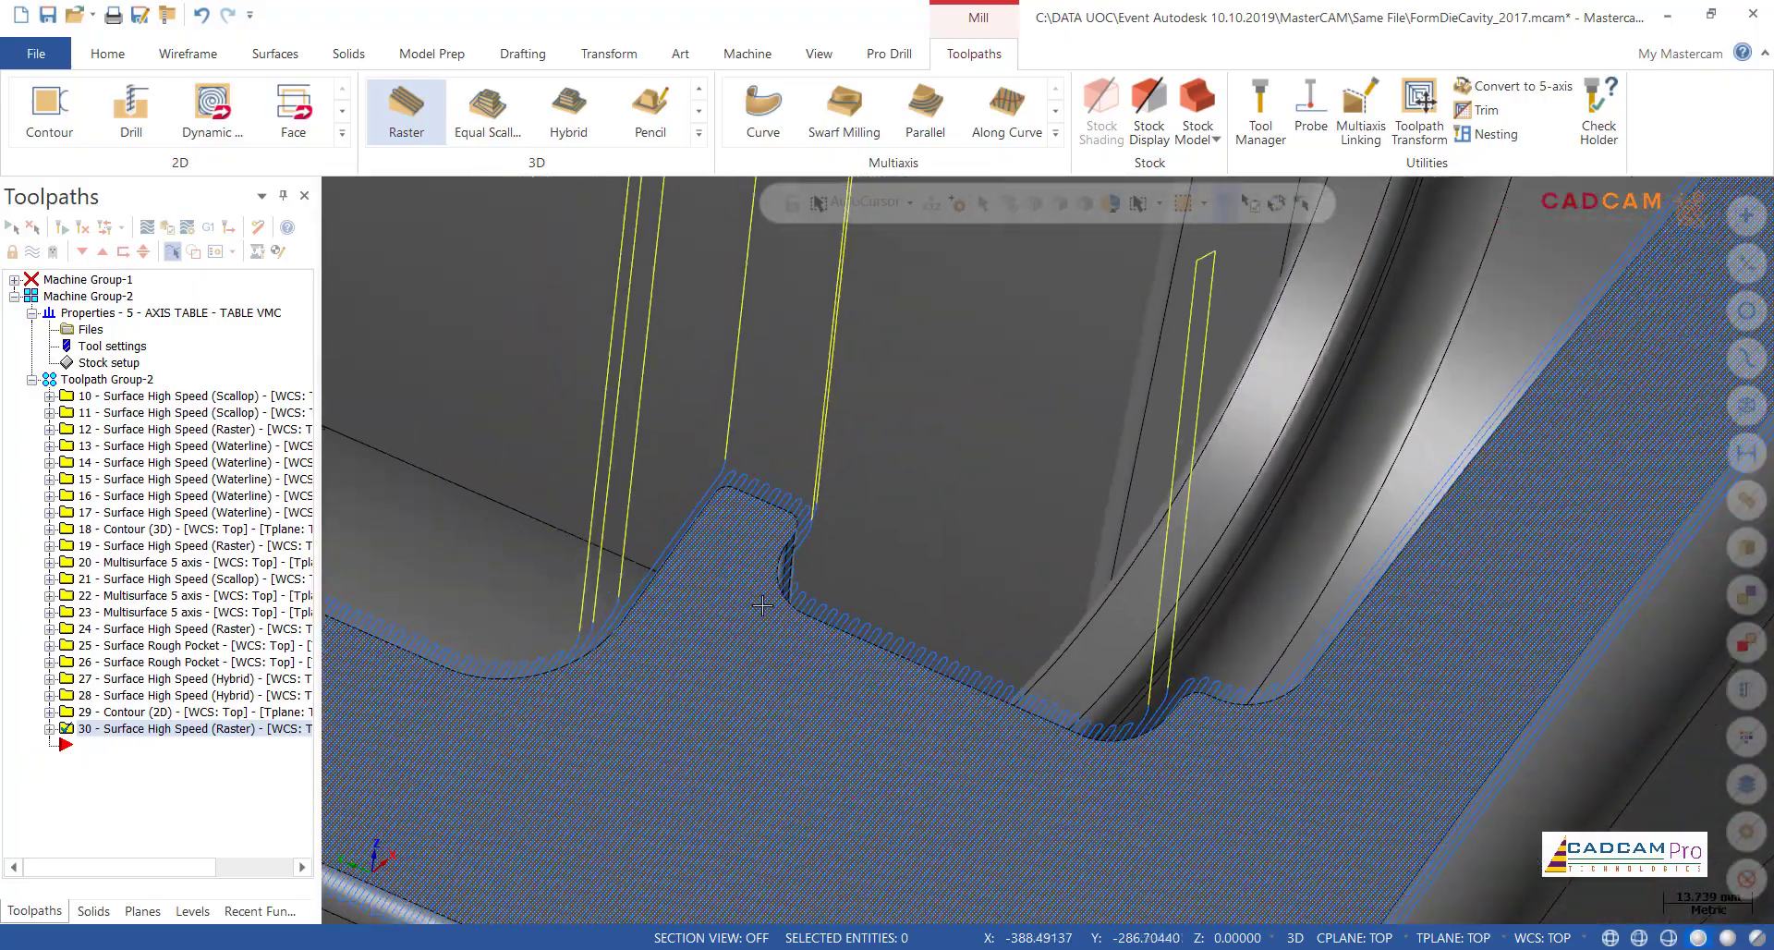
pyautogui.scroll(-2, 763, 605)
pyautogui.moveTo(1297, 677); pyautogui.dragTo(1216, 638, button='middle')
pyautogui.scroll(-5, 892, 741)
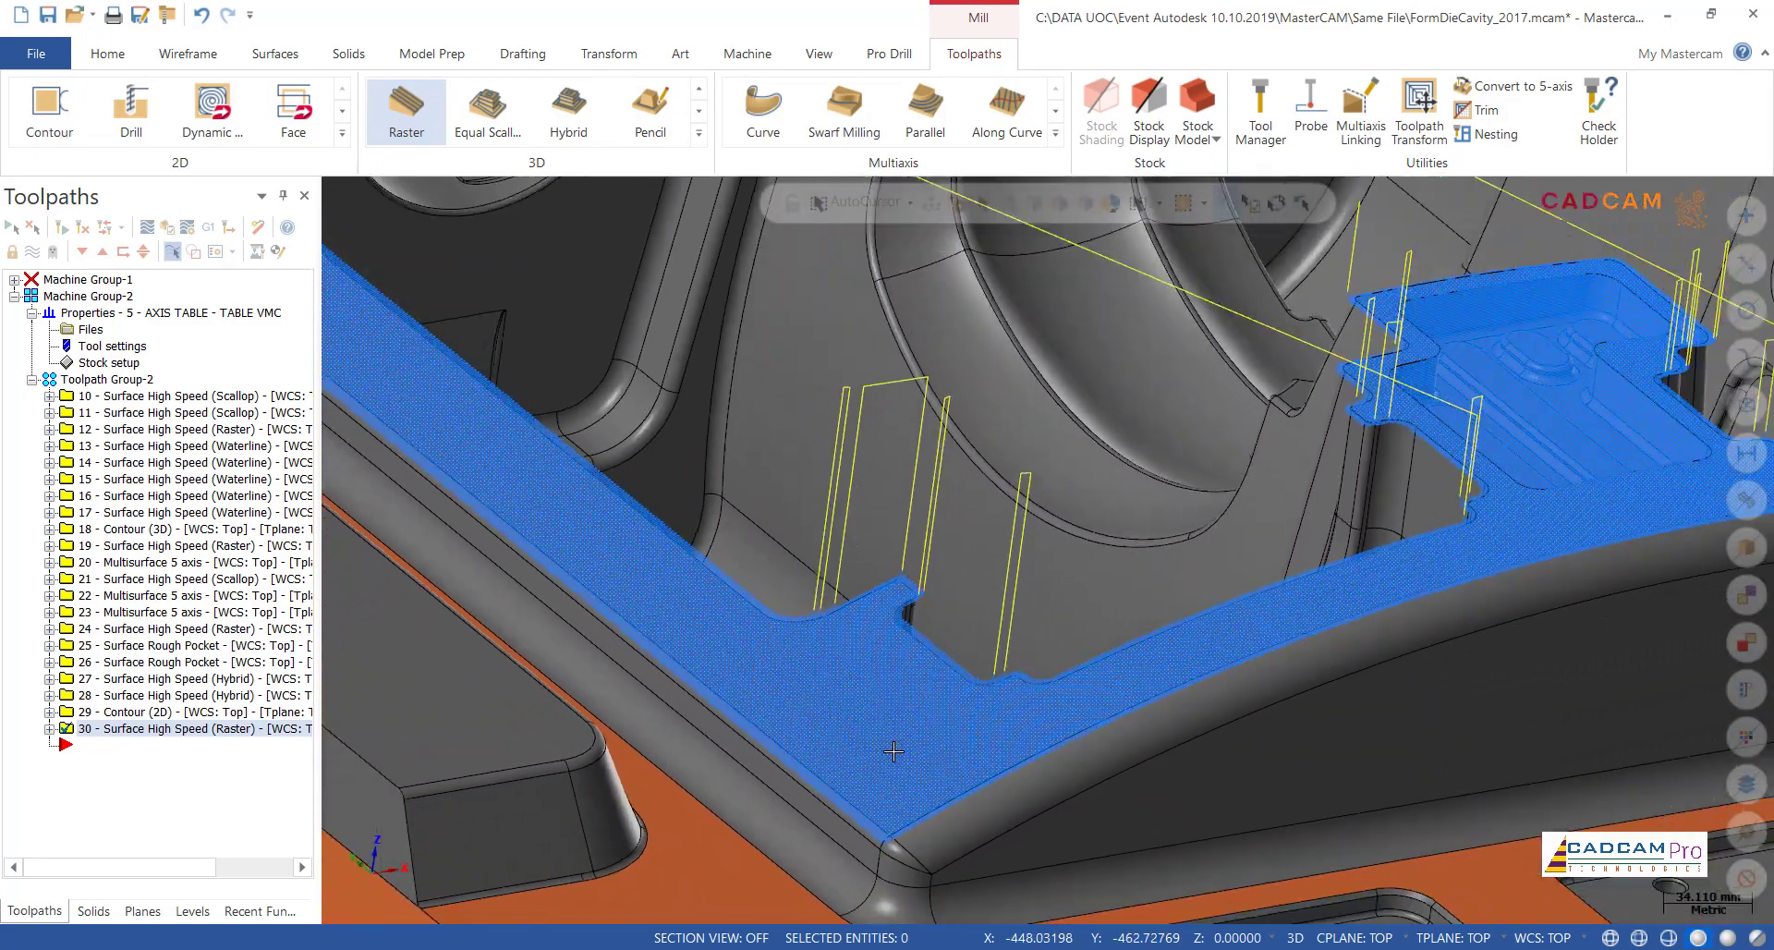
pyautogui.scroll(-4, 892, 741)
pyautogui.moveTo(892, 741); pyautogui.dragTo(1301, 605, button='middle')
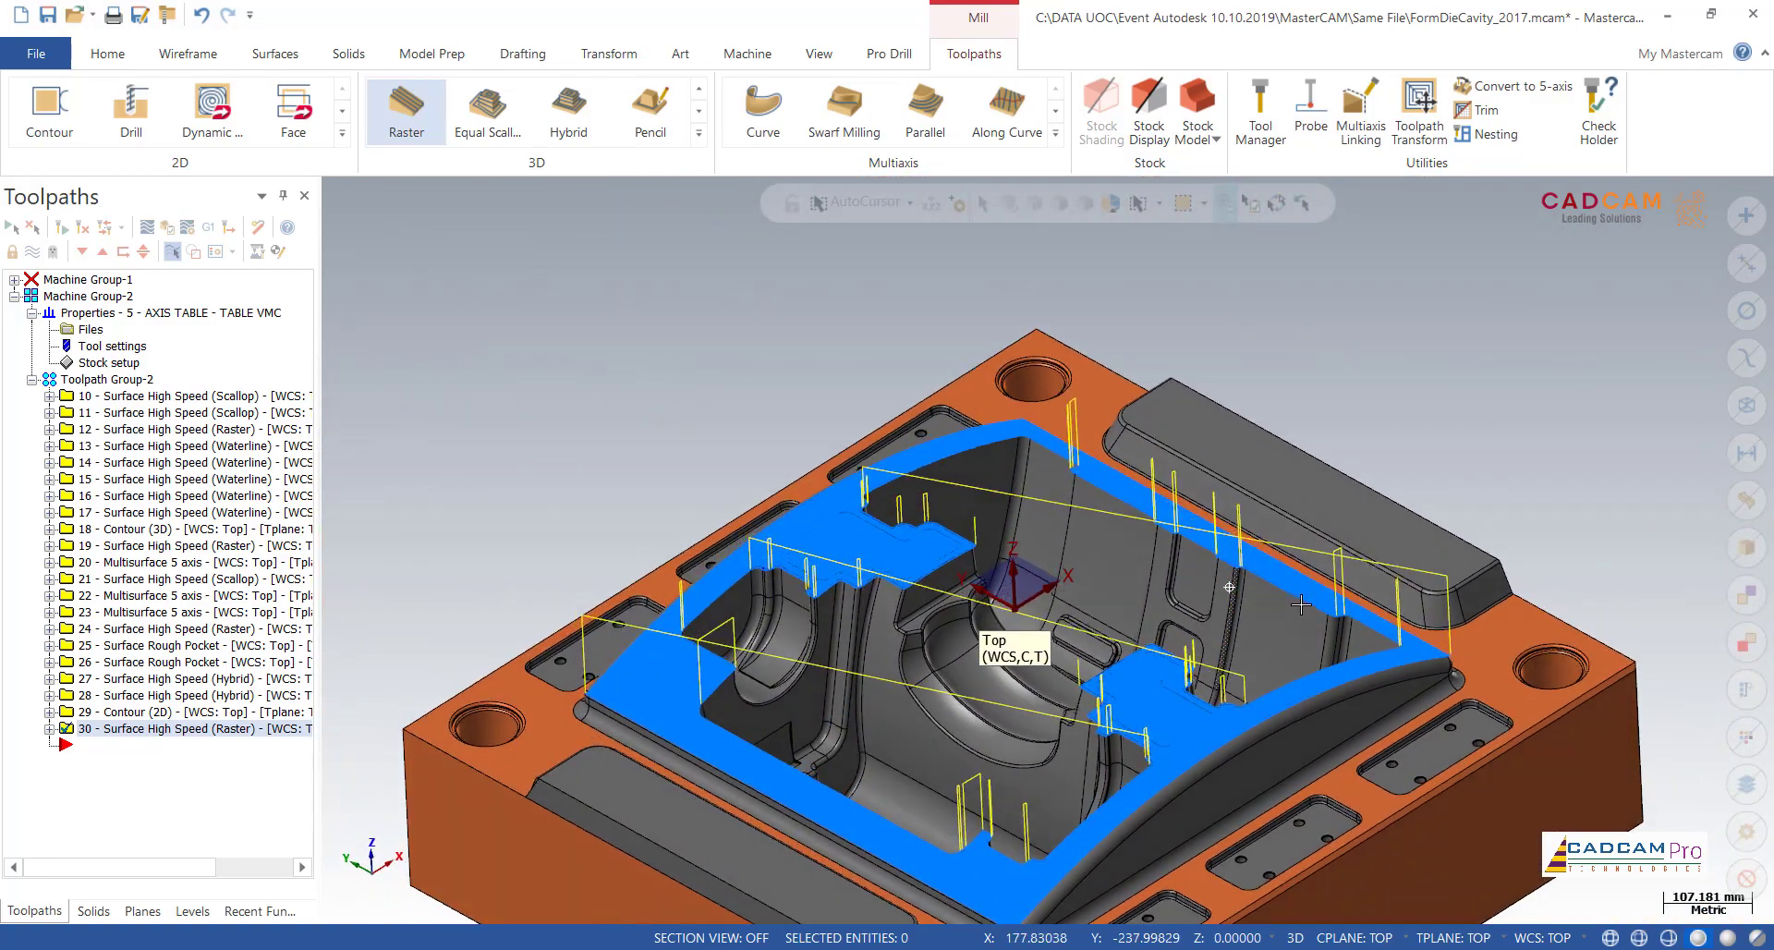
pyautogui.scroll(-3, 745, 408)
pyautogui.scroll(2, 734, 649)
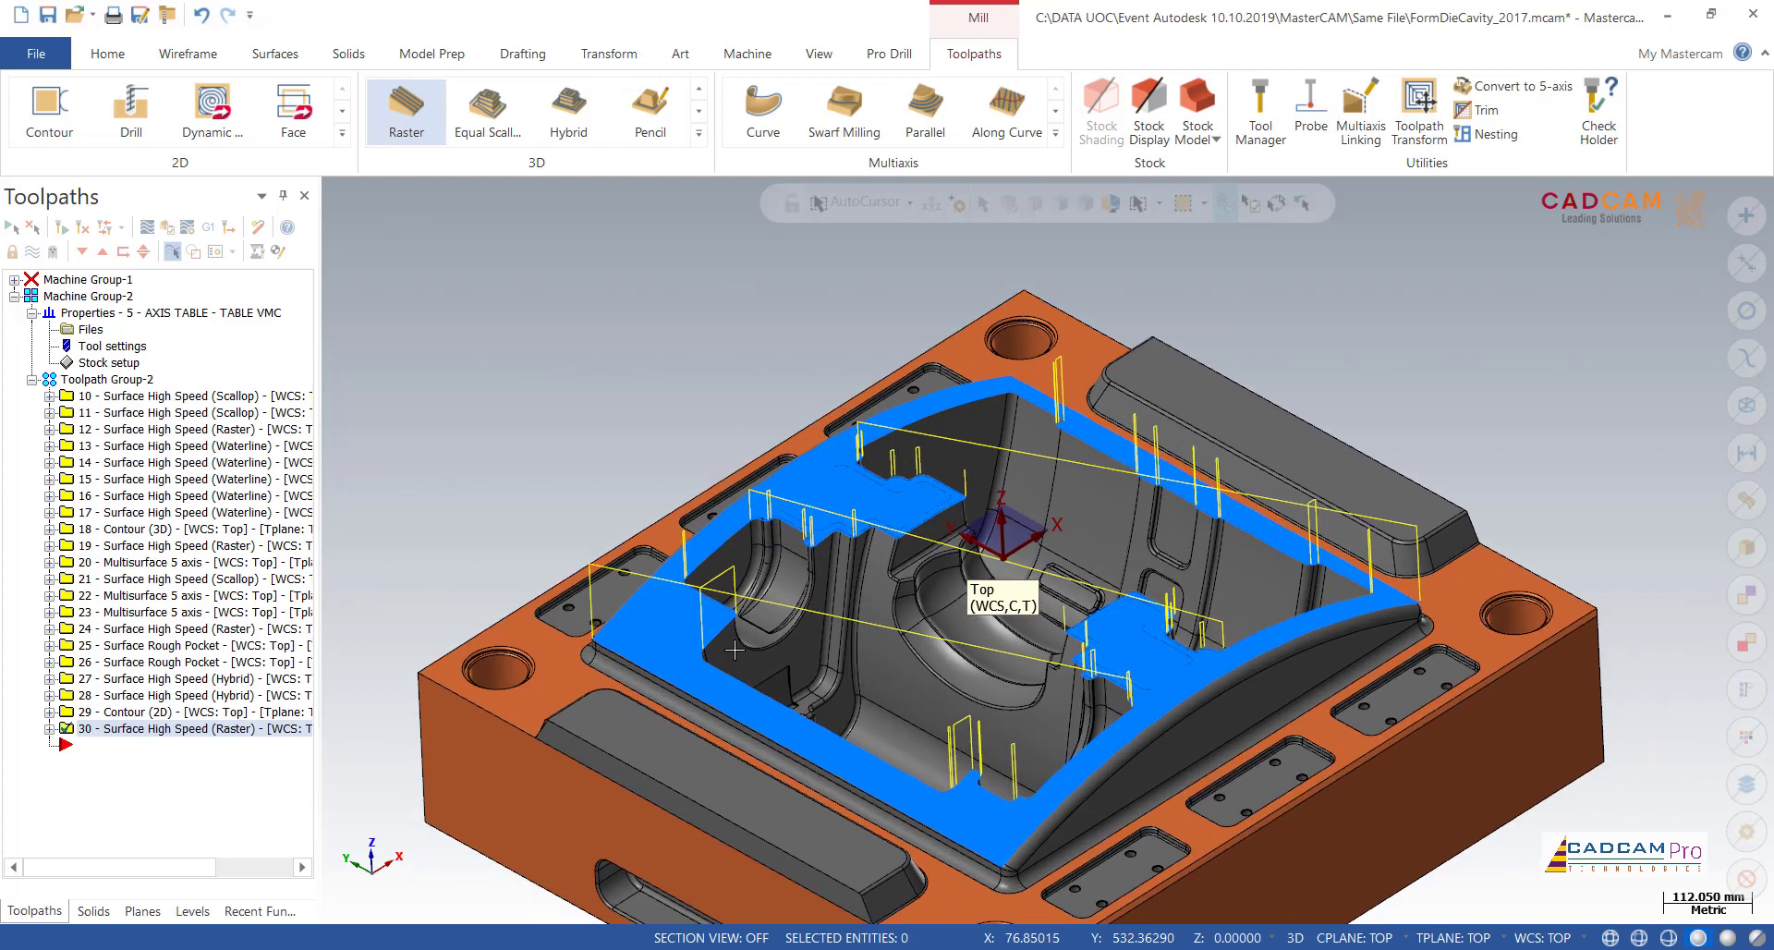
pyautogui.scroll(2, 736, 376)
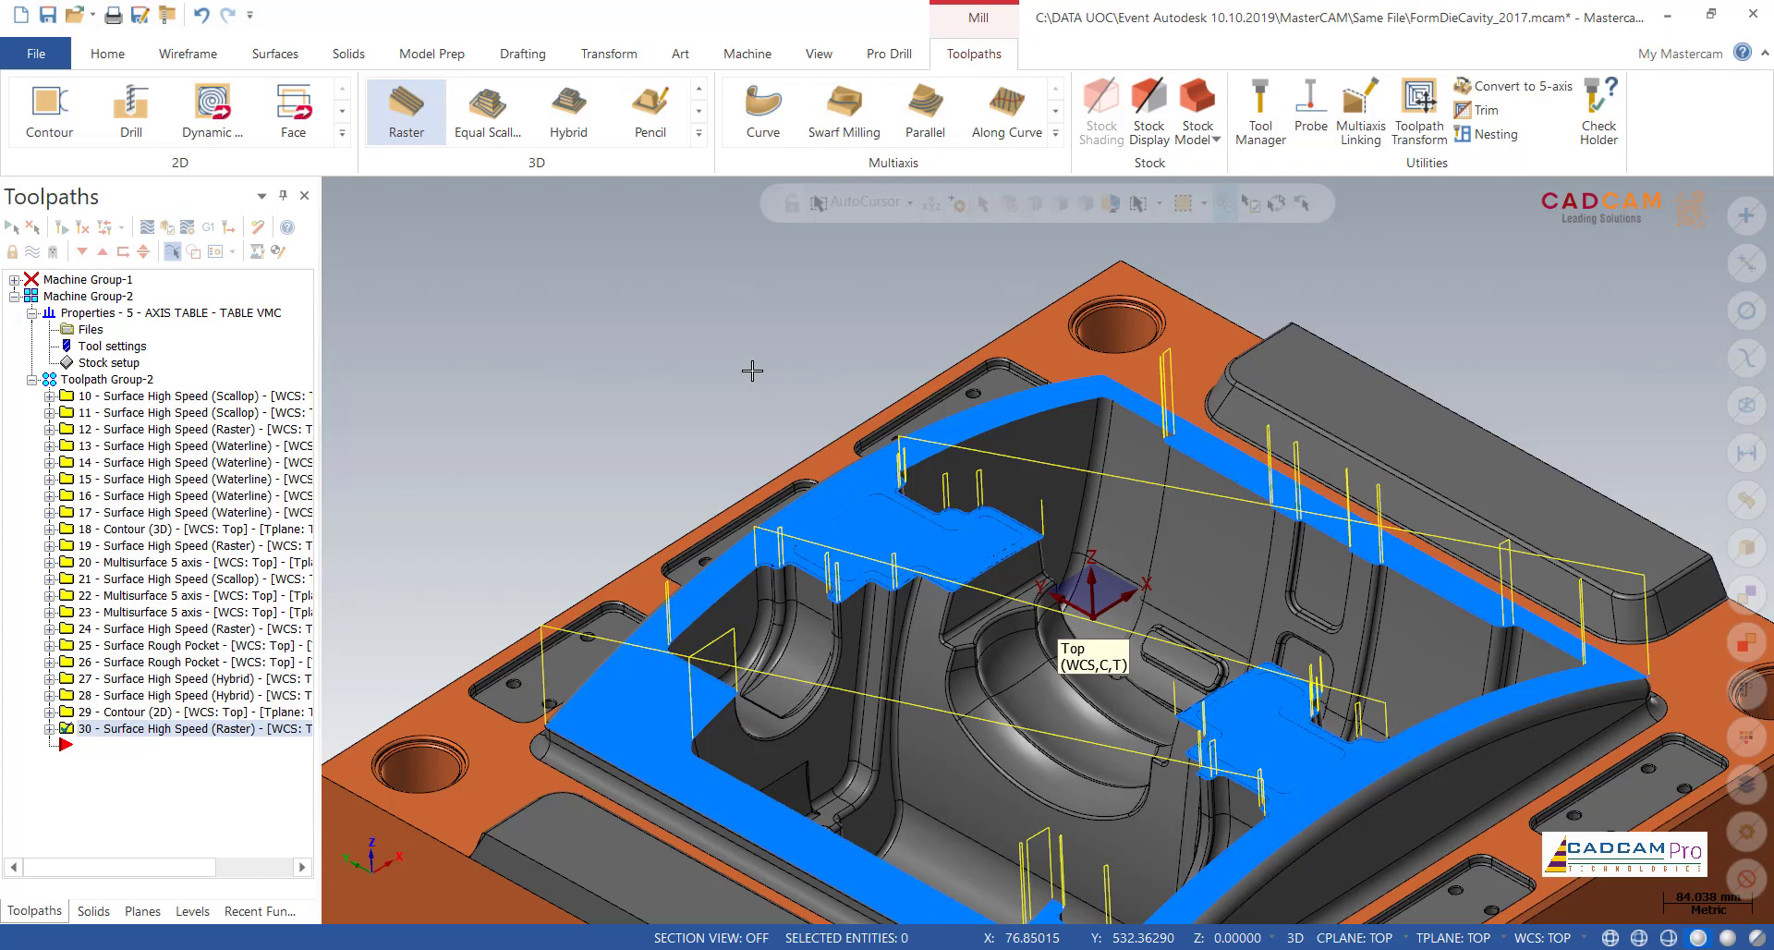
pyautogui.scroll(-5, 753, 371)
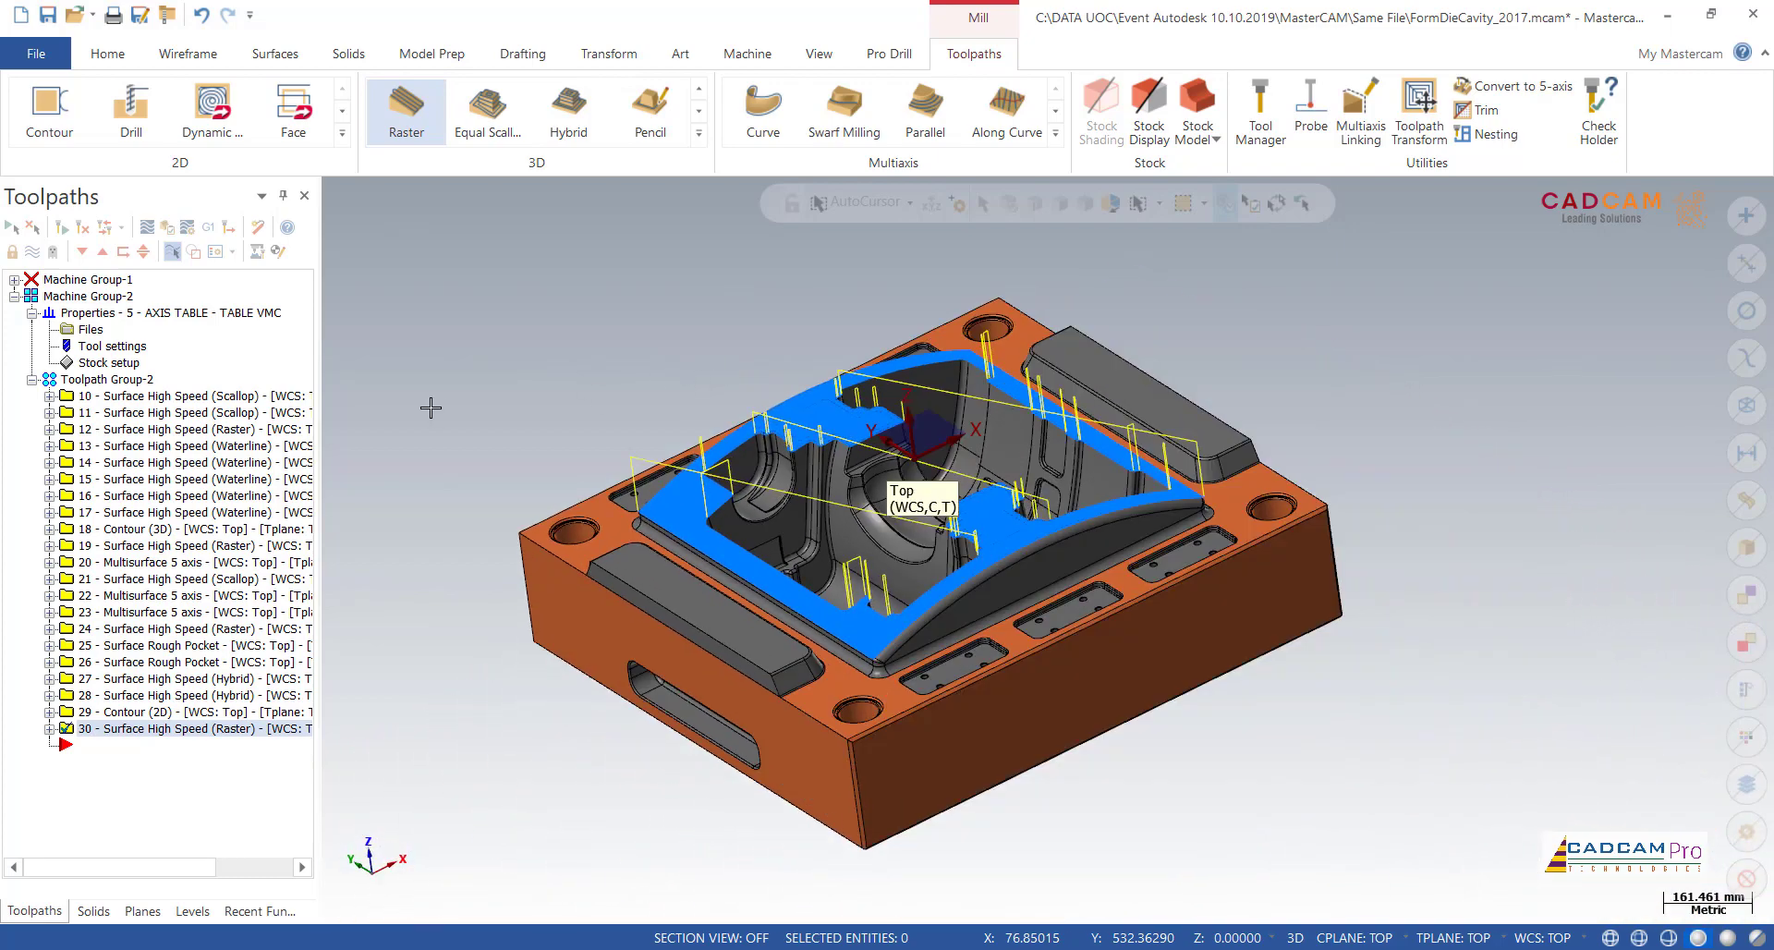
pyautogui.scroll(1, 457, 388)
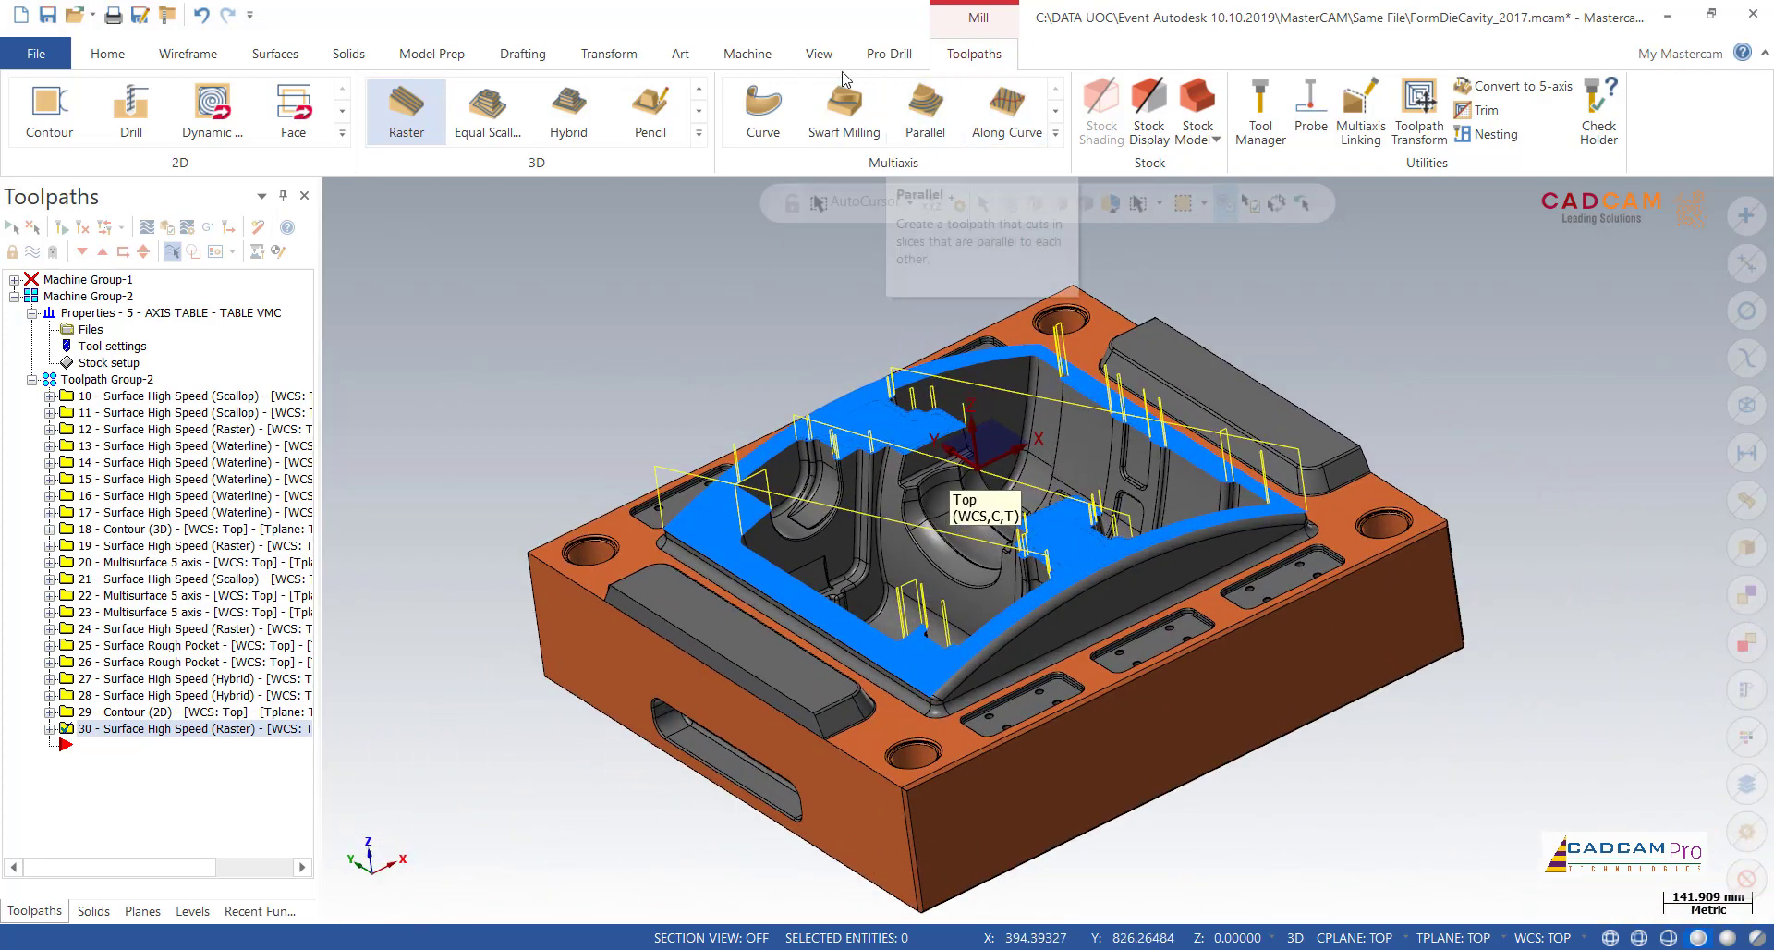
# Step: Launch the machine simulation of the Raster toolpath on the A2_5XKOMO_VMCHHCB machine, and inspect the tool's starting position above the cavity
pyautogui.click(747, 56)
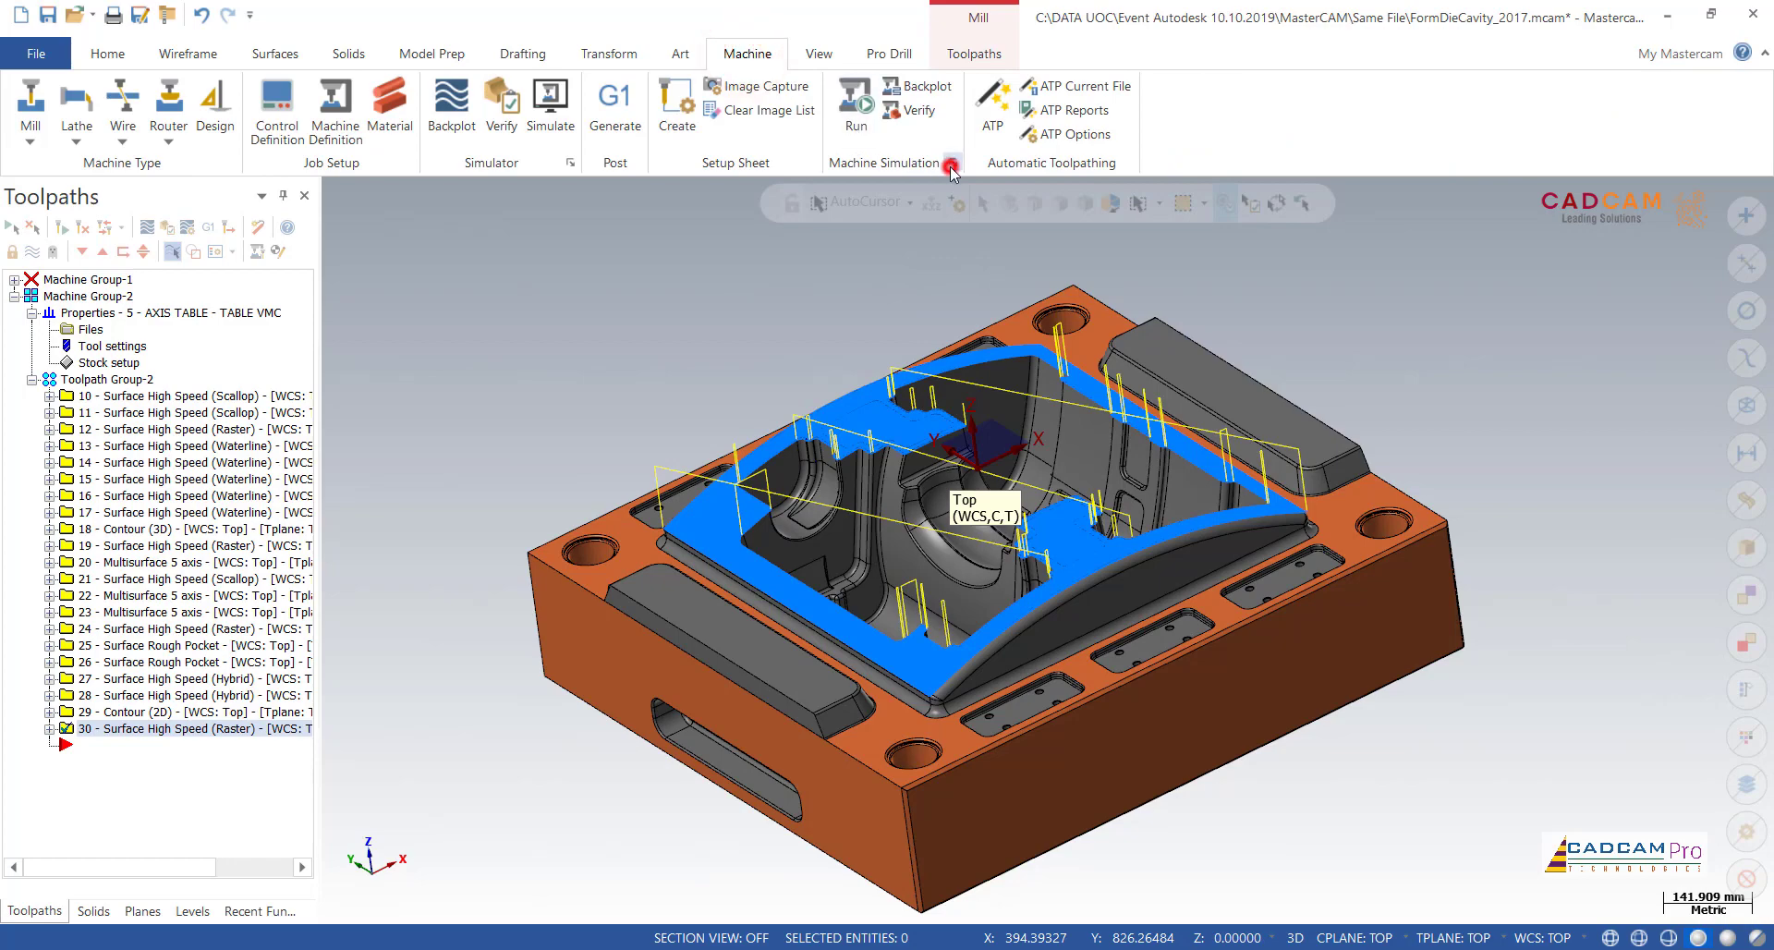
pyautogui.click(951, 166)
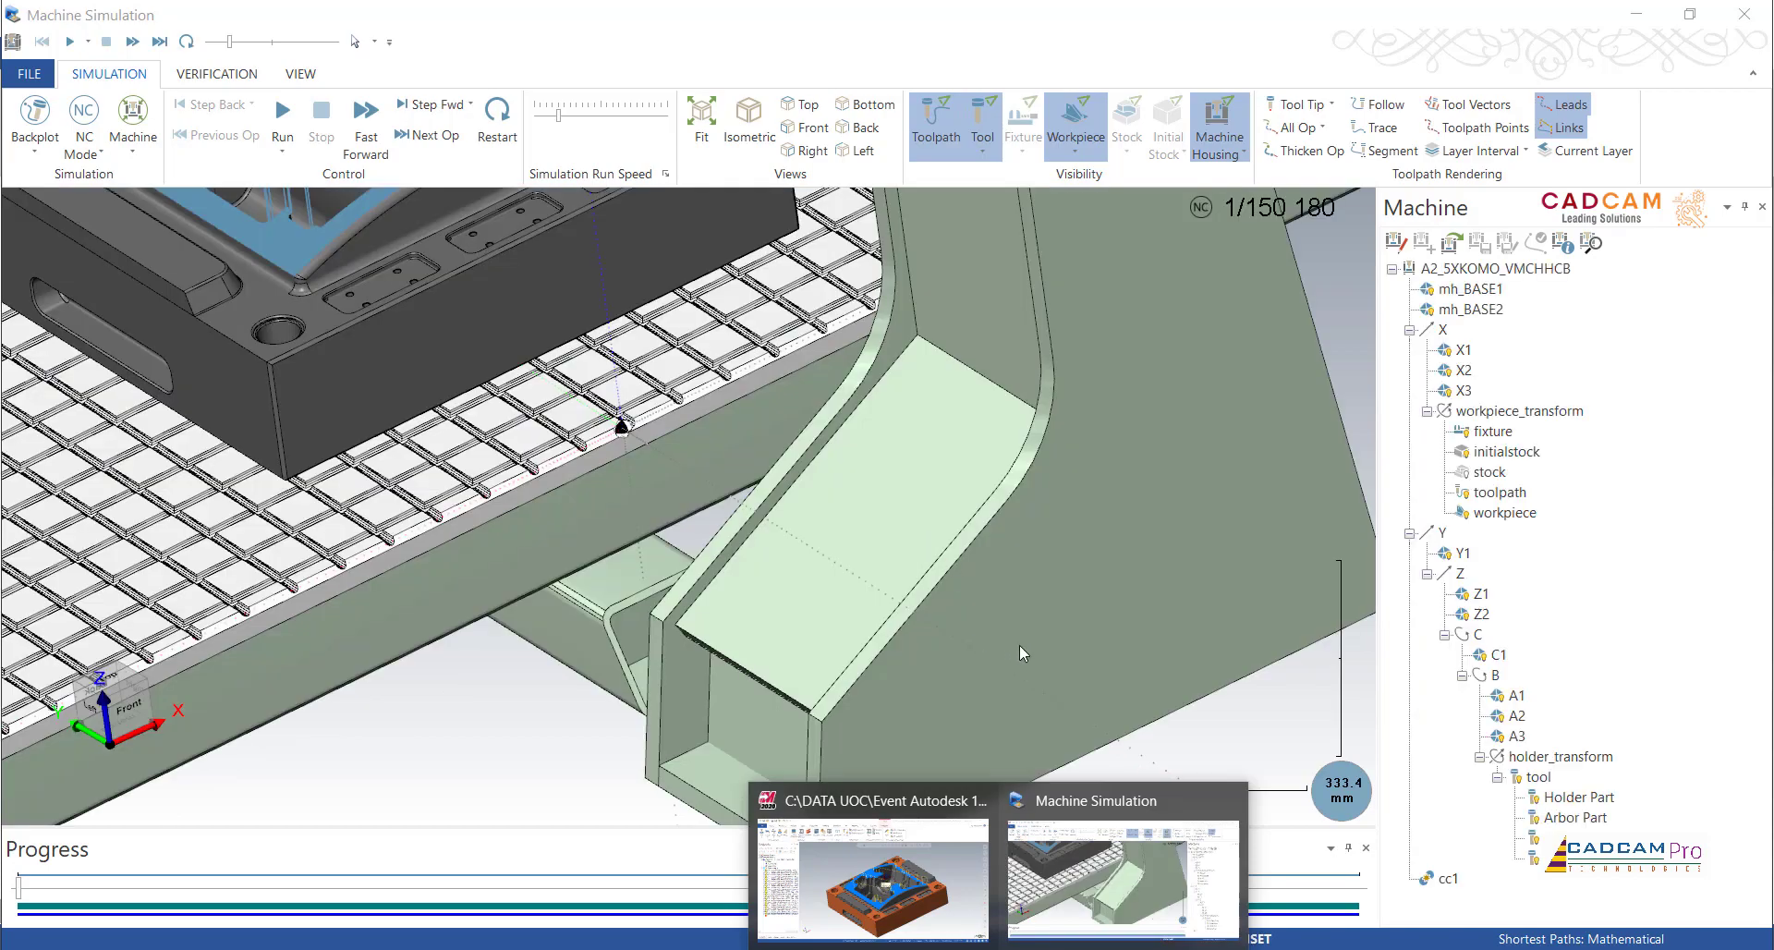
pyautogui.scroll(-3, 1020, 645)
pyautogui.scroll(-2, 1058, 643)
pyautogui.scroll(4, 749, 413)
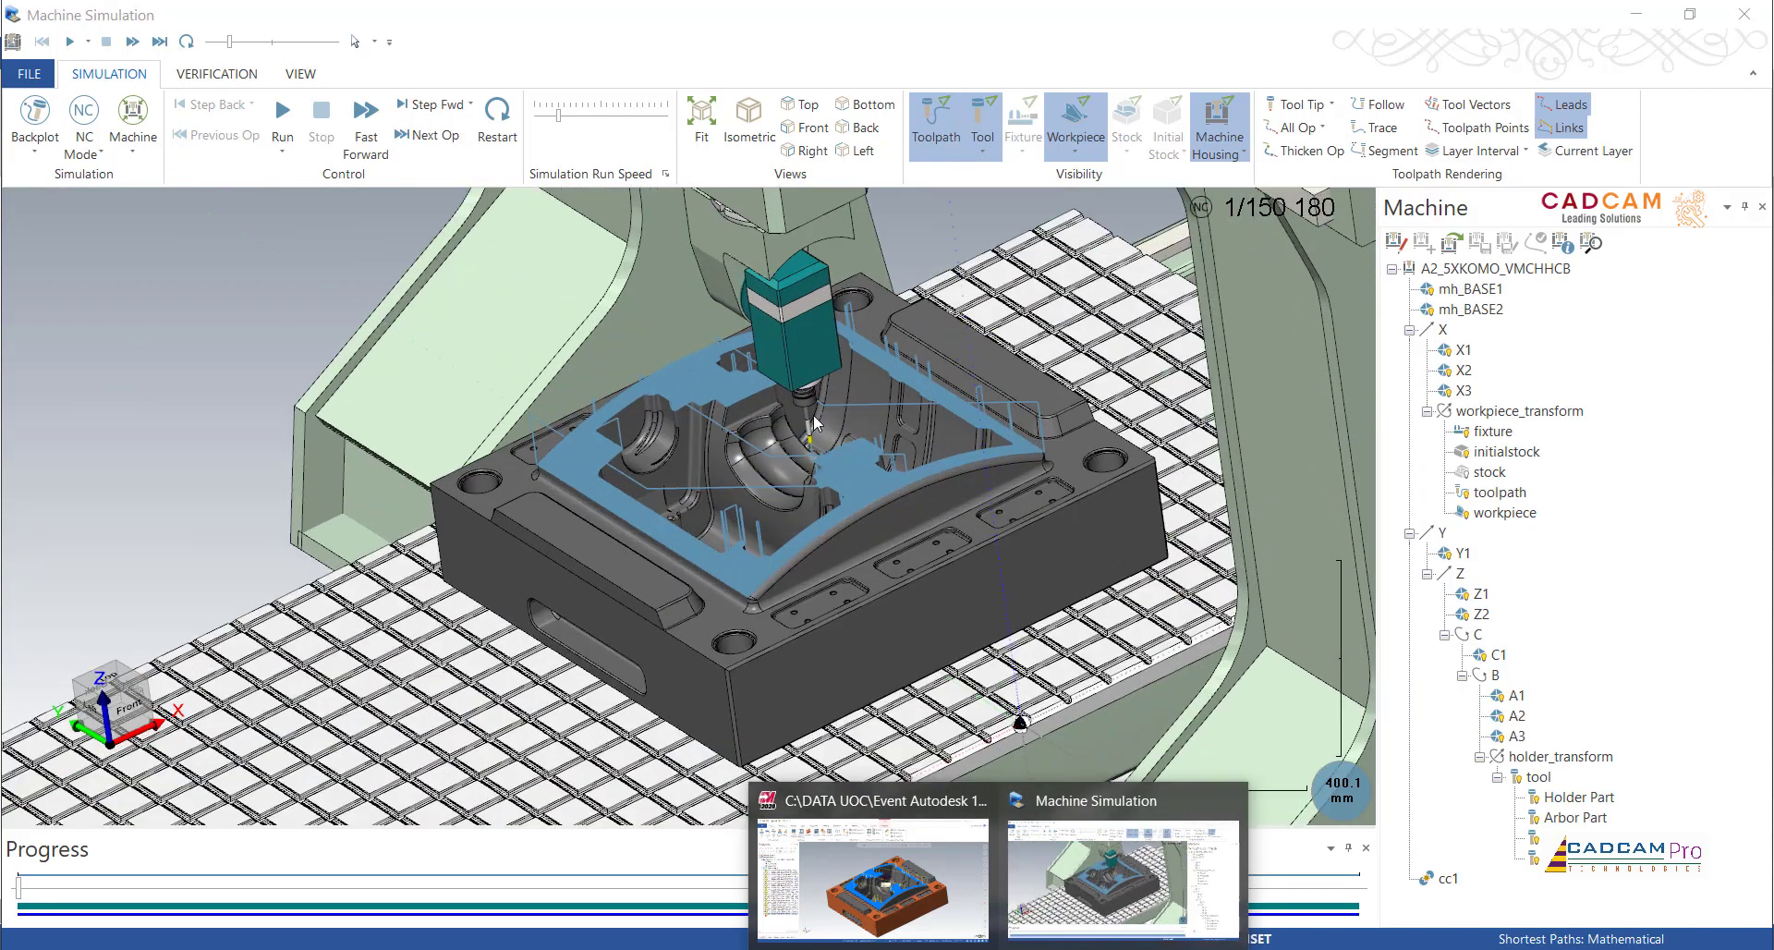
pyautogui.scroll(1, 814, 423)
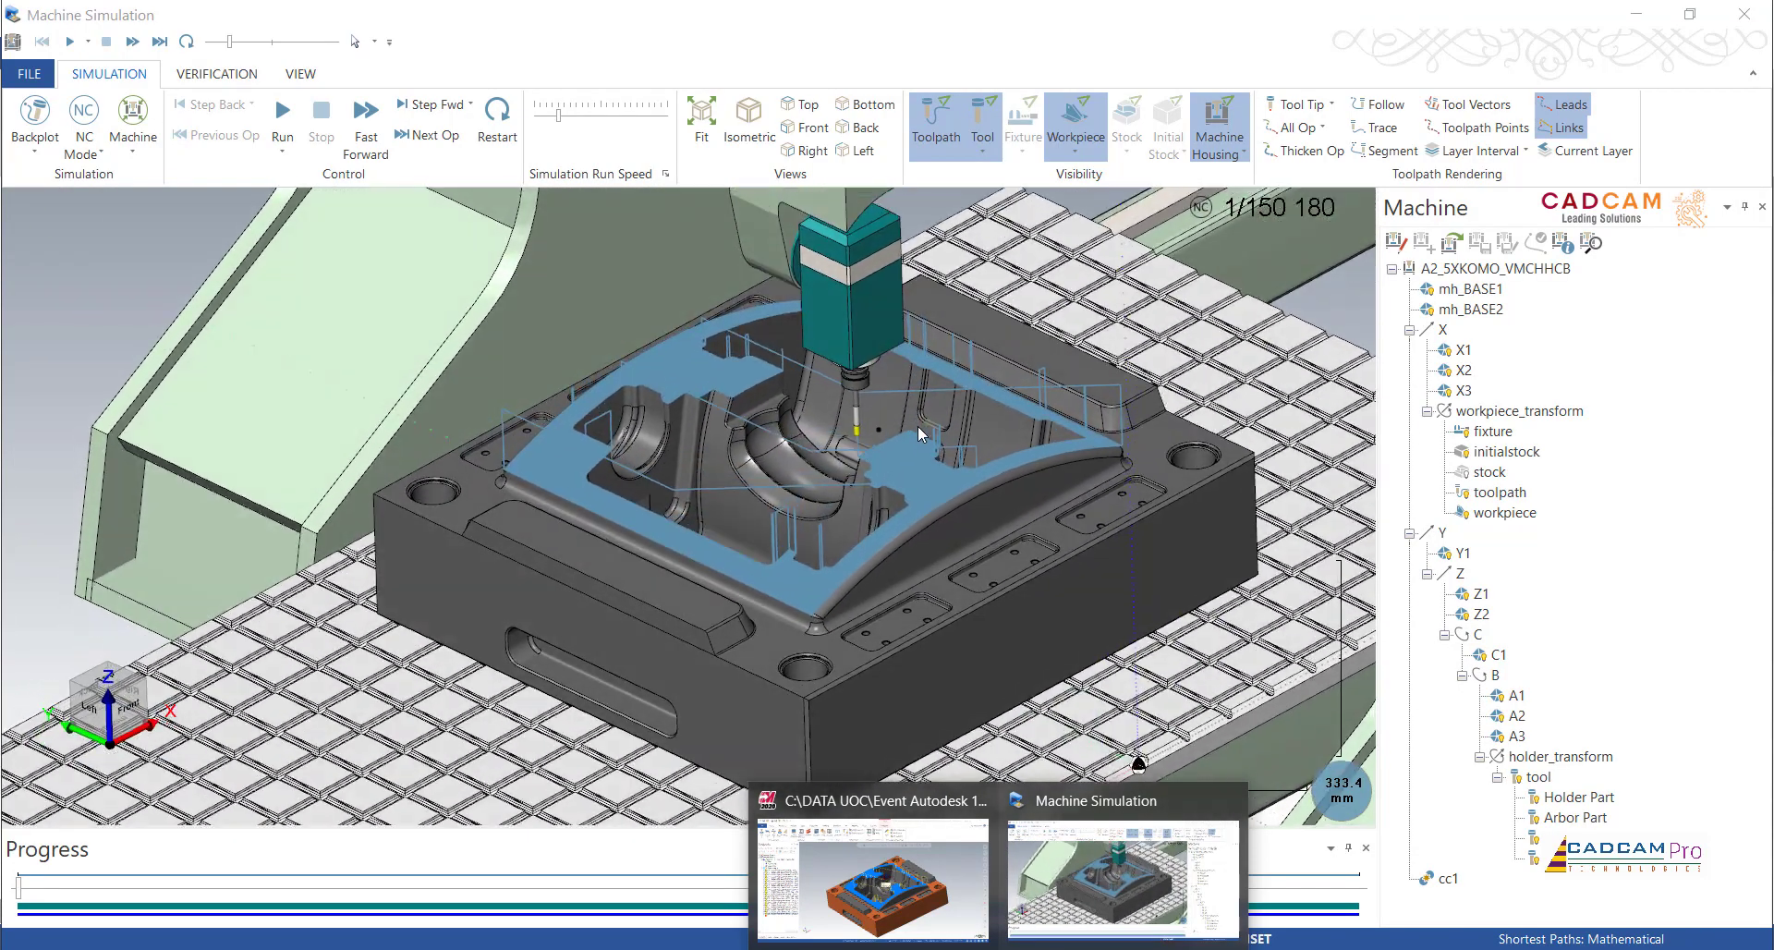
pyautogui.scroll(2, 918, 425)
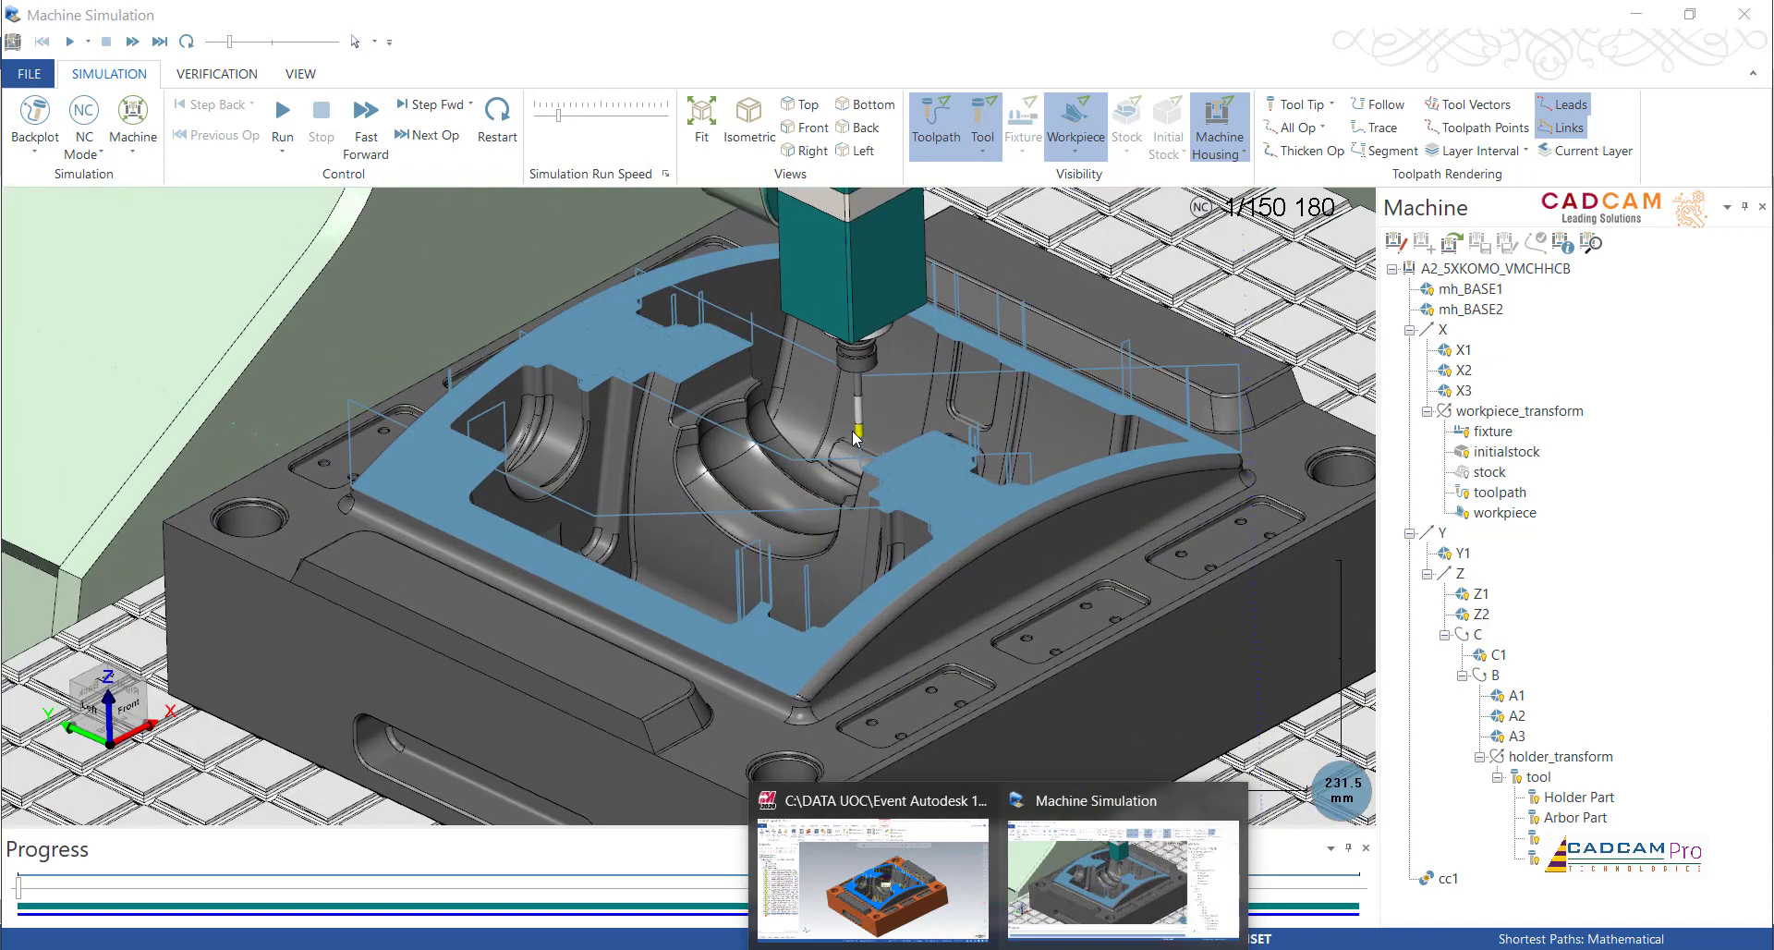
pyautogui.scroll(4, 873, 492)
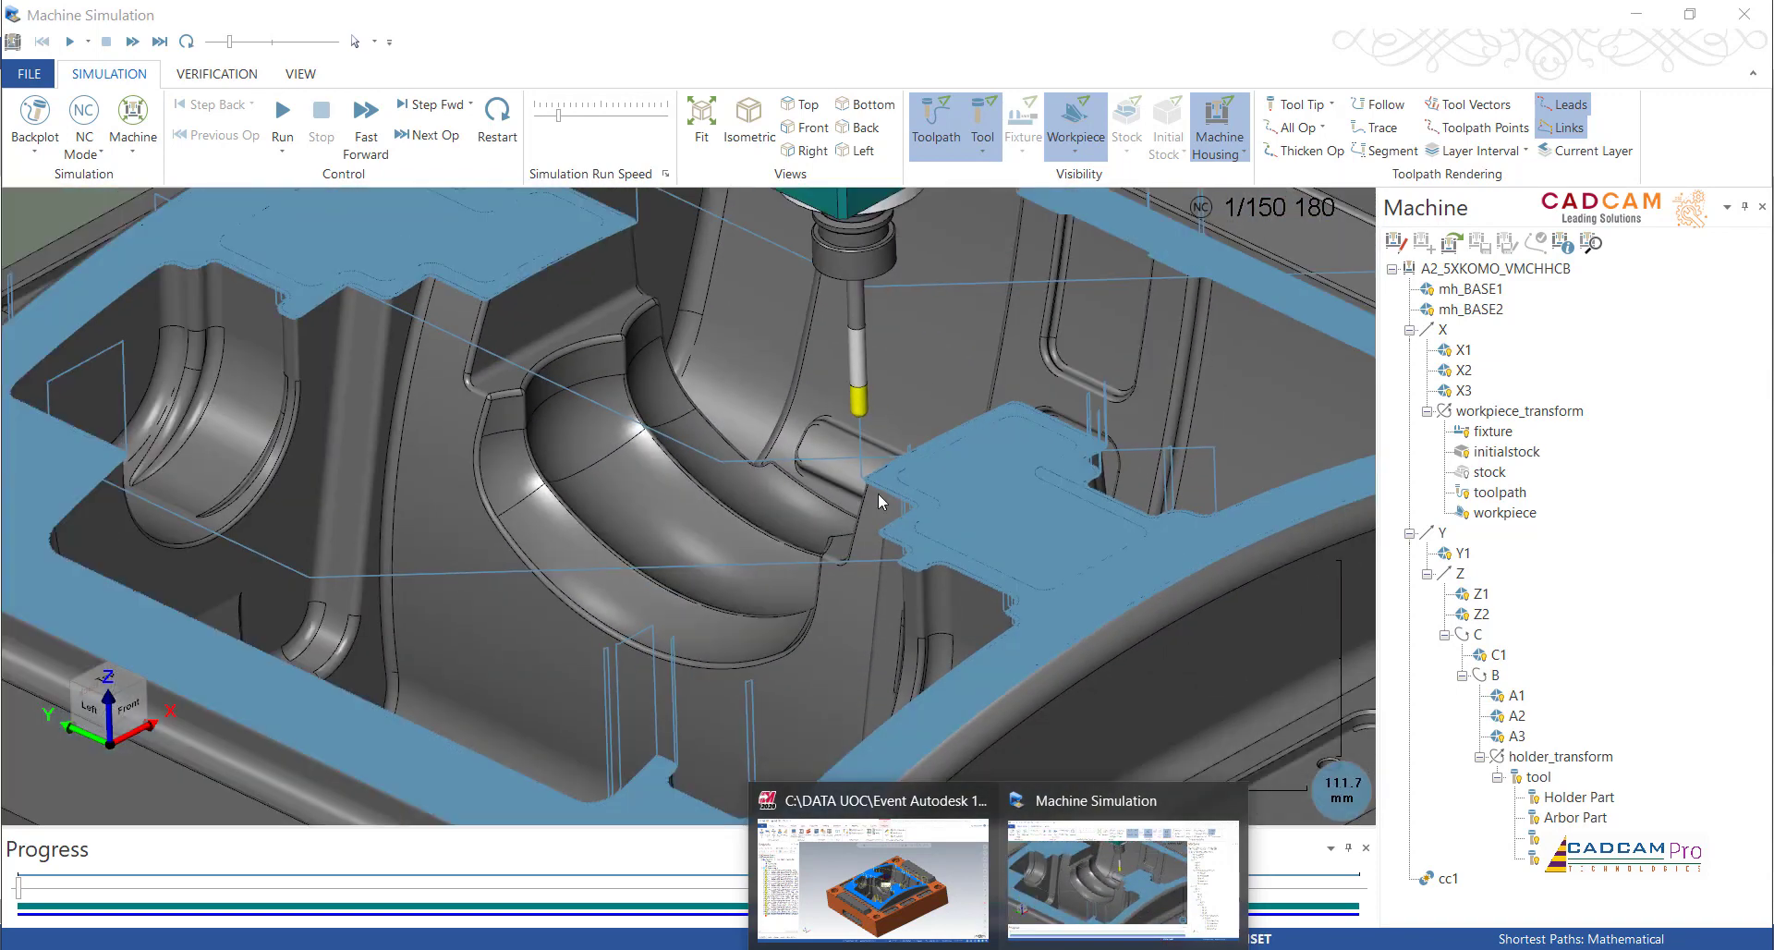
# Step: Run the machine simulation and examine the tool's approach and first raster passes over the recessed area of the rim
pyautogui.scroll(-3, 879, 494)
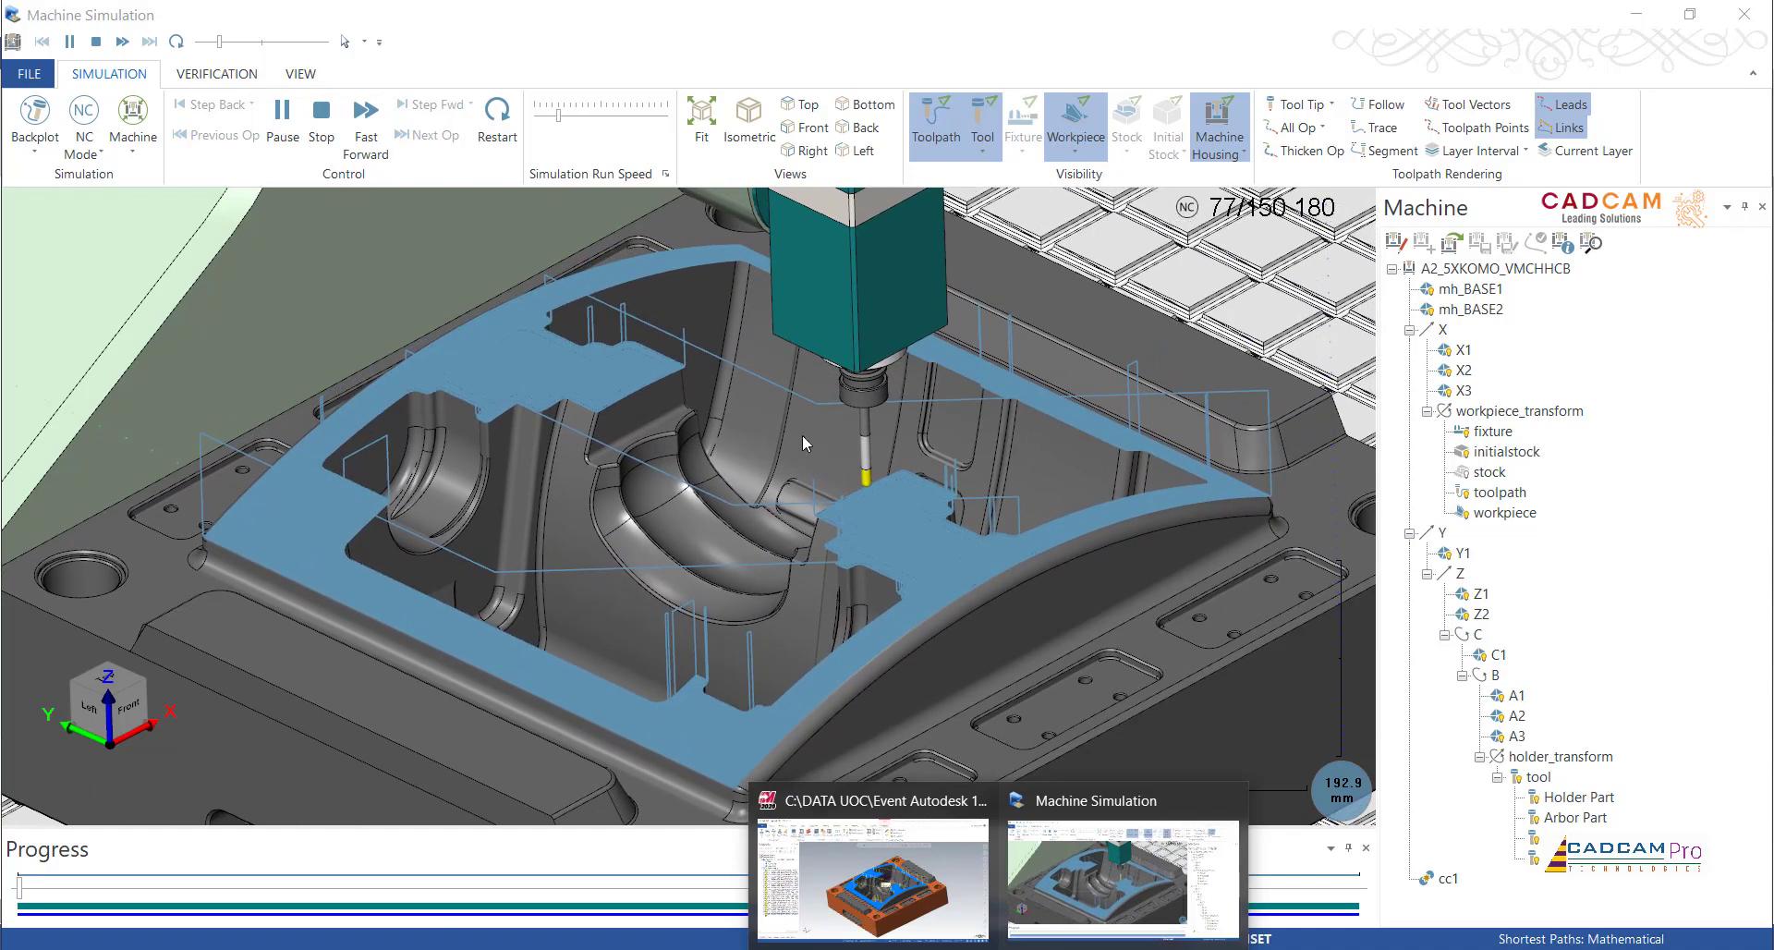
pyautogui.scroll(-5, 712, 499)
pyautogui.scroll(9, 713, 504)
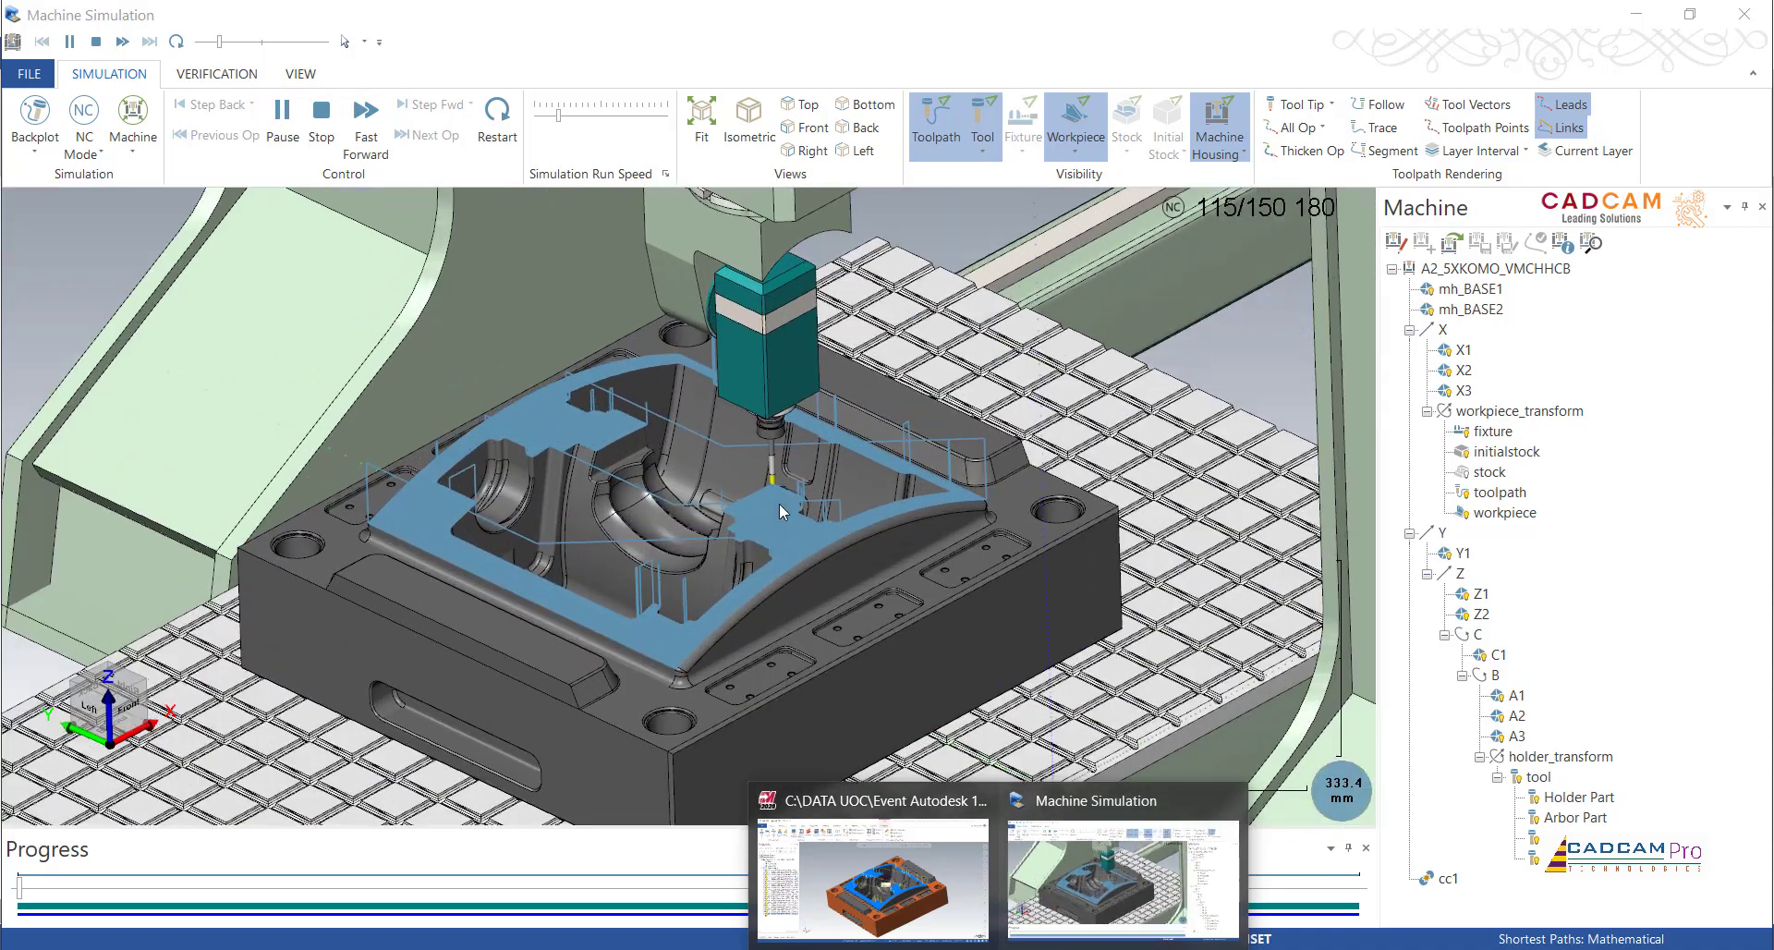
pyautogui.scroll(6, 714, 547)
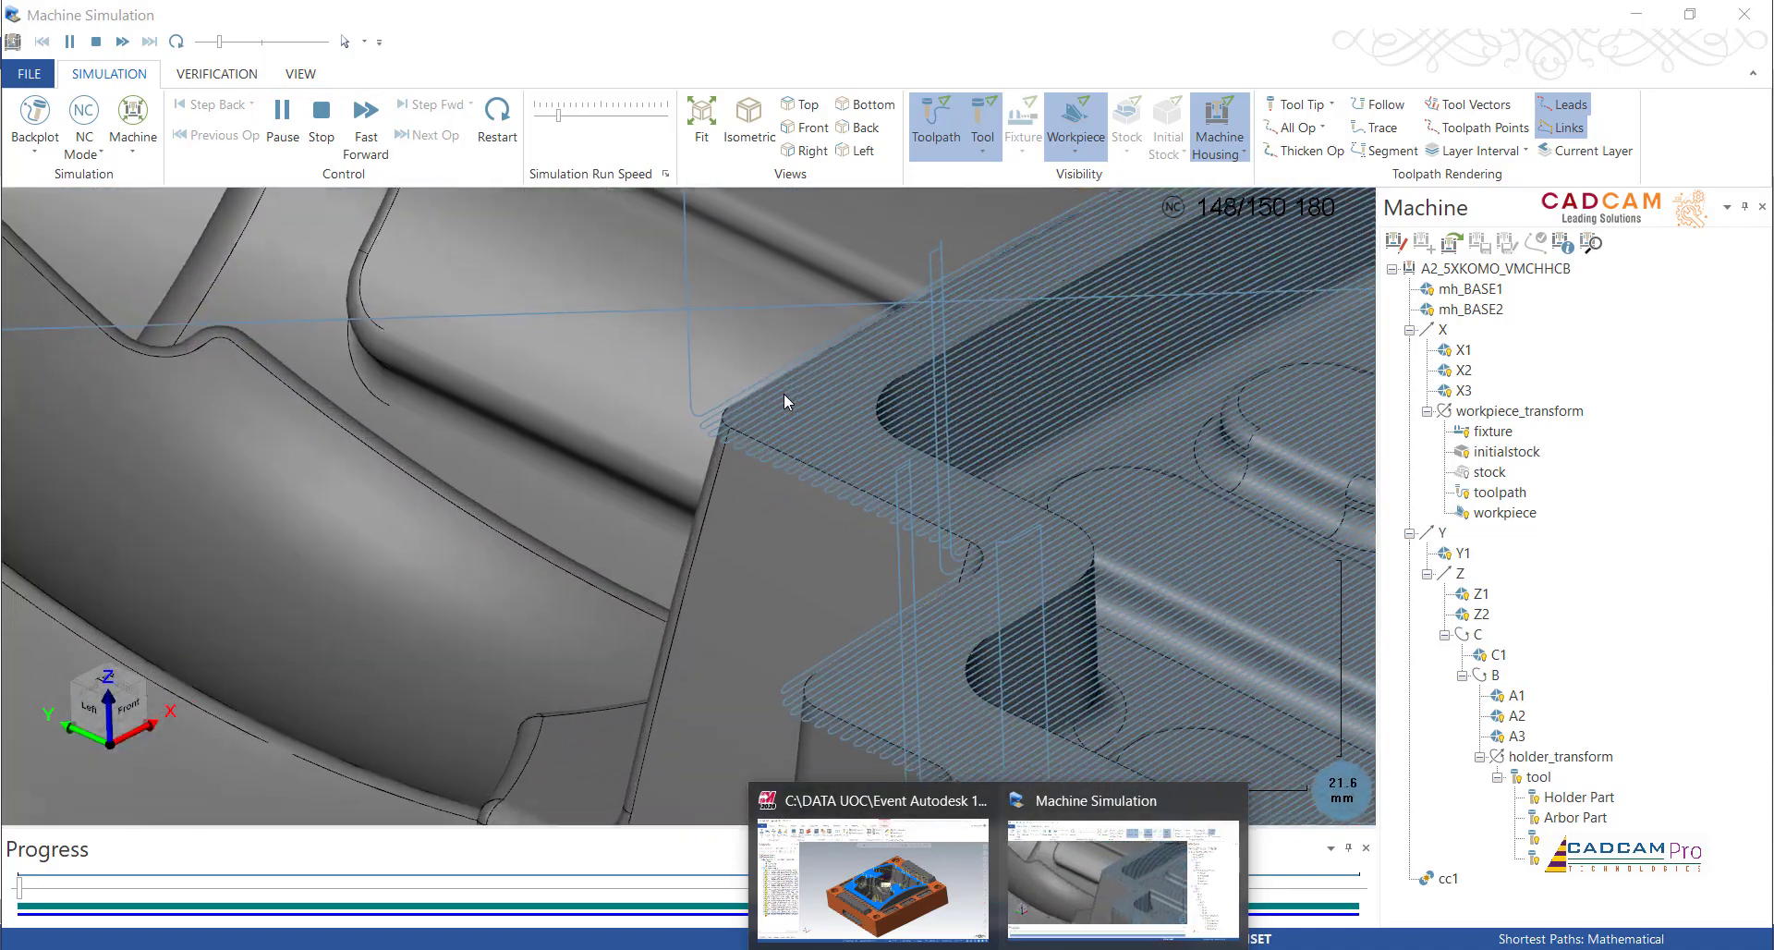
pyautogui.scroll(-4, 578, 545)
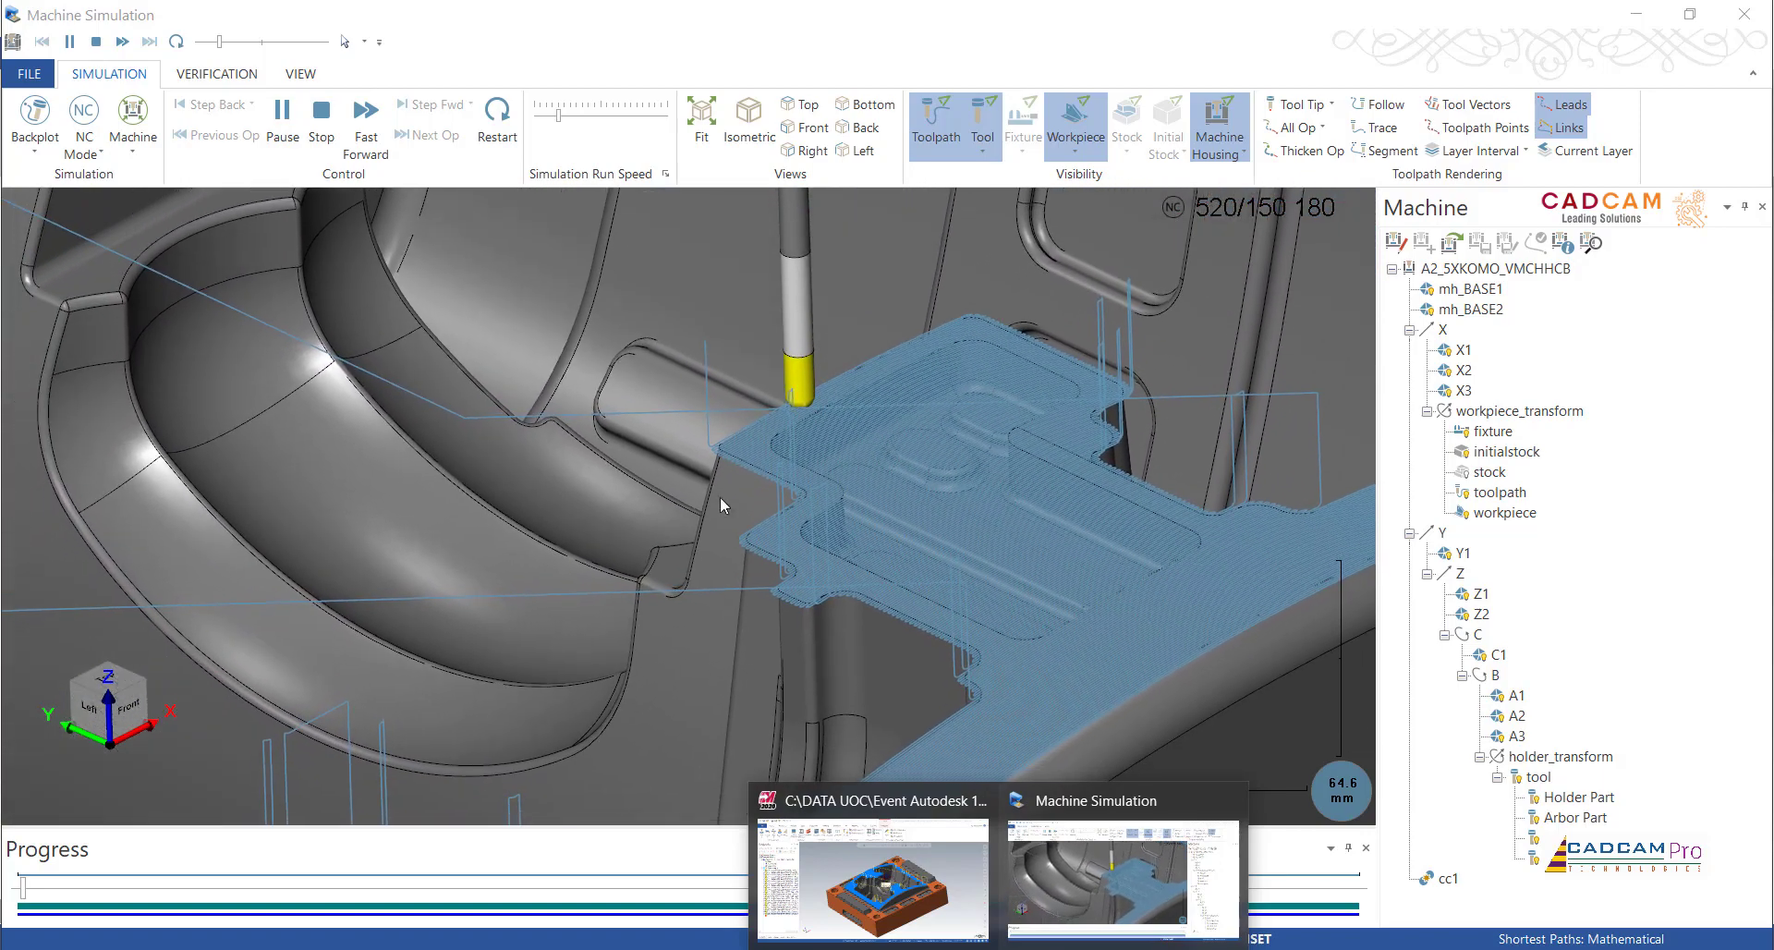
pyautogui.scroll(3, 1178, 251)
pyautogui.scroll(2, 1179, 251)
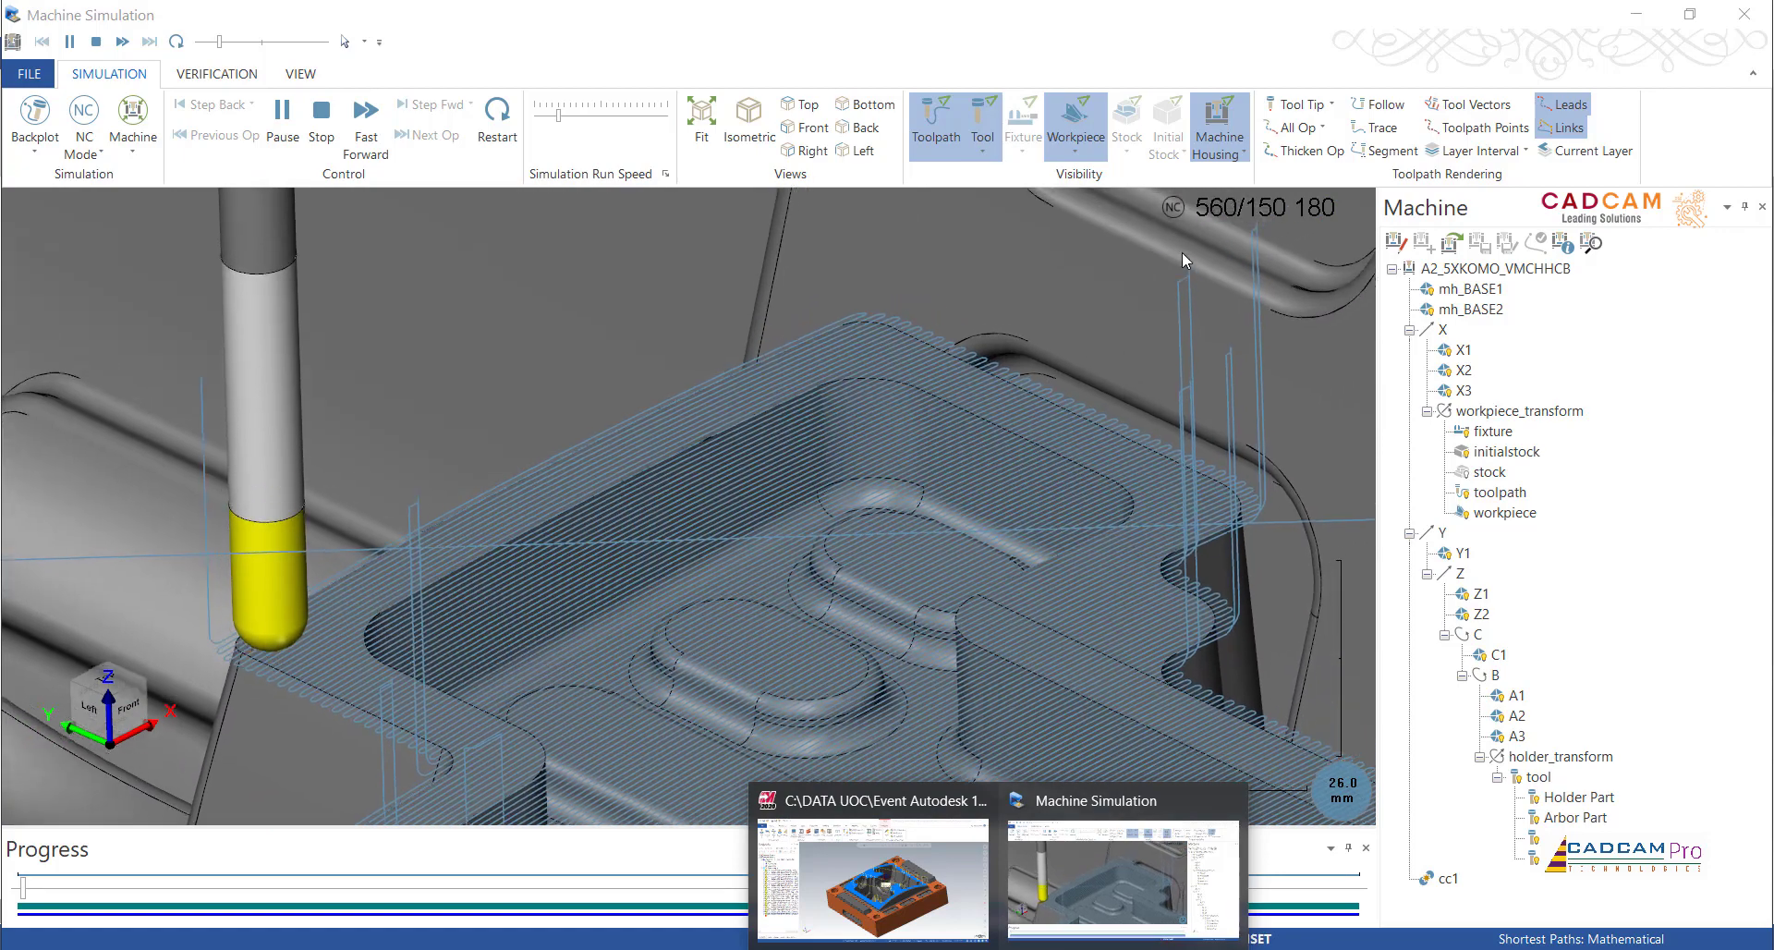
pyautogui.scroll(-2, 1183, 252)
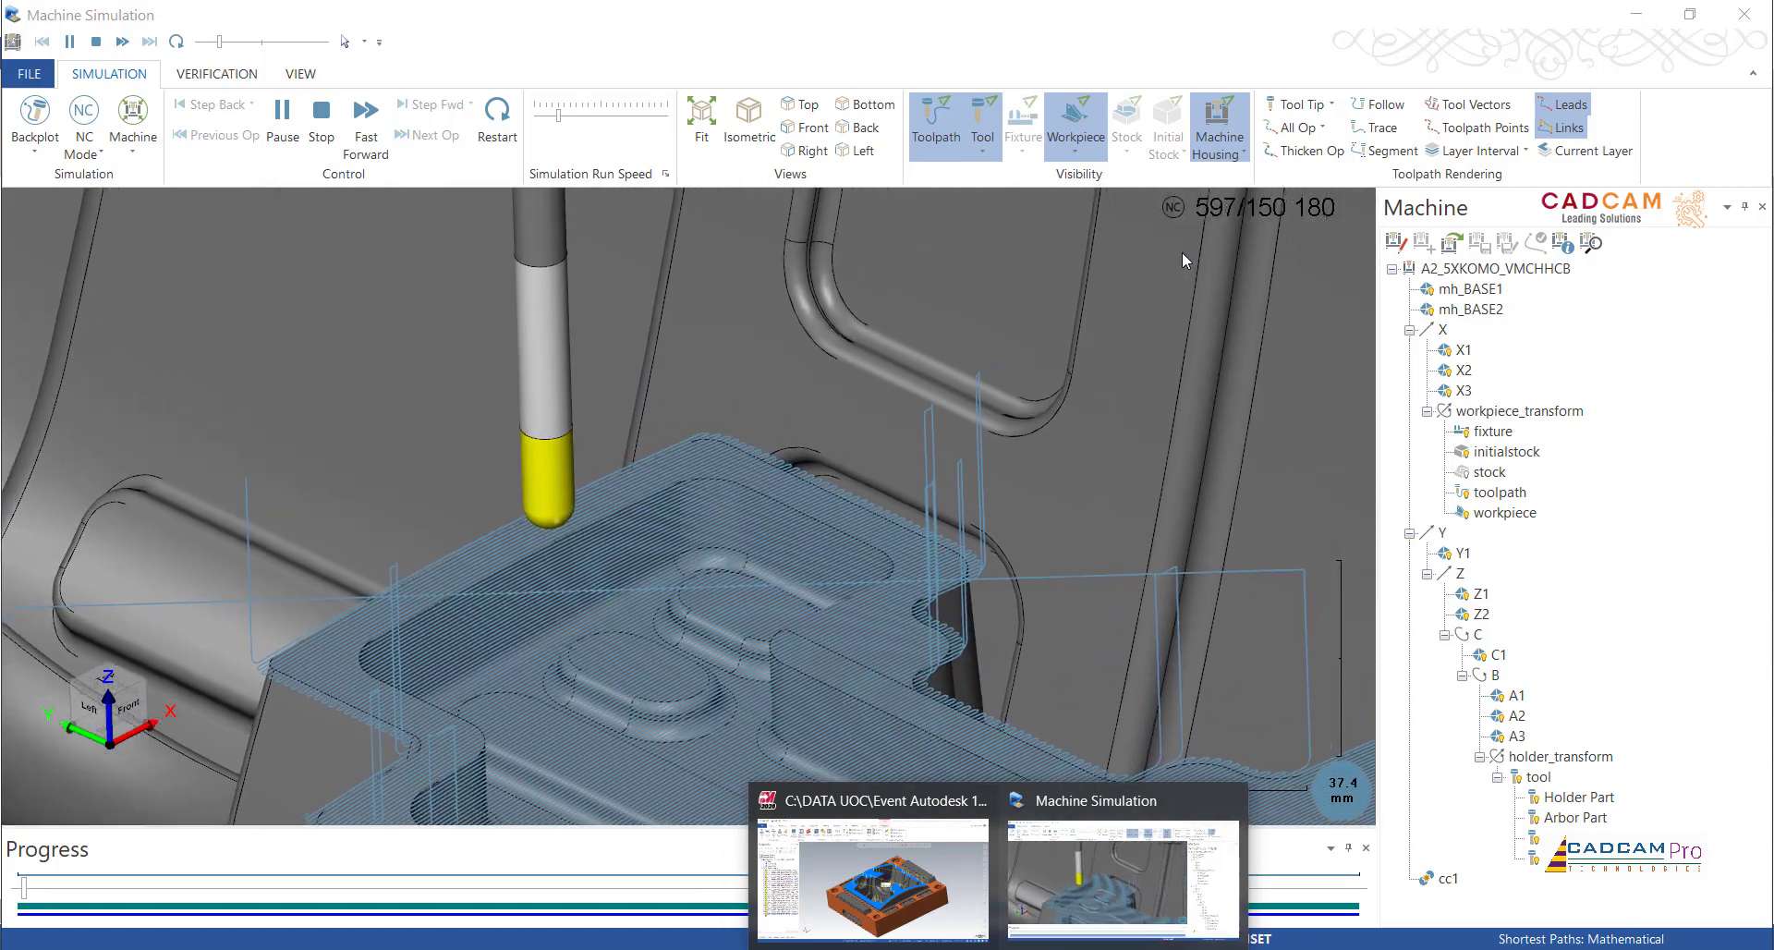